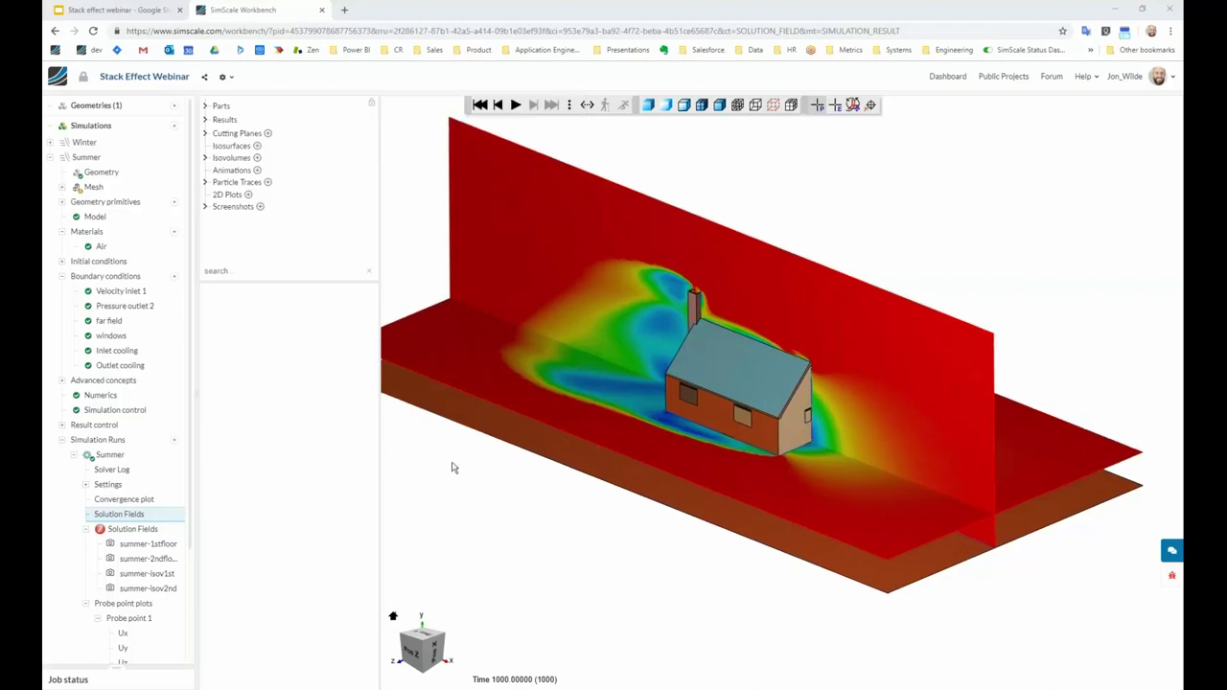
Expand the cutting planes of the Summer results and hide the Ground Floor plane.
{"action": "left_click_drag", "start_coordinate": [554, 507], "coordinate": [554, 493]}
{"action": "left_click", "coordinate": [205, 134]}
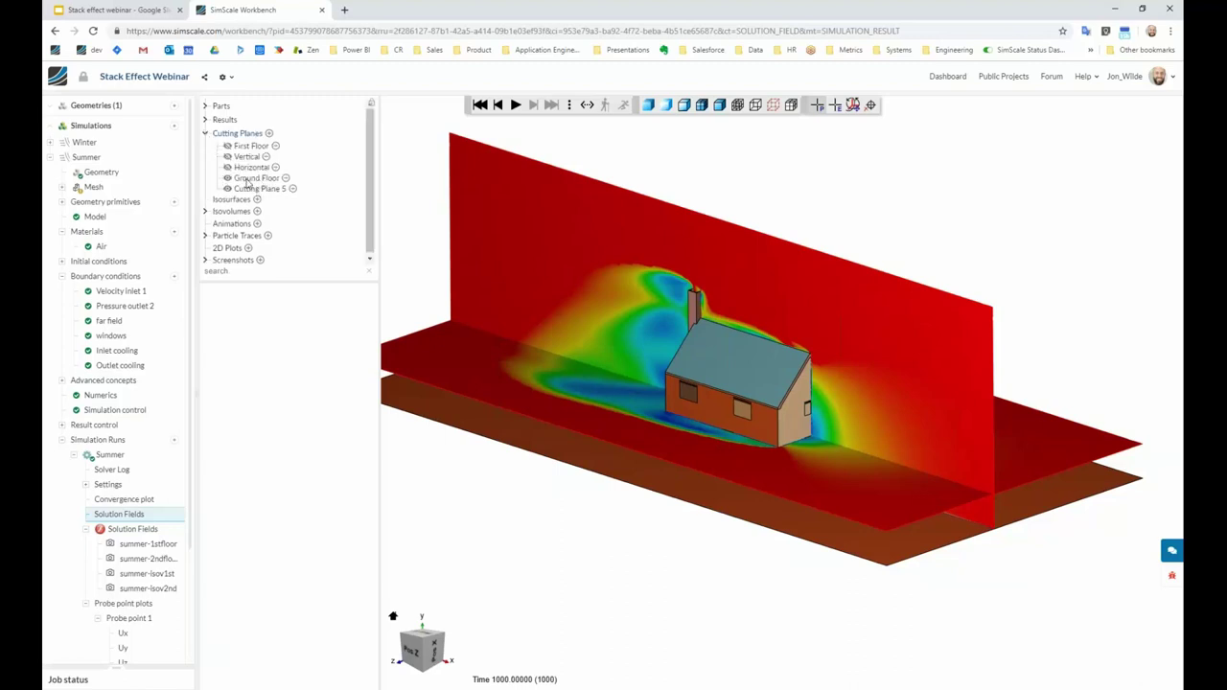
{"action": "left_click_drag", "start_coordinate": [543, 515], "coordinate": [541, 517]}
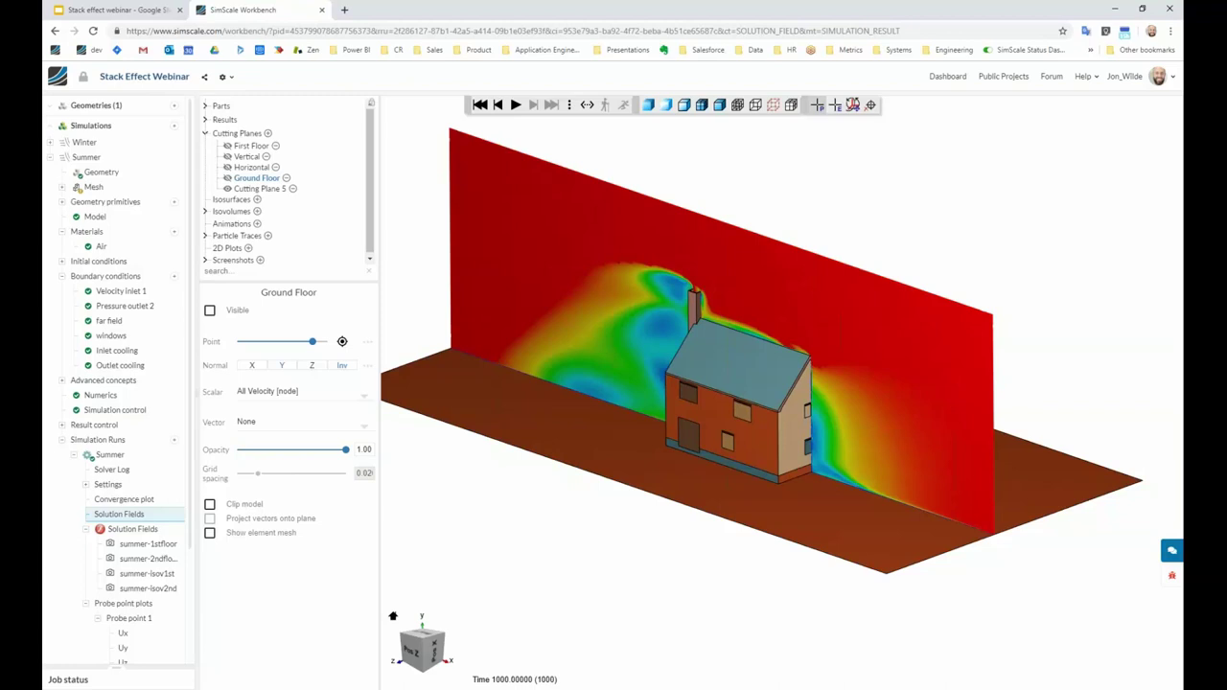
{"action": "mouse_move", "coordinate": [629, 530]}
{"action": "left_mouse_down"}
{"action": "mouse_move", "coordinate": [658, 502]}
{"action": "mouse_move", "coordinate": [645, 539]}
{"action": "mouse_move", "coordinate": [639, 519]}
{"action": "left_mouse_up"}
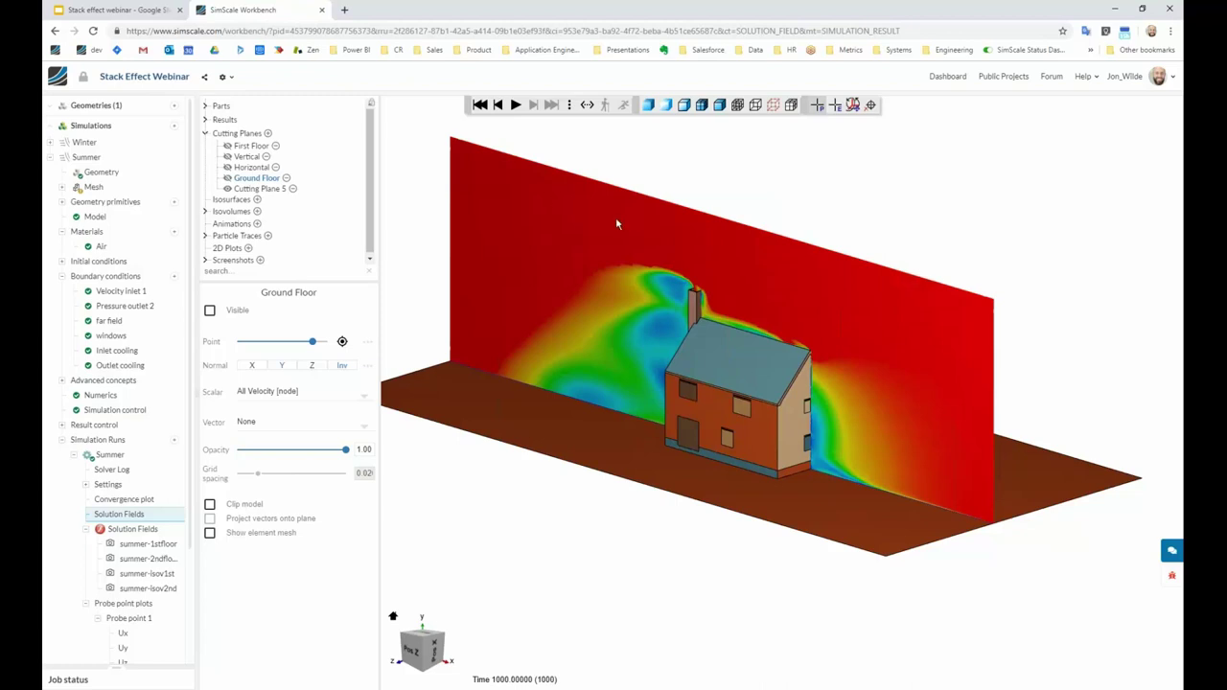
Examine the velocity contours around the chimney and roof on the visible vertical cutting plane.
{"action": "scroll", "coordinate": [694, 299], "scroll_direction": "up", "scroll_amount": 5}
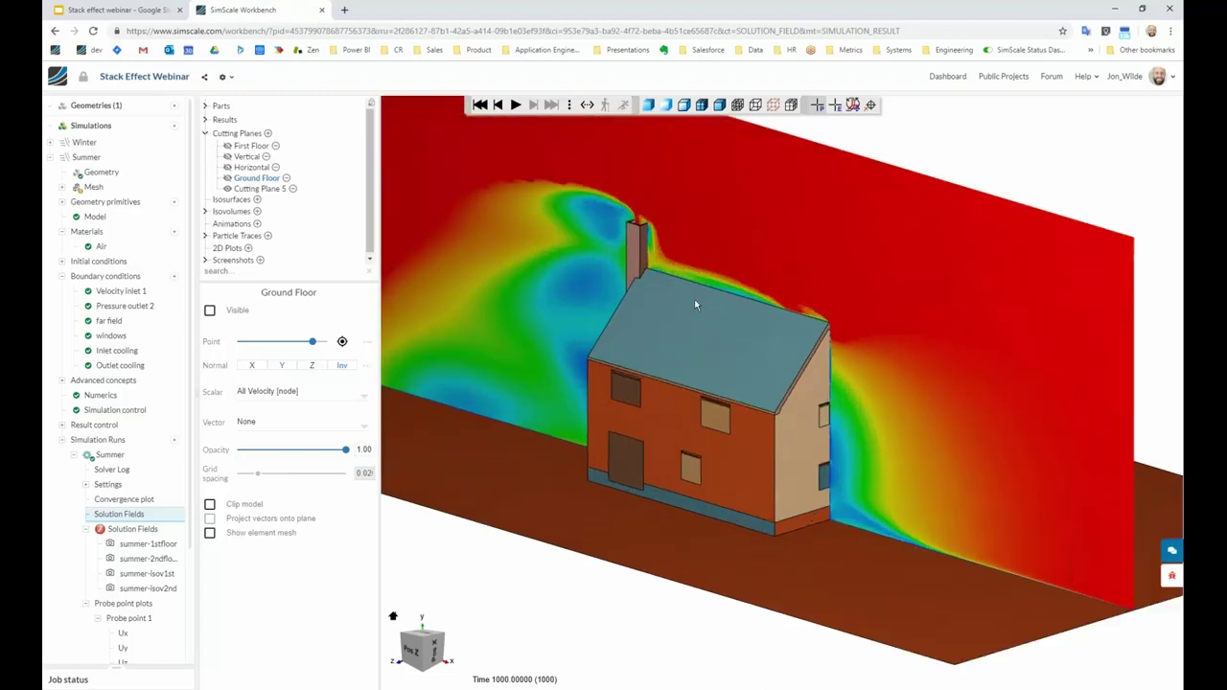
{"action": "scroll", "coordinate": [736, 342], "scroll_direction": "up", "scroll_amount": 2}
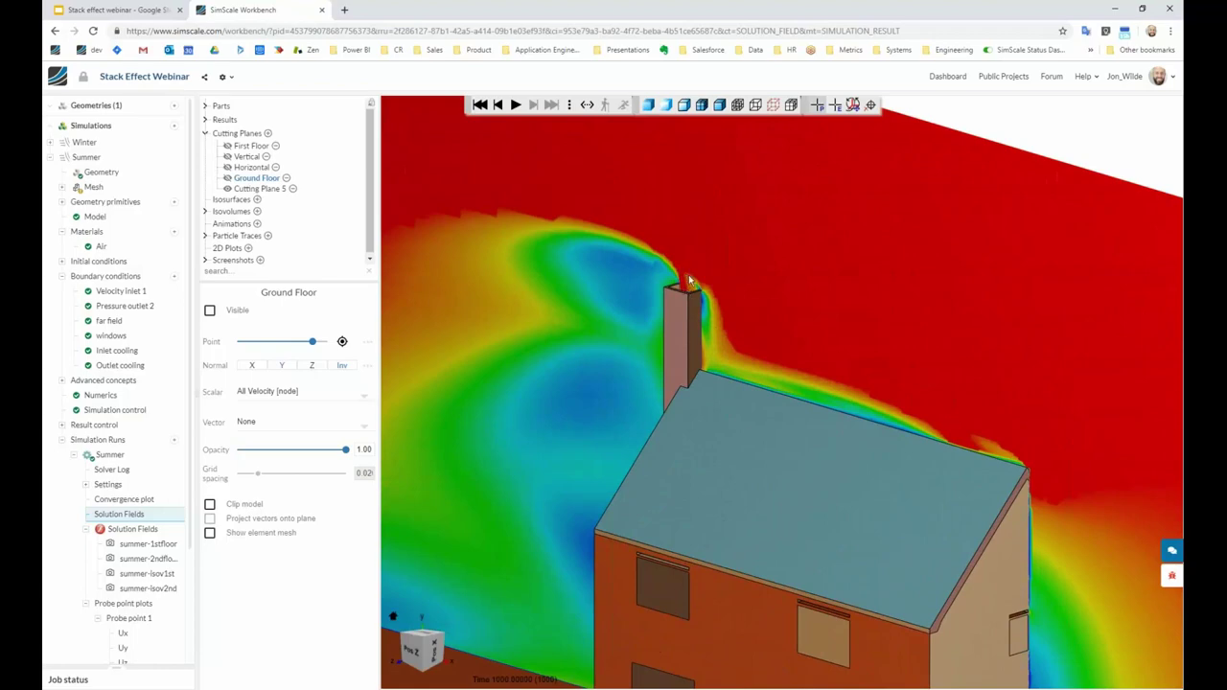
{"action": "scroll", "coordinate": [690, 279], "scroll_direction": "up", "scroll_amount": 1}
{"action": "scroll", "coordinate": [689, 279], "scroll_direction": "down", "scroll_amount": 1}
{"action": "scroll", "coordinate": [689, 279], "scroll_direction": "down", "scroll_amount": 4}
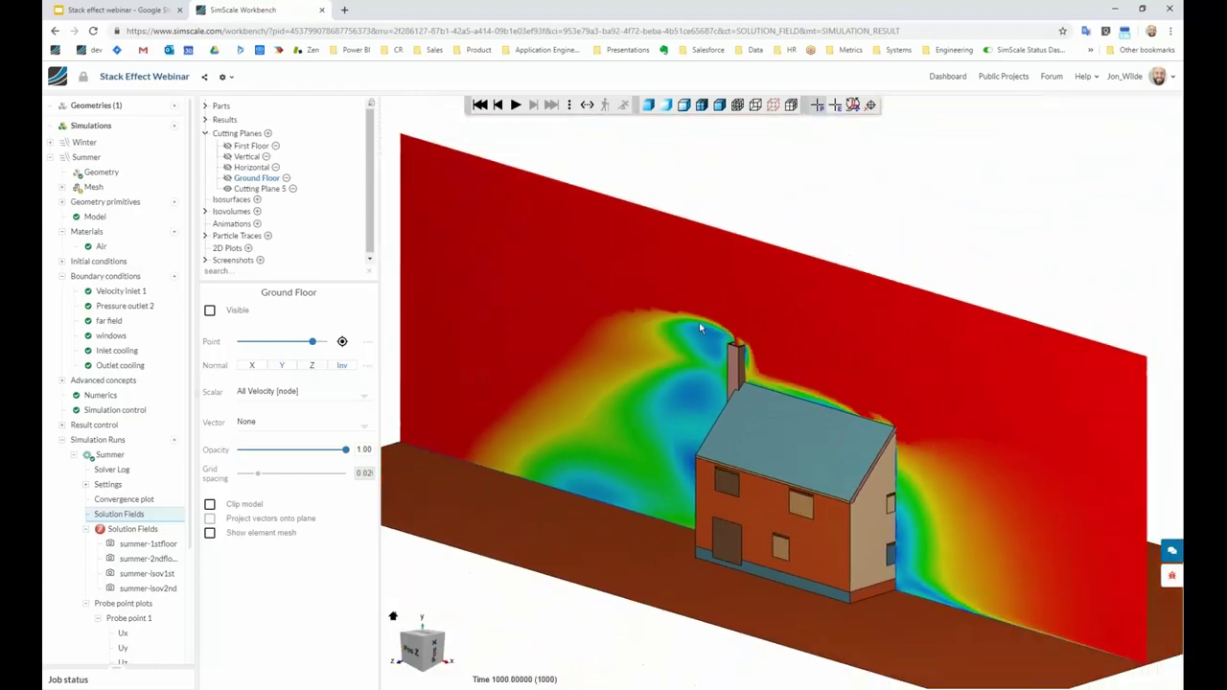
{"action": "left_click_drag", "start_coordinate": [699, 322], "coordinate": [657, 366]}
{"action": "left_click", "coordinate": [657, 366]}
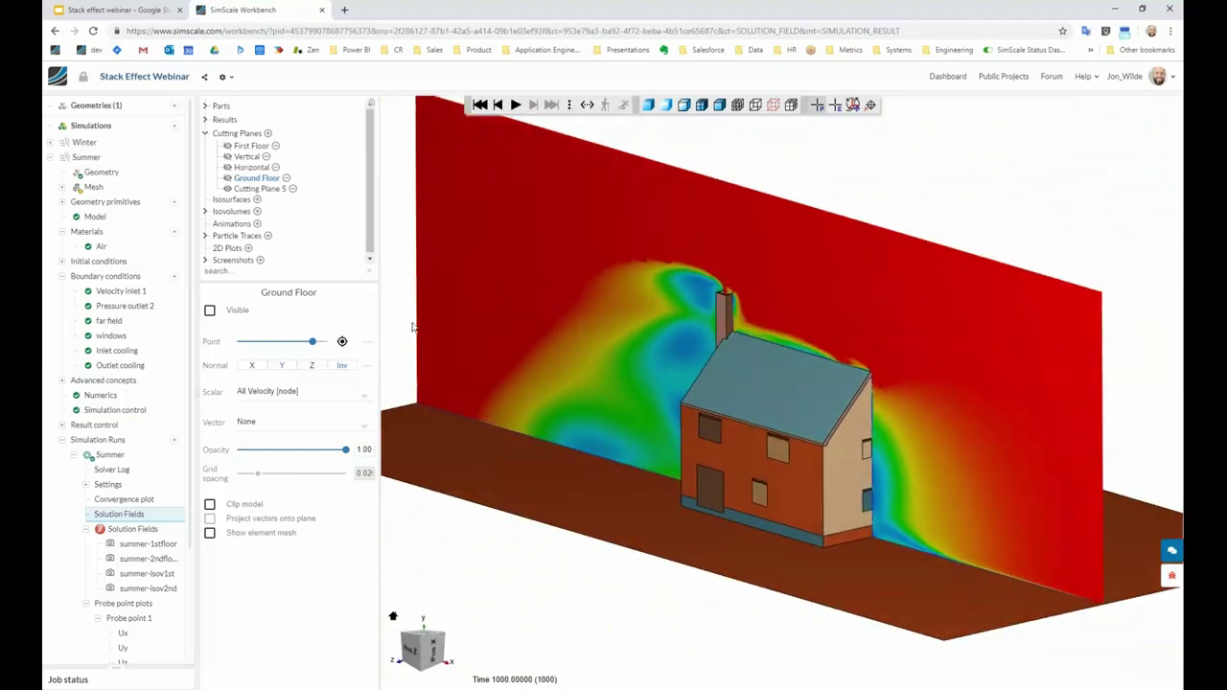
Clip the model at Cutting Plane 5 to expose the interior of the house.
{"action": "left_click", "coordinate": [235, 504]}
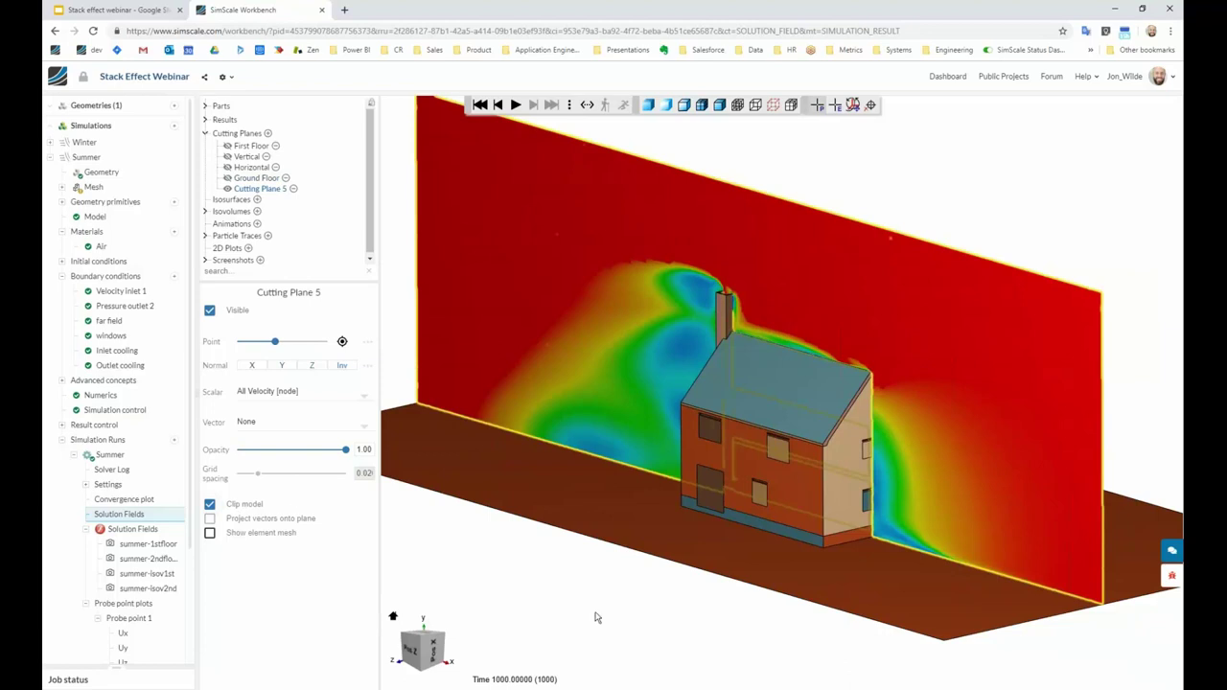
{"action": "scroll", "coordinate": [592, 578], "scroll_direction": "up", "scroll_amount": 1}
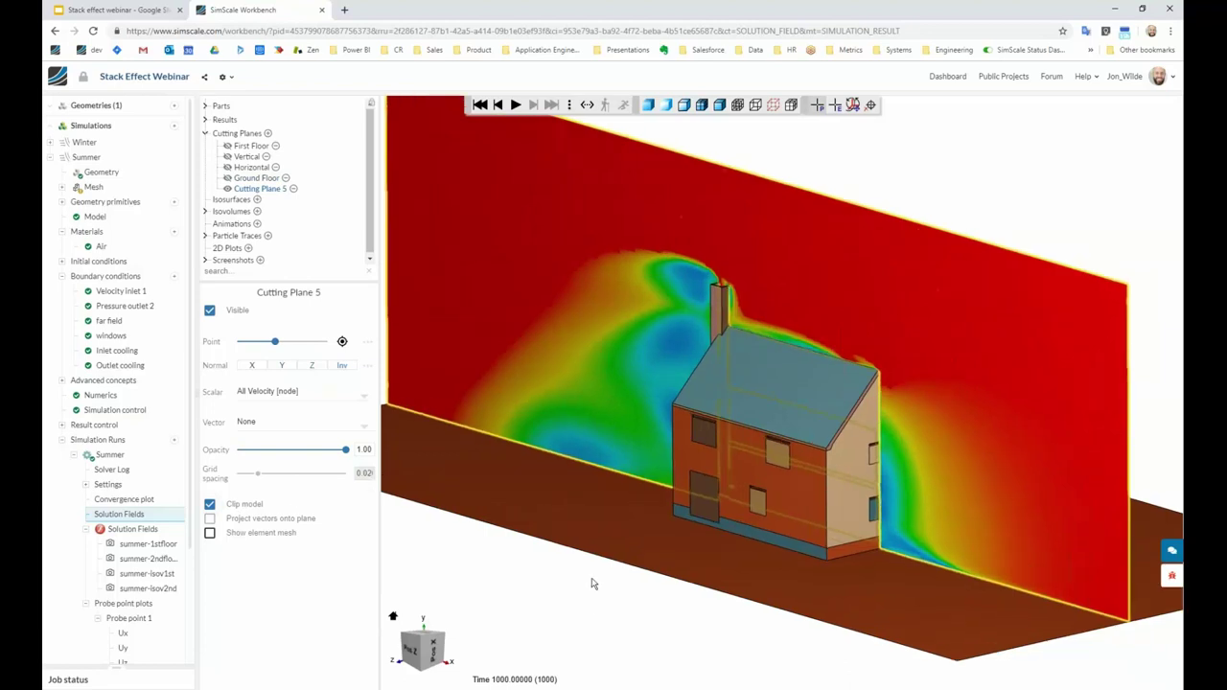
{"action": "scroll", "coordinate": [592, 578], "scroll_direction": "down", "scroll_amount": 3}
{"action": "left_click", "coordinate": [600, 550]}
{"action": "left_click_drag", "start_coordinate": [600, 551], "coordinate": [659, 506]}
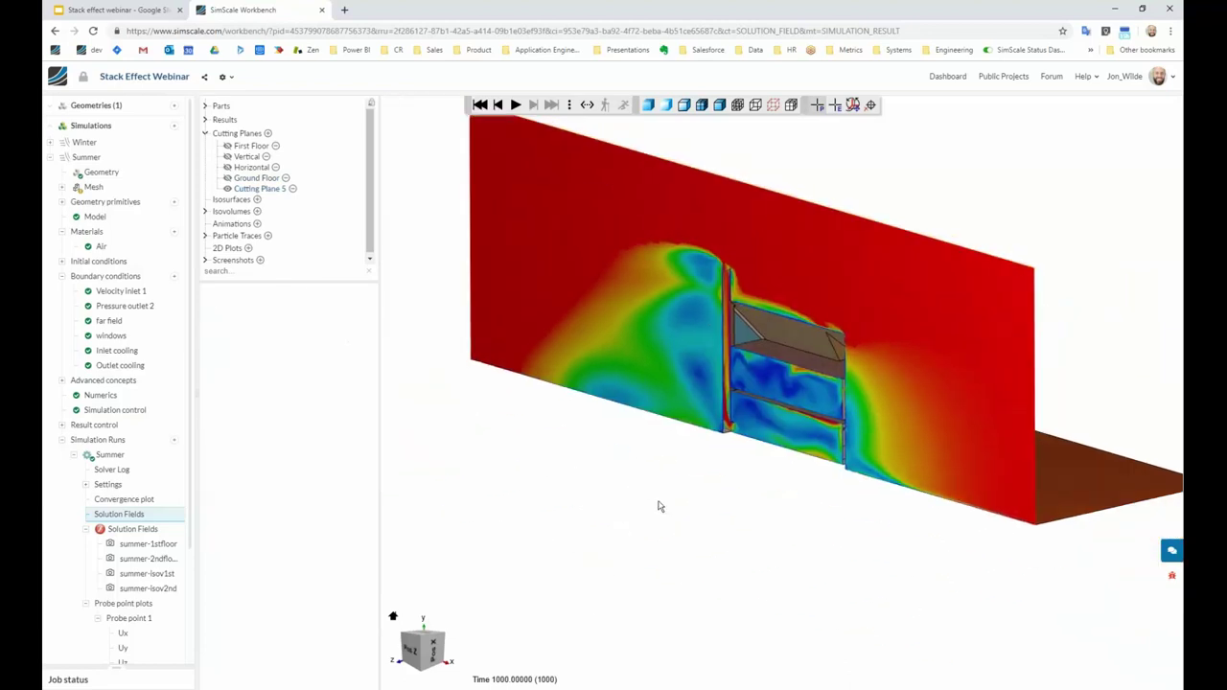
Set the maximum value of the All Velocity [node] scalar range to 0.5 and inspect the flow inside the house.
{"action": "left_click", "coordinate": [204, 119]}
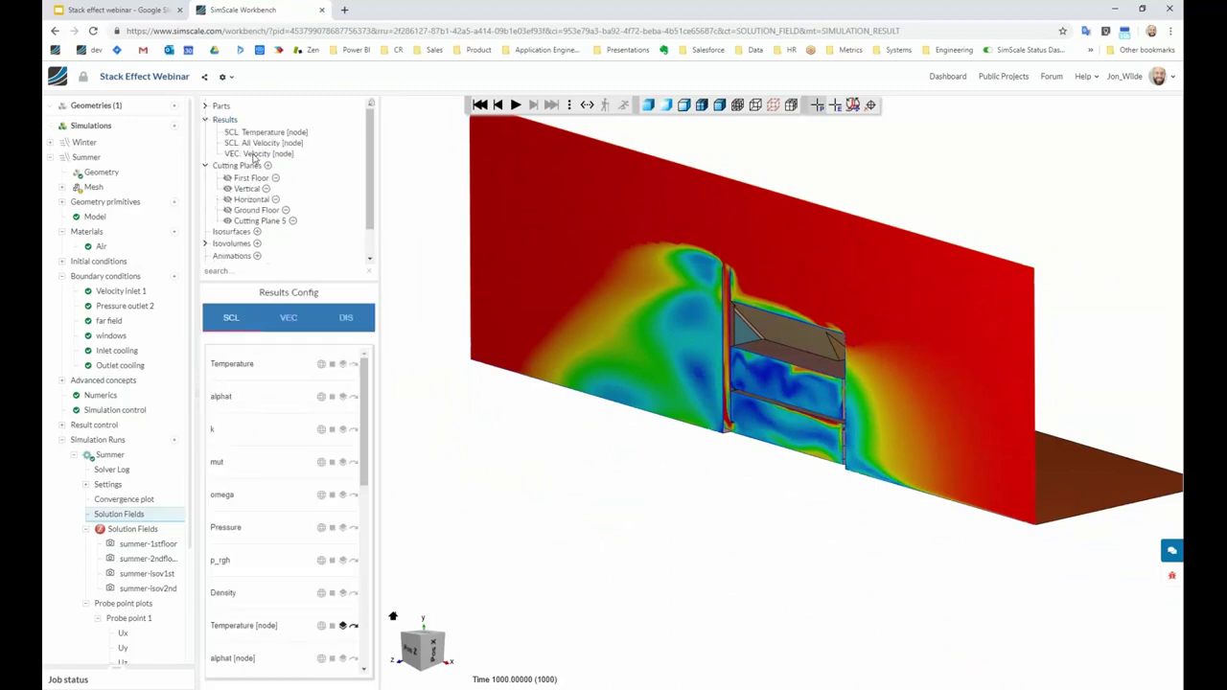
{"action": "left_click", "coordinate": [257, 154]}
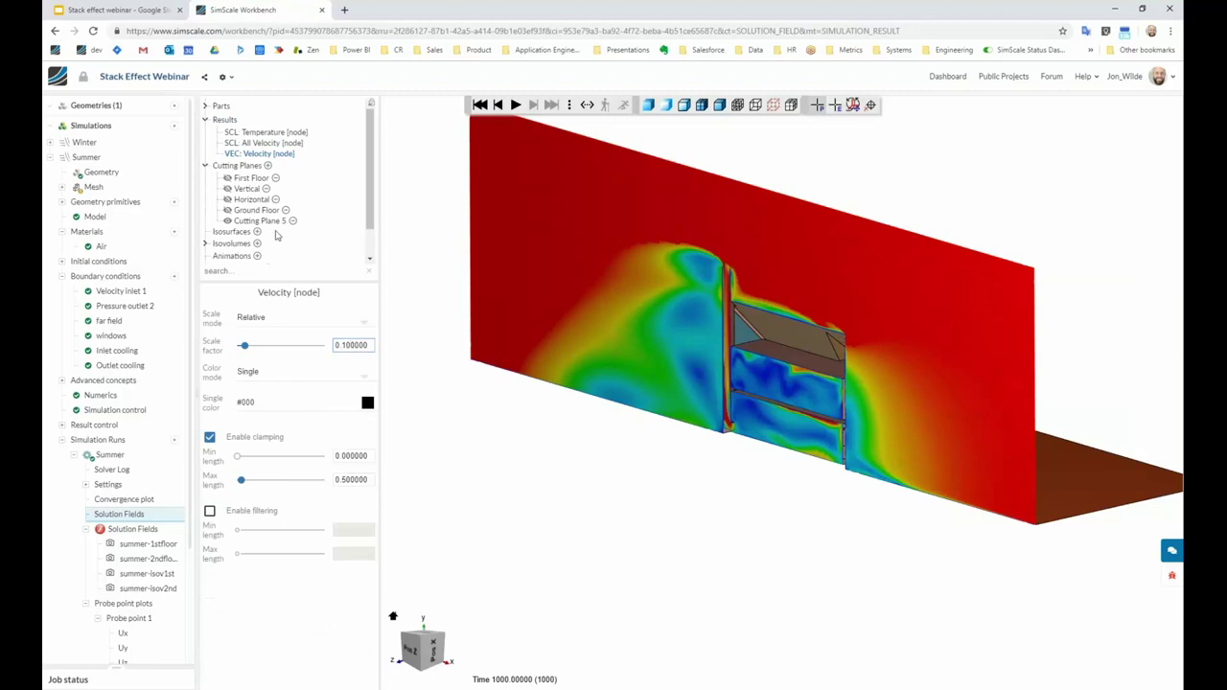
{"action": "left_click", "coordinate": [259, 143]}
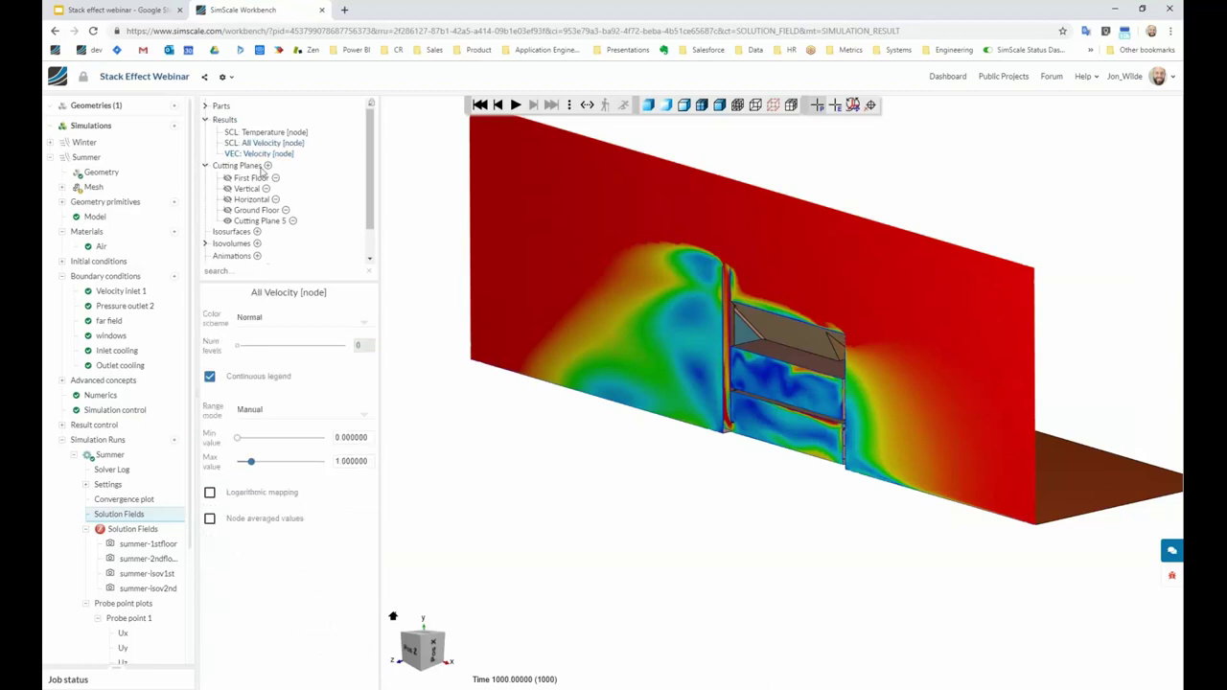
{"action": "double_click", "coordinate": [350, 461]}
{"action": "type", "text": "0.5"}
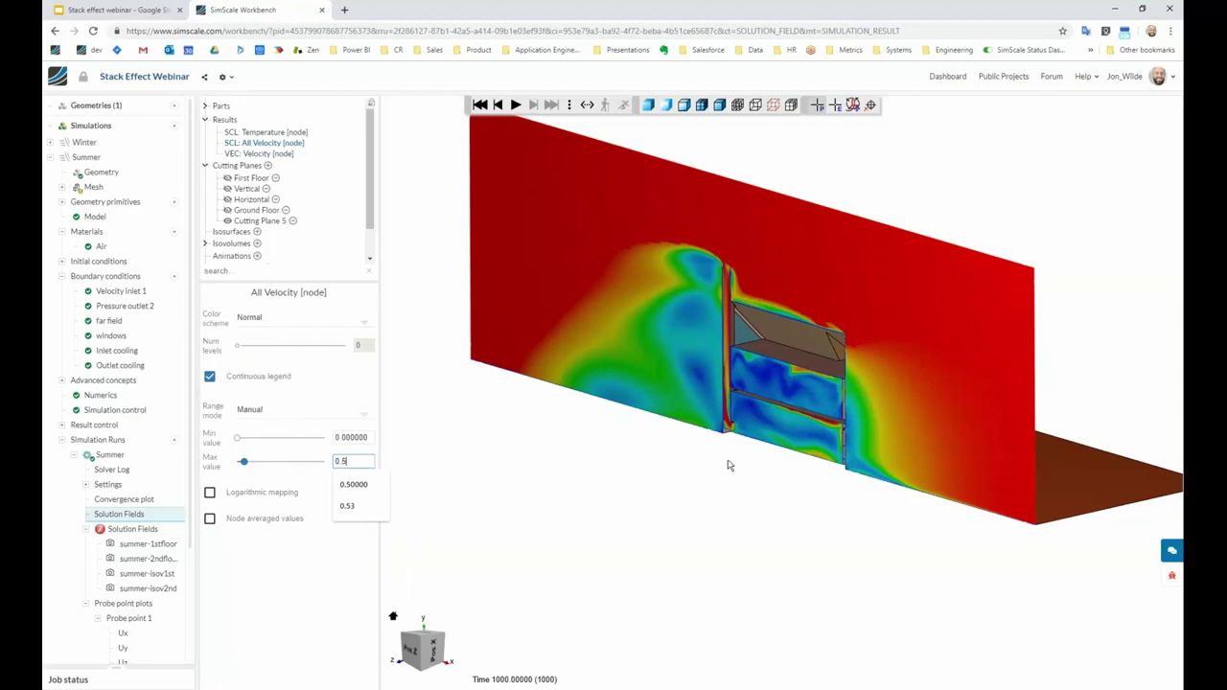
{"action": "scroll", "coordinate": [728, 465], "scroll_direction": "up", "scroll_amount": 2}
{"action": "scroll", "coordinate": [729, 462], "scroll_direction": "up", "scroll_amount": 2}
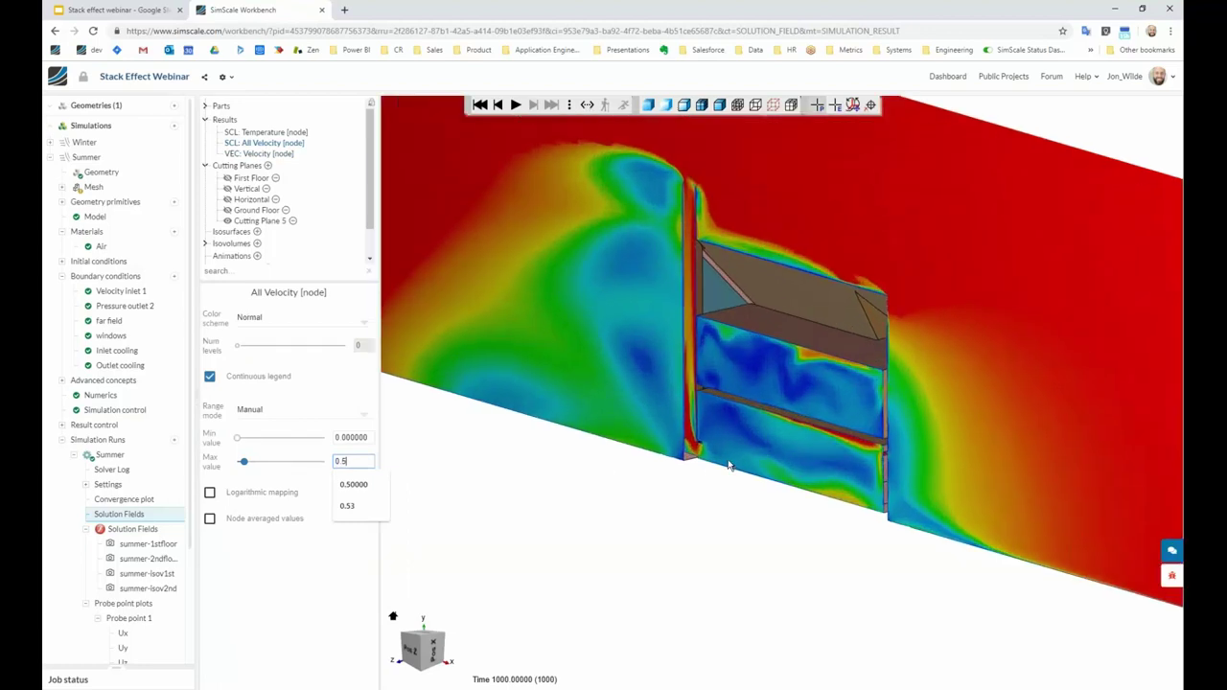
{"action": "left_click", "coordinate": [729, 462]}
{"action": "middle_click_drag", "start_coordinate": [720, 502], "coordinate": [700, 505]}
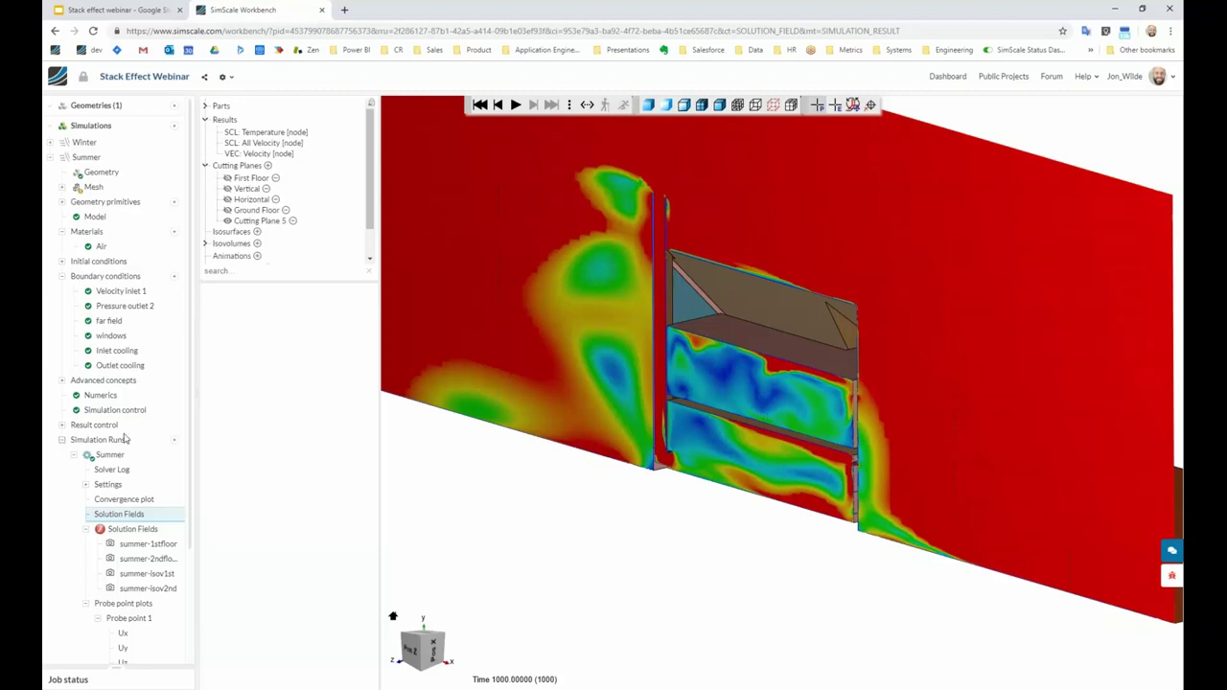
Open the House geometry and hide the front face of the flow region to reveal the building inside.
{"action": "left_click", "coordinate": [52, 107]}
{"action": "left_click", "coordinate": [82, 122]}
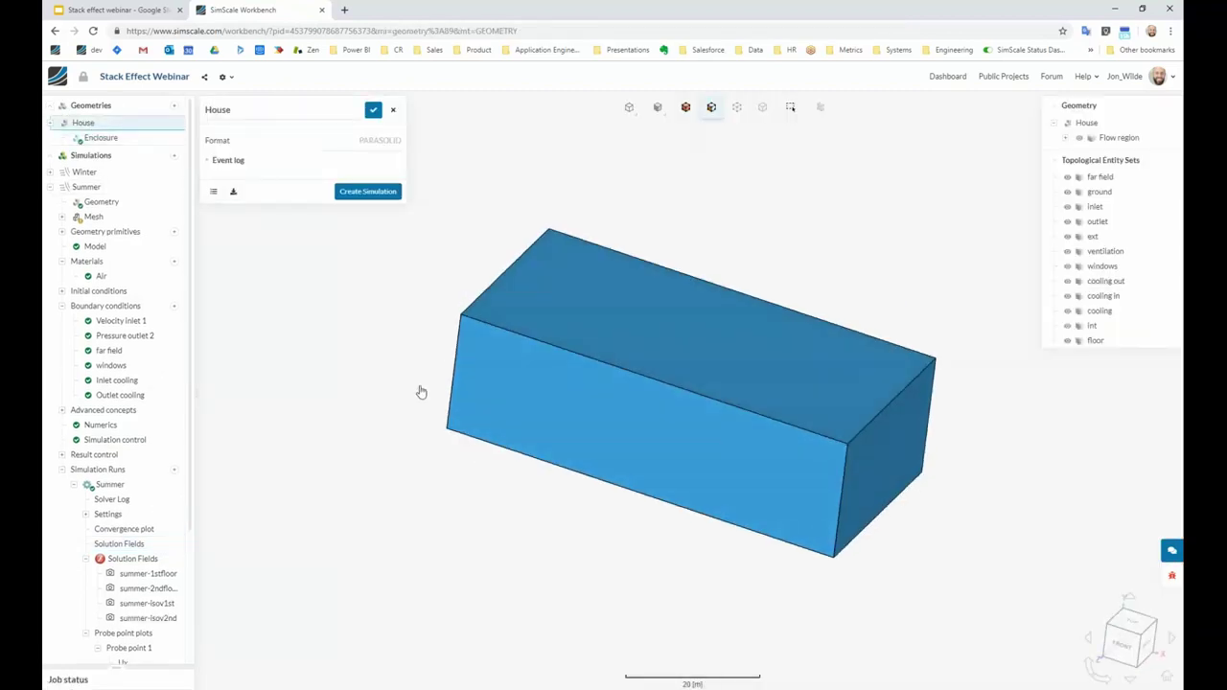
{"action": "right_click", "coordinate": [575, 391]}
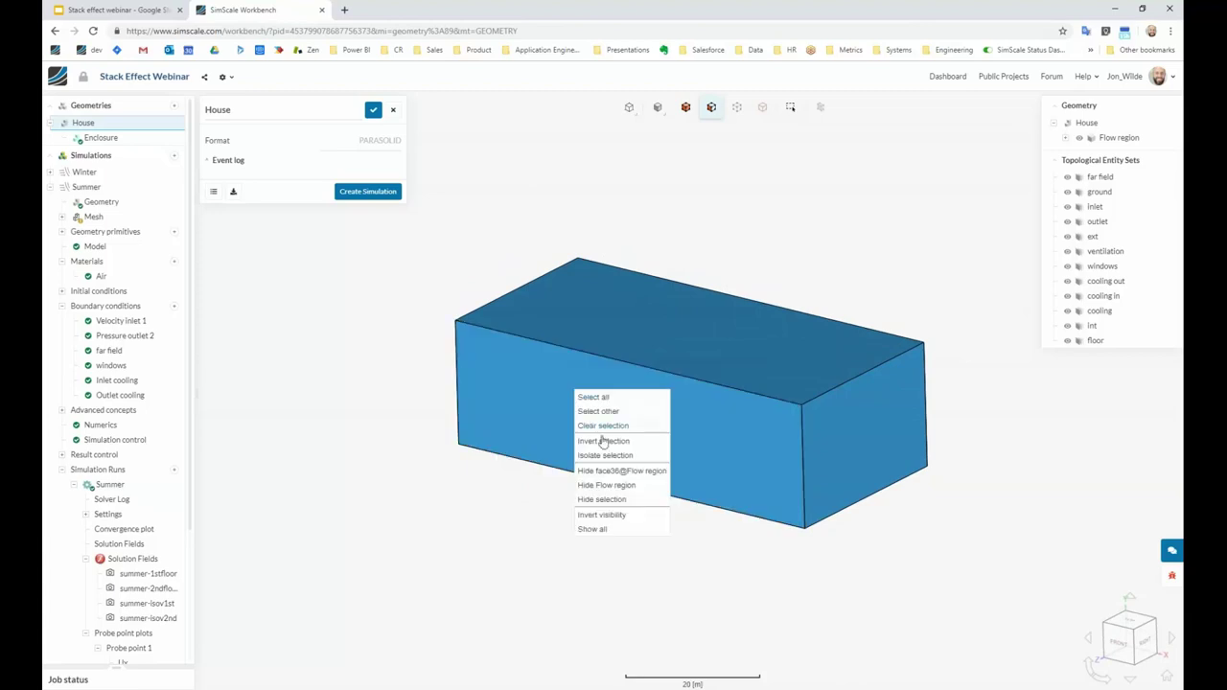
{"action": "left_click", "coordinate": [610, 472]}
{"action": "scroll", "coordinate": [903, 551], "scroll_direction": "up", "scroll_amount": 5}
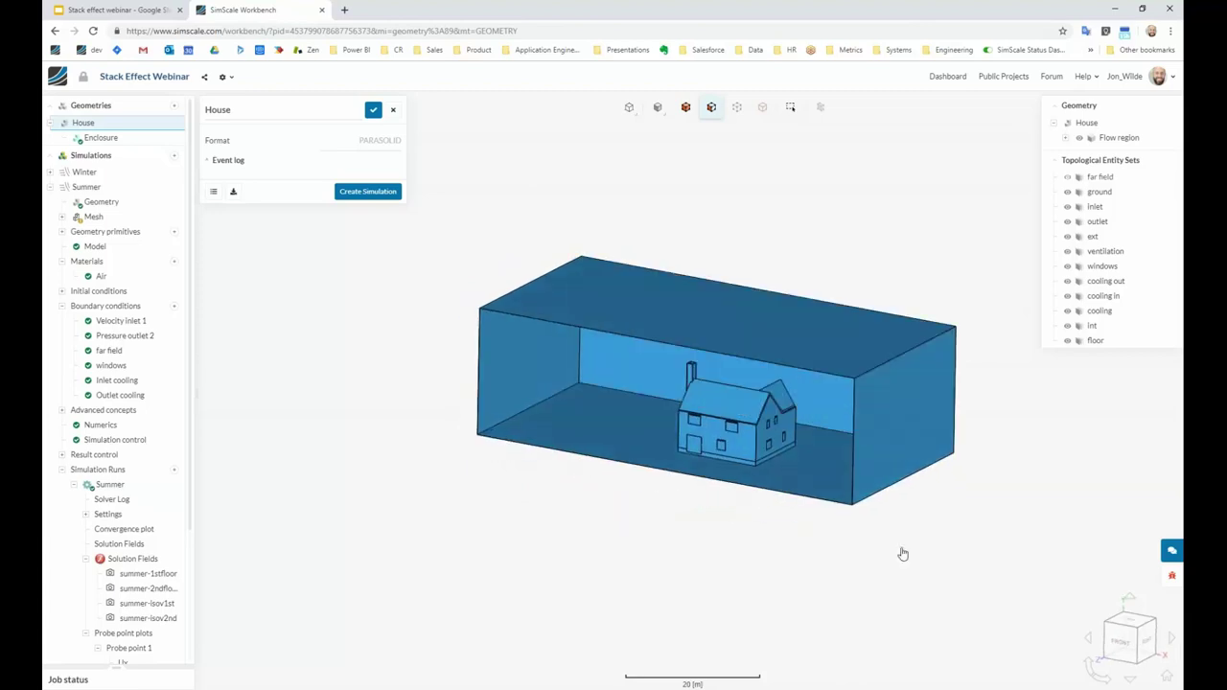
{"action": "scroll", "coordinate": [902, 551], "scroll_direction": "down", "scroll_amount": 3}
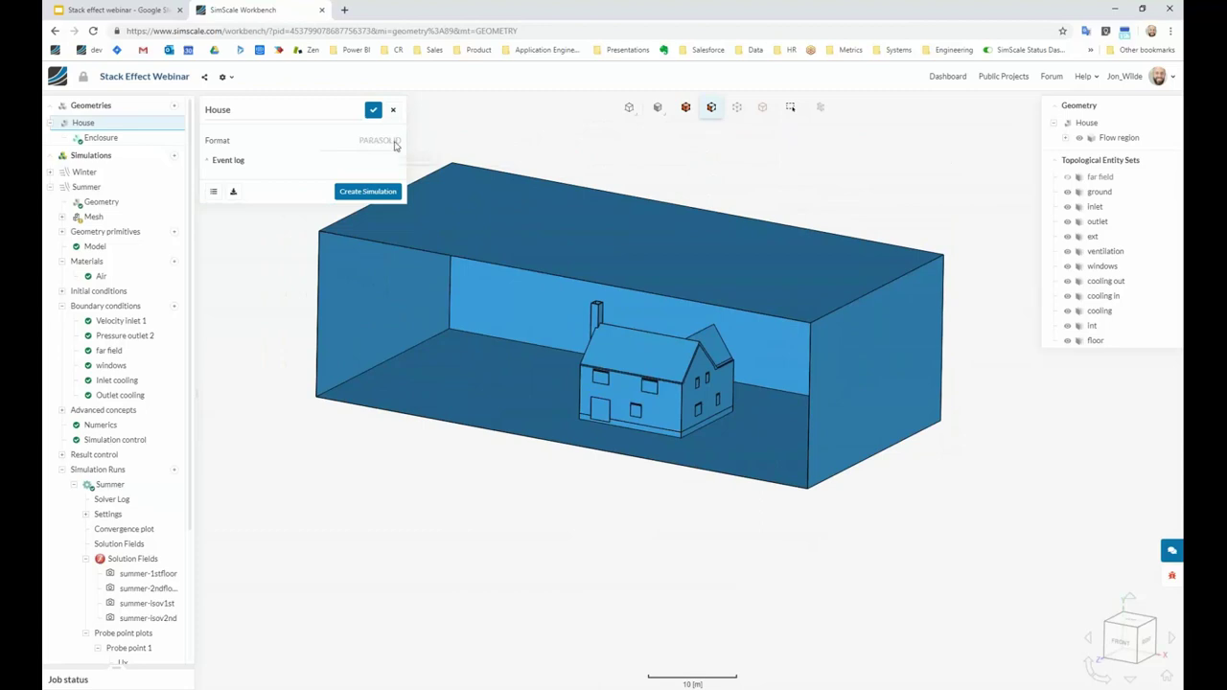
Examine the import options for adding a new geometry, and dismiss them without uploading anything.
{"action": "left_click", "coordinate": [173, 106]}
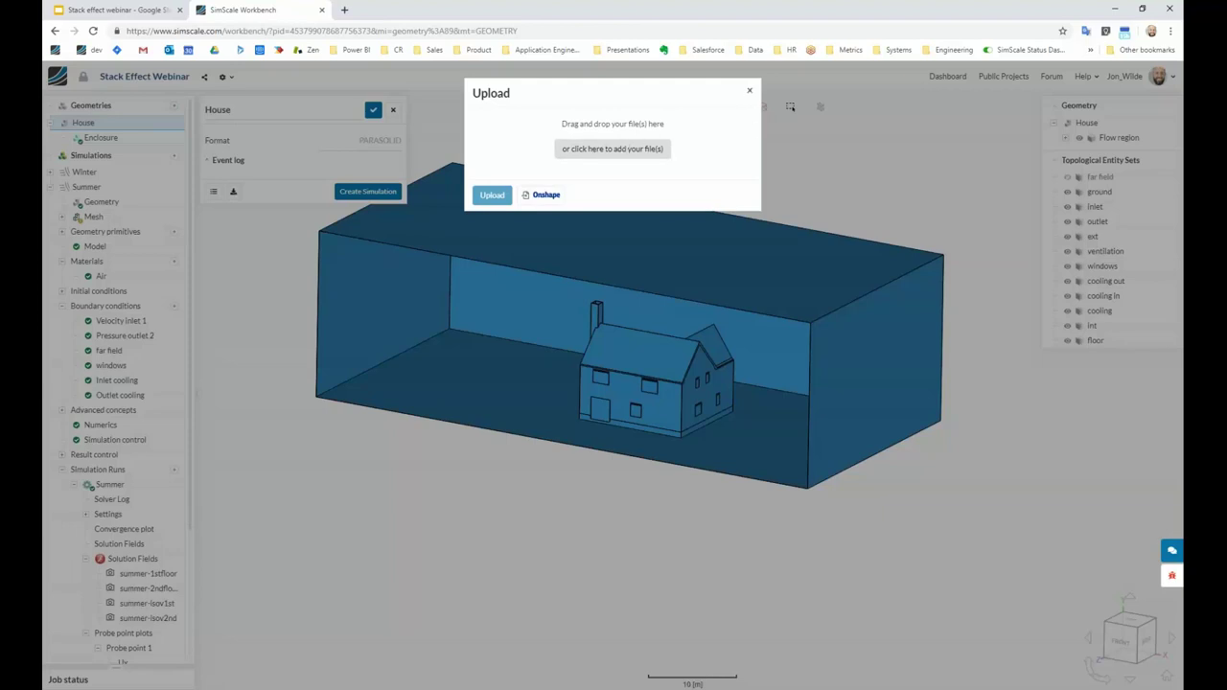
{"action": "left_click", "coordinate": [751, 94]}
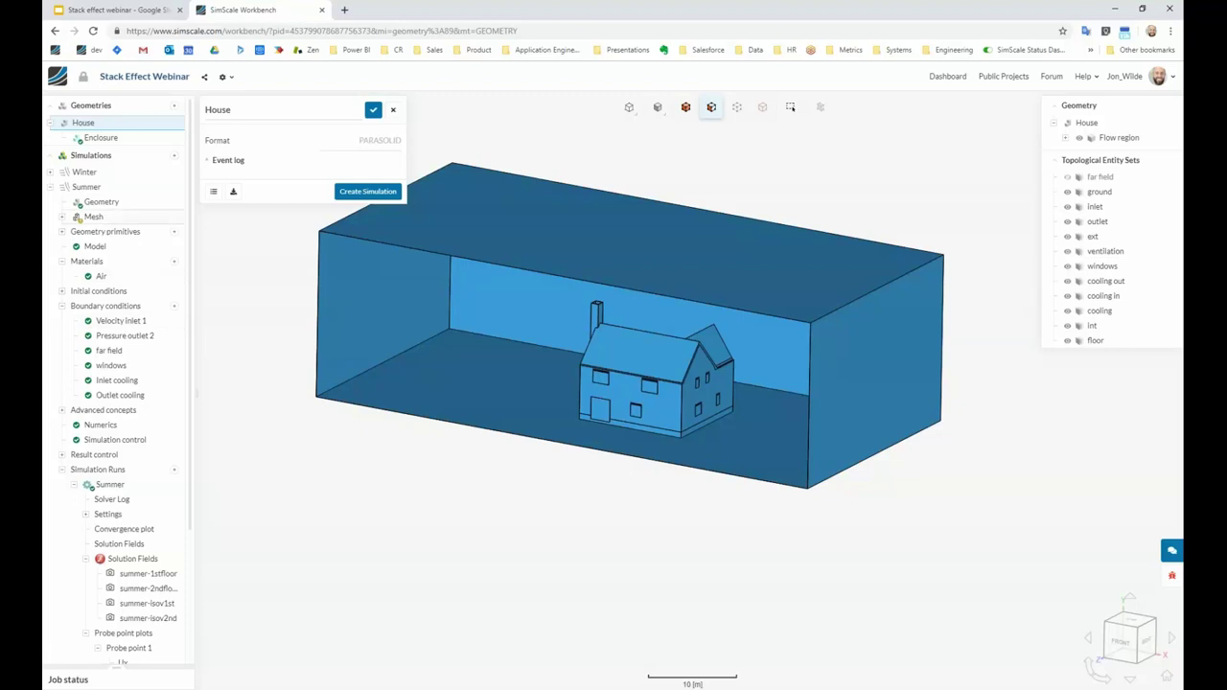
Open Mesh 4 of the Summer simulation and review the available fineness levels without changing the setting.
{"action": "left_click", "coordinate": [93, 216]}
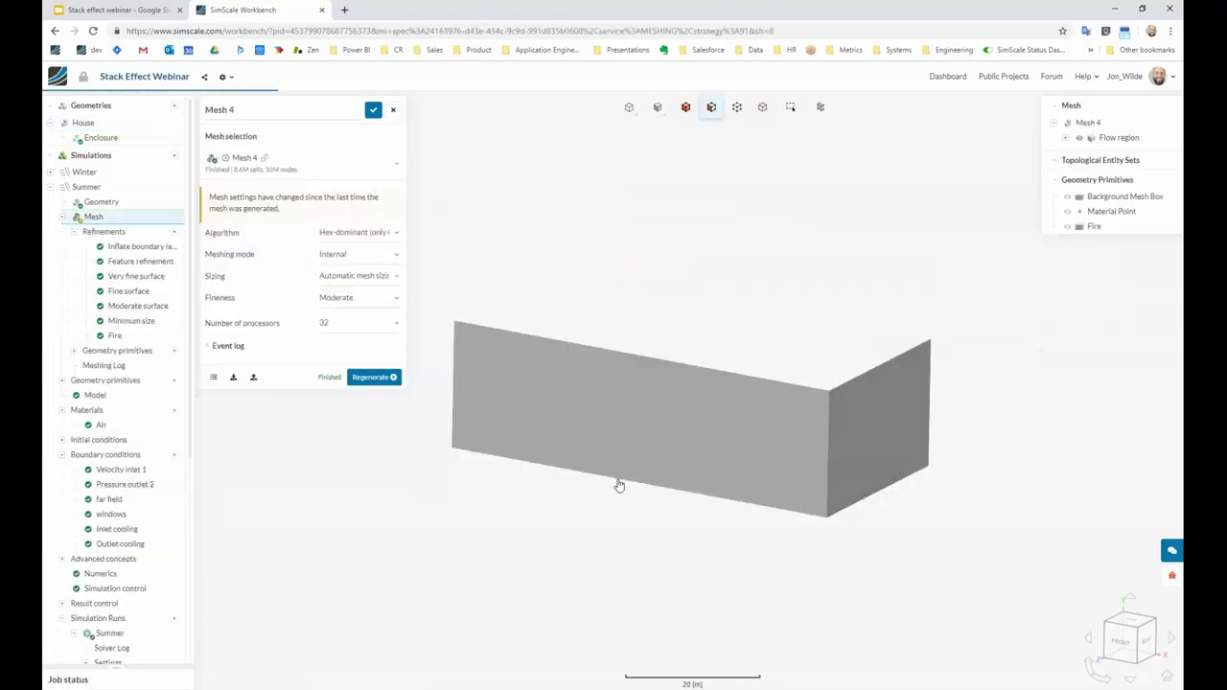
{"action": "scroll", "coordinate": [645, 530], "scroll_direction": "up", "scroll_amount": 1}
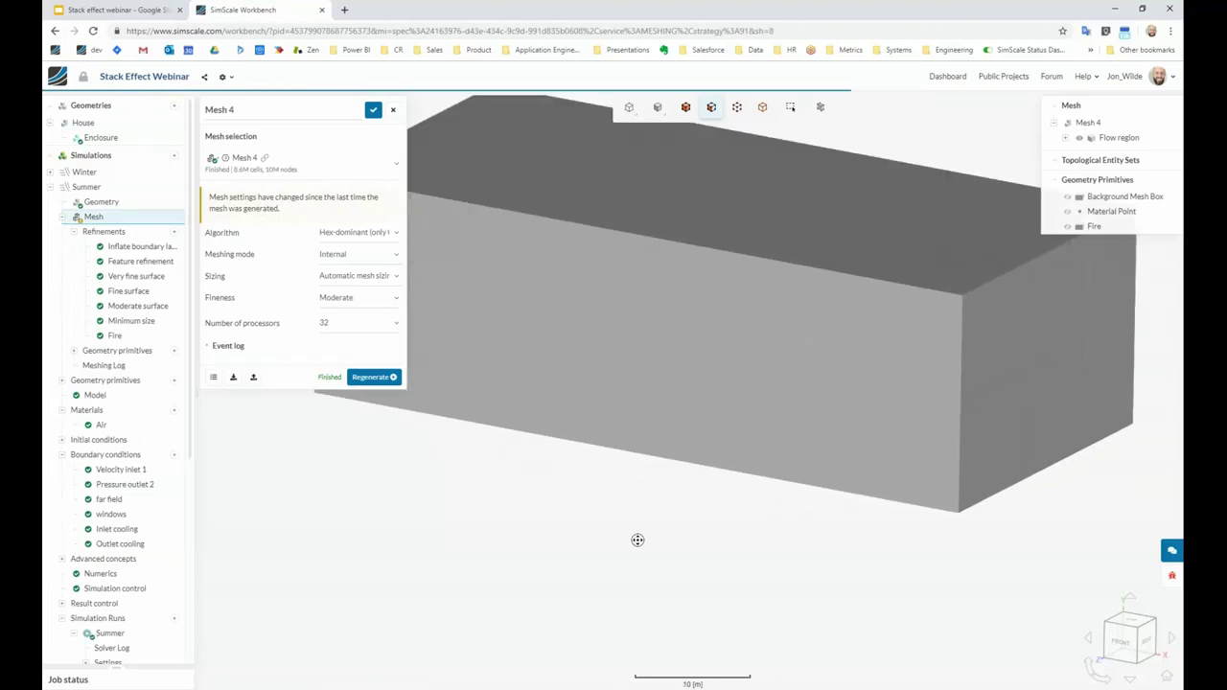
{"action": "scroll", "coordinate": [639, 537], "scroll_direction": "up", "scroll_amount": 1}
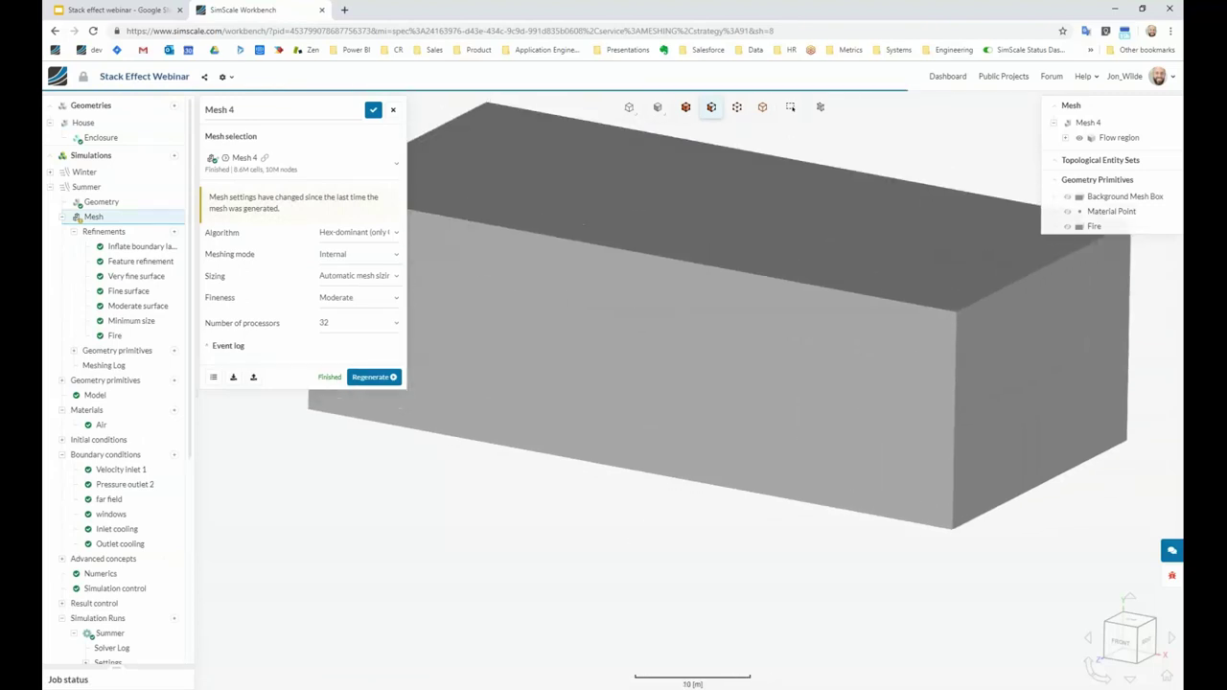
{"action": "left_click", "coordinate": [350, 298]}
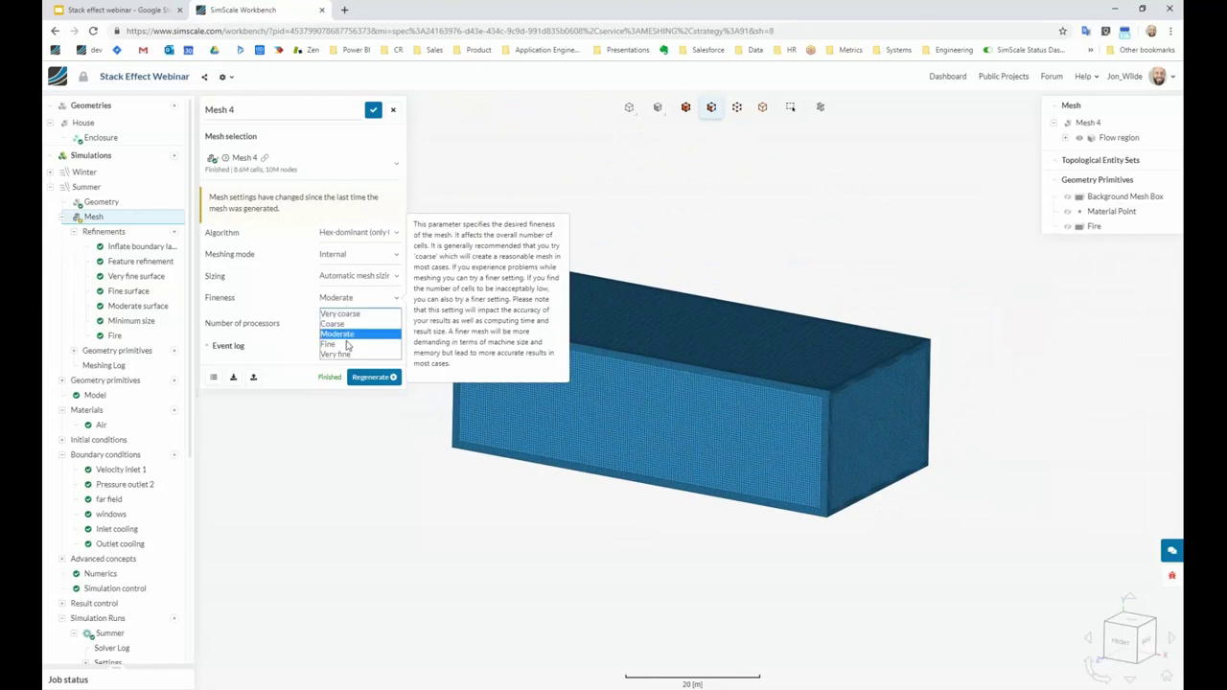
{"action": "left_click", "coordinate": [422, 447]}
Hide the front face of the meshed flow region and examine the surface mesh on the house.
{"action": "right_click", "coordinate": [696, 432]}
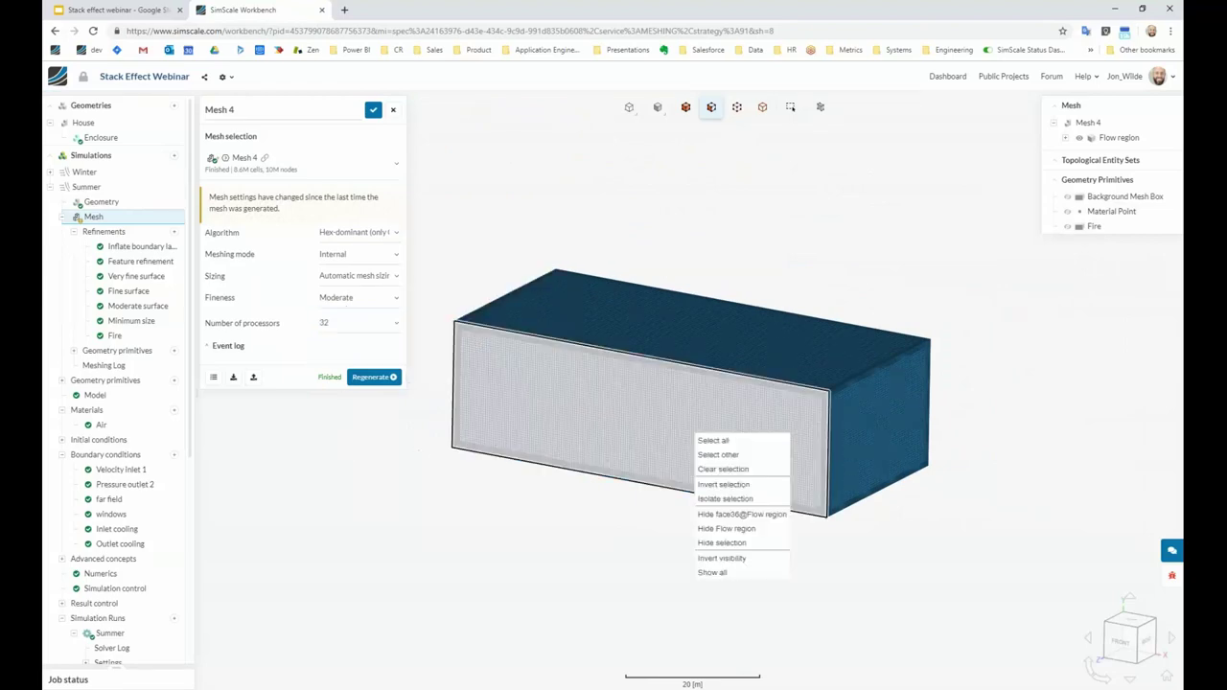
{"action": "left_click", "coordinate": [722, 493]}
{"action": "scroll", "coordinate": [722, 494], "scroll_direction": "up", "scroll_amount": 10}
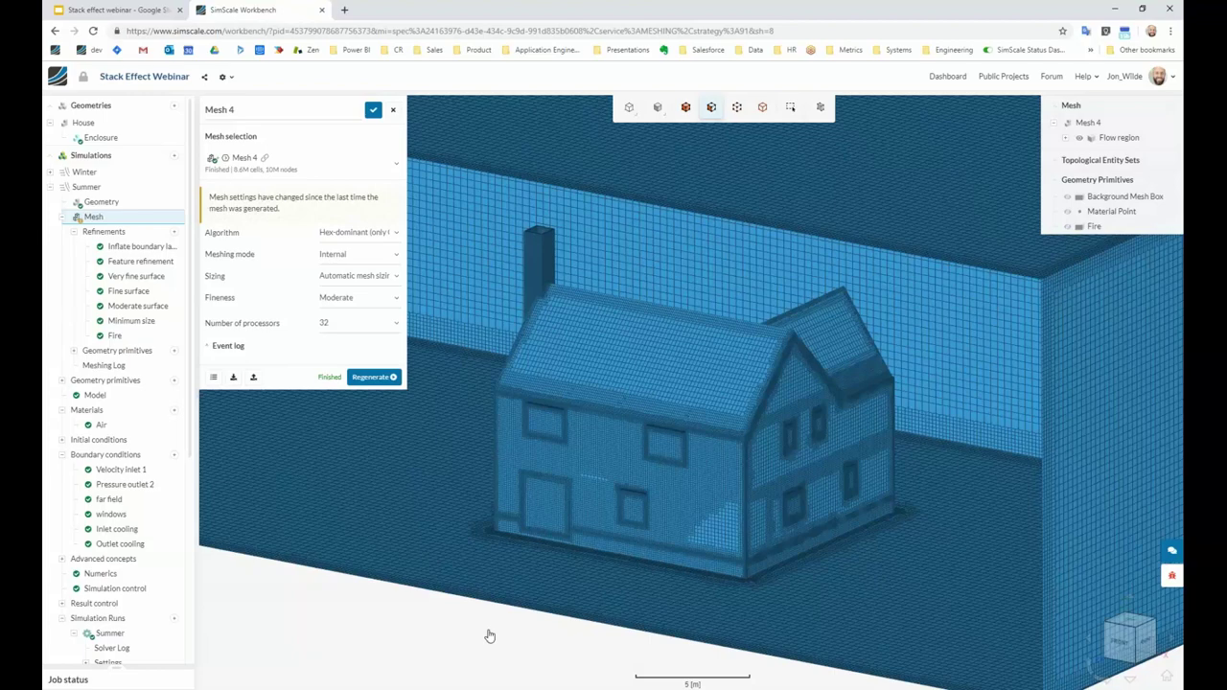
{"action": "scroll", "coordinate": [488, 636], "scroll_direction": "down", "scroll_amount": 2}
{"action": "right_click_drag", "start_coordinate": [489, 636], "coordinate": [489, 604]}
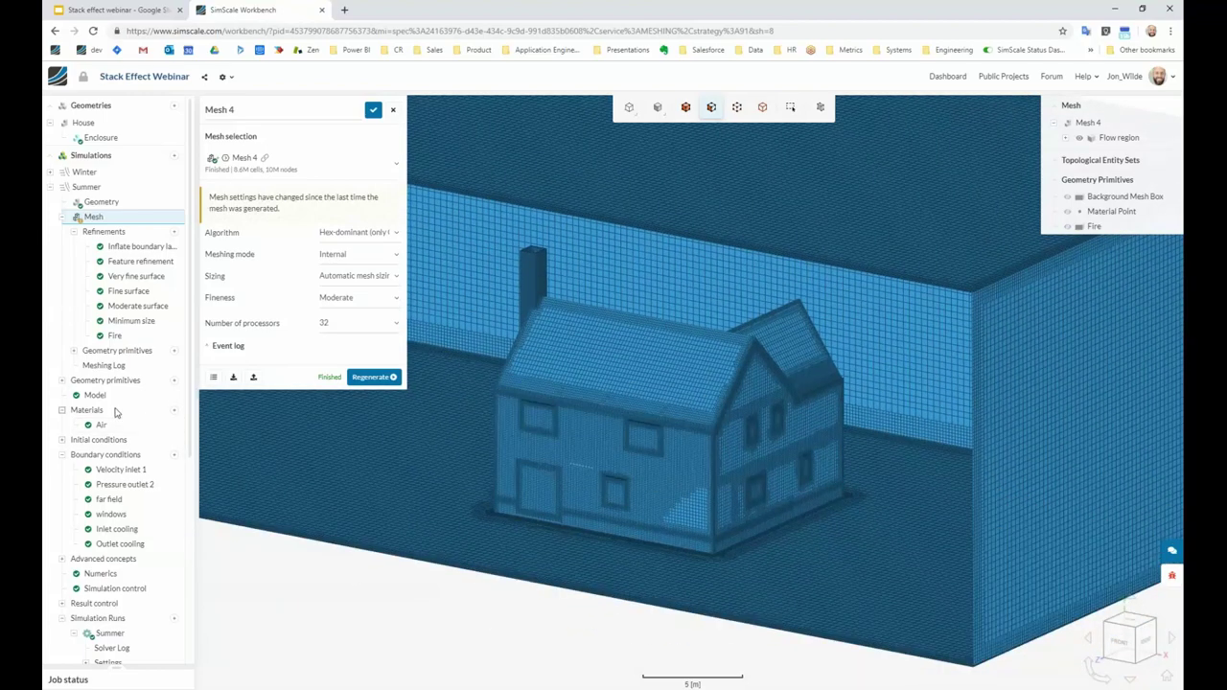
Close the mesh settings, view the Convective heat transfer description among the new simulation's analysis types, and cancel the creation.
{"action": "left_click", "coordinate": [397, 113]}
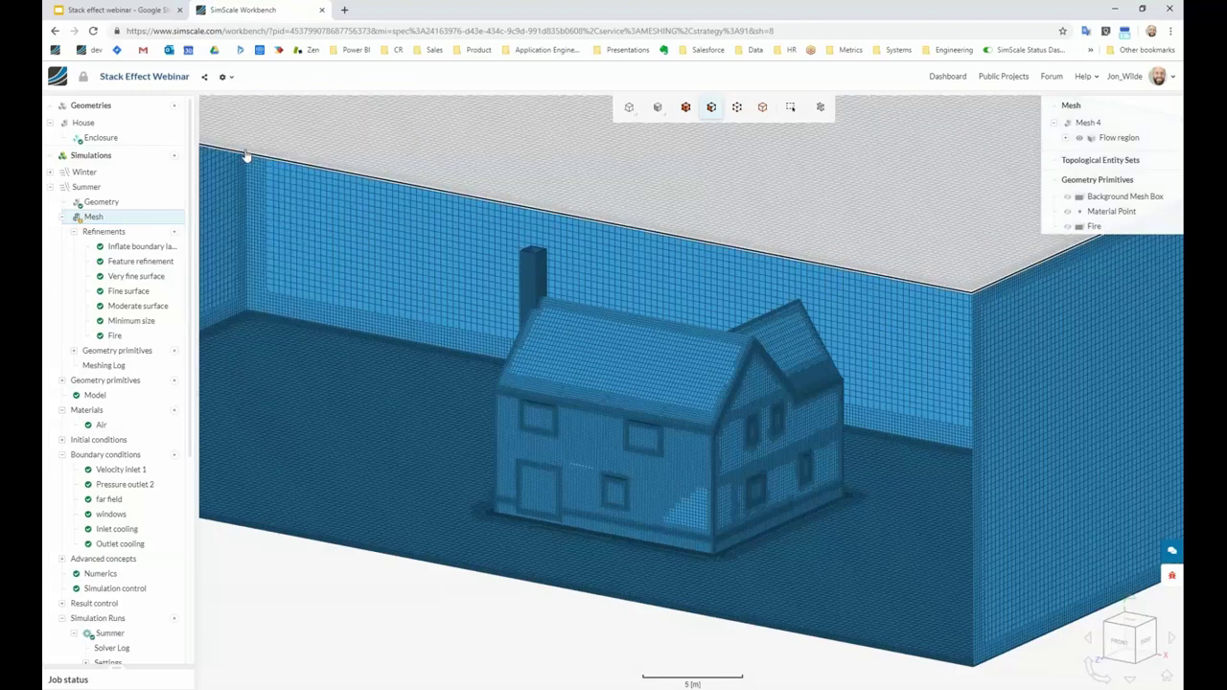
{"action": "left_click", "coordinate": [173, 157]}
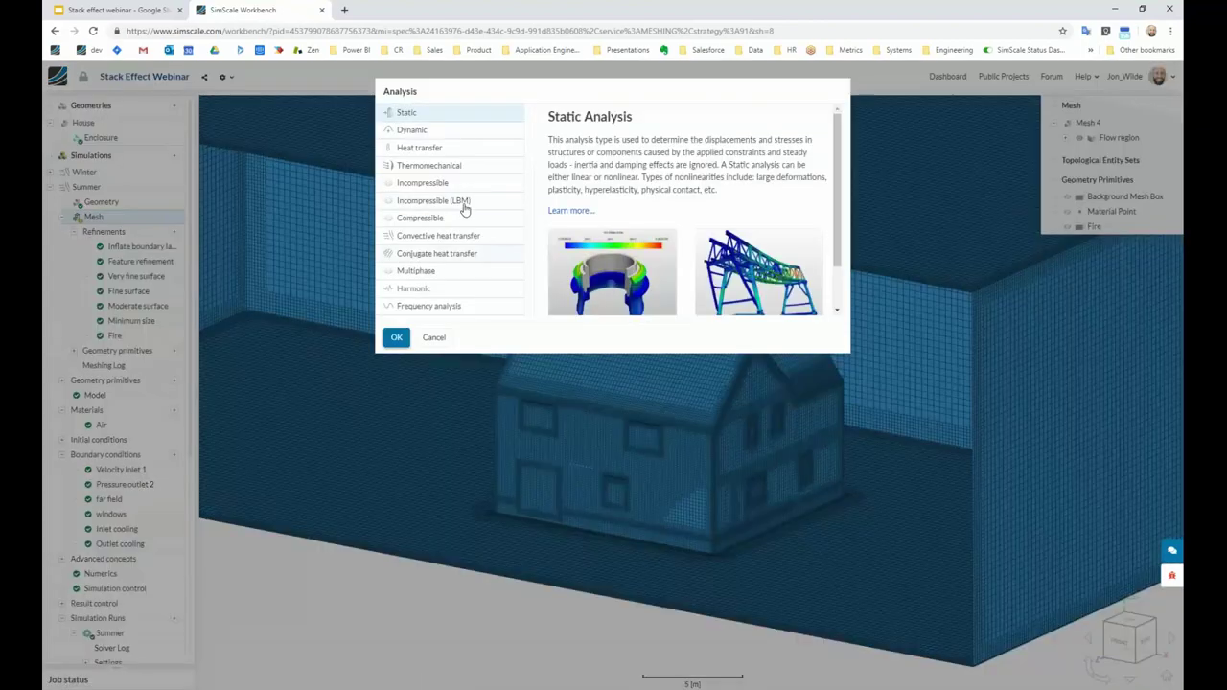
{"action": "left_click", "coordinate": [460, 238]}
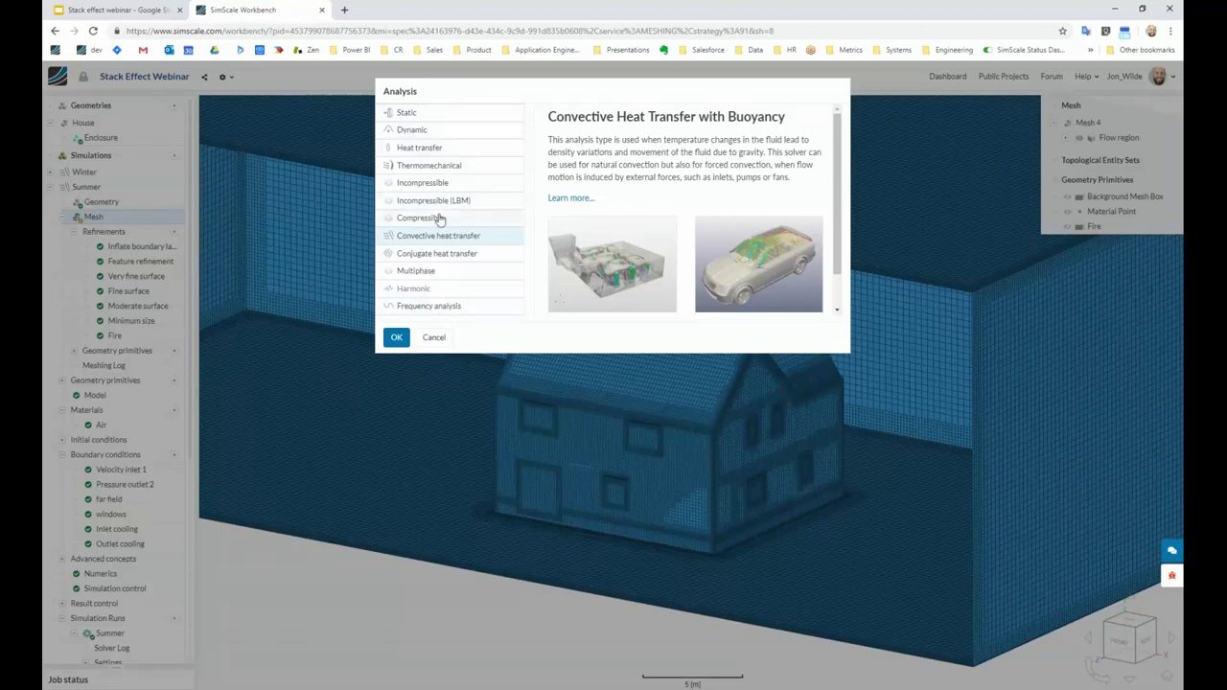
{"action": "left_click", "coordinate": [437, 347]}
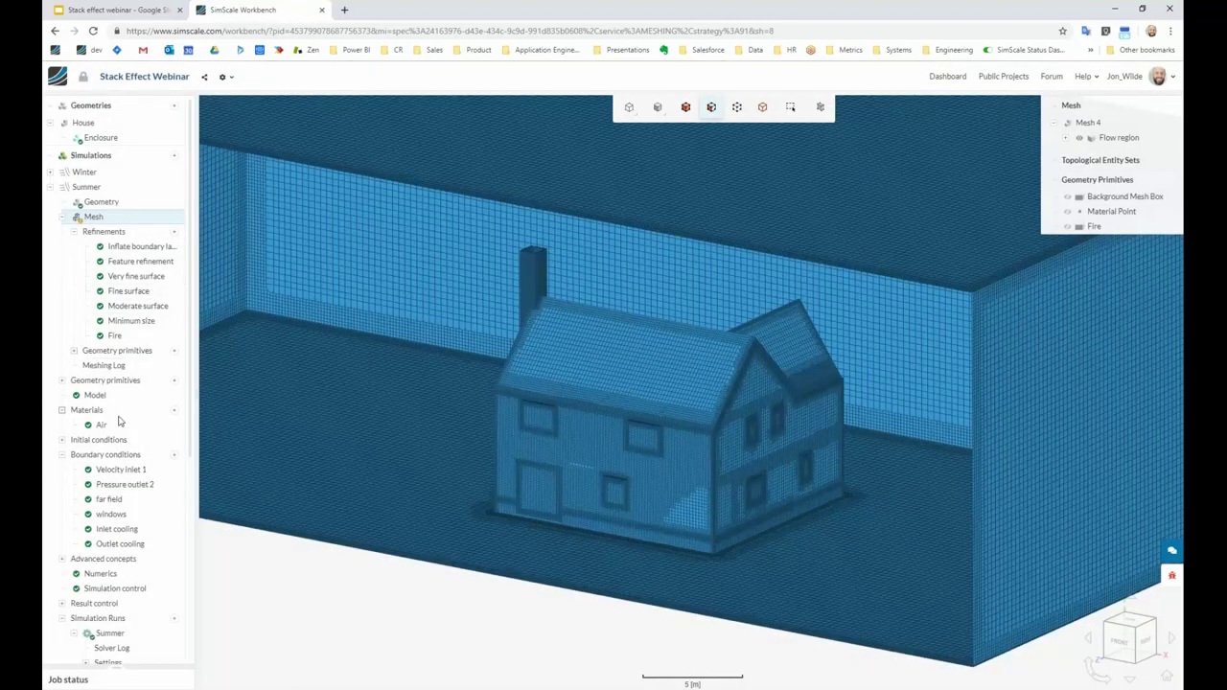
Collapse the mesh entry of the Summer simulation and bring the whole meshed domain into view.
{"action": "left_click", "coordinate": [61, 219]}
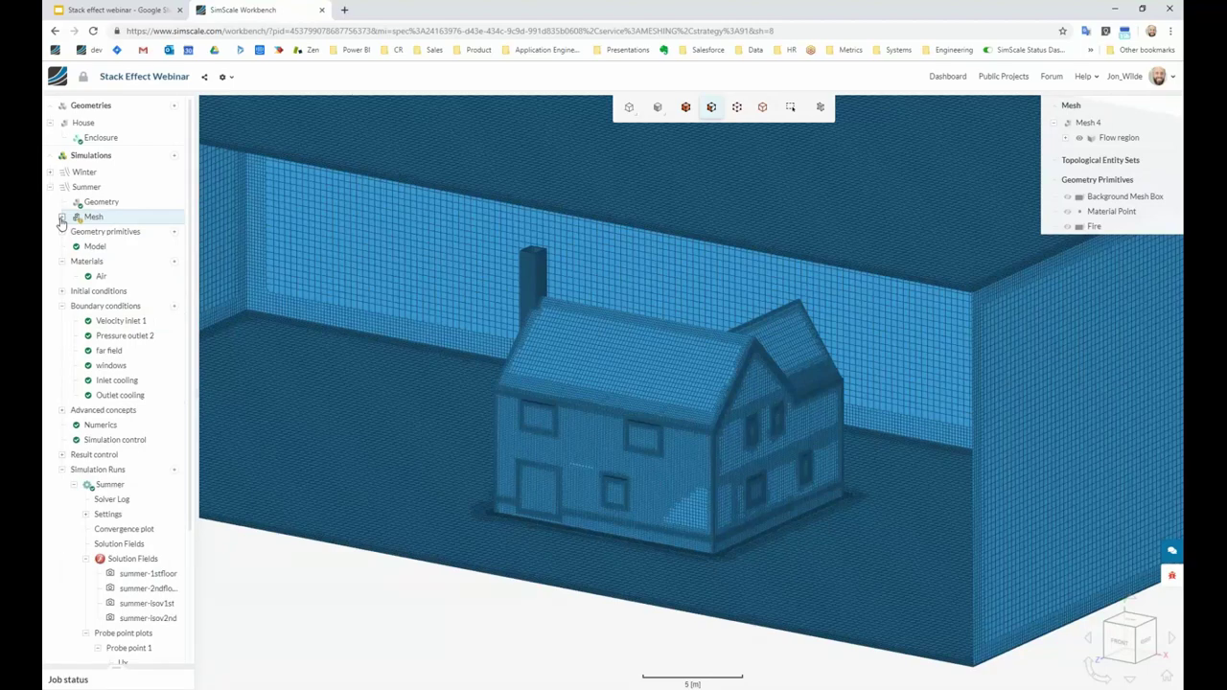
{"action": "scroll", "coordinate": [411, 400], "scroll_direction": "down", "scroll_amount": 5}
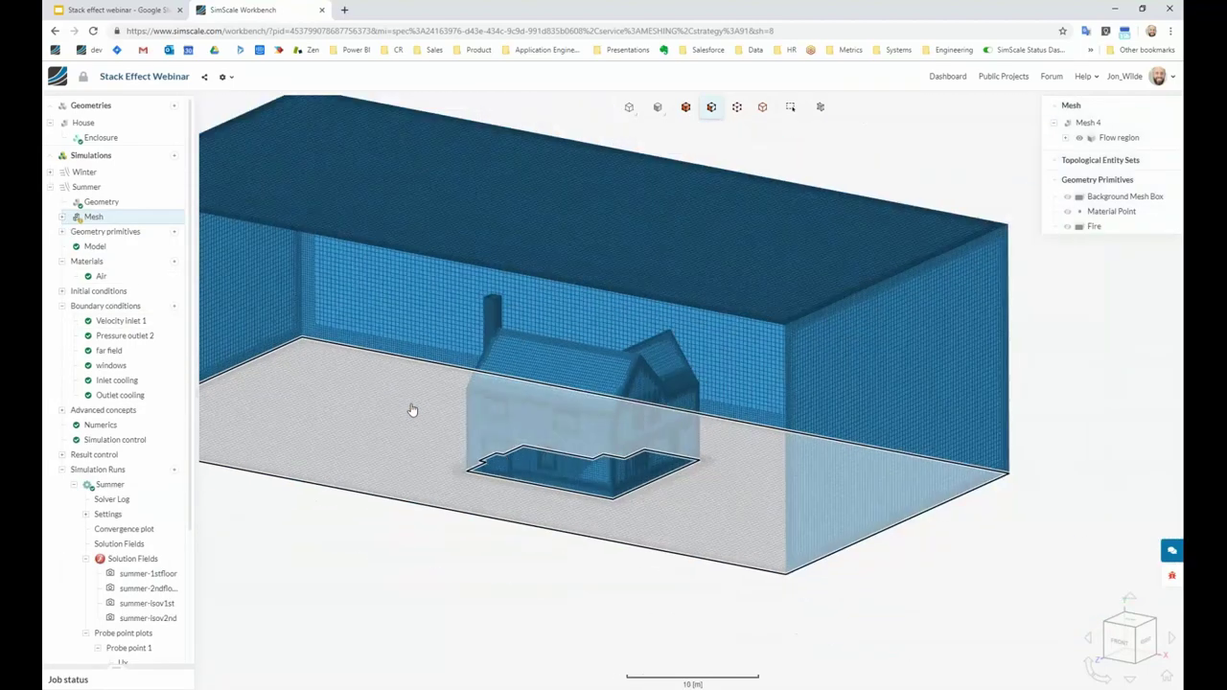
Review the Velocity inlet 1 boundary condition of the Summer simulation, leave it for Pressure outlet 2, and discard any changes.
{"action": "left_click_drag", "start_coordinate": [437, 532], "coordinate": [329, 490]}
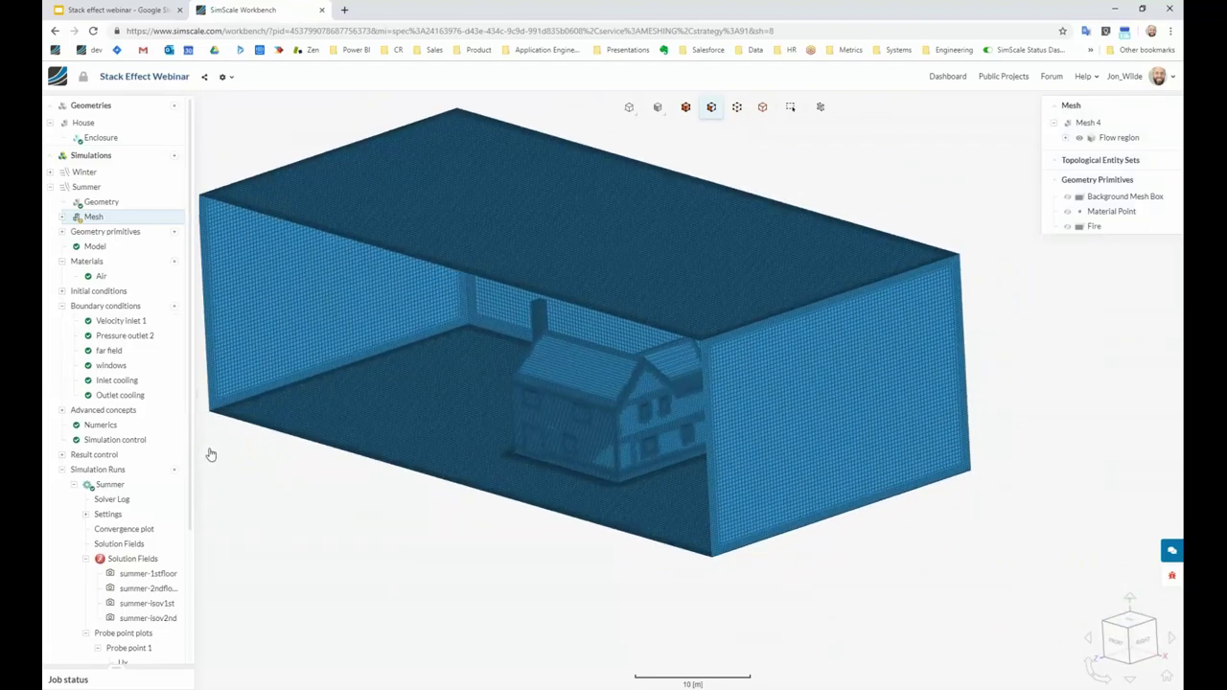
{"action": "left_click_drag", "start_coordinate": [236, 447], "coordinate": [252, 442]}
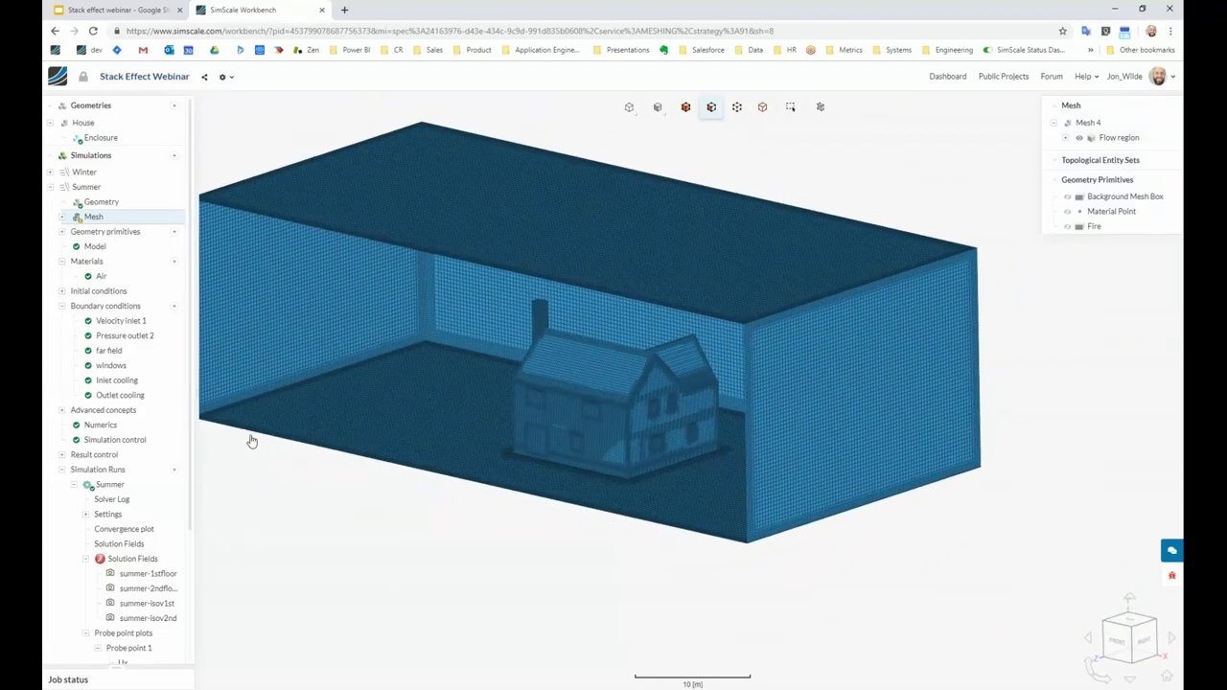
{"action": "left_click", "coordinate": [120, 322]}
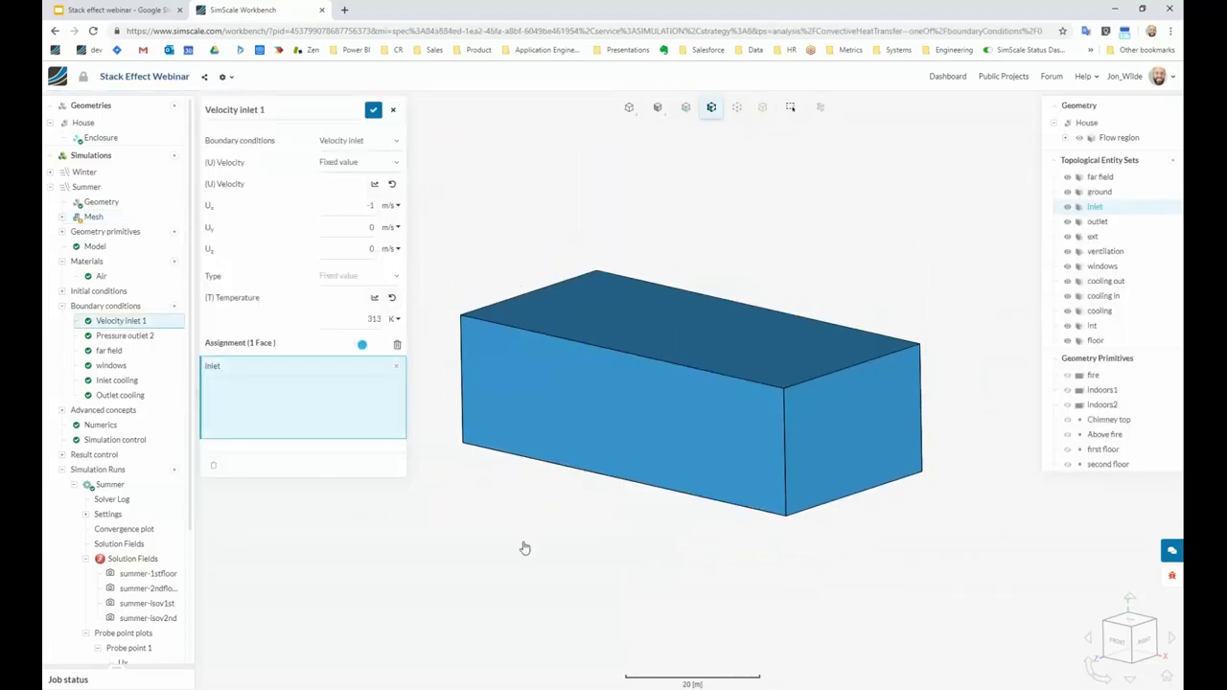
{"action": "left_click", "coordinate": [129, 325]}
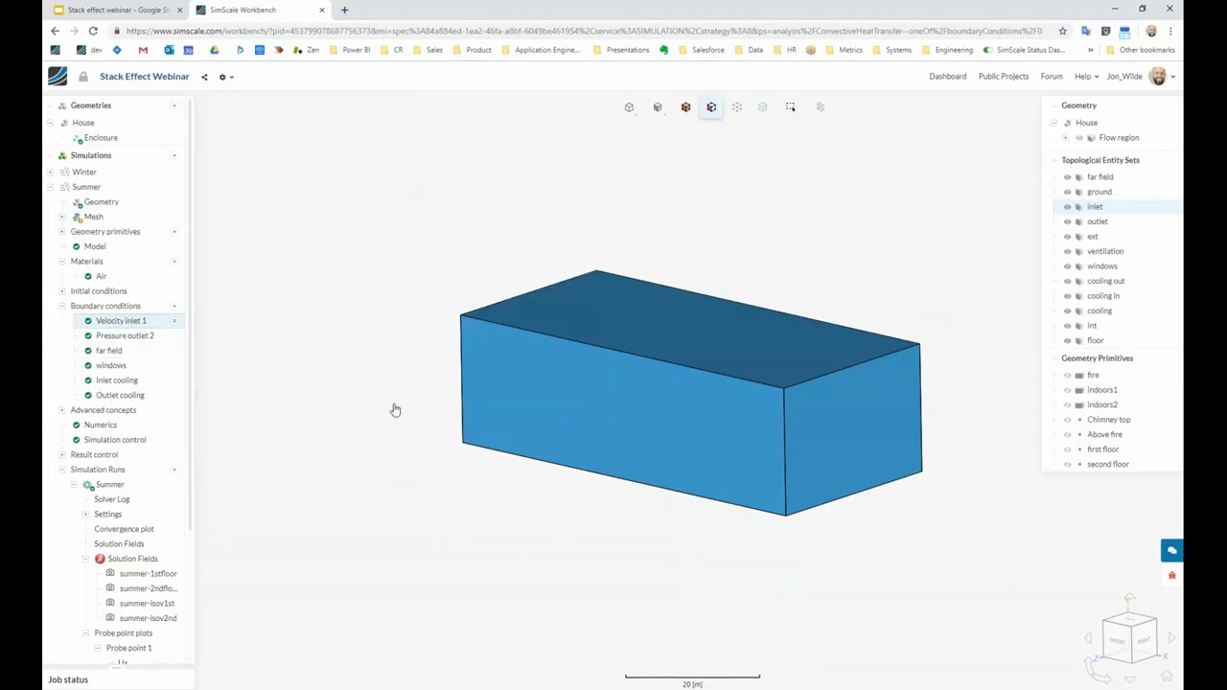
{"action": "left_click", "coordinate": [126, 323]}
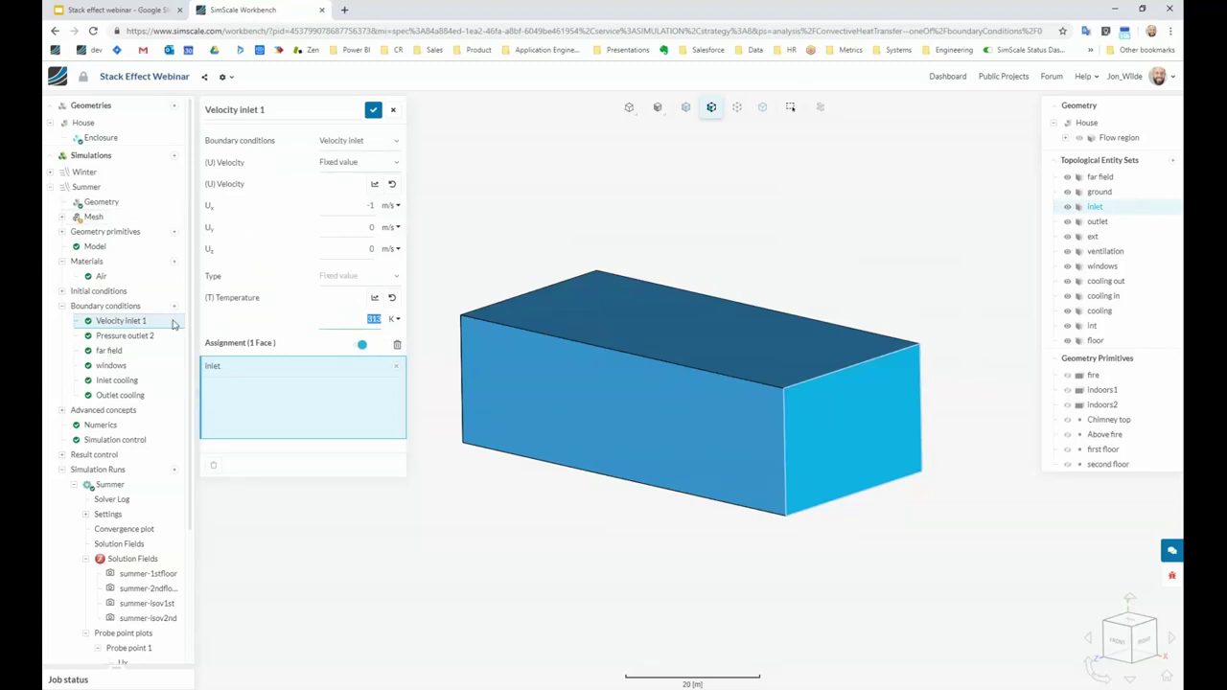
{"action": "left_click", "coordinate": [133, 336]}
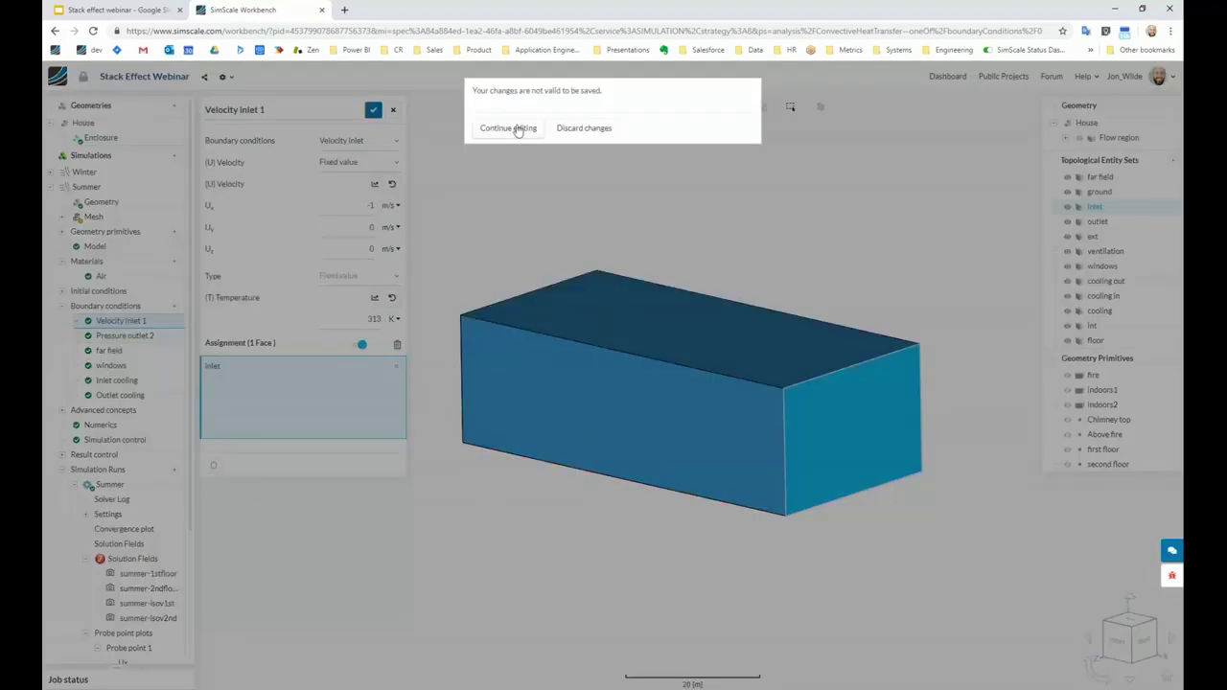
{"action": "left_click", "coordinate": [565, 128]}
Hide the front far-field face to expose the house while reviewing Pressure outlet 2, and close the boundary condition's settings.
{"action": "left_click_drag", "start_coordinate": [497, 471], "coordinate": [425, 473]}
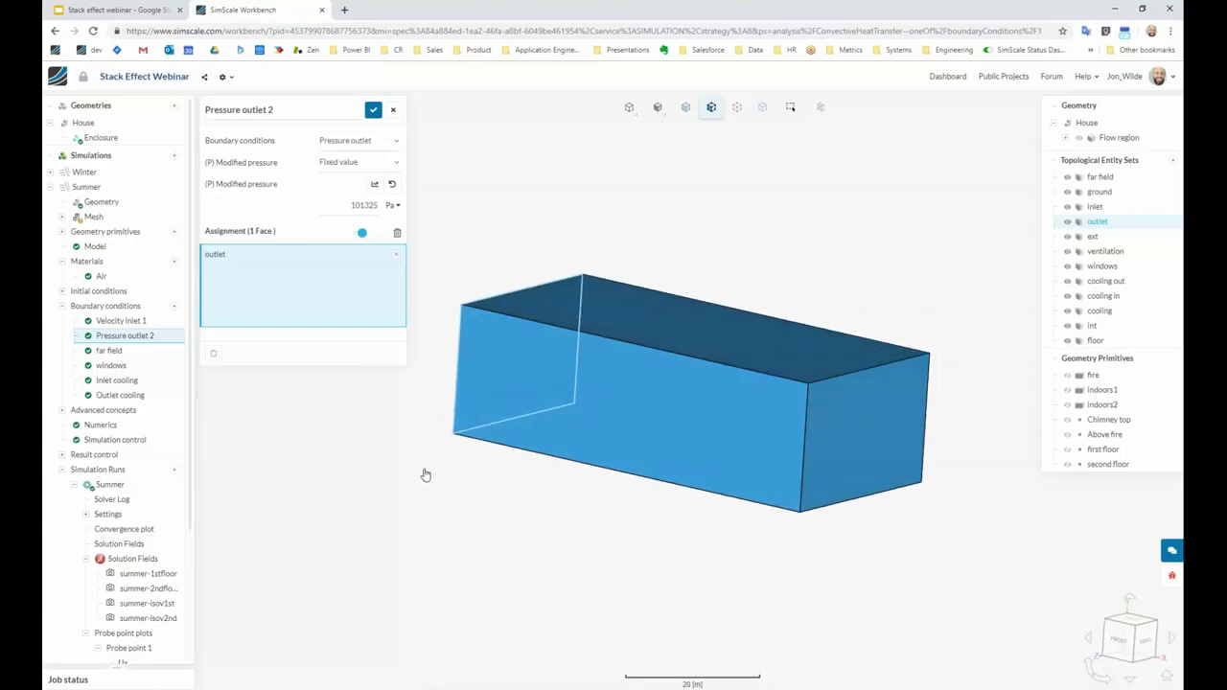
{"action": "right_click", "coordinate": [616, 399]}
{"action": "left_click", "coordinate": [663, 475]}
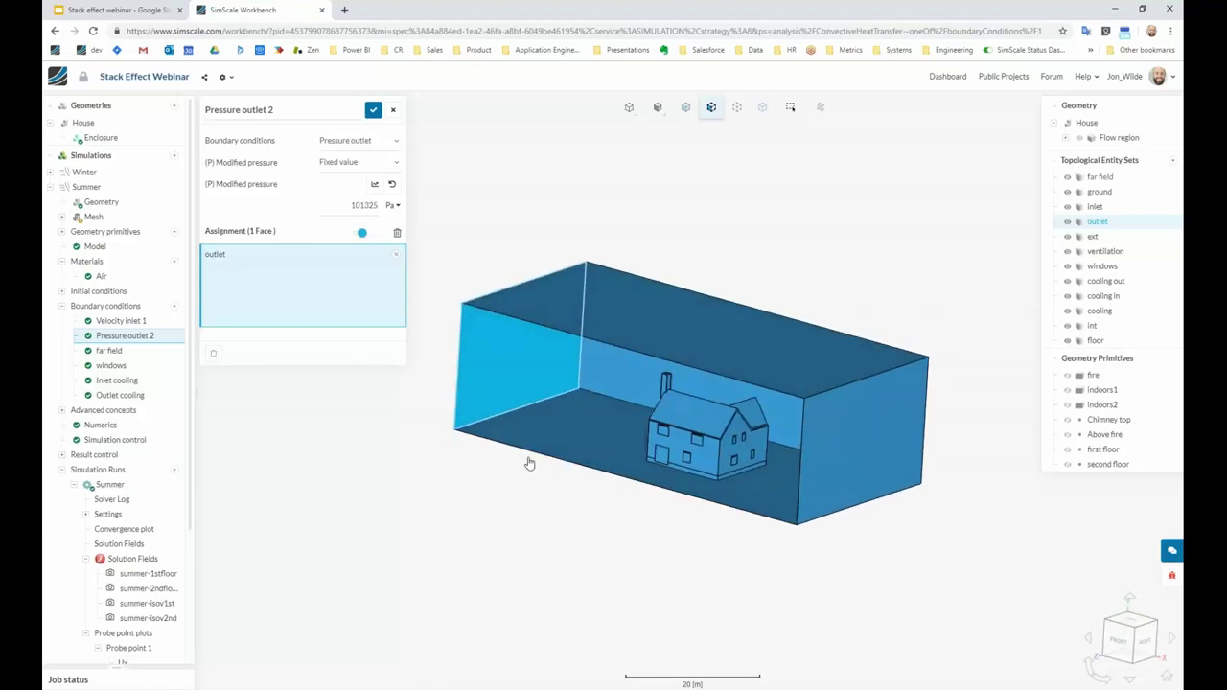
{"action": "left_click", "coordinate": [392, 109]}
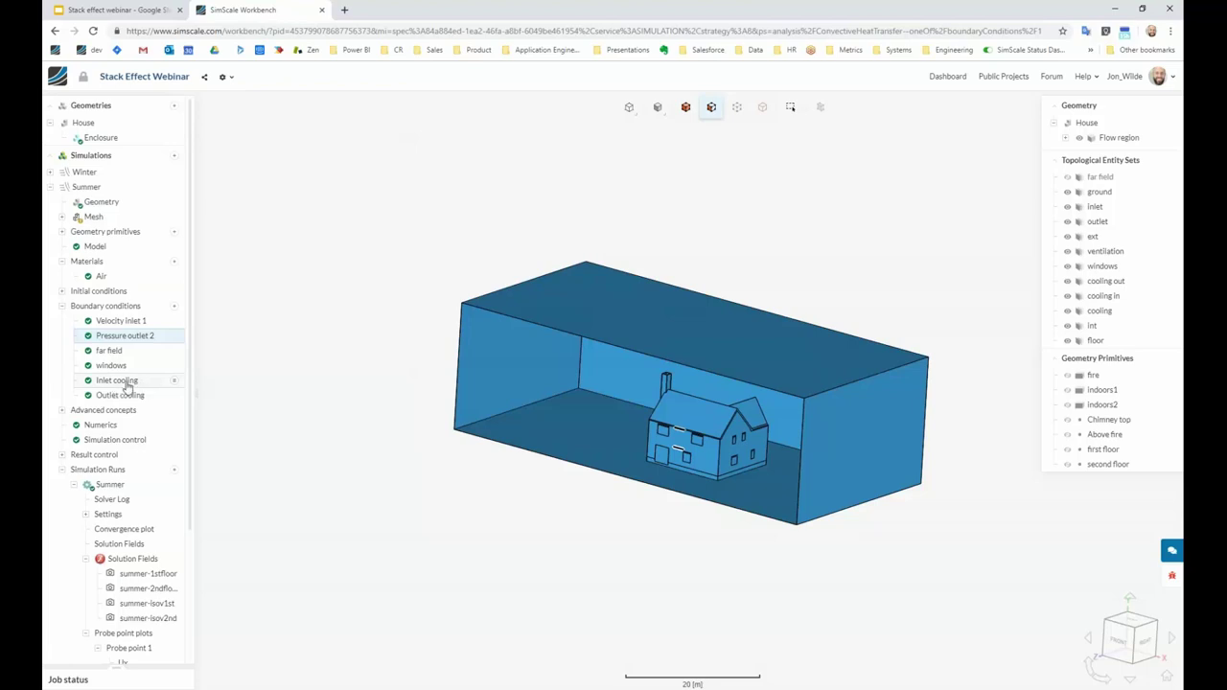
Review the Inlet cooling and Outlet cooling boundary conditions on the house, and close their settings.
{"action": "left_click", "coordinate": [129, 381]}
{"action": "scroll", "coordinate": [526, 576], "scroll_direction": "up", "scroll_amount": 5}
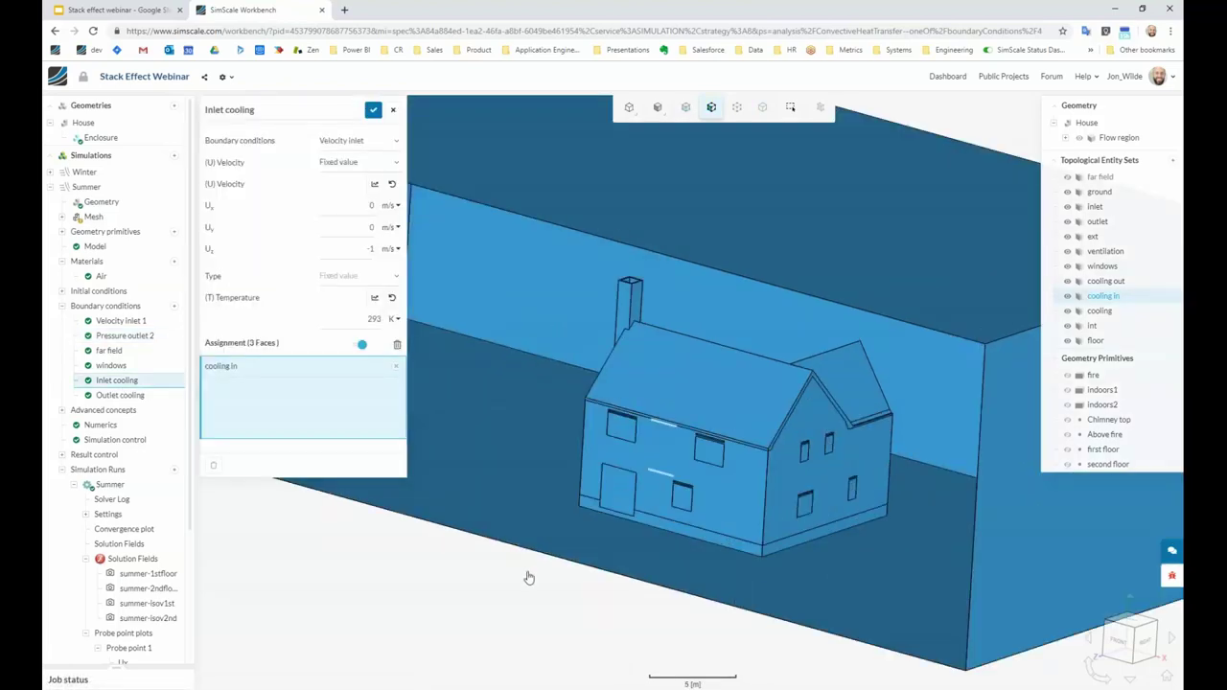
{"action": "left_click_drag", "start_coordinate": [511, 575], "coordinate": [506, 576]}
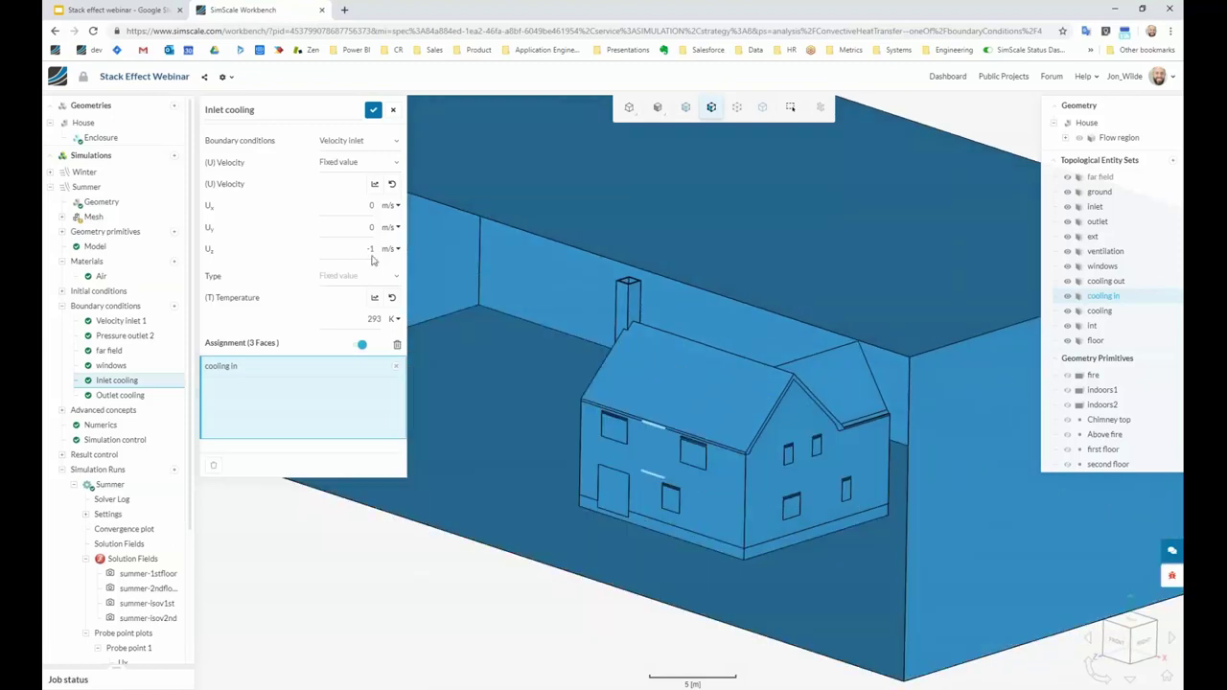
{"action": "left_click", "coordinate": [139, 397]}
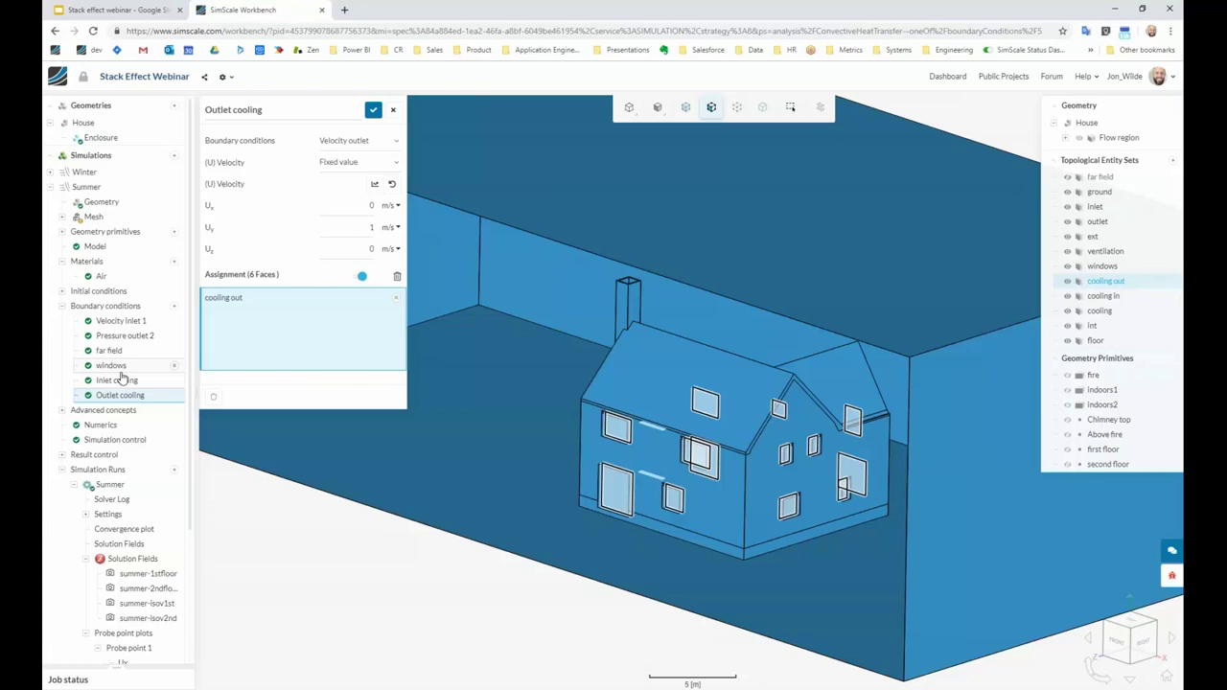
{"action": "left_click", "coordinate": [393, 114]}
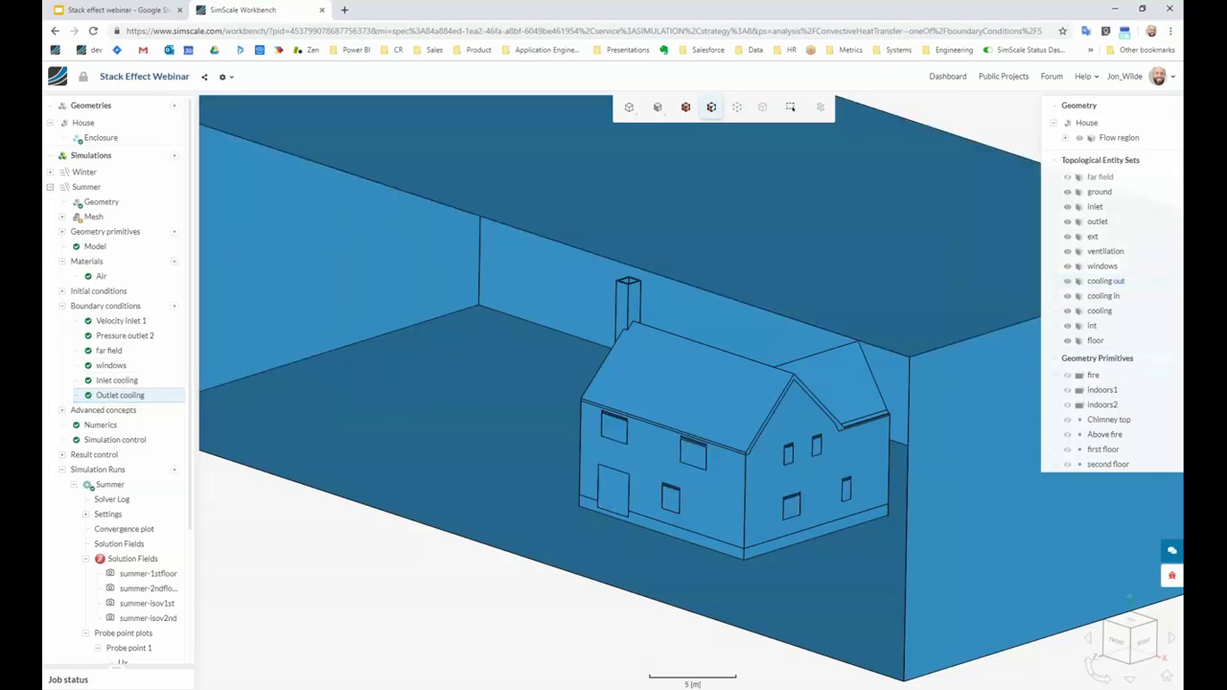
Collapse the Summer simulation, expand the Winter simulation and open the solution fields of its Winter run.
{"action": "left_click", "coordinate": [50, 187]}
{"action": "left_click", "coordinate": [50, 172]}
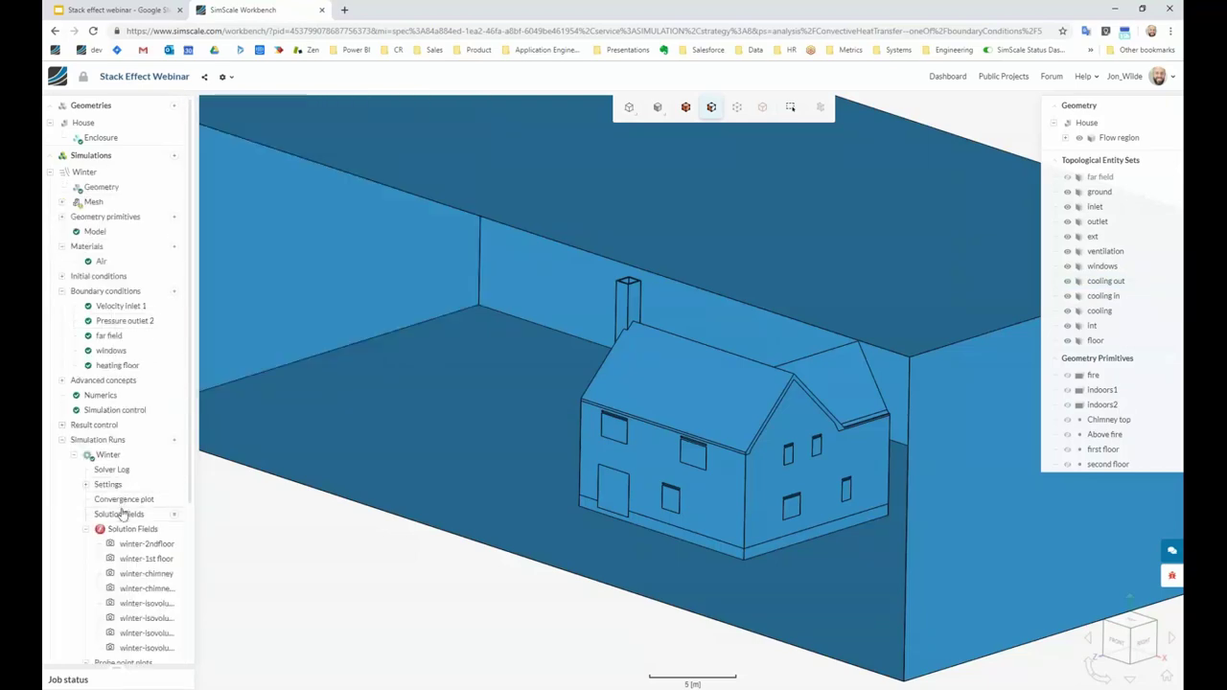
{"action": "left_click", "coordinate": [119, 514]}
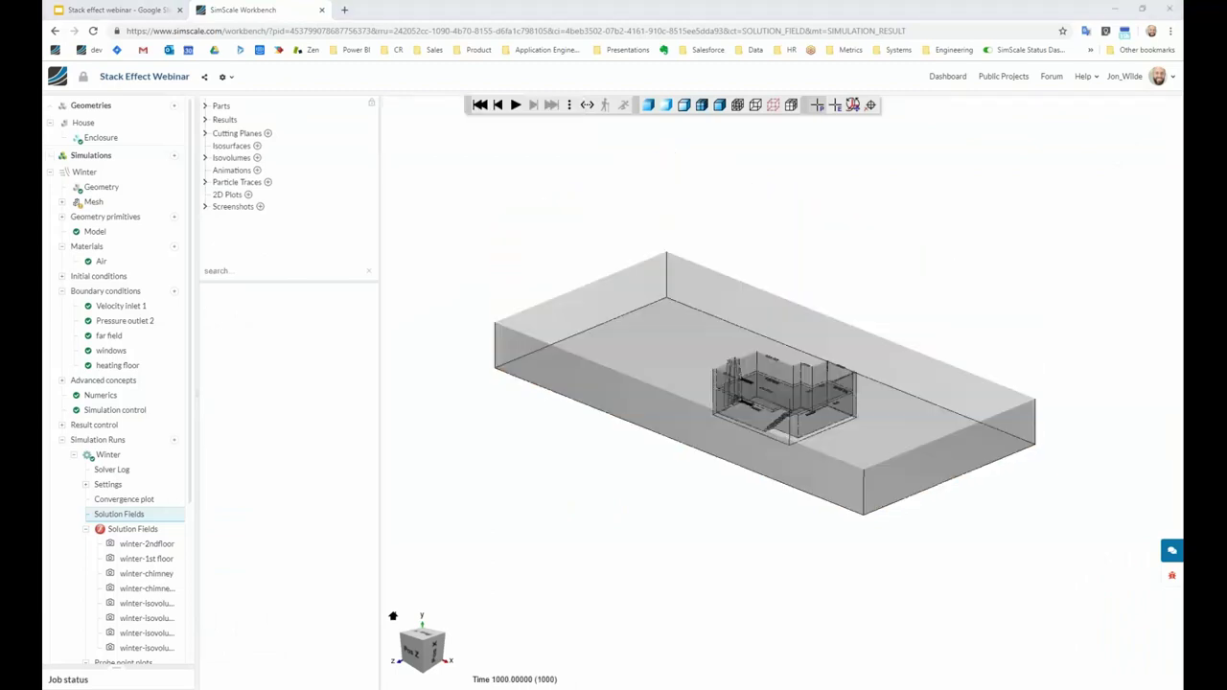
Expand the cutting planes of the Winter results and show Cutting Plane 5 across the house.
{"action": "scroll", "coordinate": [665, 485], "scroll_direction": "up", "scroll_amount": 2}
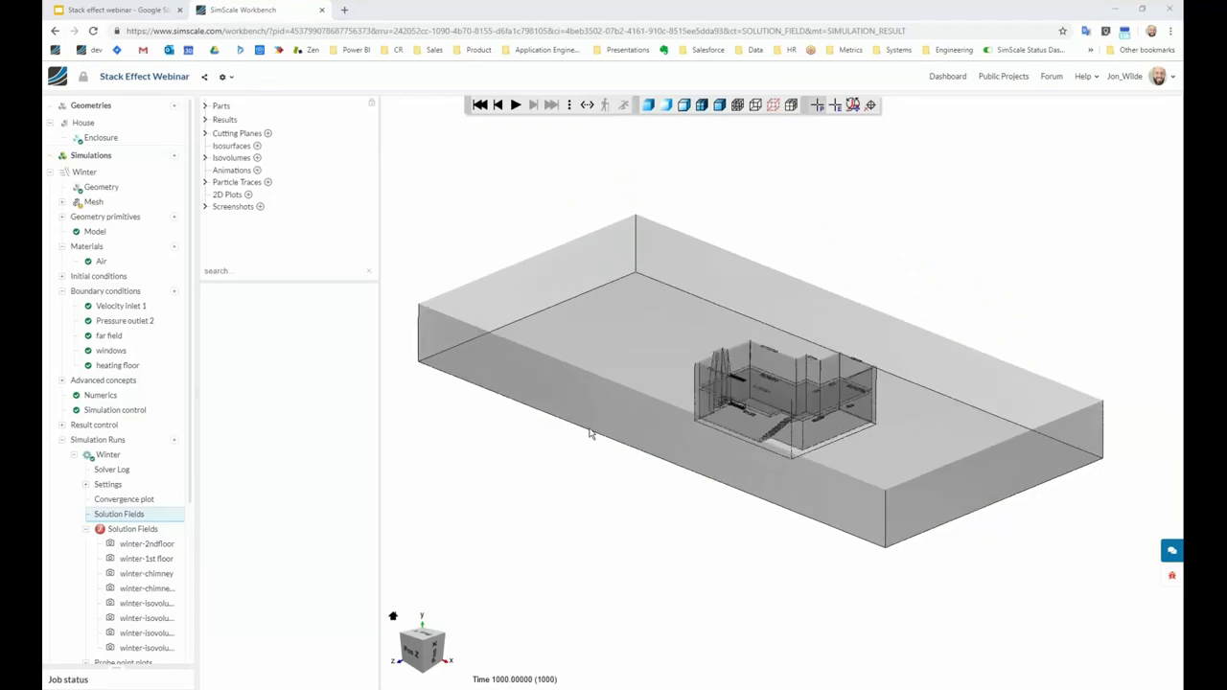
{"action": "left_click", "coordinate": [205, 135]}
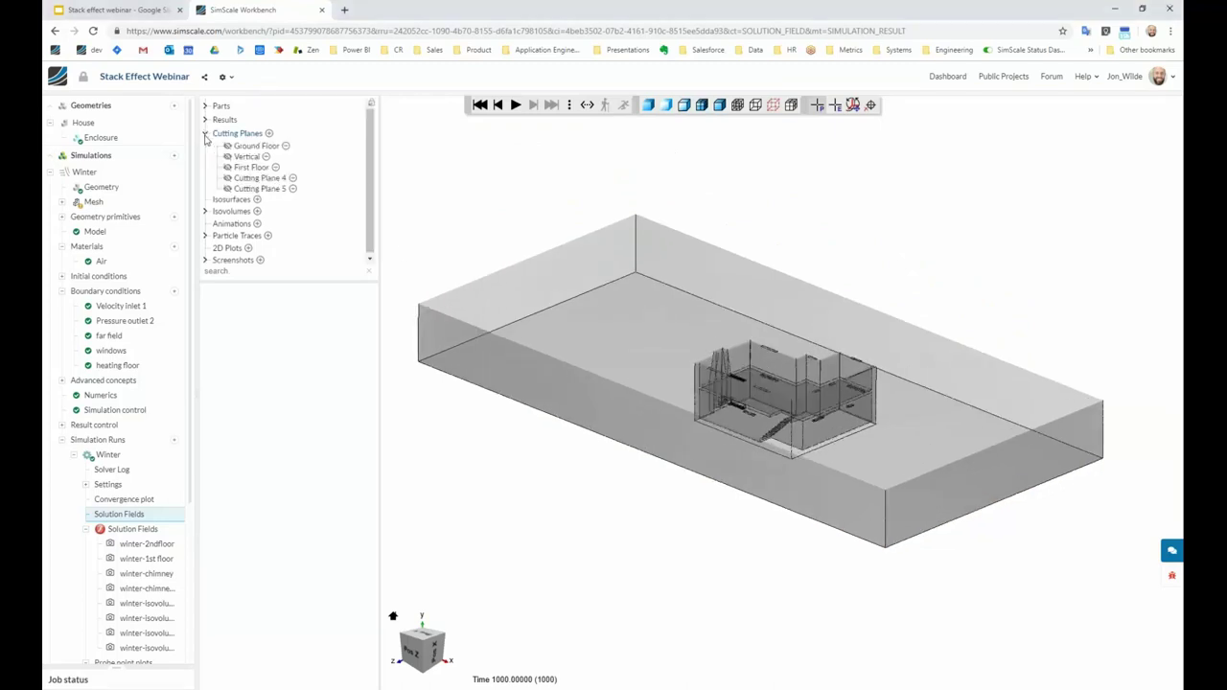
{"action": "left_click", "coordinate": [245, 190]}
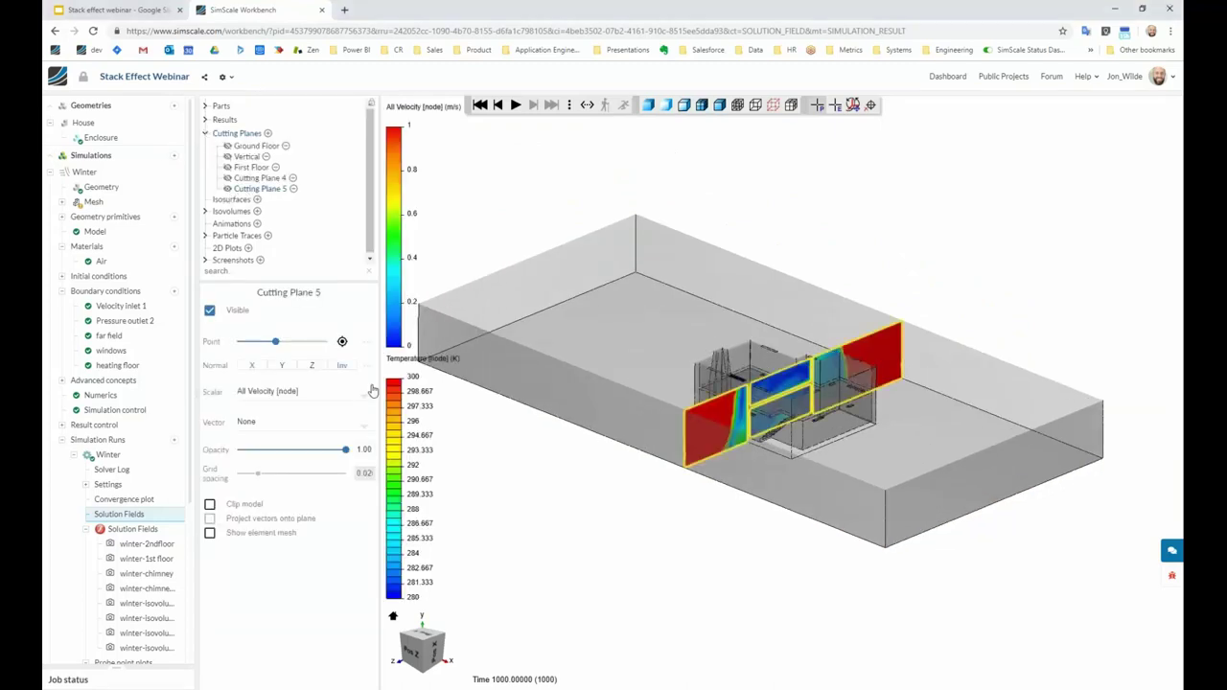
{"action": "left_click_drag", "start_coordinate": [611, 494], "coordinate": [605, 479]}
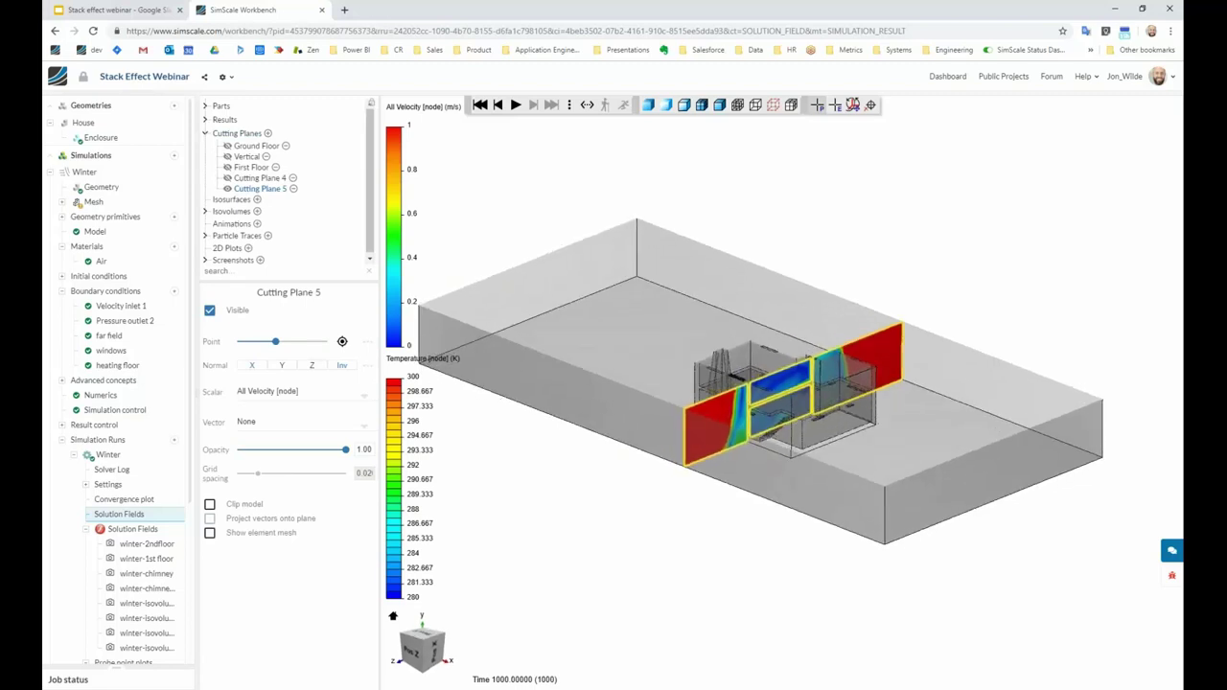
Turn off model clipping for the First Floor cutting plane to restore the full domain.
{"action": "left_click", "coordinate": [244, 168]}
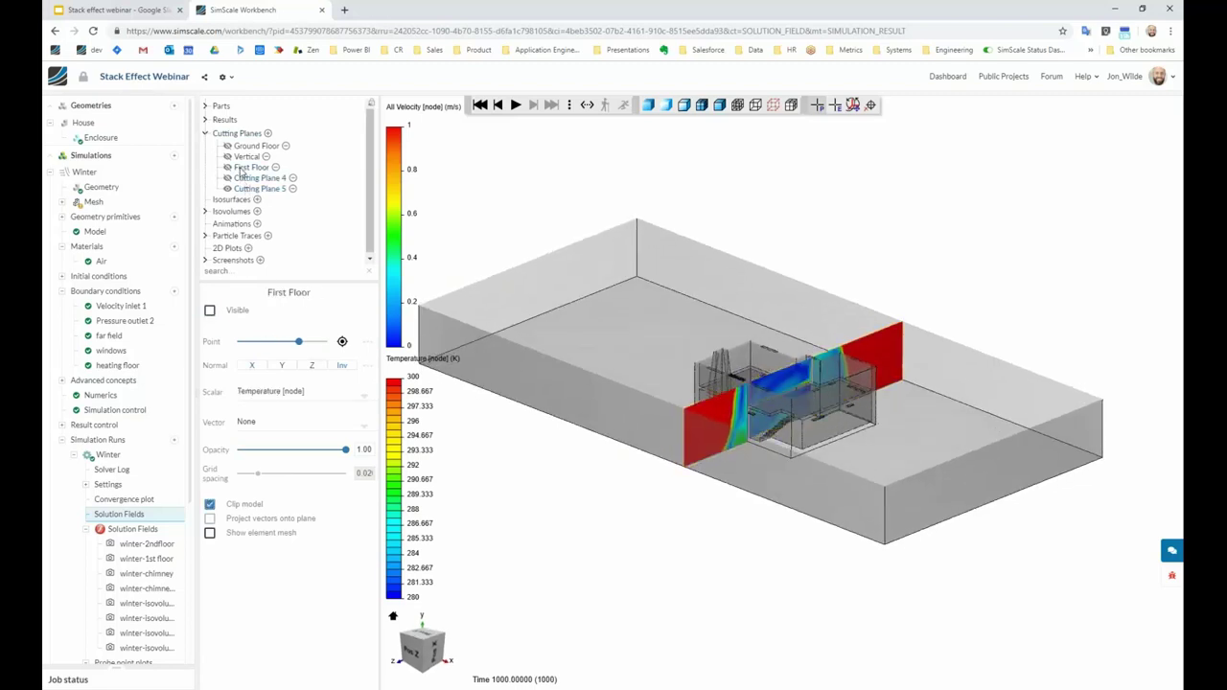
{"action": "left_click", "coordinate": [209, 504]}
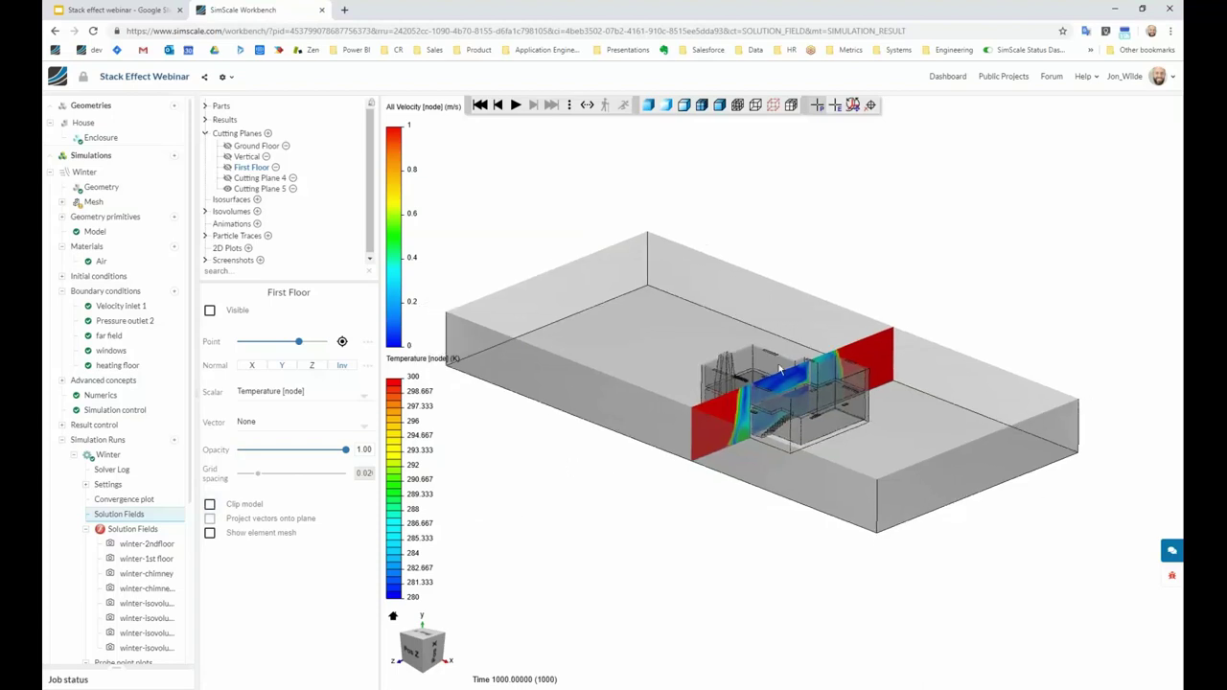
{"action": "left_click_drag", "start_coordinate": [781, 369], "coordinate": [796, 389]}
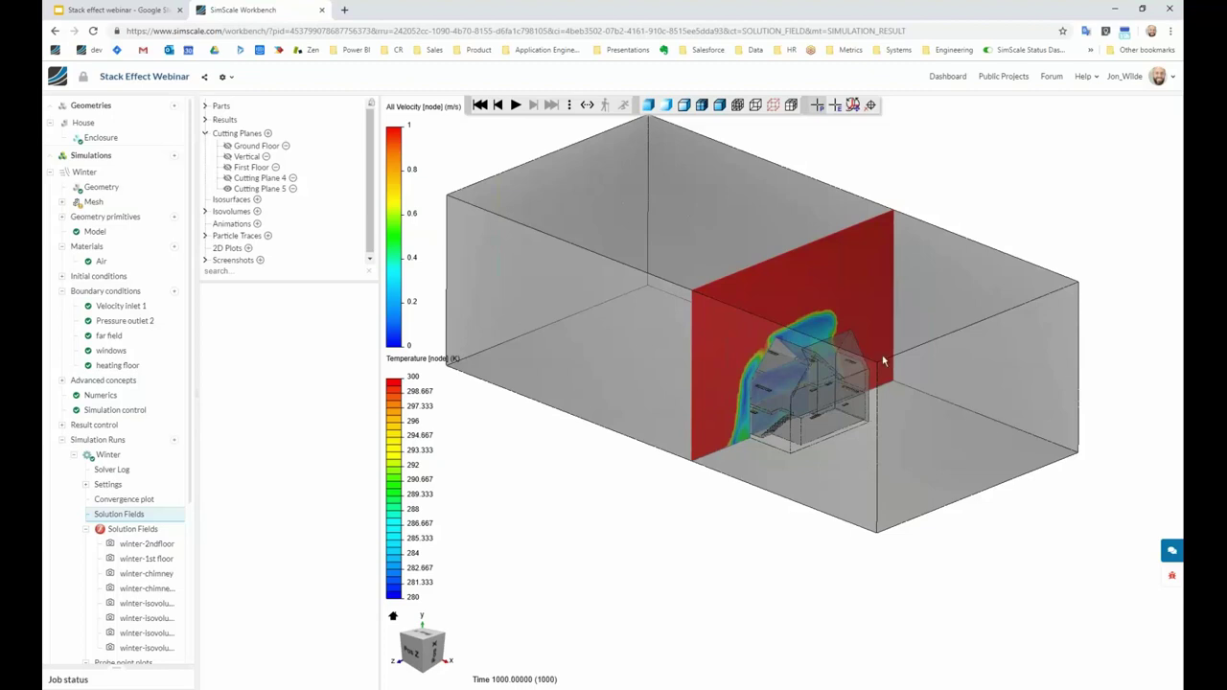
Set Cutting Plane 5's normal to Z and examine the velocity field around the house and chimney.
{"action": "left_click", "coordinate": [249, 188]}
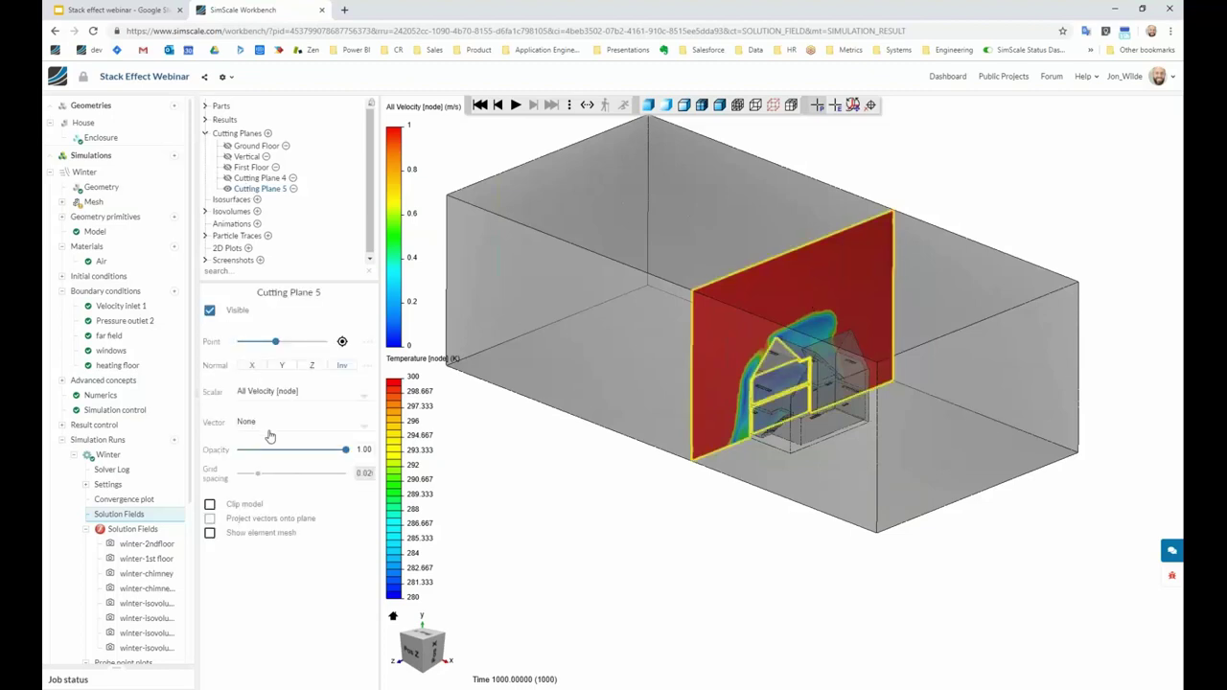
{"action": "left_click", "coordinate": [311, 366]}
{"action": "left_click", "coordinate": [624, 542]}
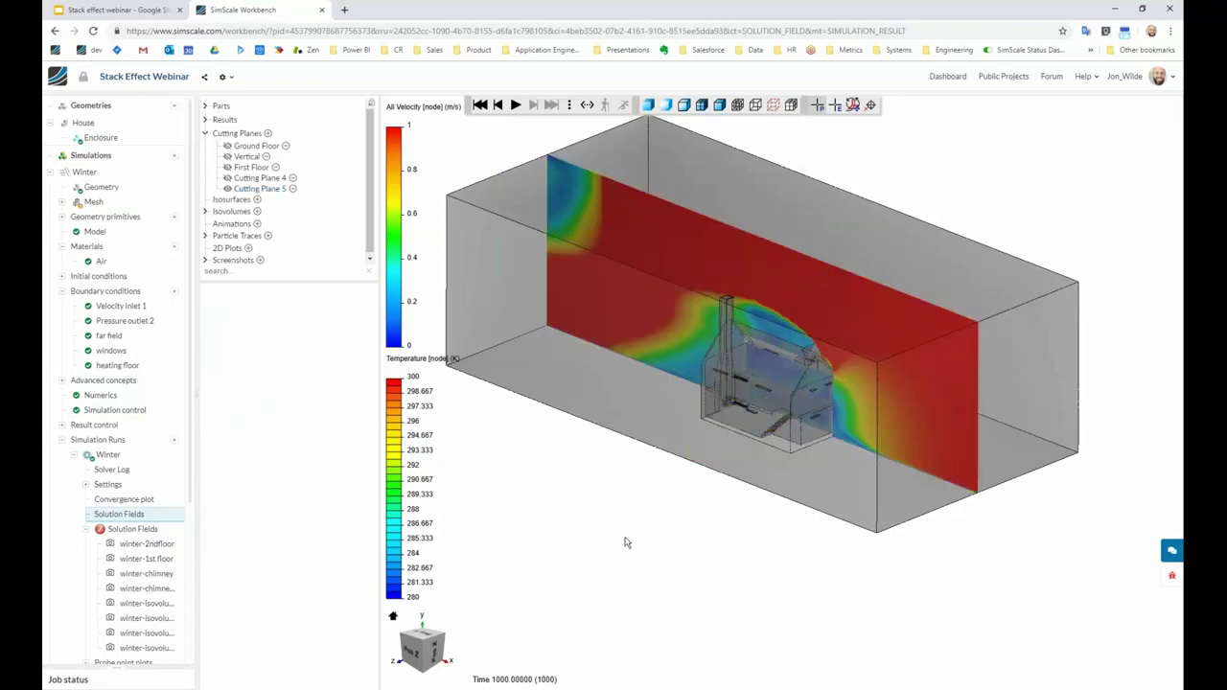
{"action": "left_click_drag", "start_coordinate": [624, 543], "coordinate": [646, 524]}
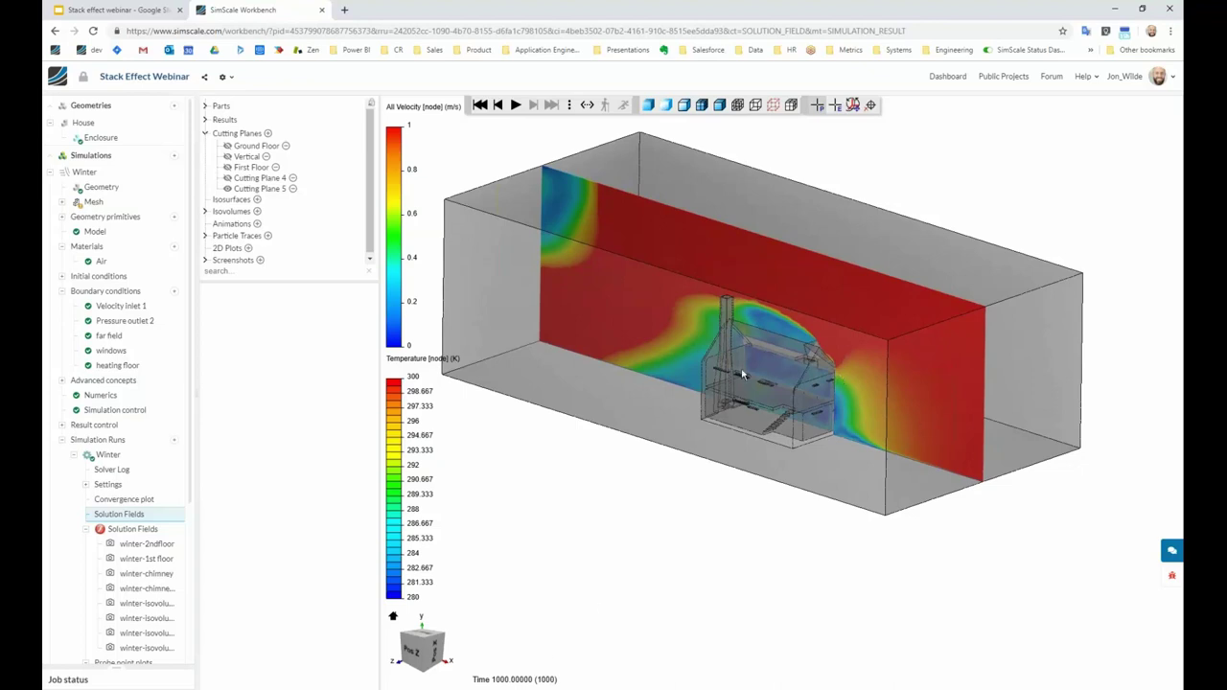
{"action": "scroll", "coordinate": [743, 374], "scroll_direction": "up", "scroll_amount": 3}
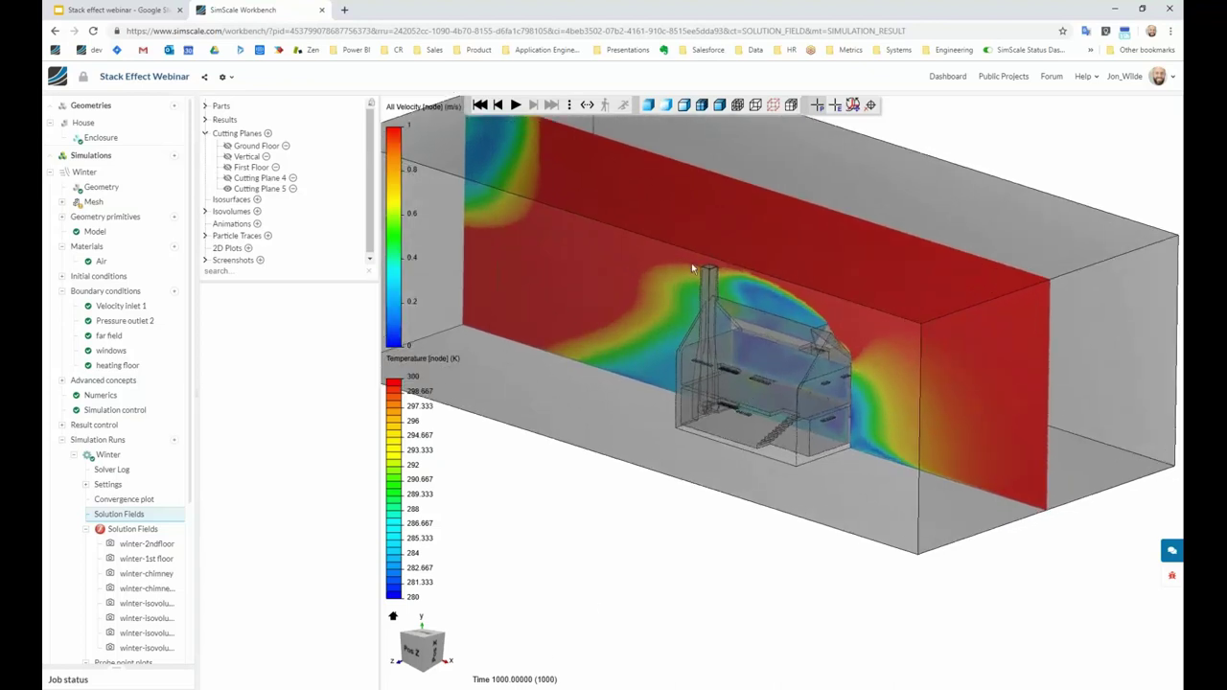
{"action": "scroll", "coordinate": [733, 440], "scroll_direction": "up", "scroll_amount": 3}
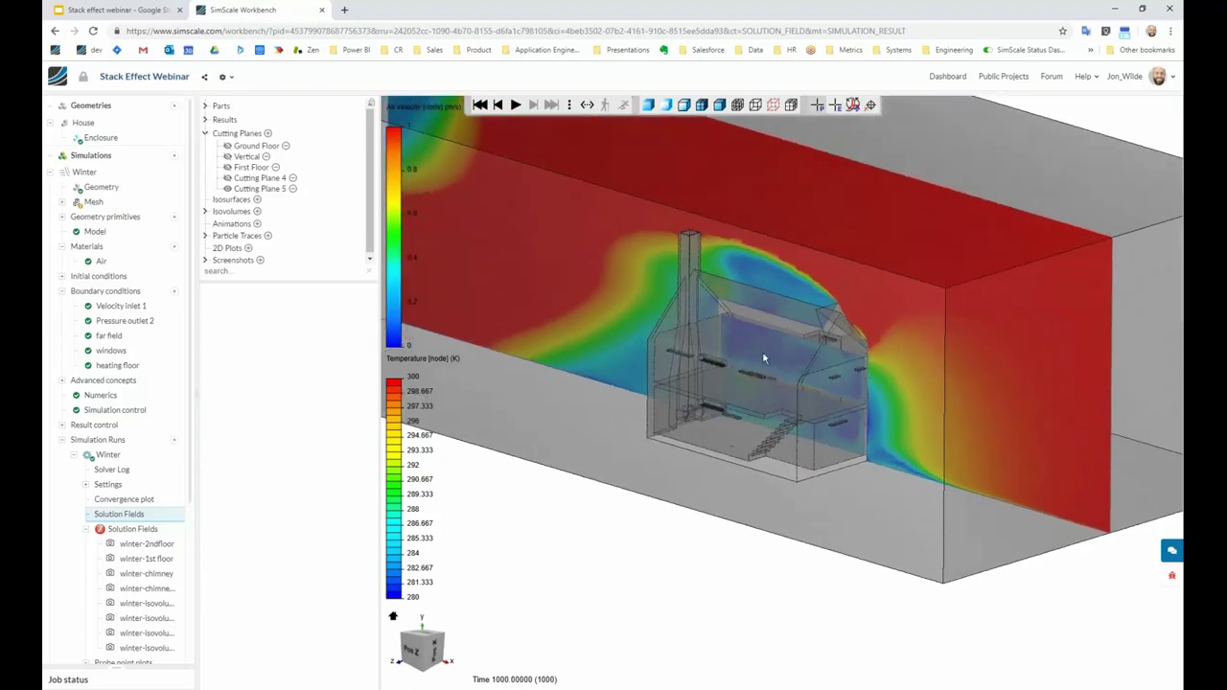
Enable model clipping for the Ground Floor cutting plane and examine the velocity inside the ground-floor rooms.
{"action": "left_click", "coordinate": [261, 191]}
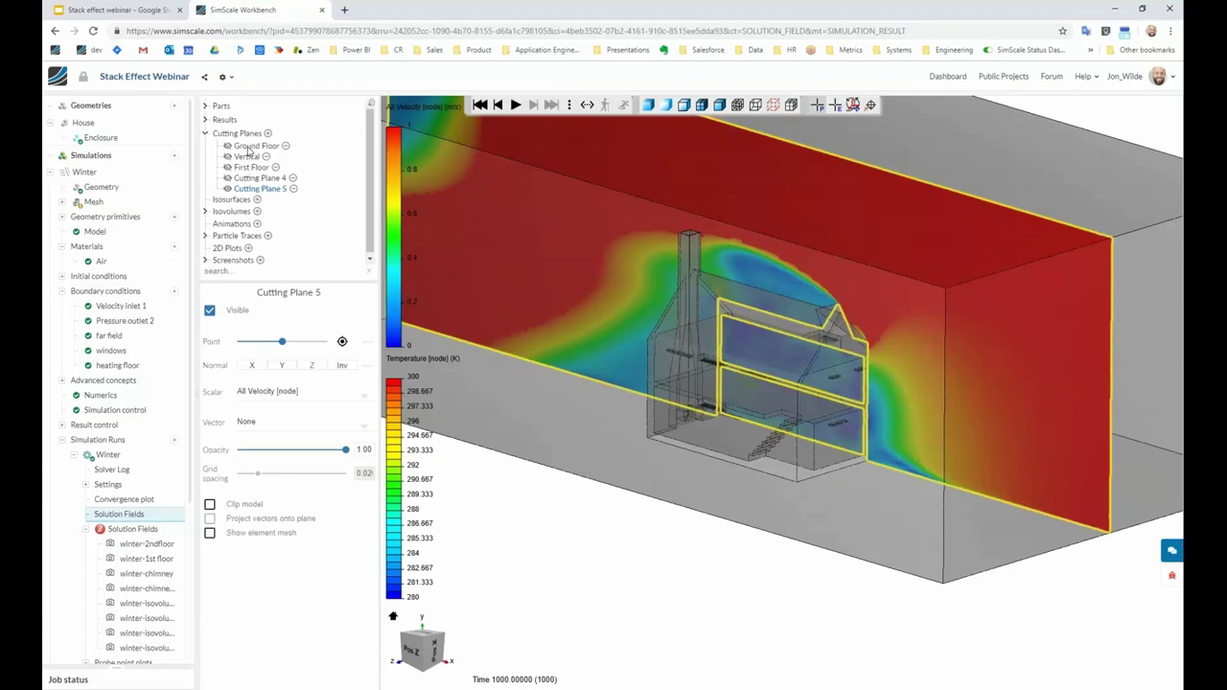
{"action": "left_click", "coordinate": [251, 146]}
{"action": "left_click", "coordinate": [209, 503]}
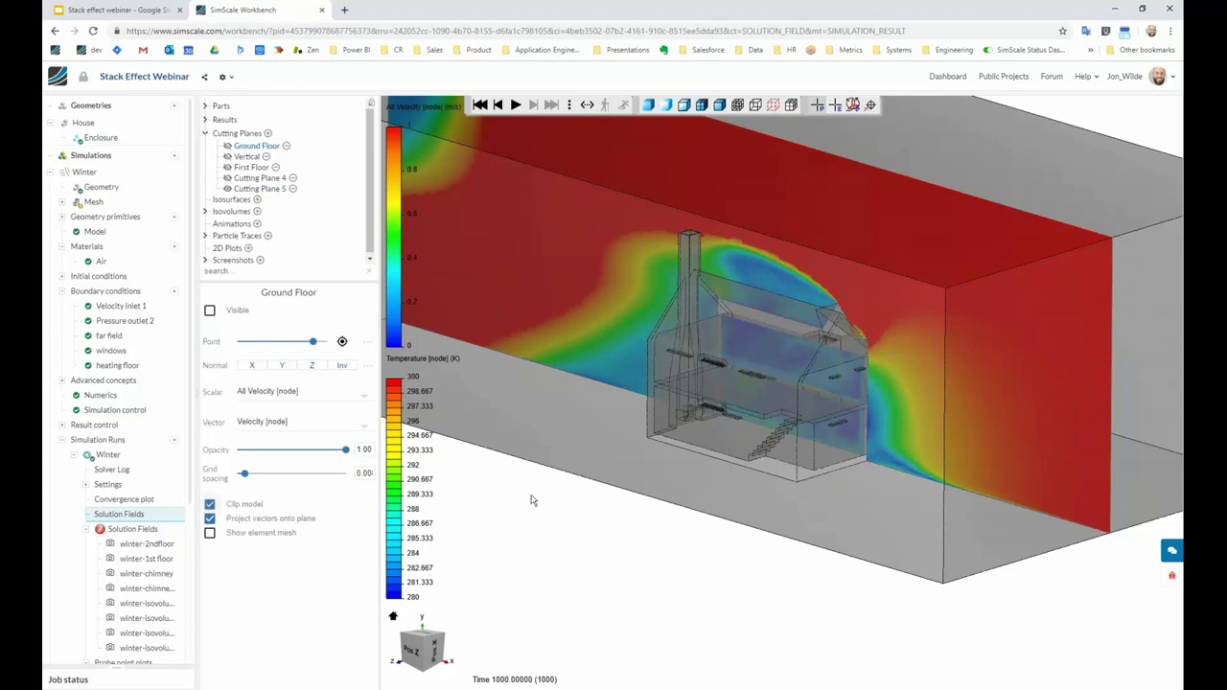
{"action": "left_click_drag", "start_coordinate": [529, 492], "coordinate": [527, 496]}
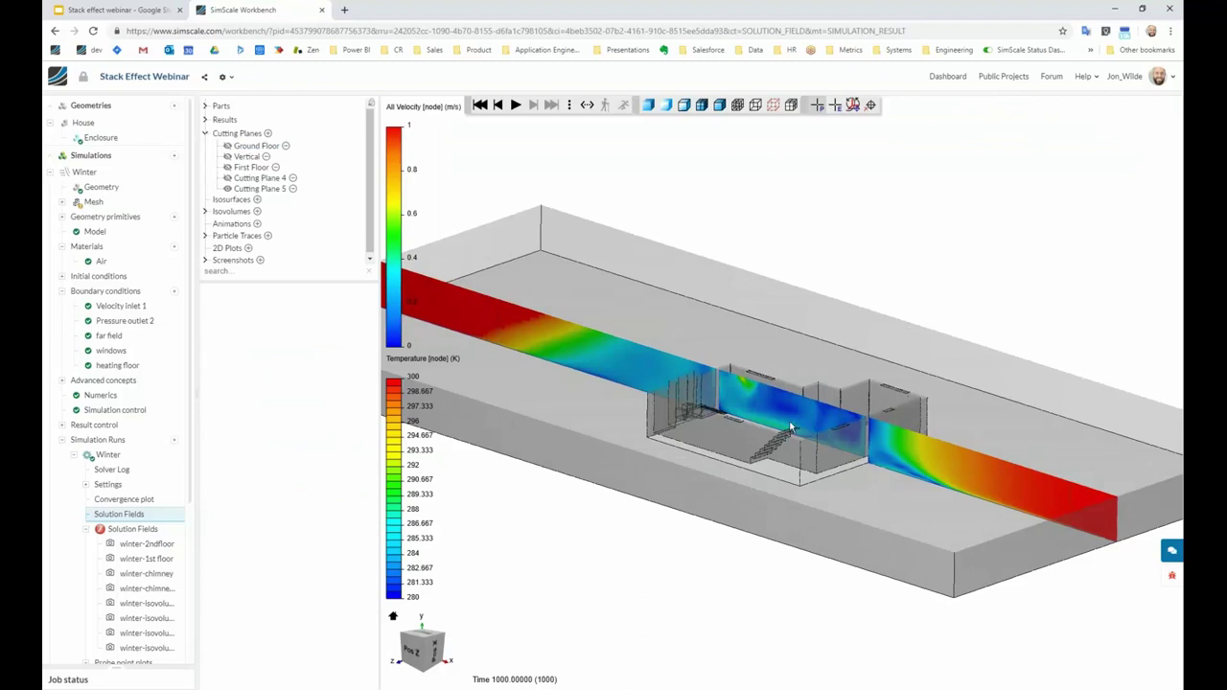
{"action": "scroll", "coordinate": [791, 426], "scroll_direction": "up", "scroll_amount": 5}
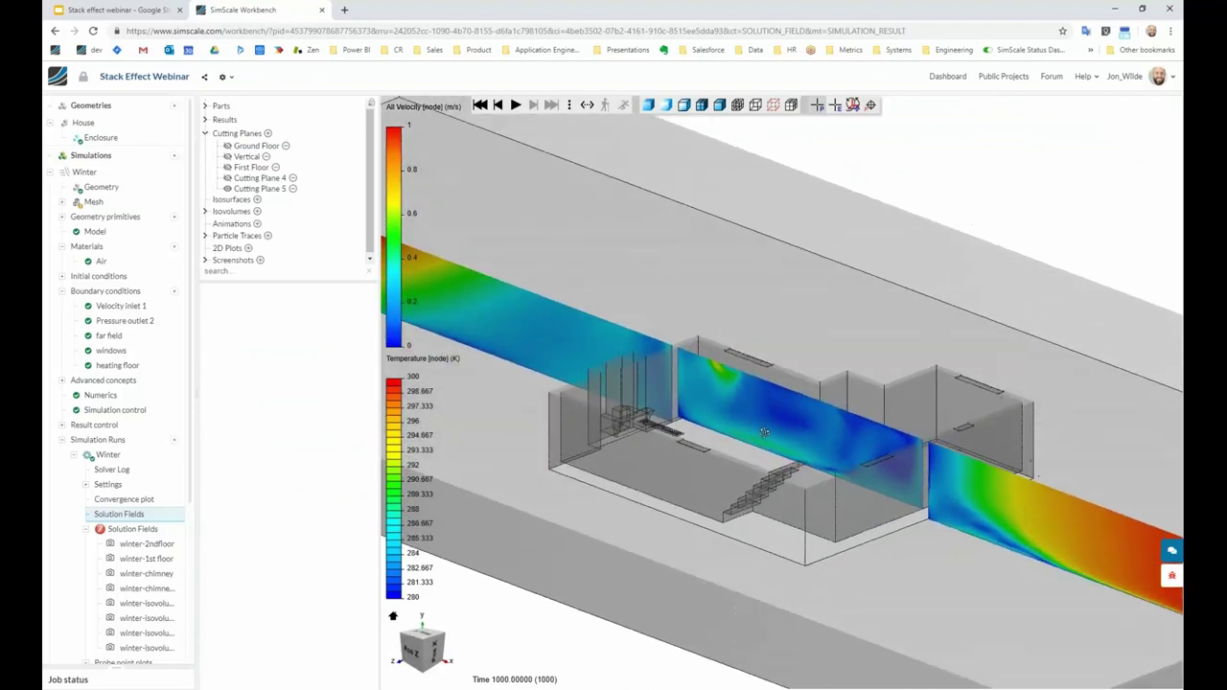
{"action": "left_click_drag", "start_coordinate": [764, 436], "coordinate": [763, 458]}
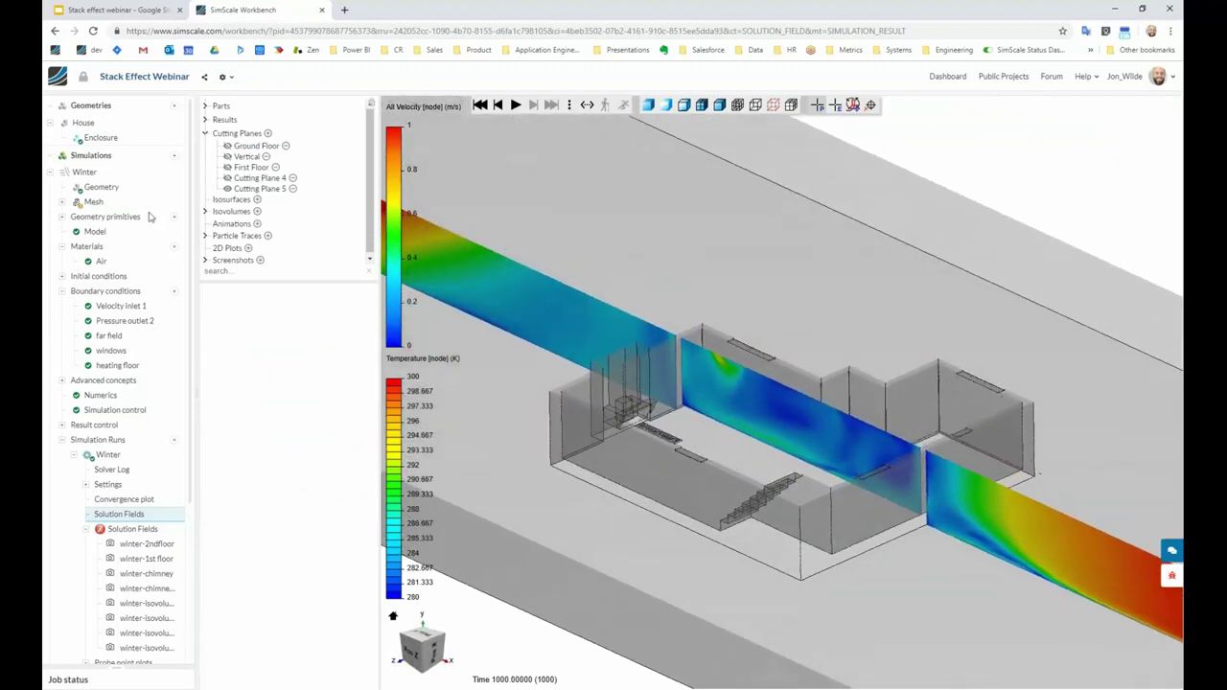
Shift Cutting Plane 5 slightly along its normal and show the Vertical cutting plane with its velocity vectors.
{"action": "left_click", "coordinate": [271, 189]}
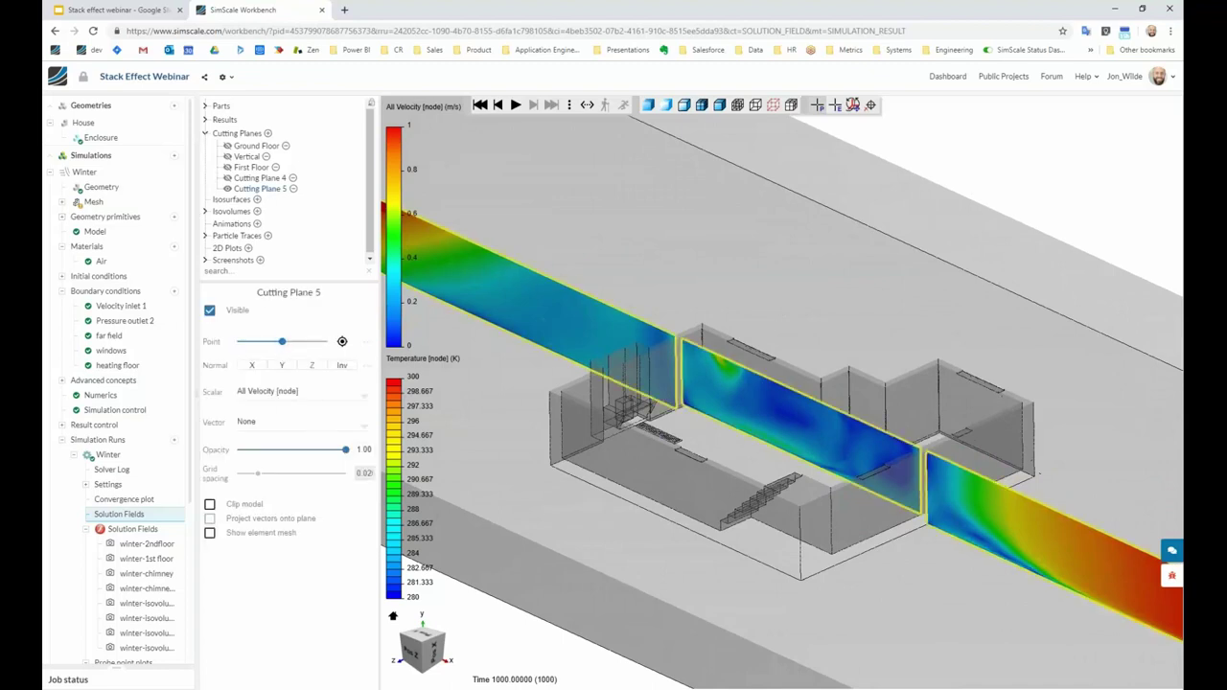
{"action": "left_click_drag", "start_coordinate": [282, 342], "coordinate": [287, 343]}
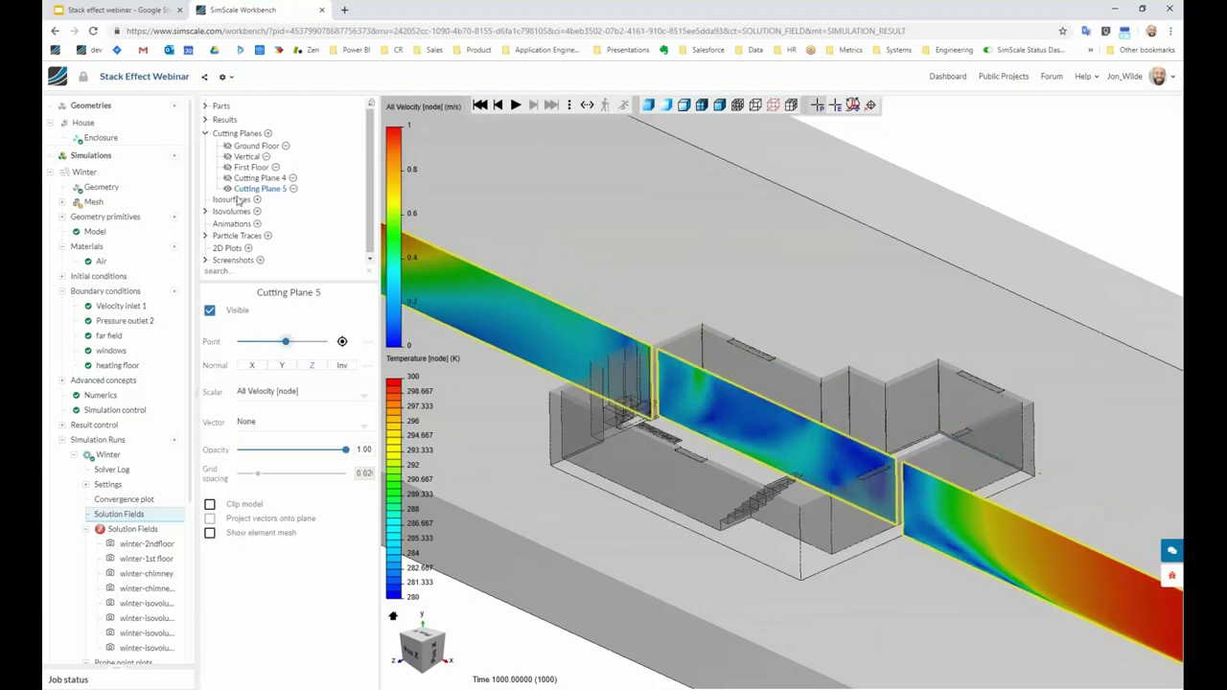
{"action": "left_click", "coordinate": [230, 157]}
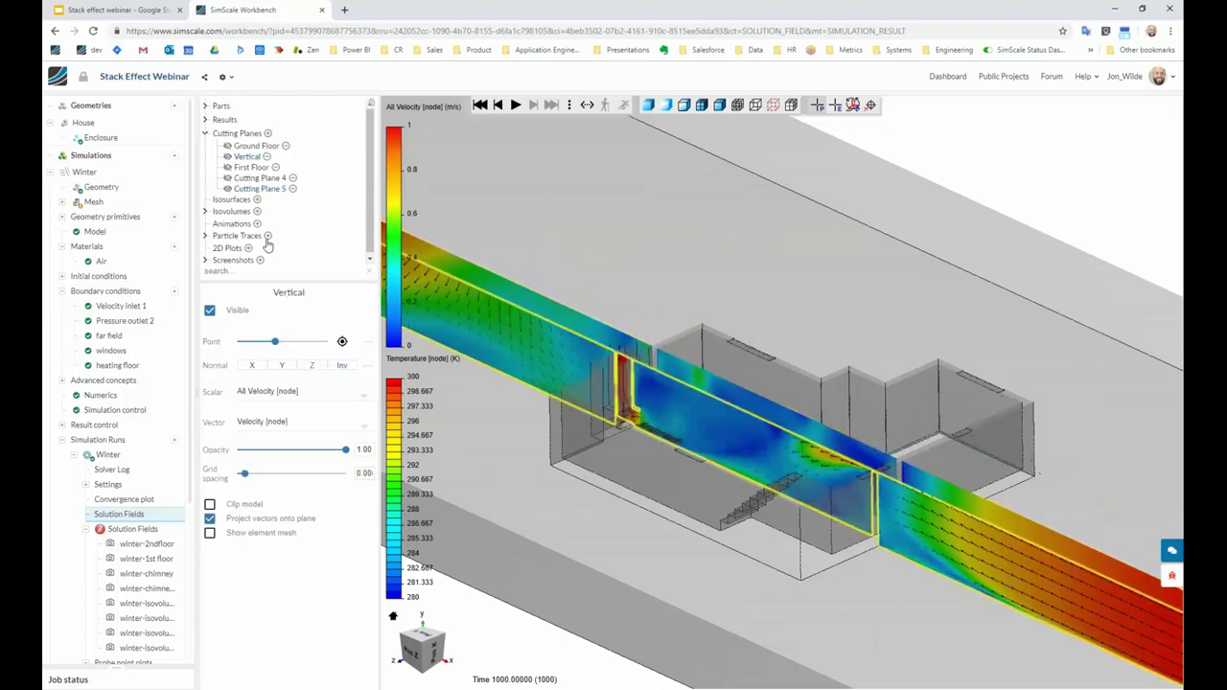
Hide Cutting Plane 5 and turn off model clipping for the Ground Floor cutting plane to show the full vertical section.
{"action": "left_click", "coordinate": [254, 178]}
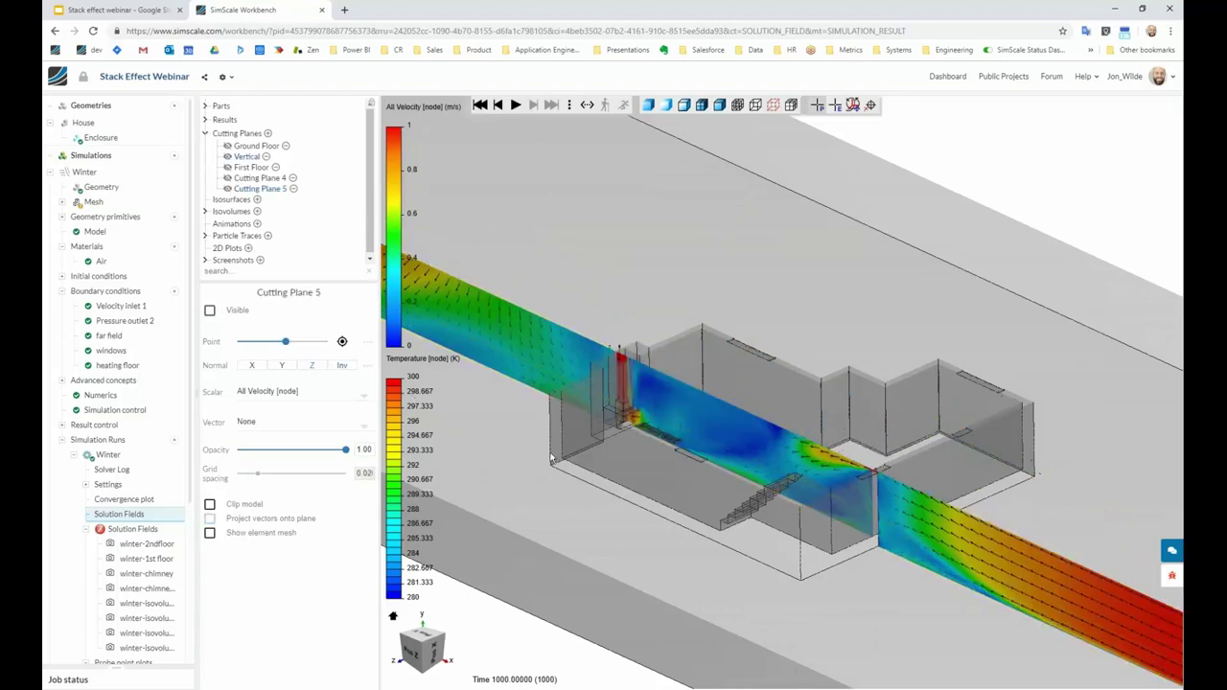
{"action": "left_click", "coordinate": [247, 147]}
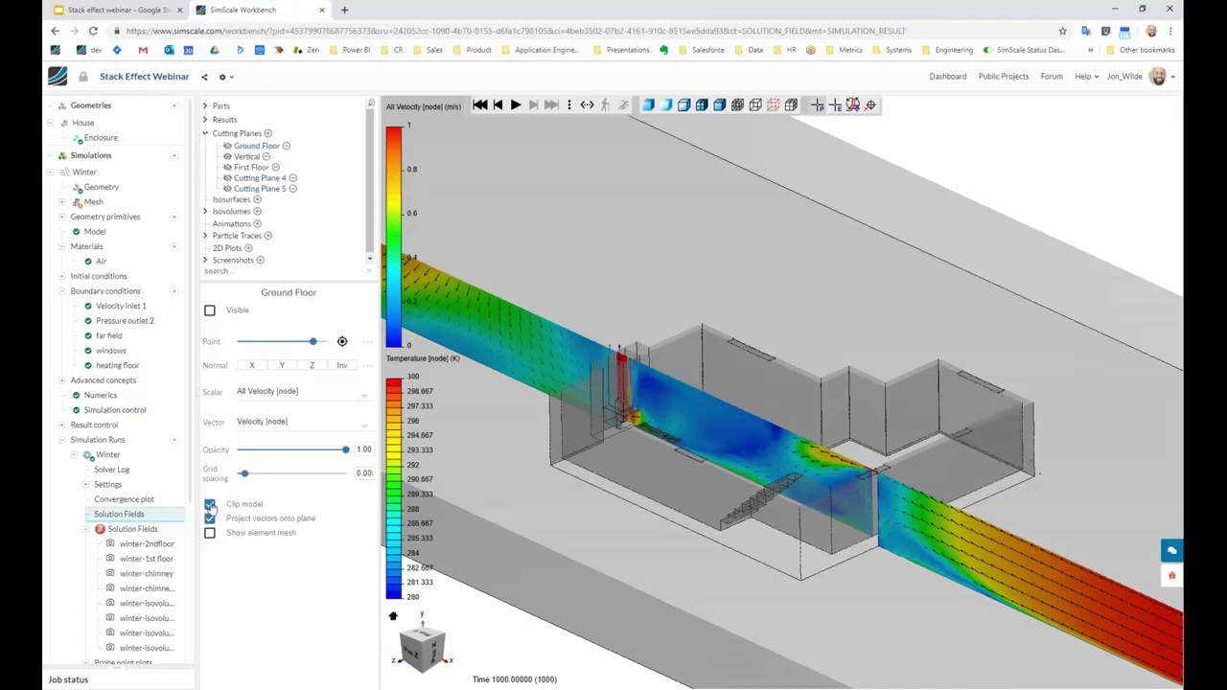
{"action": "left_click", "coordinate": [210, 503]}
{"action": "scroll", "coordinate": [593, 428], "scroll_direction": "down", "scroll_amount": 1}
{"action": "left_click_drag", "start_coordinate": [592, 427], "coordinate": [612, 429]}
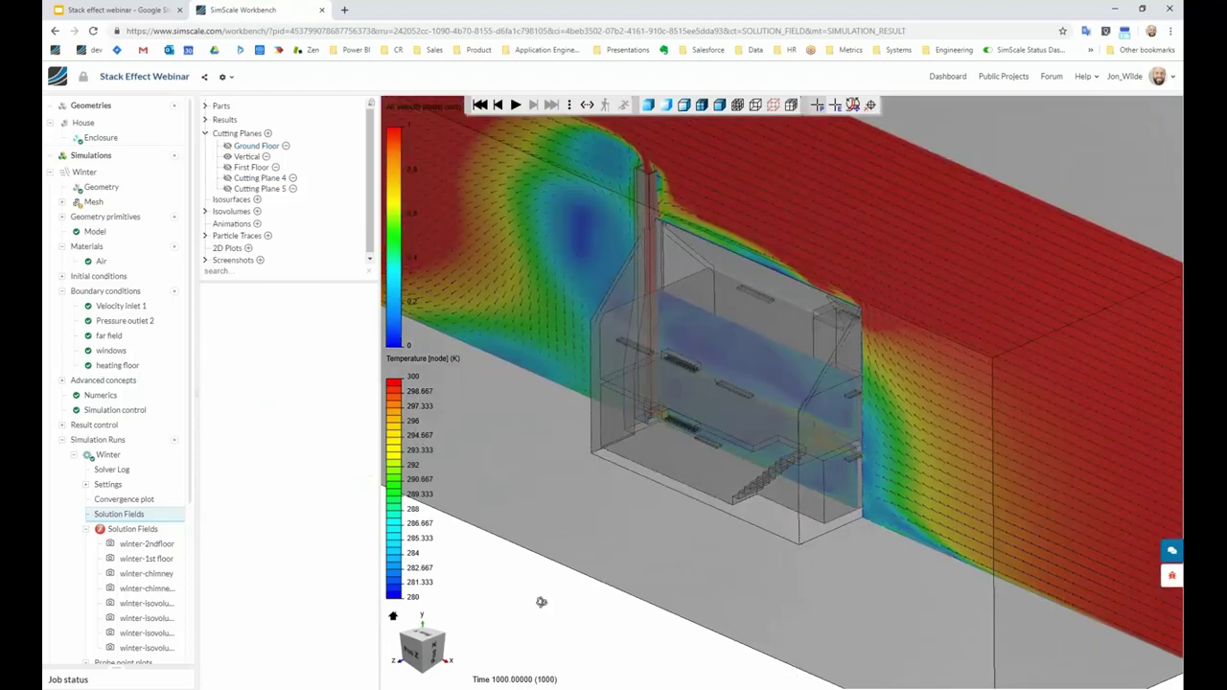
{"action": "left_click_drag", "start_coordinate": [570, 605], "coordinate": [565, 537]}
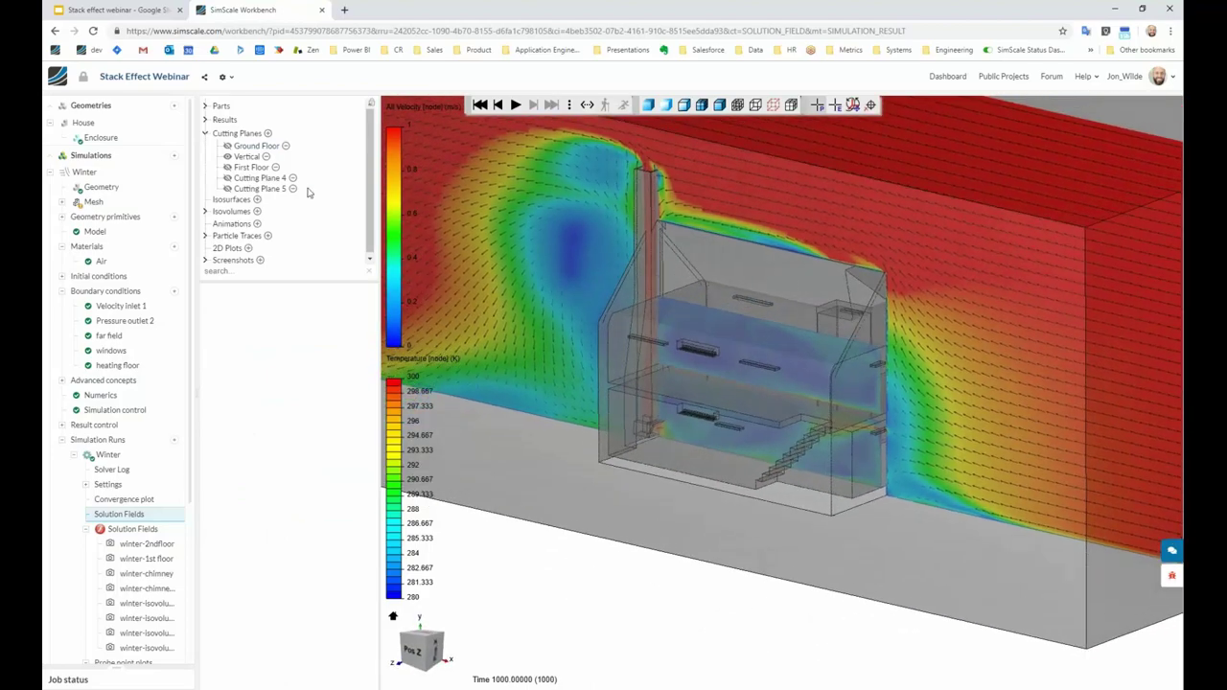
Clip the model at the Vertical cutting plane with an inverted normal and inspect the velocity in the rooms and chimney base.
{"action": "left_click", "coordinate": [248, 156]}
{"action": "left_click", "coordinate": [210, 504]}
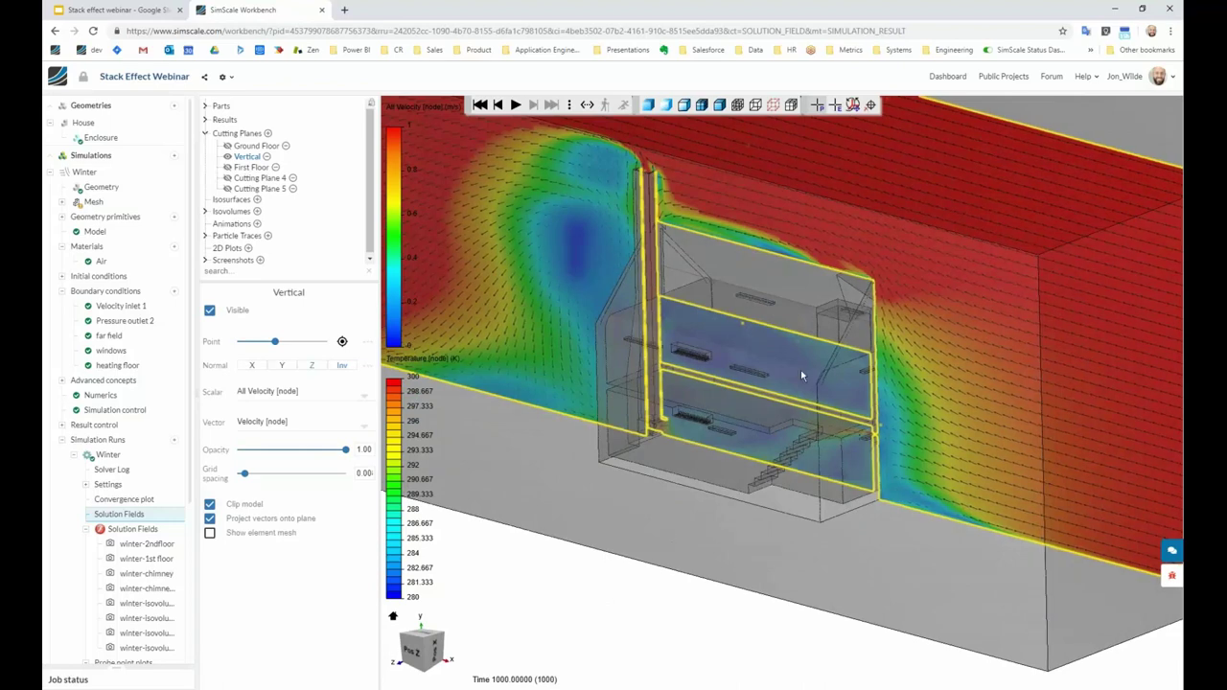
{"action": "left_click", "coordinate": [648, 168]}
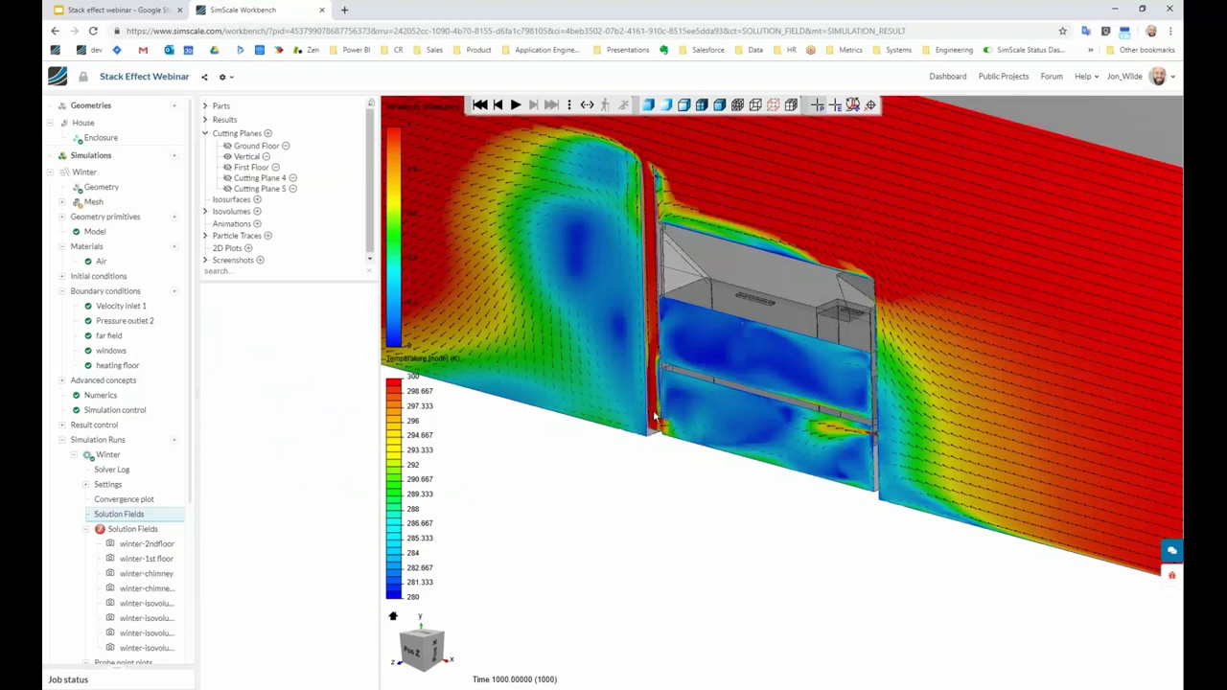
{"action": "scroll", "coordinate": [656, 433], "scroll_direction": "up", "scroll_amount": 3}
{"action": "scroll", "coordinate": [641, 446], "scroll_direction": "up", "scroll_amount": 1}
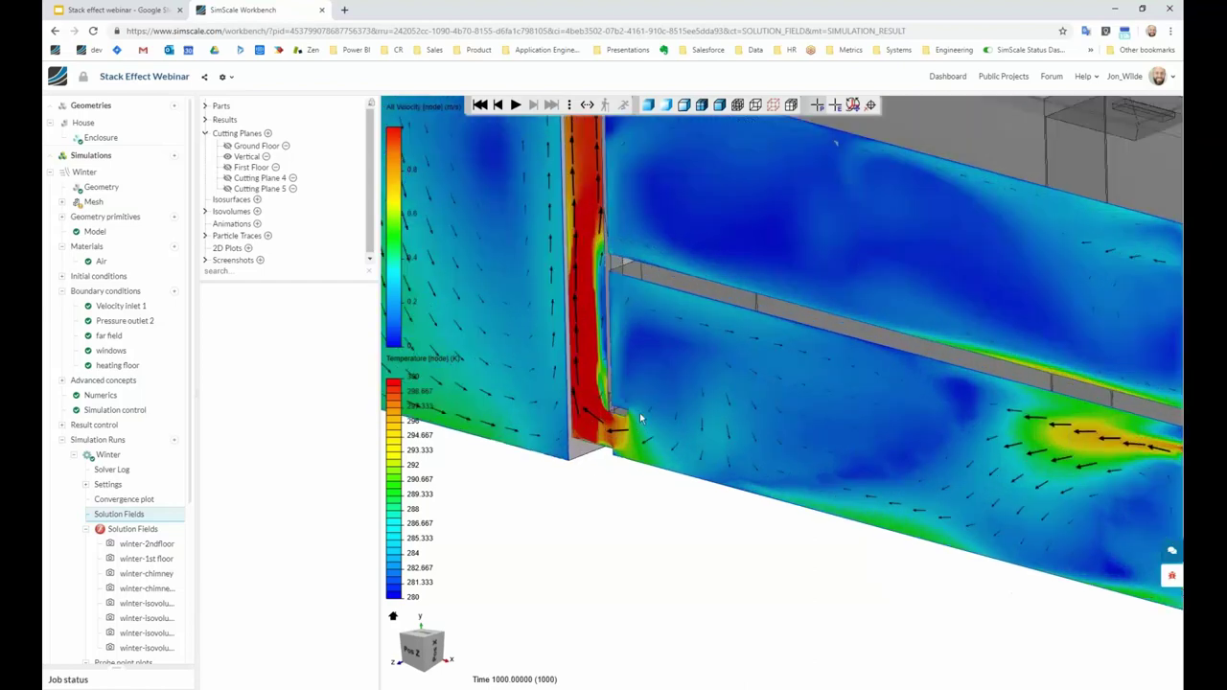
{"action": "scroll", "coordinate": [640, 429], "scroll_direction": "up", "scroll_amount": 2}
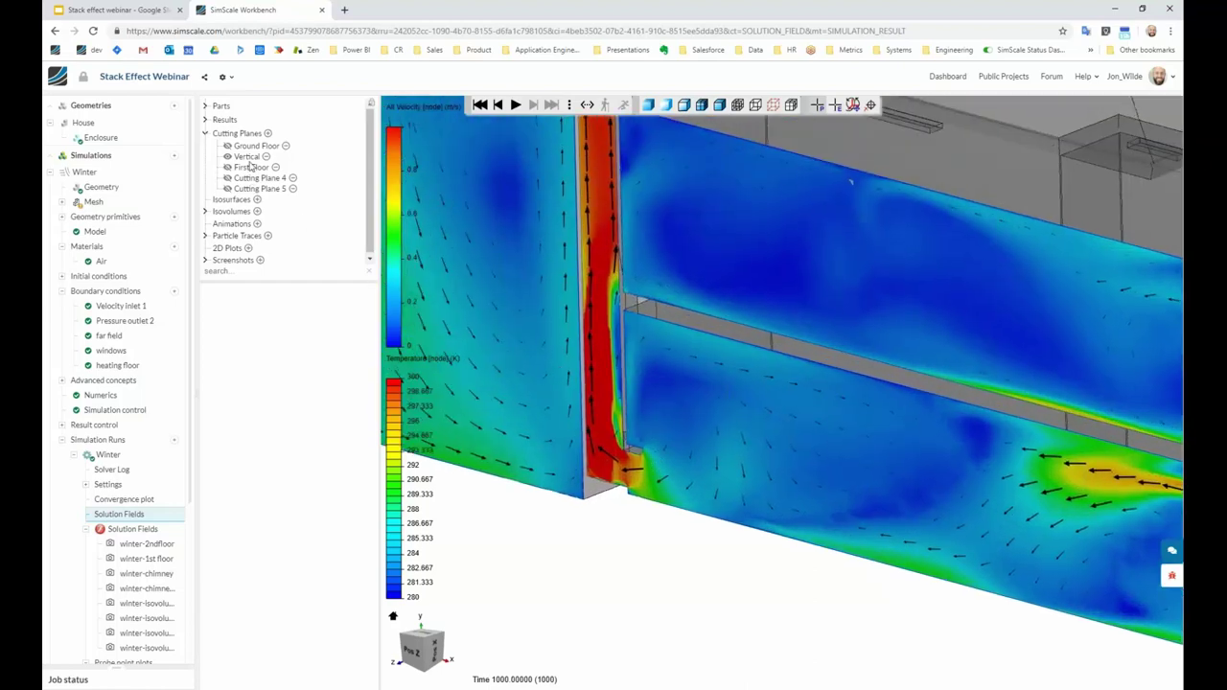
Color the Vertical cutting plane by Temperature [node].
{"action": "left_click", "coordinate": [249, 158]}
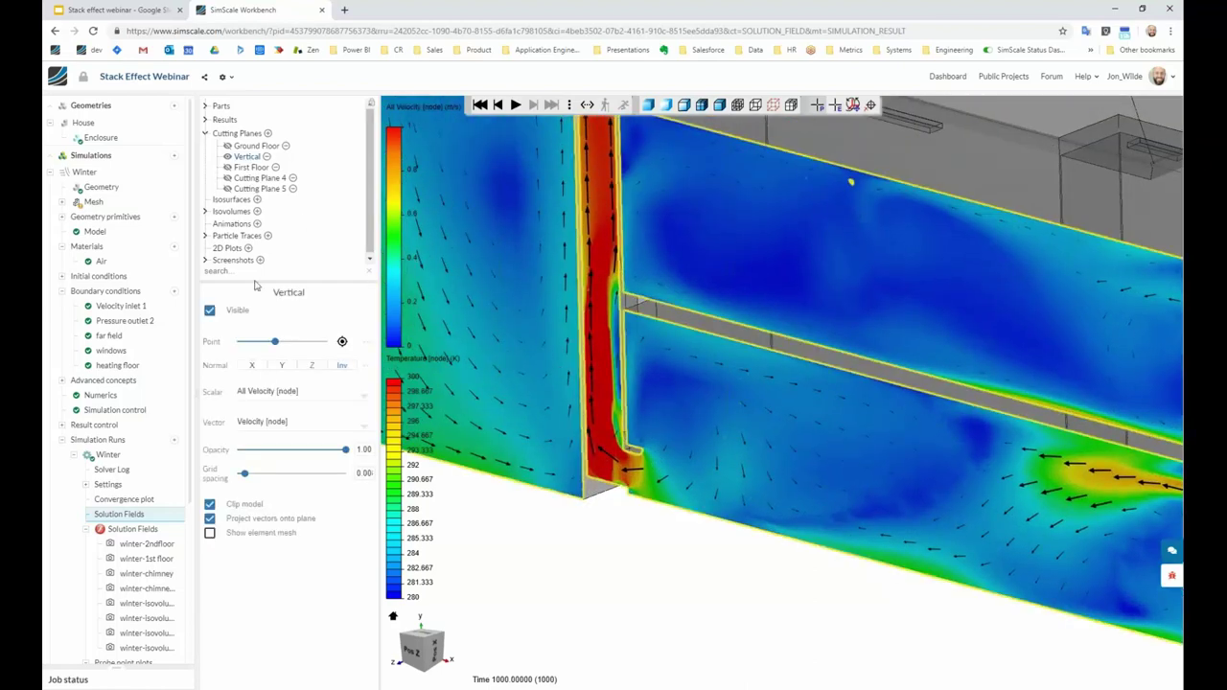
{"action": "left_click", "coordinate": [281, 398]}
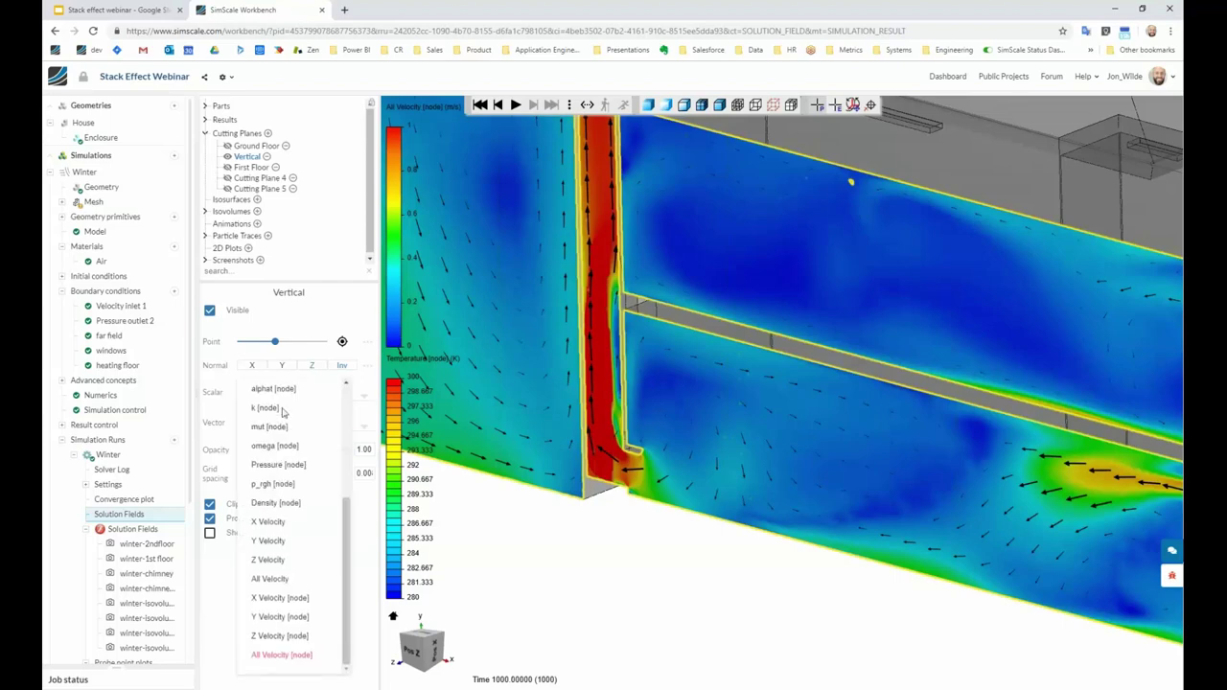
{"action": "scroll", "coordinate": [286, 539], "scroll_direction": "up", "scroll_amount": 2}
{"action": "left_click", "coordinate": [284, 488]}
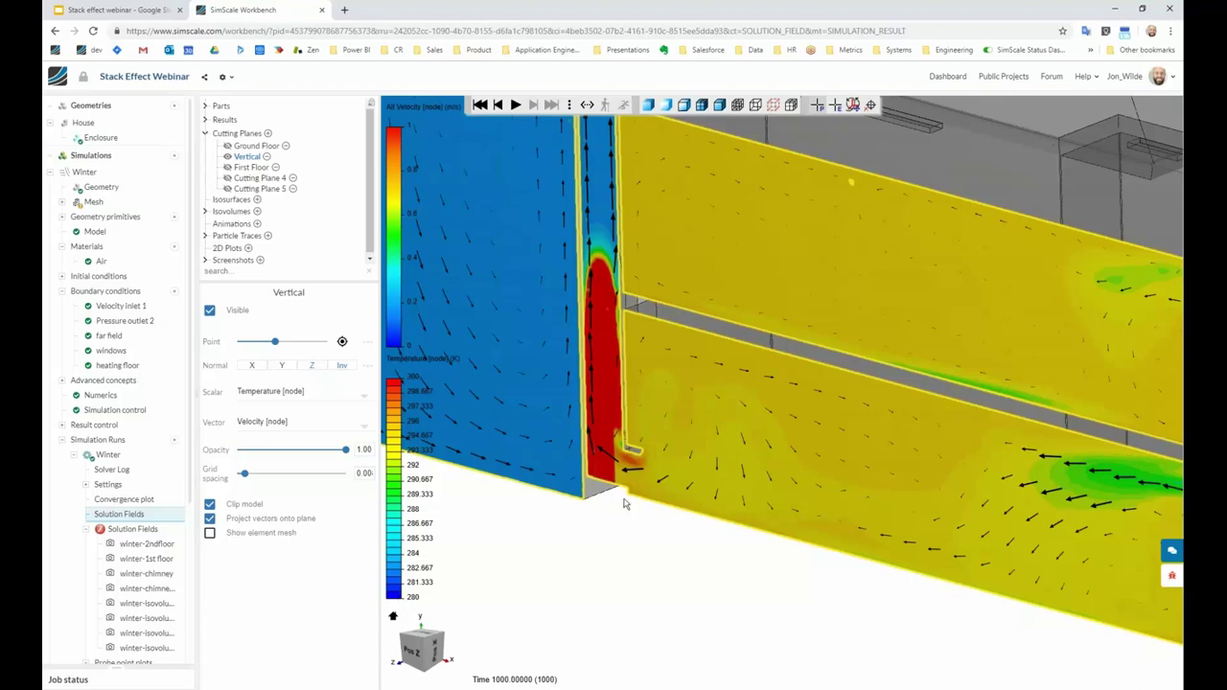
Examine the temperature distribution in the chimney, both floors and the window opening on the Vertical cutting plane.
{"action": "scroll", "coordinate": [578, 508], "scroll_direction": "down", "scroll_amount": 3}
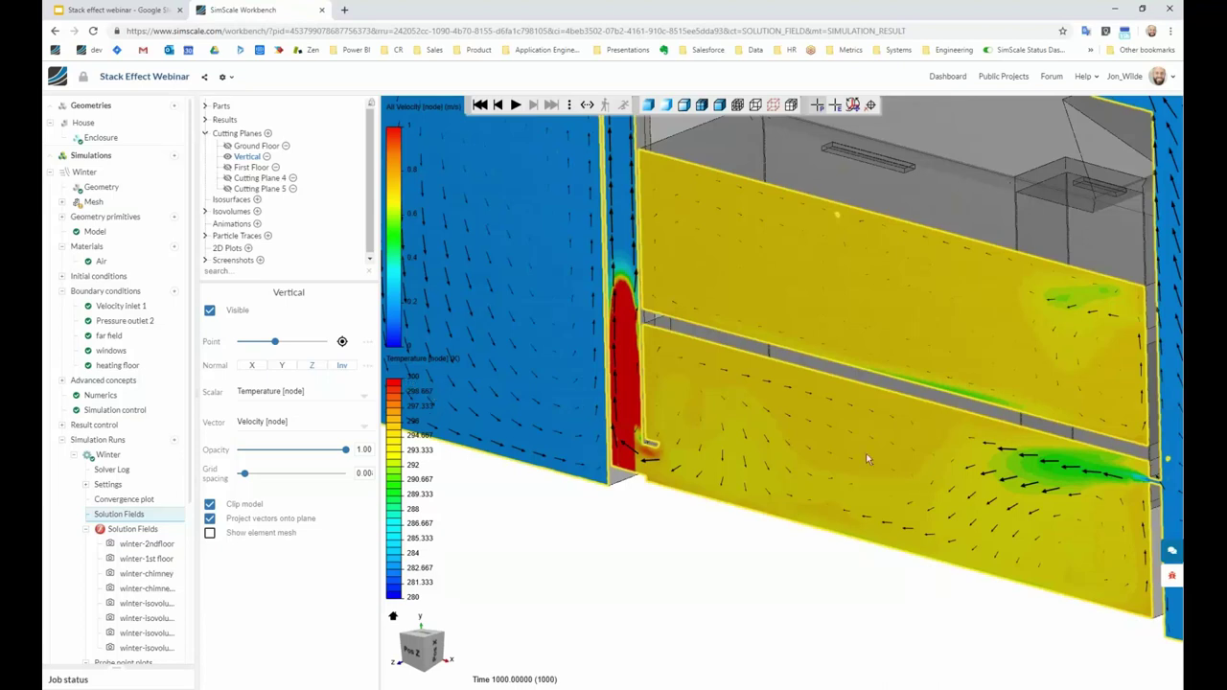
{"action": "middle_click_drag", "start_coordinate": [786, 531], "coordinate": [707, 539]}
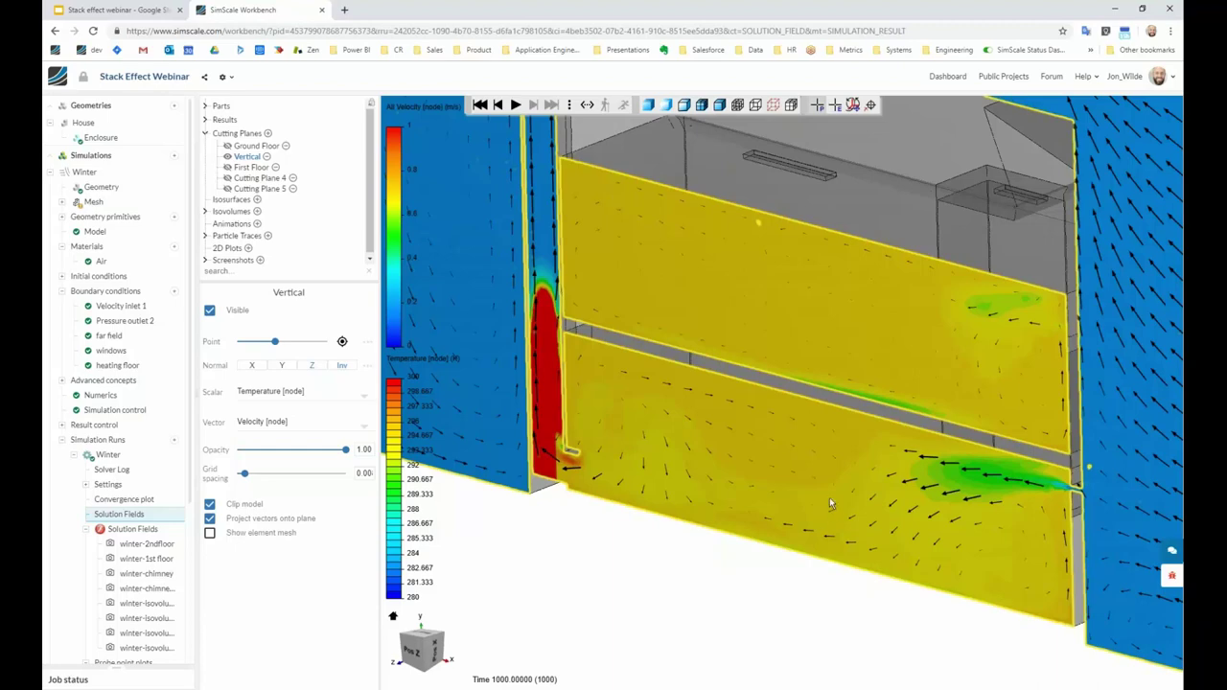
{"action": "right_click_drag", "start_coordinate": [803, 493], "coordinate": [723, 477]}
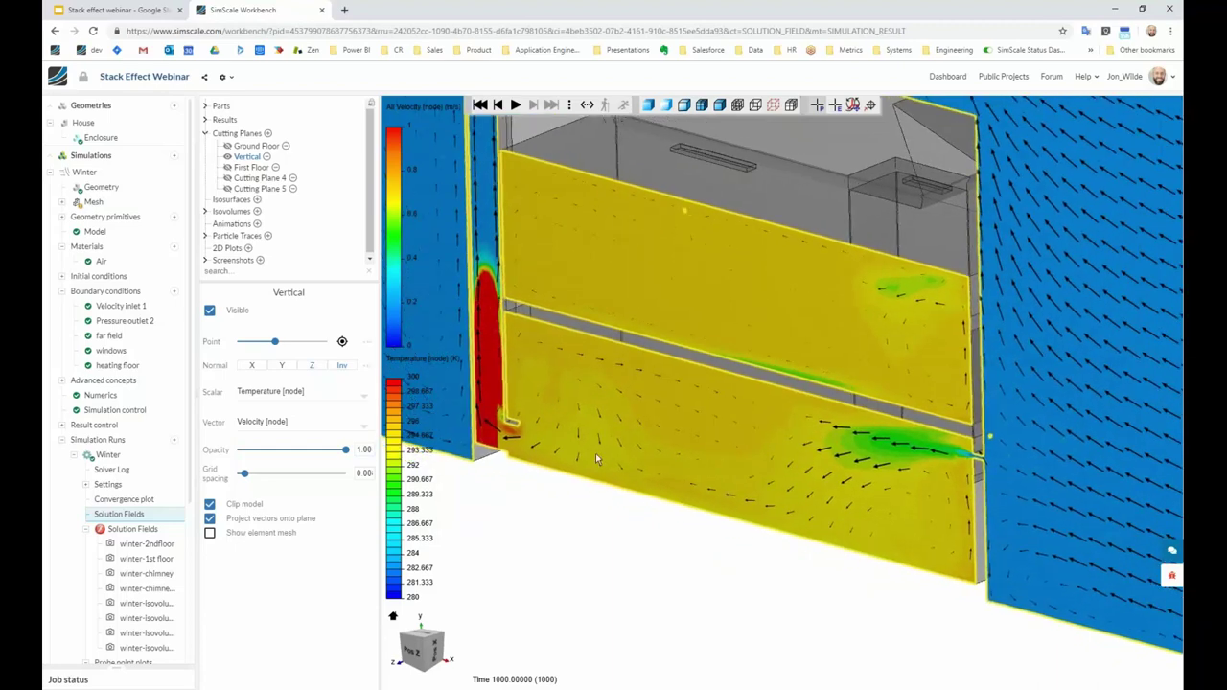
{"action": "left_click_drag", "start_coordinate": [485, 312], "coordinate": [595, 411]}
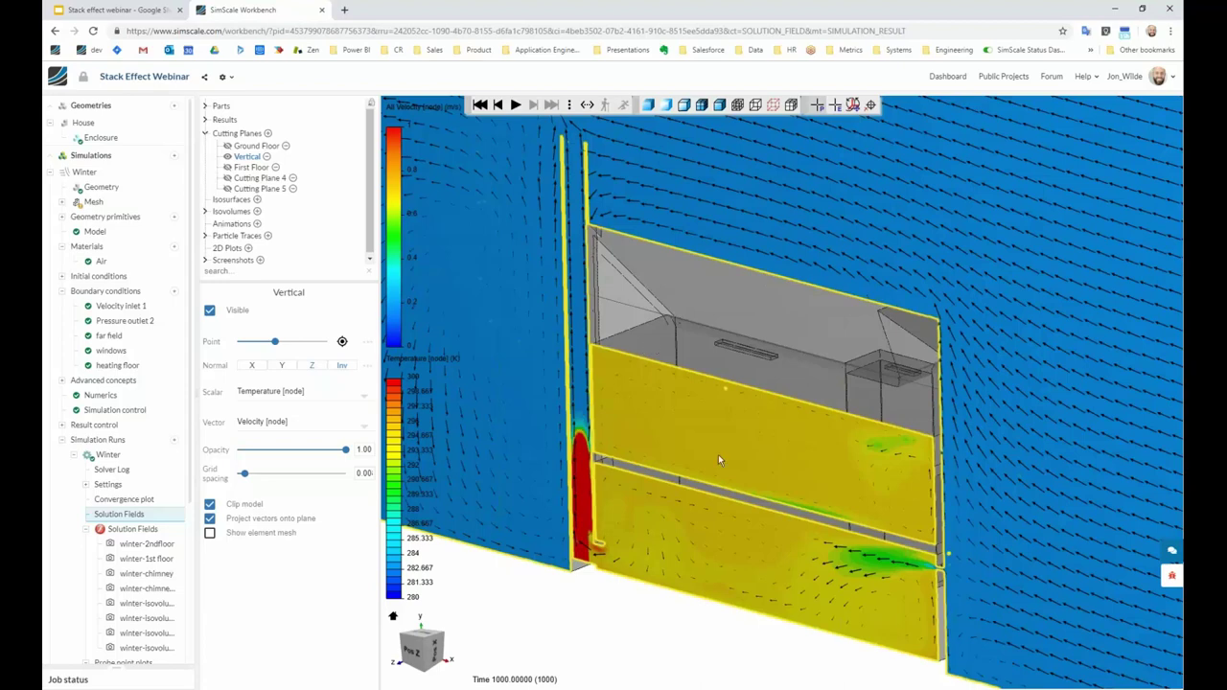
{"action": "scroll", "coordinate": [748, 544], "scroll_direction": "up", "scroll_amount": 3}
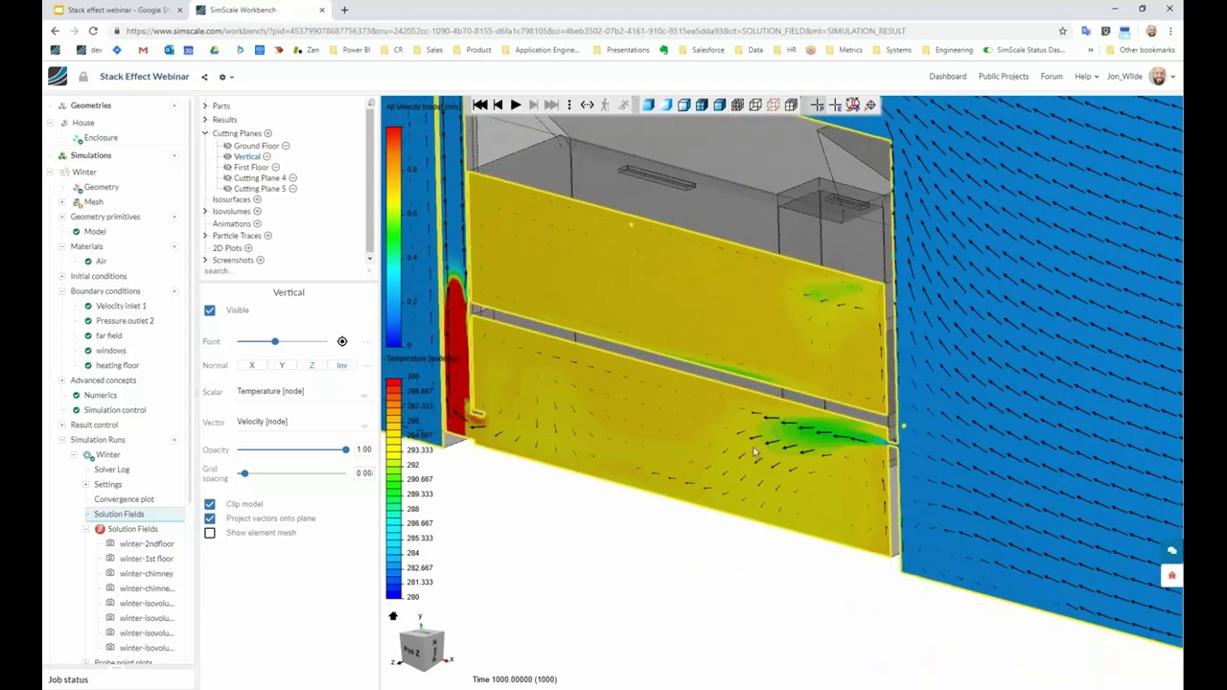
{"action": "scroll", "coordinate": [858, 443], "scroll_direction": "up", "scroll_amount": 3}
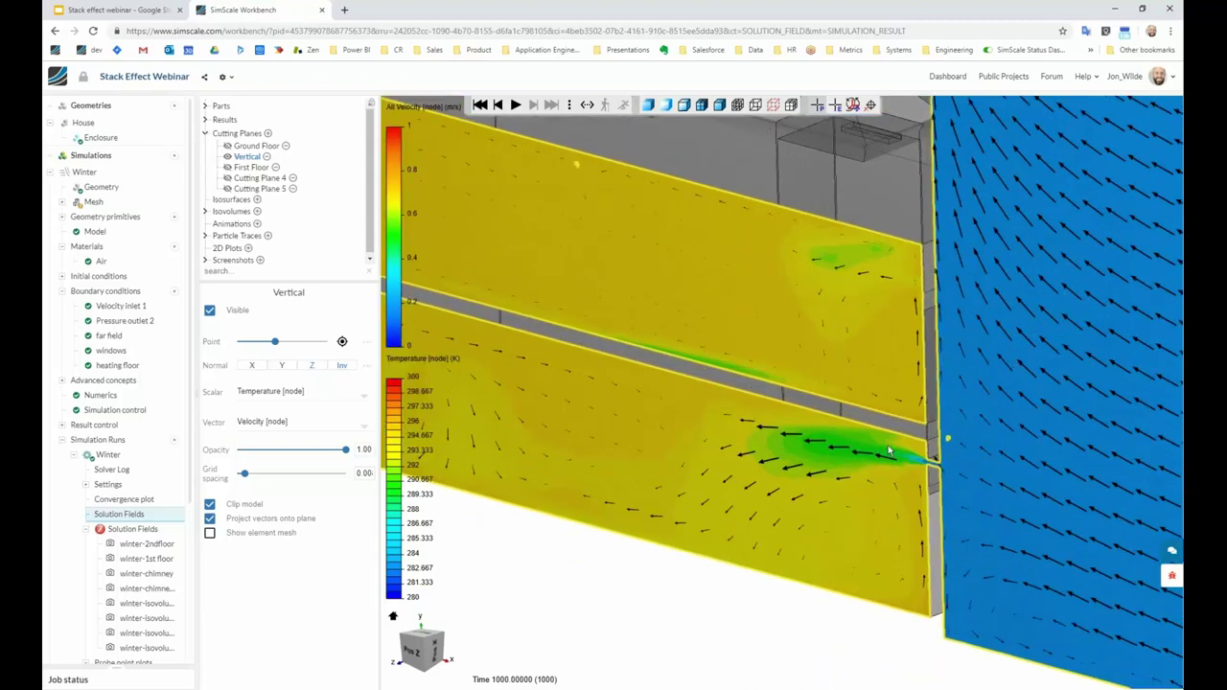
{"action": "right_click_drag", "start_coordinate": [858, 444], "coordinate": [729, 367]}
{"action": "scroll", "coordinate": [728, 367], "scroll_direction": "up", "scroll_amount": 3}
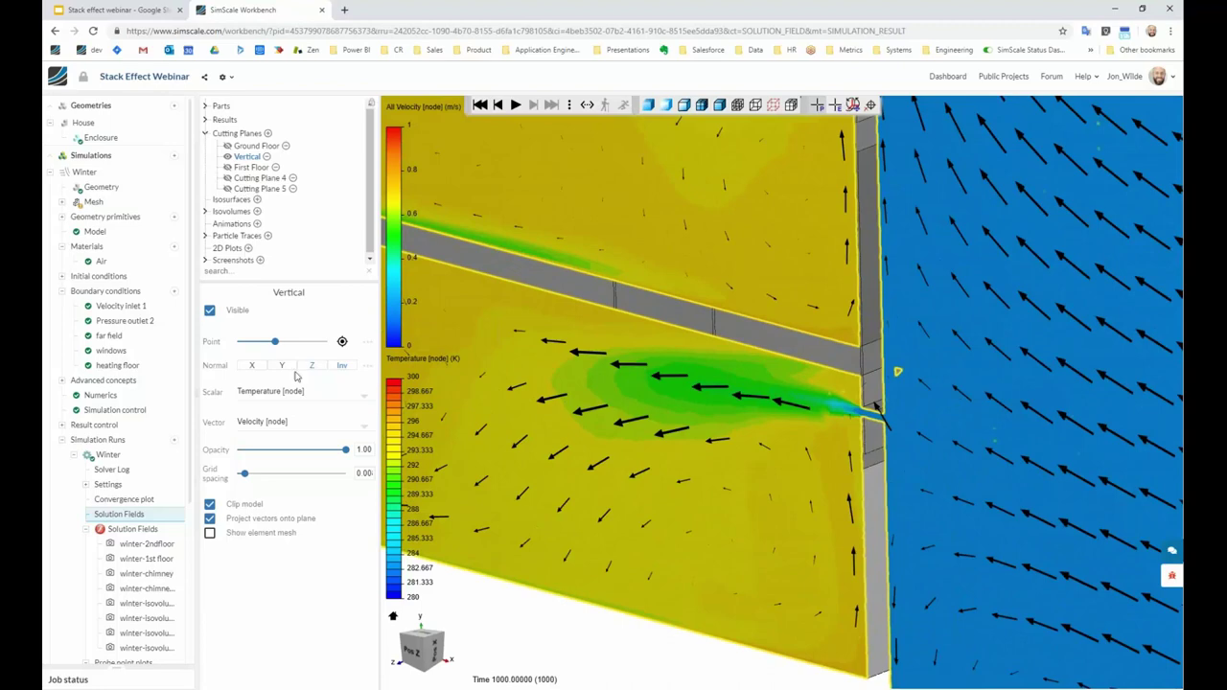
Turn off model clipping for the Vertical cutting plane and inspect the window openings and staircase in the full house.
{"action": "left_click", "coordinate": [210, 504]}
{"action": "left_click", "coordinate": [860, 413]}
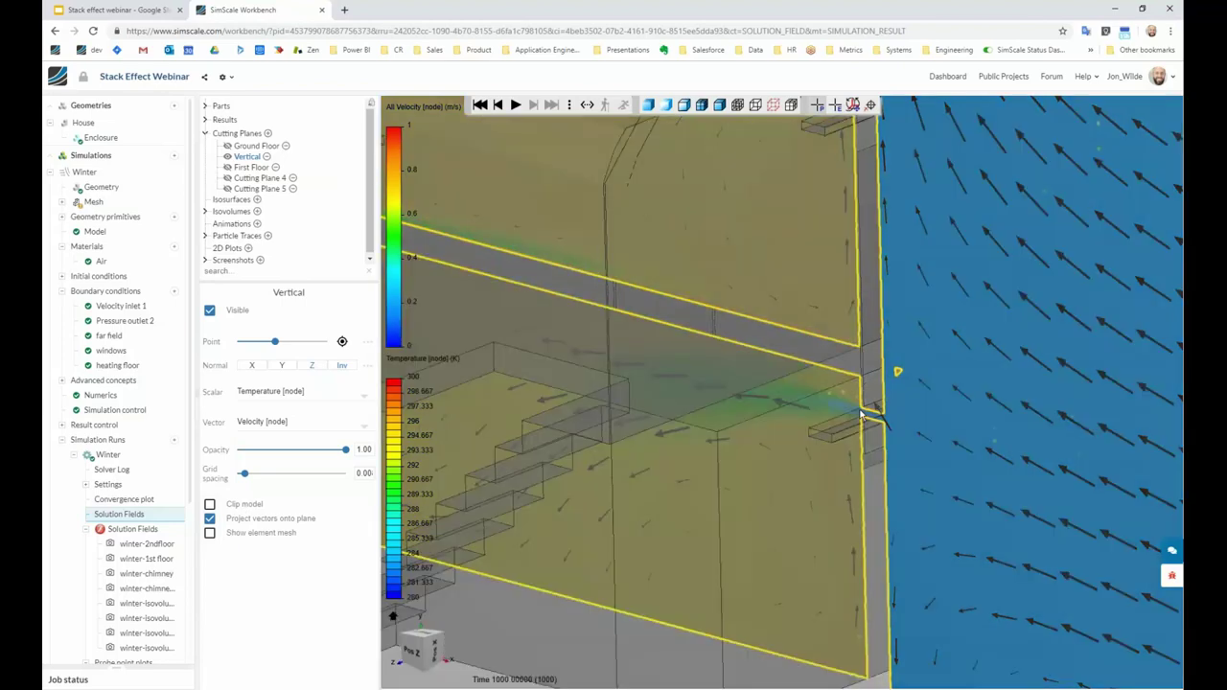
{"action": "scroll", "coordinate": [857, 413], "scroll_direction": "down", "scroll_amount": 3}
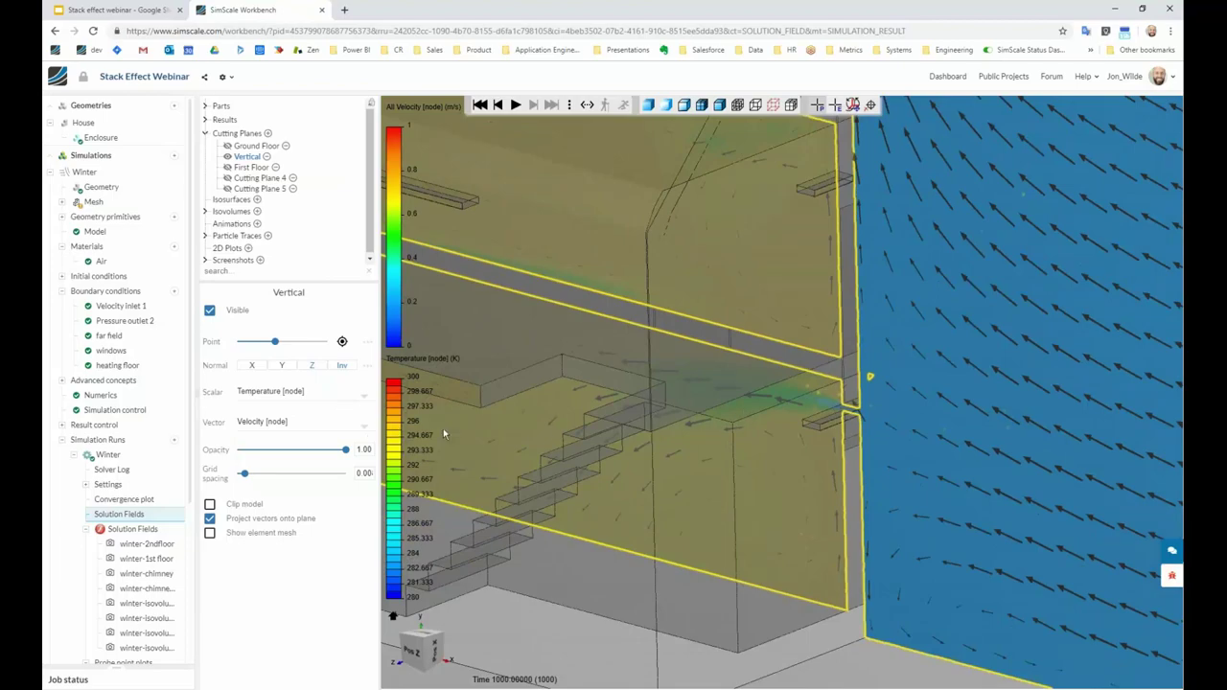
{"action": "scroll", "coordinate": [641, 434], "scroll_direction": "down", "scroll_amount": 5}
{"action": "left_click_drag", "start_coordinate": [654, 508], "coordinate": [669, 448]}
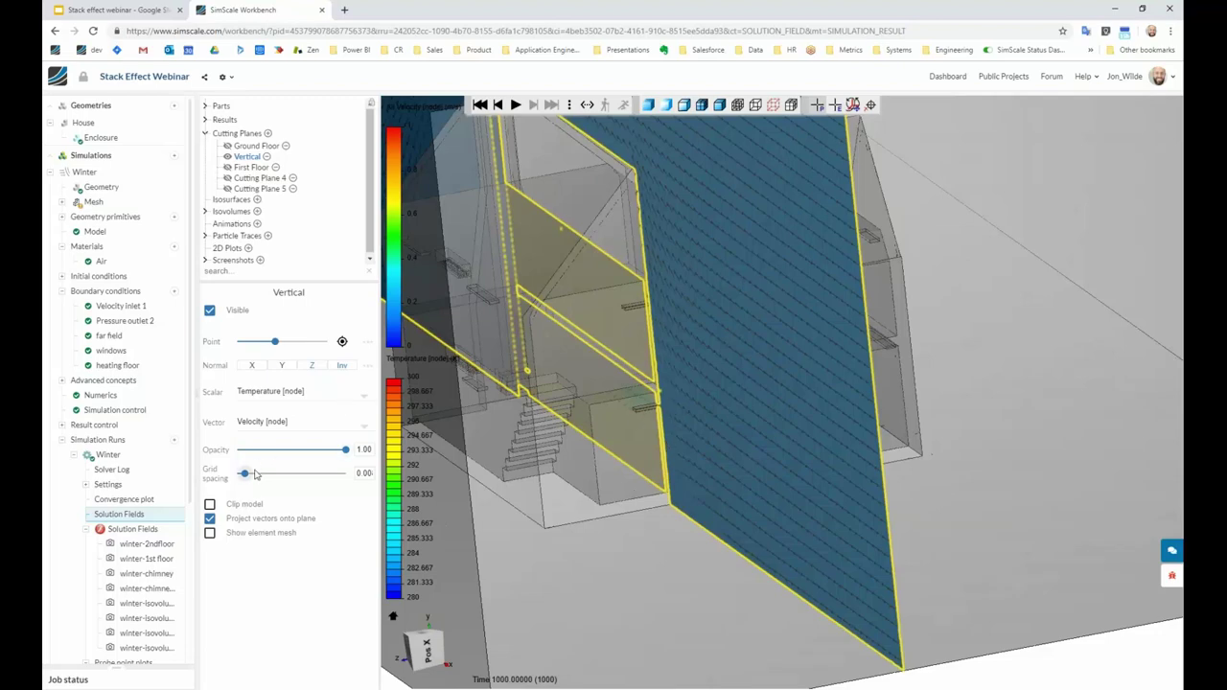
Re-enable model clipping for the Vertical cutting plane and color it by All Velocity [node].
{"action": "left_click", "coordinate": [276, 392]}
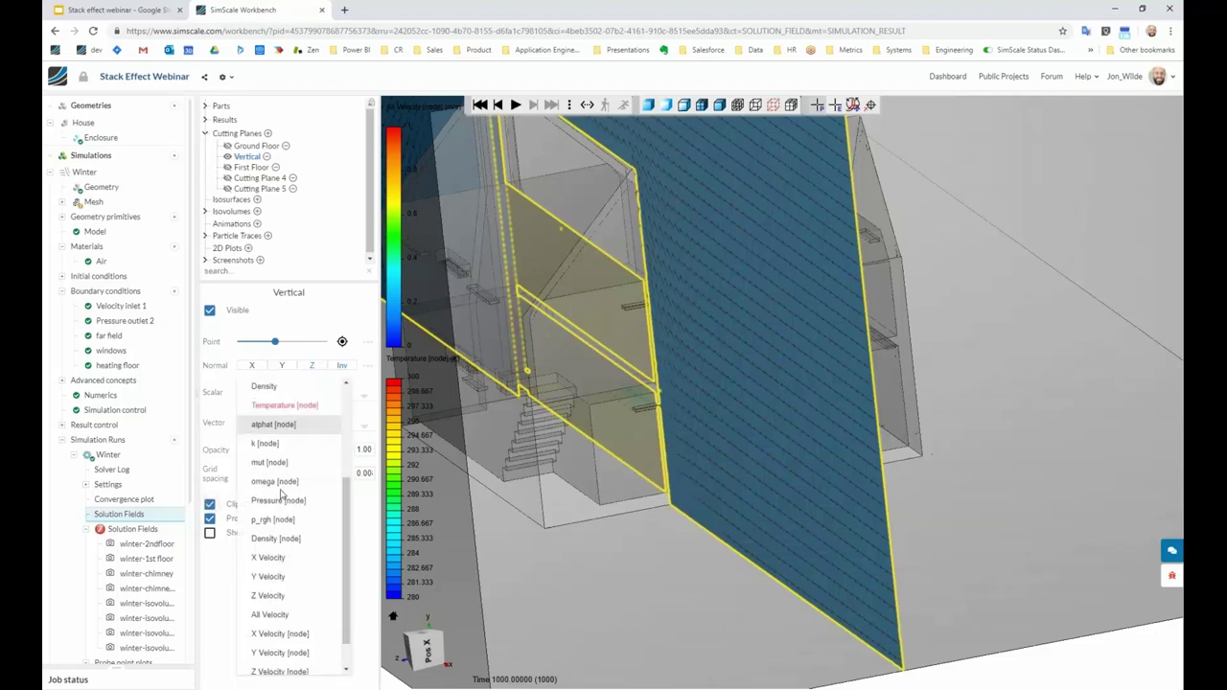
{"action": "scroll", "coordinate": [281, 493], "scroll_direction": "down", "scroll_amount": 2}
{"action": "left_click", "coordinate": [279, 649]}
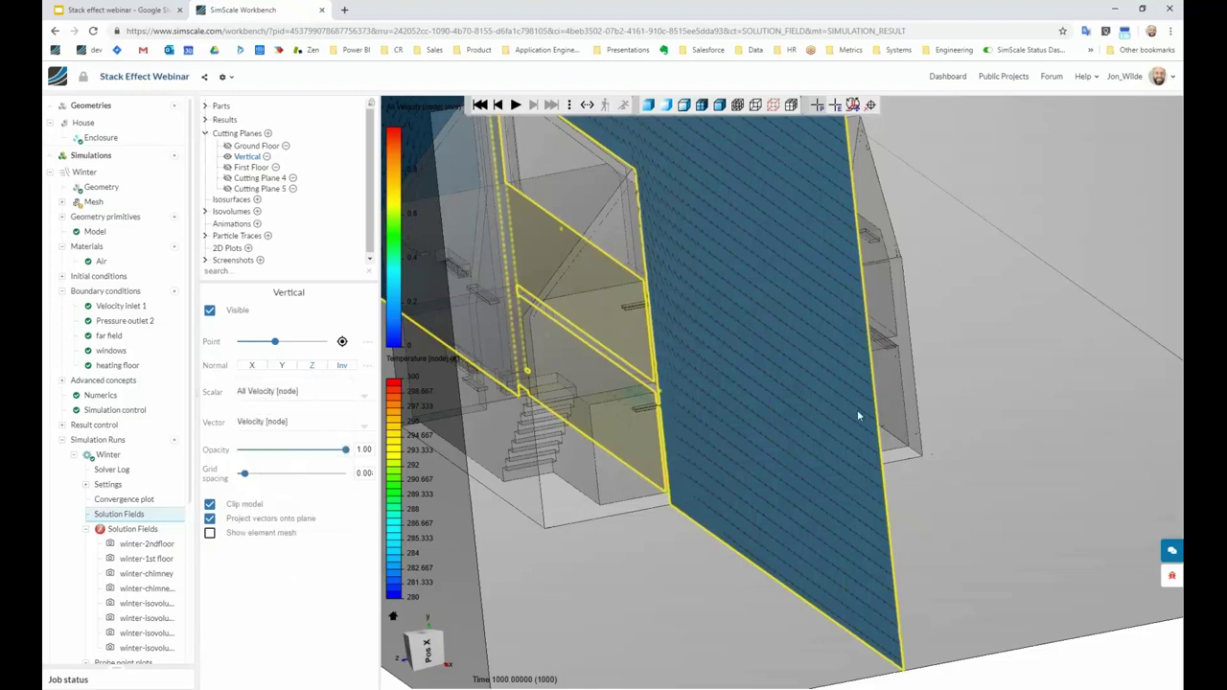
Examine the velocity vectors entering through the ground-floor window and crossing the room towards the chimney.
{"action": "scroll", "coordinate": [857, 412], "scroll_direction": "down", "scroll_amount": 1}
{"action": "left_click_drag", "start_coordinate": [473, 446], "coordinate": [645, 420]}
{"action": "scroll", "coordinate": [753, 400], "scroll_direction": "up", "scroll_amount": 1}
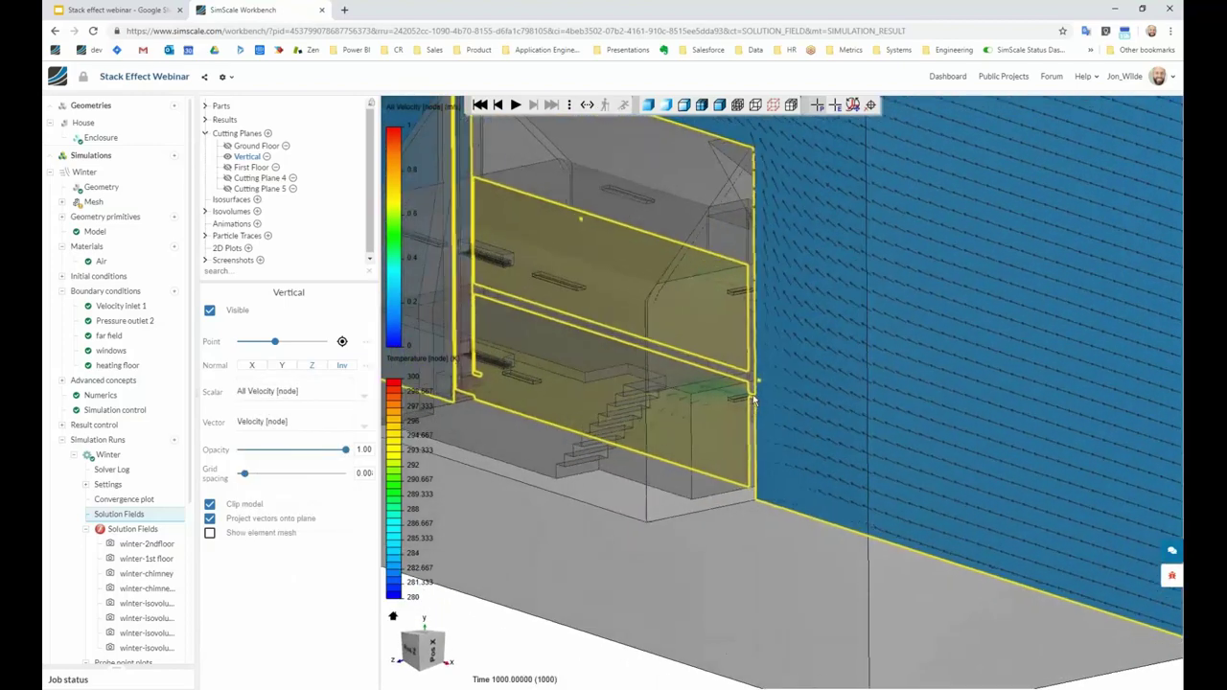
{"action": "scroll", "coordinate": [753, 401], "scroll_direction": "up", "scroll_amount": 5}
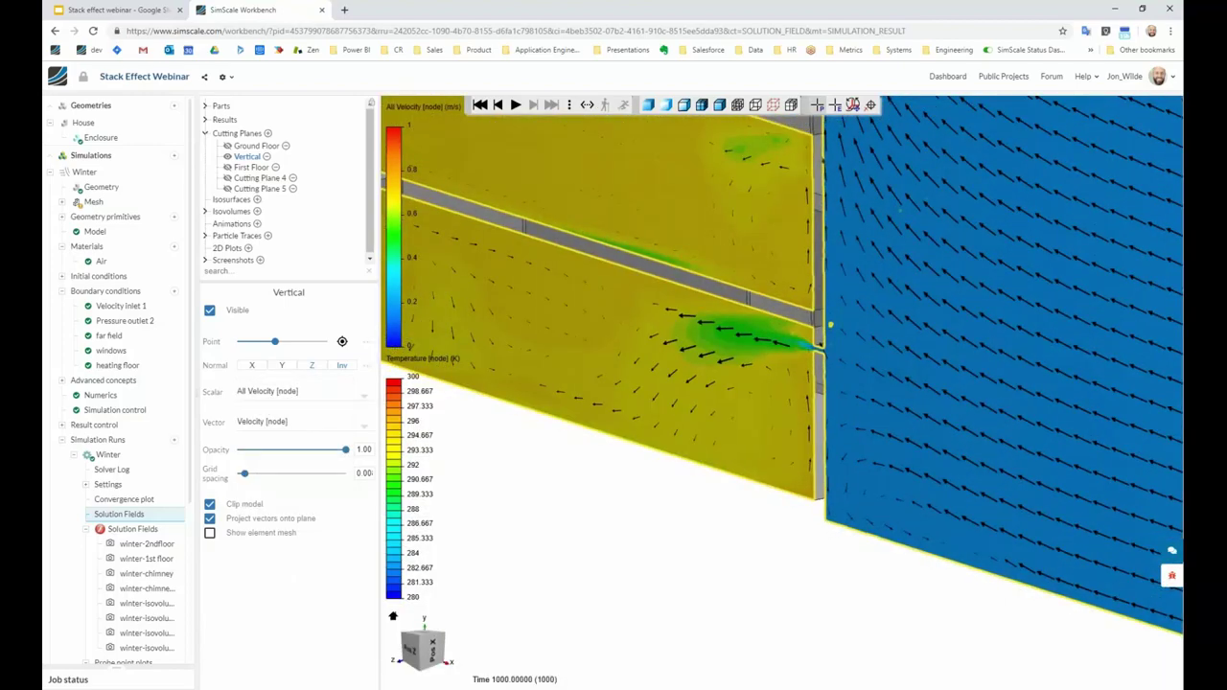
{"action": "left_click", "coordinate": [661, 510]}
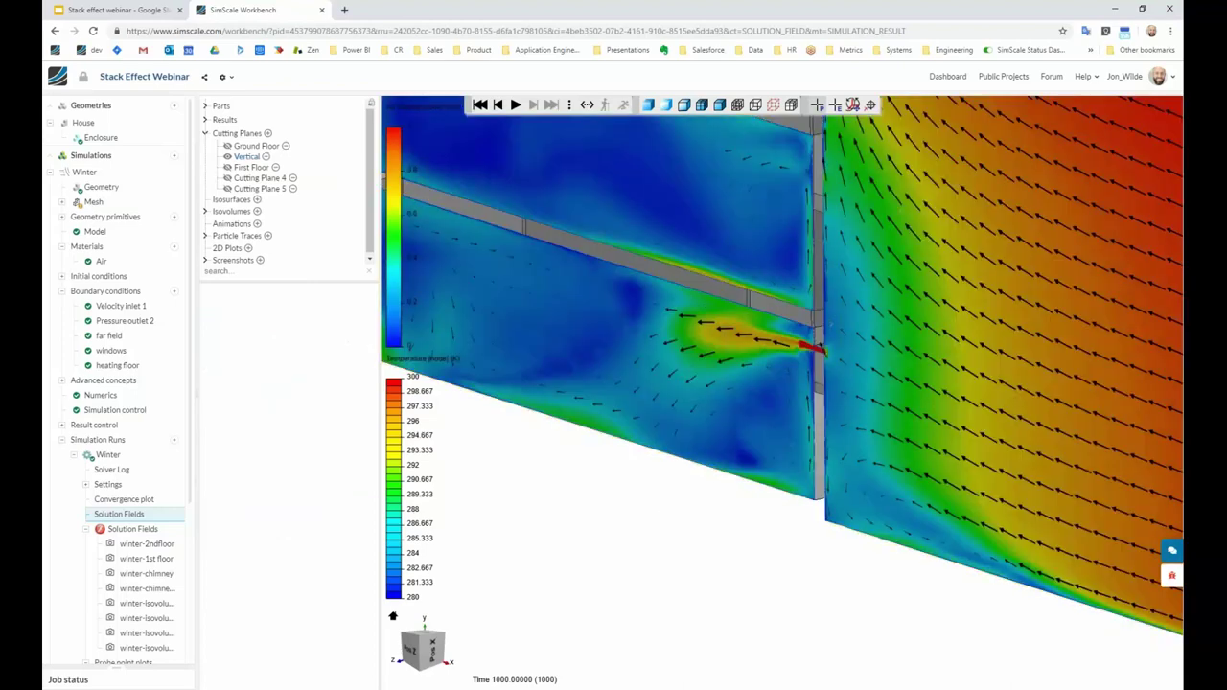
{"action": "right_click_drag", "start_coordinate": [661, 520], "coordinate": [685, 493]}
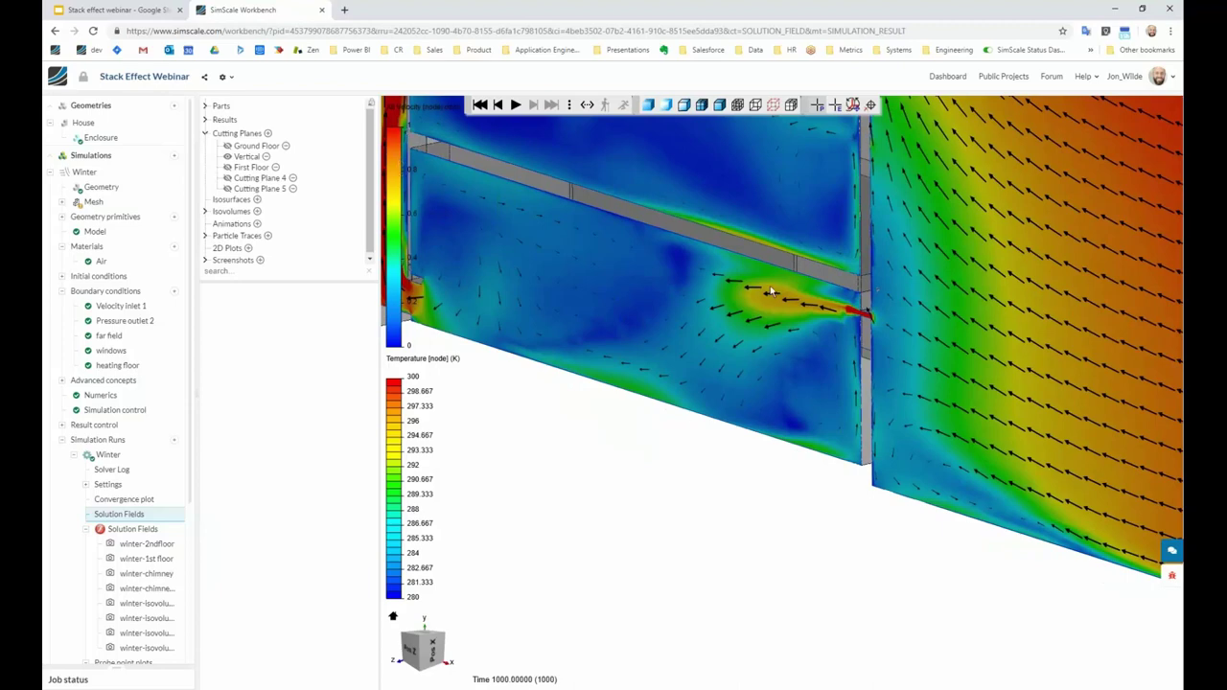
{"action": "scroll", "coordinate": [862, 319], "scroll_direction": "up", "scroll_amount": 2}
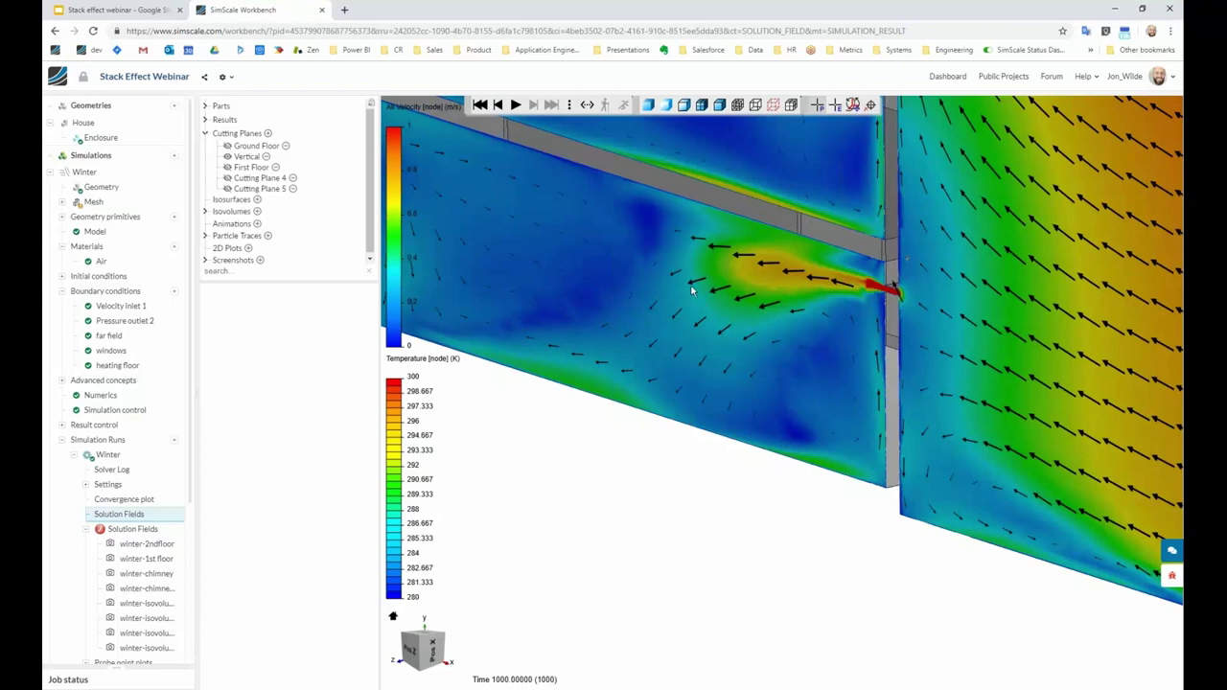
{"action": "scroll", "coordinate": [691, 290], "scroll_direction": "down", "scroll_amount": 5}
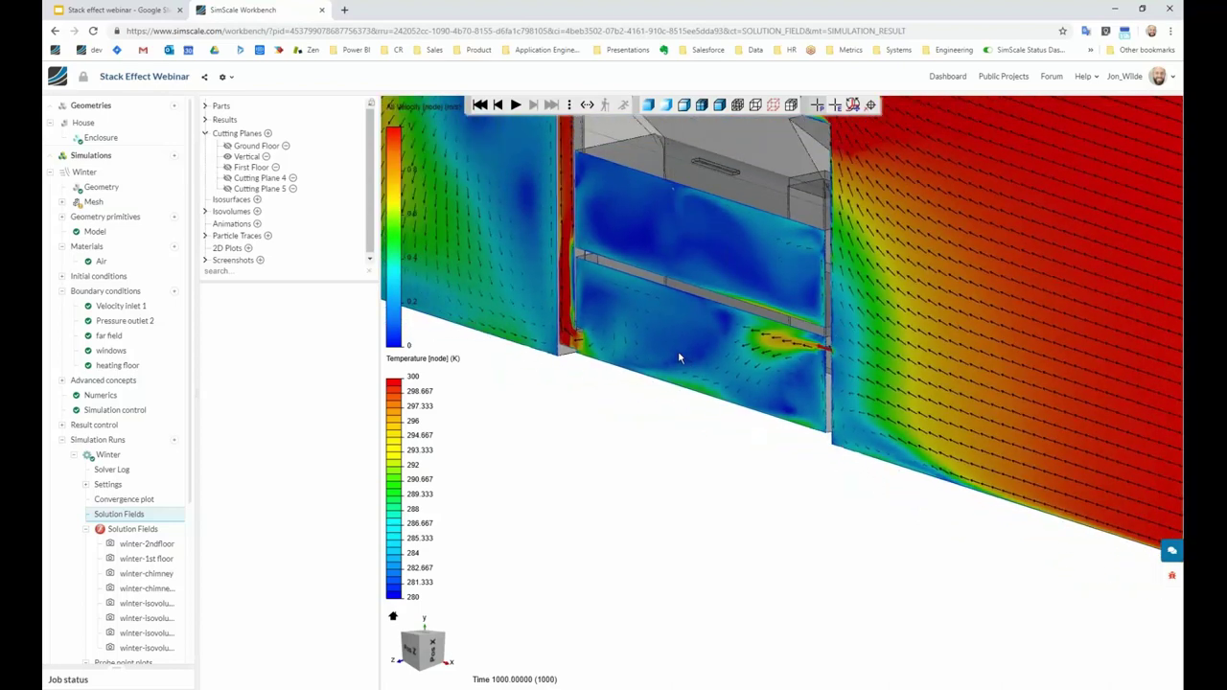
{"action": "scroll", "coordinate": [713, 394], "scroll_direction": "down", "scroll_amount": 2}
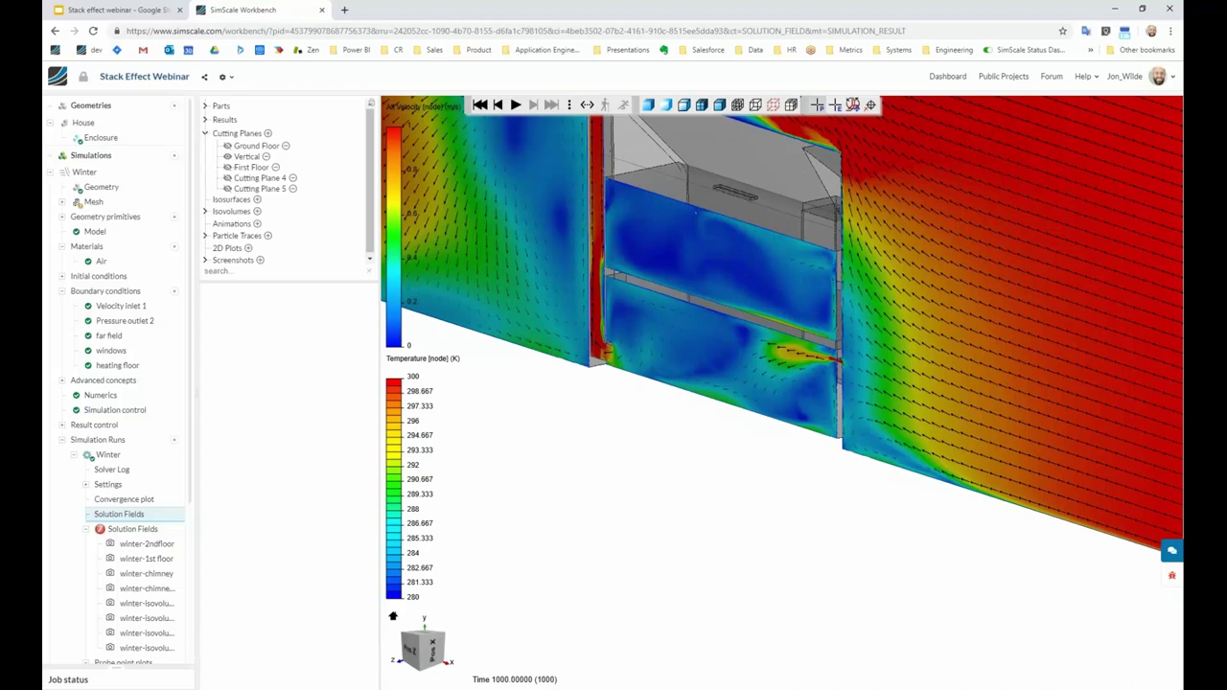
Switch the Vertical cutting plane's scalar back to Temperature [node] and view the whole house section.
{"action": "left_click", "coordinate": [246, 156]}
{"action": "left_click", "coordinate": [288, 393]}
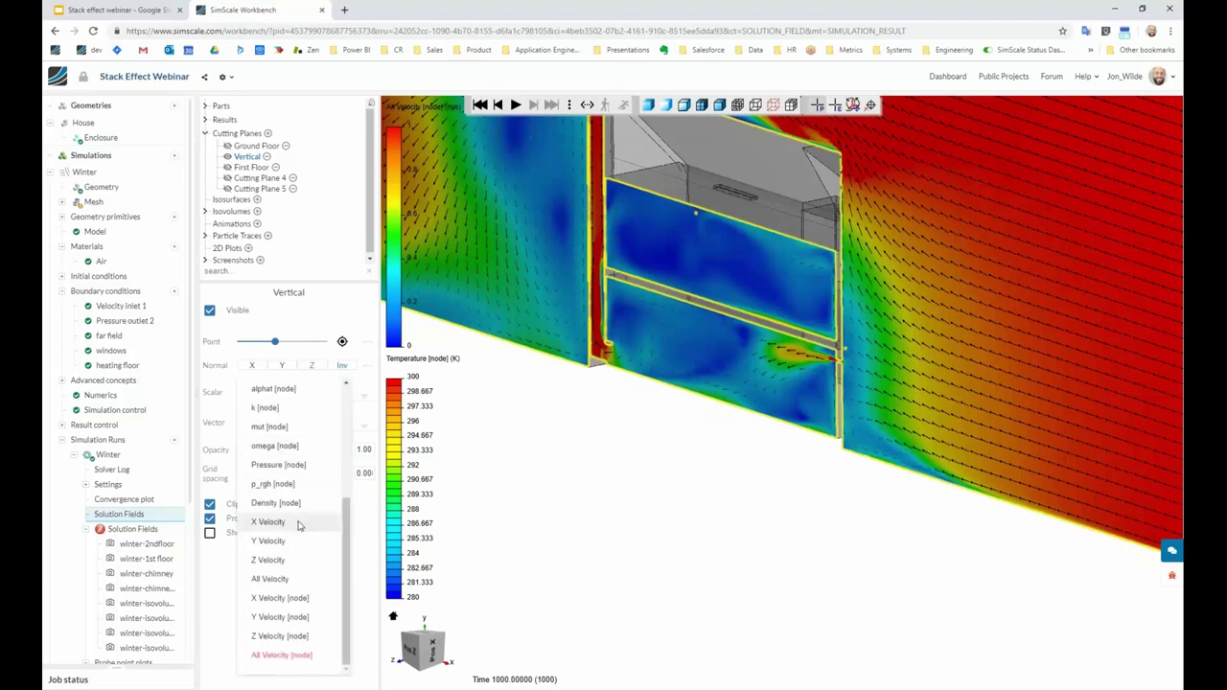
{"action": "scroll", "coordinate": [284, 479], "scroll_direction": "up", "scroll_amount": 3}
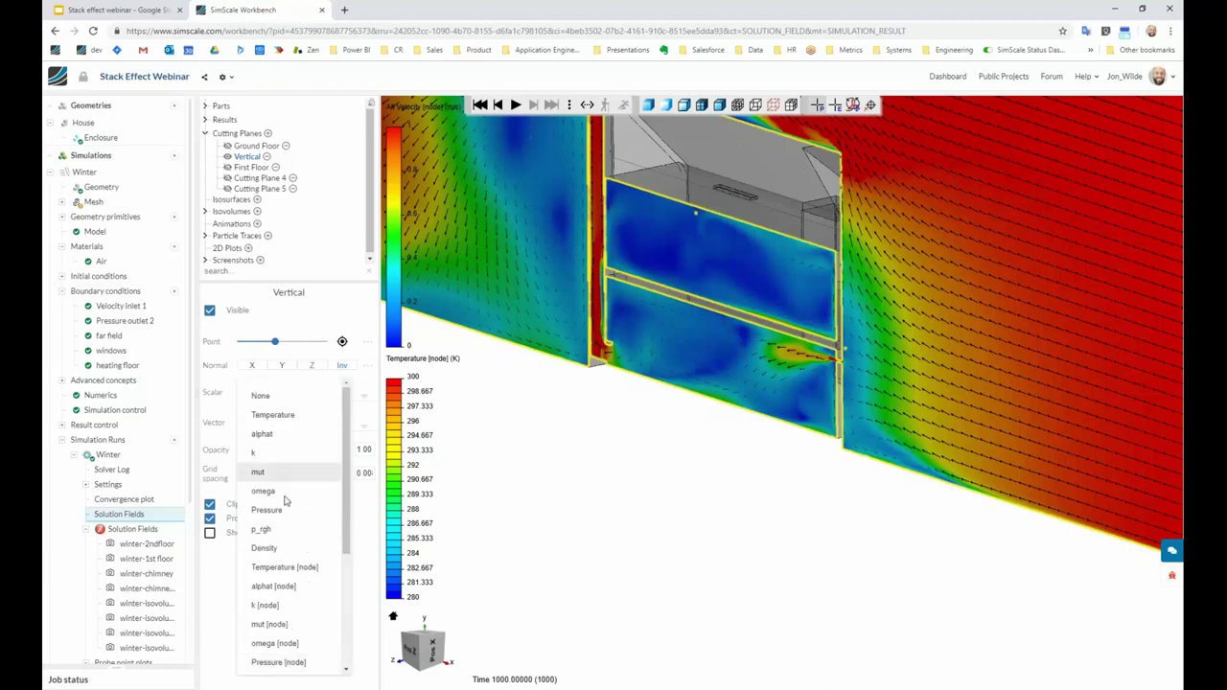
{"action": "left_click", "coordinate": [279, 569]}
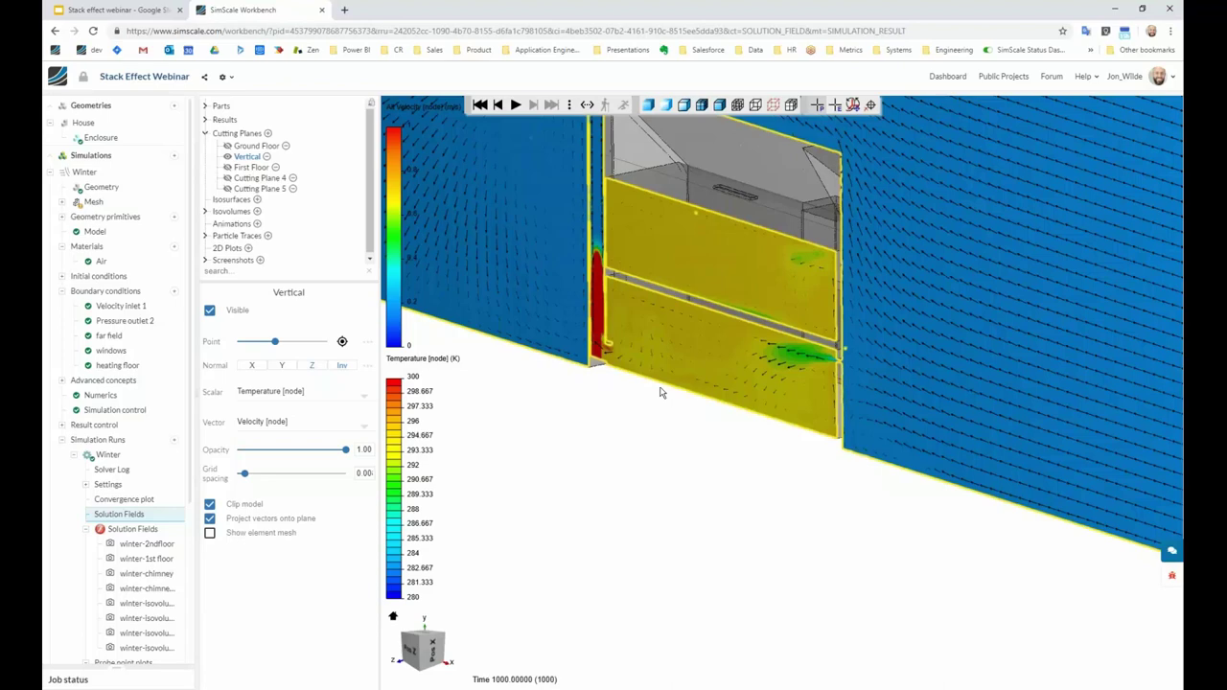
{"action": "scroll", "coordinate": [659, 391], "scroll_direction": "down", "scroll_amount": 2}
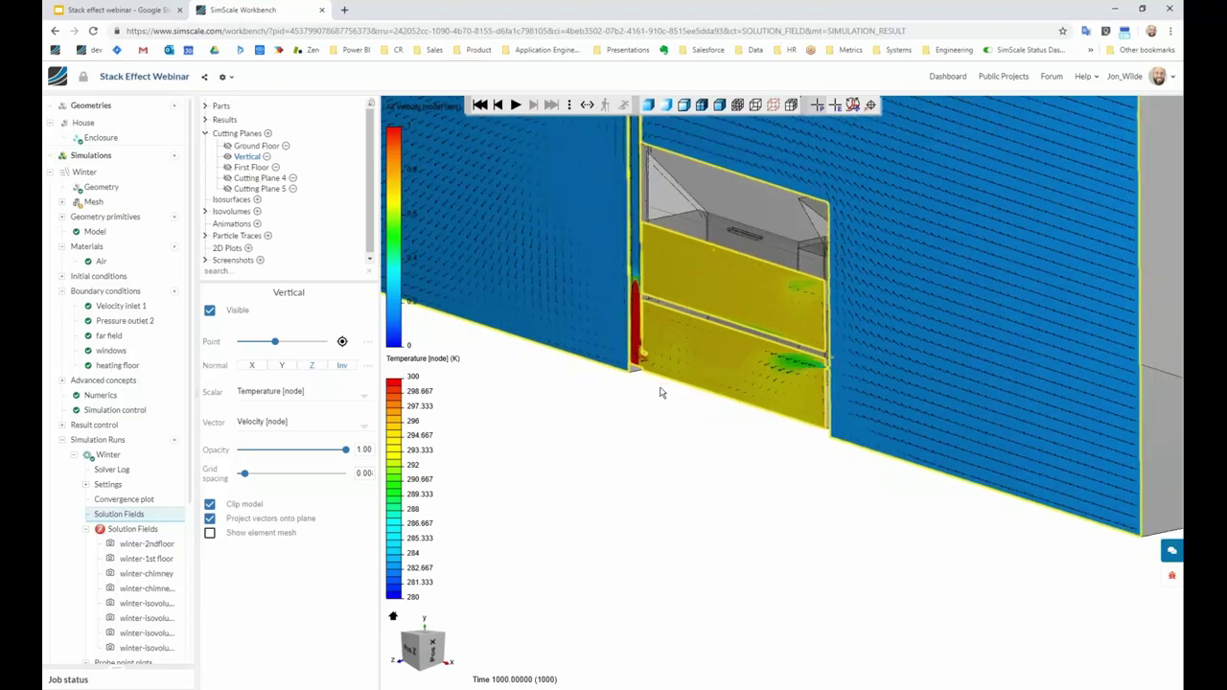
Hide the Vertical cutting plane and show Isovolume 1 in the house.
{"action": "left_click", "coordinate": [229, 156]}
{"action": "left_click", "coordinate": [250, 166]}
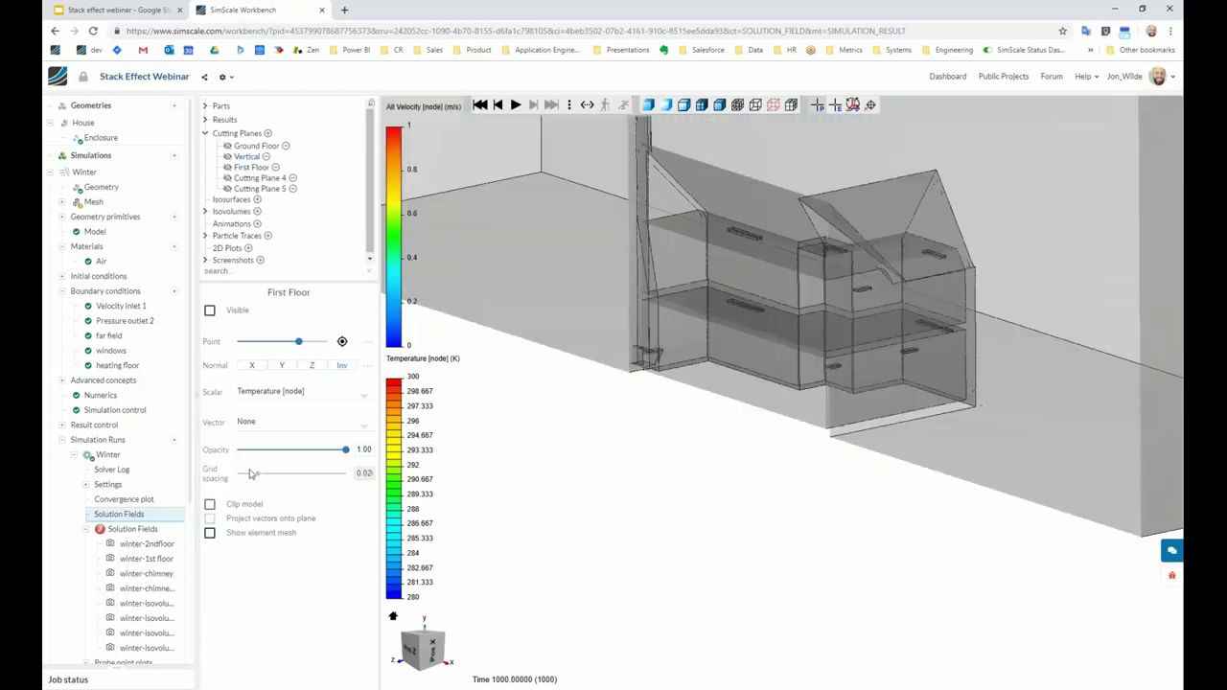
{"action": "left_click", "coordinate": [242, 504]}
{"action": "left_click", "coordinate": [205, 212]}
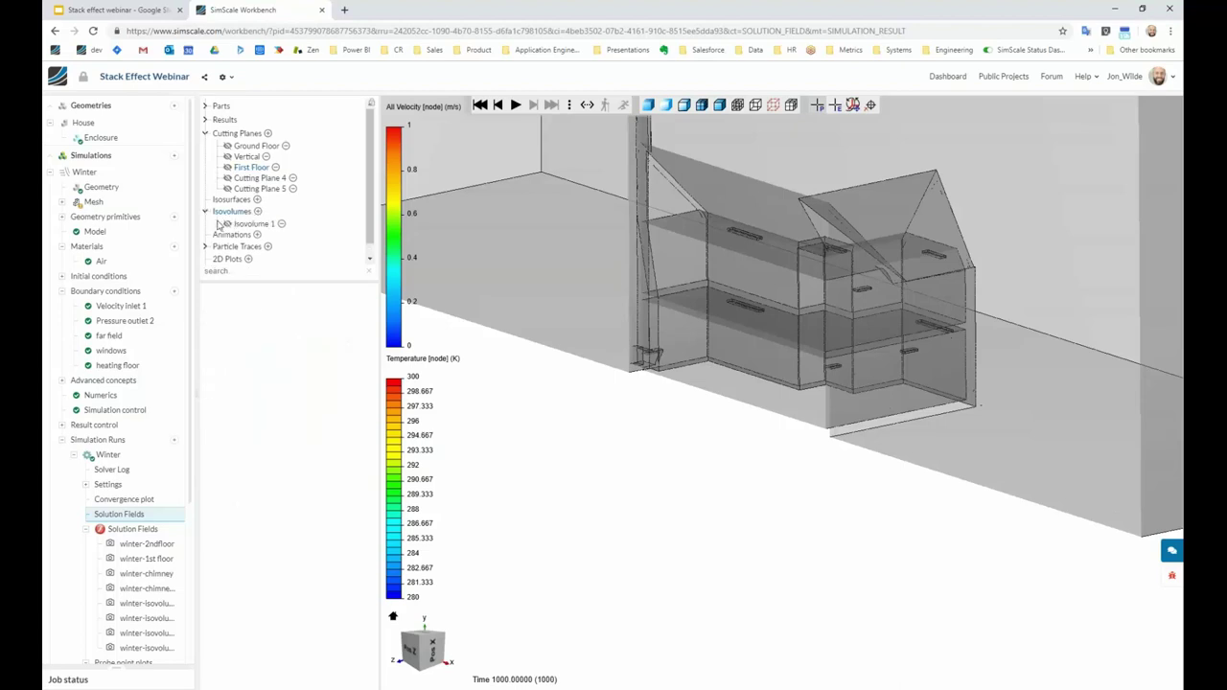
{"action": "left_click", "coordinate": [249, 224]}
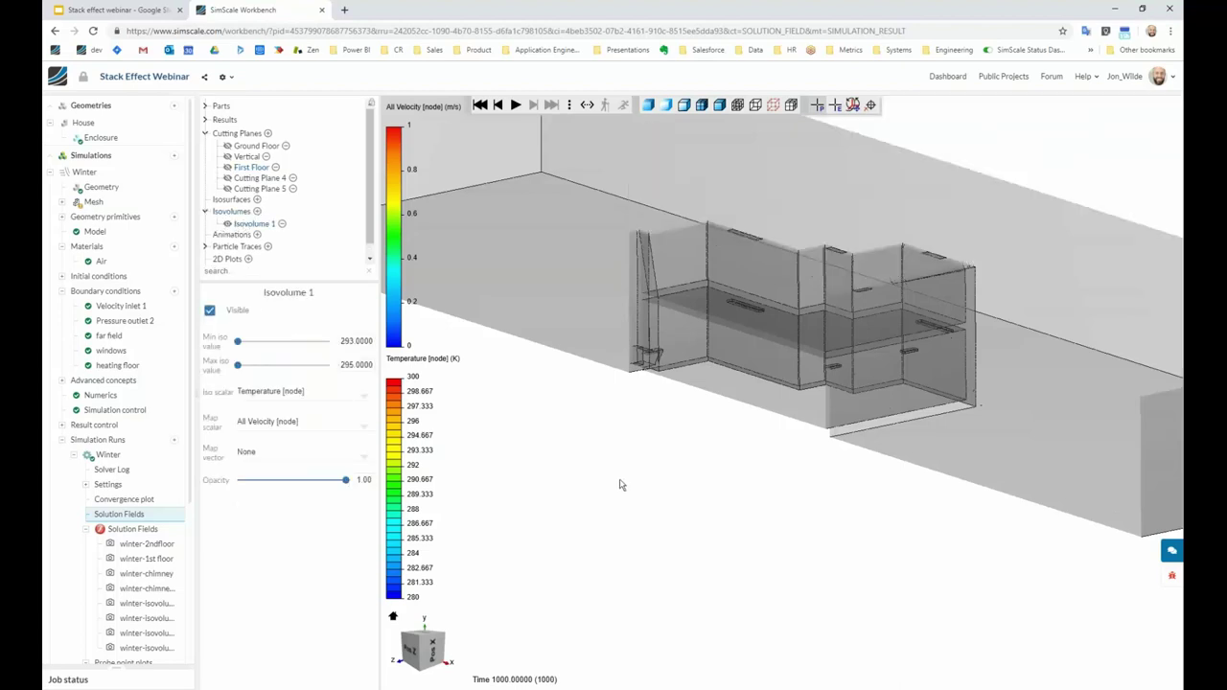
{"action": "left_click_drag", "start_coordinate": [619, 485], "coordinate": [690, 433]}
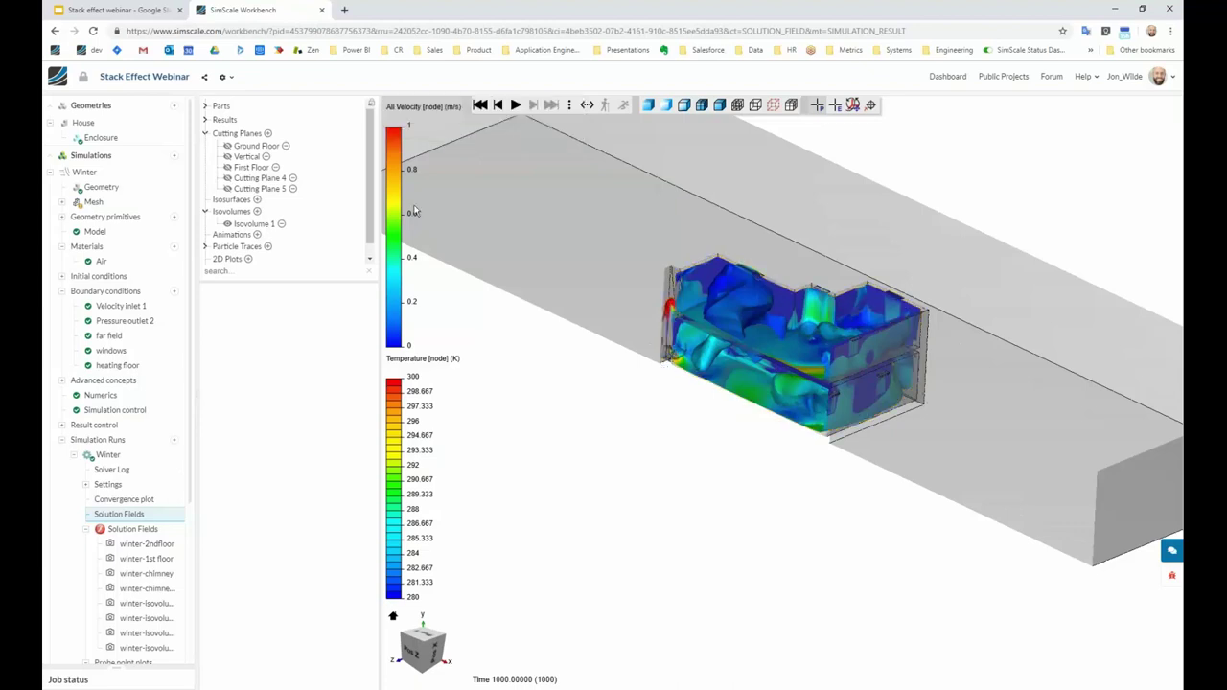
Examine Isovolume 1's temperature limits and its velocity-colored volume across both storeys of the house.
{"action": "left_click", "coordinate": [255, 224]}
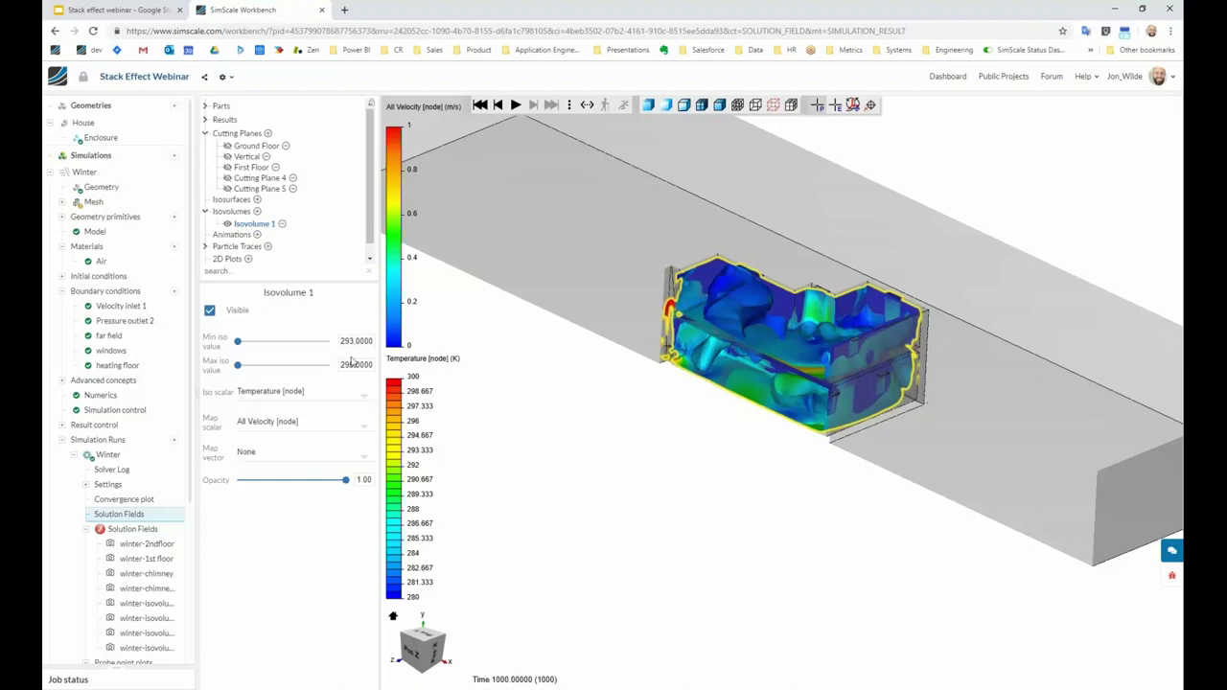
{"action": "left_click_drag", "start_coordinate": [586, 398], "coordinate": [572, 393]}
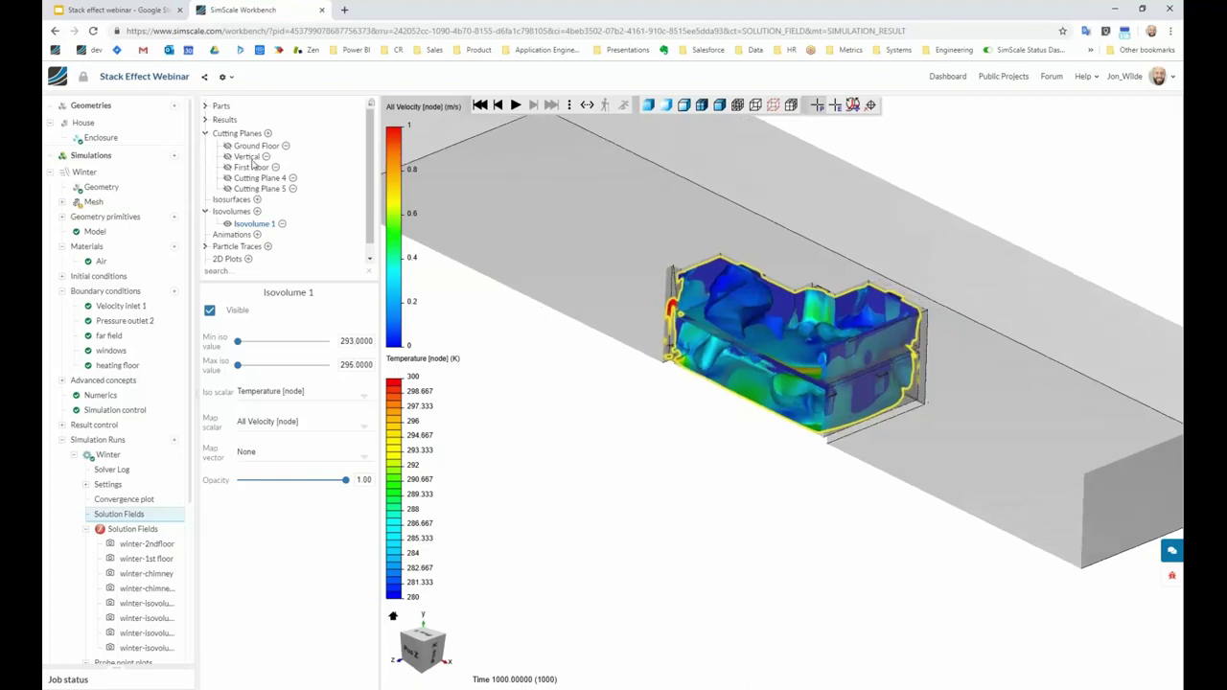
{"action": "left_click", "coordinate": [247, 157]}
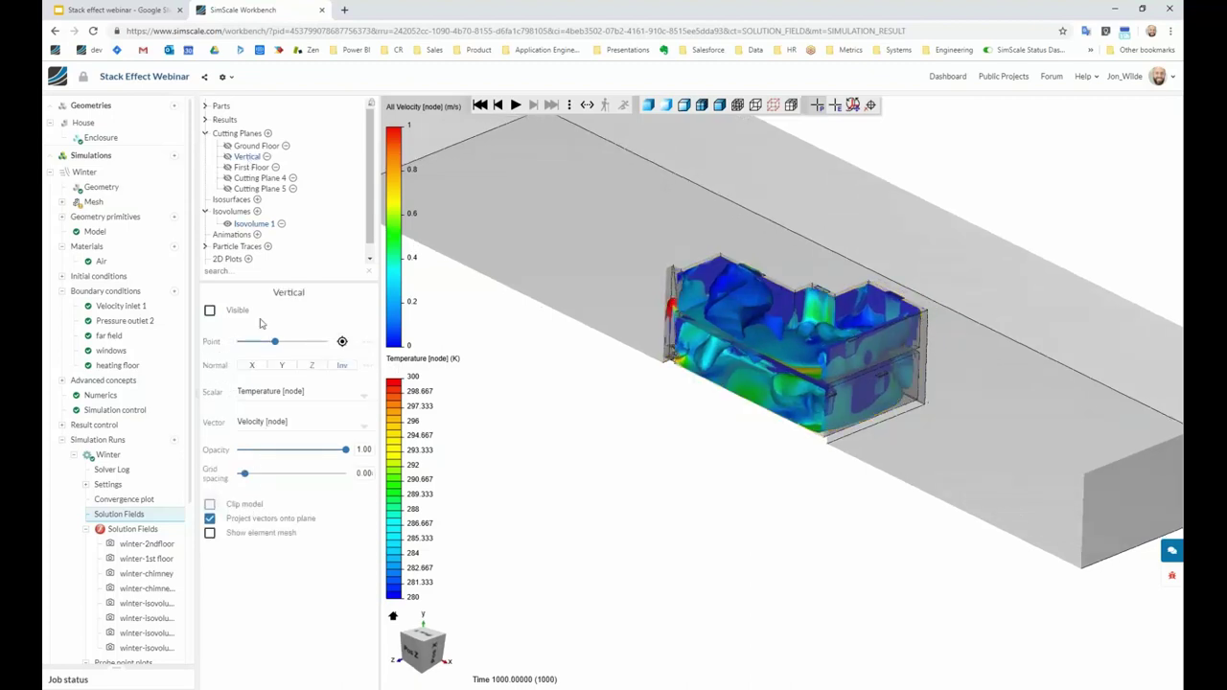
{"action": "left_click", "coordinate": [252, 224]}
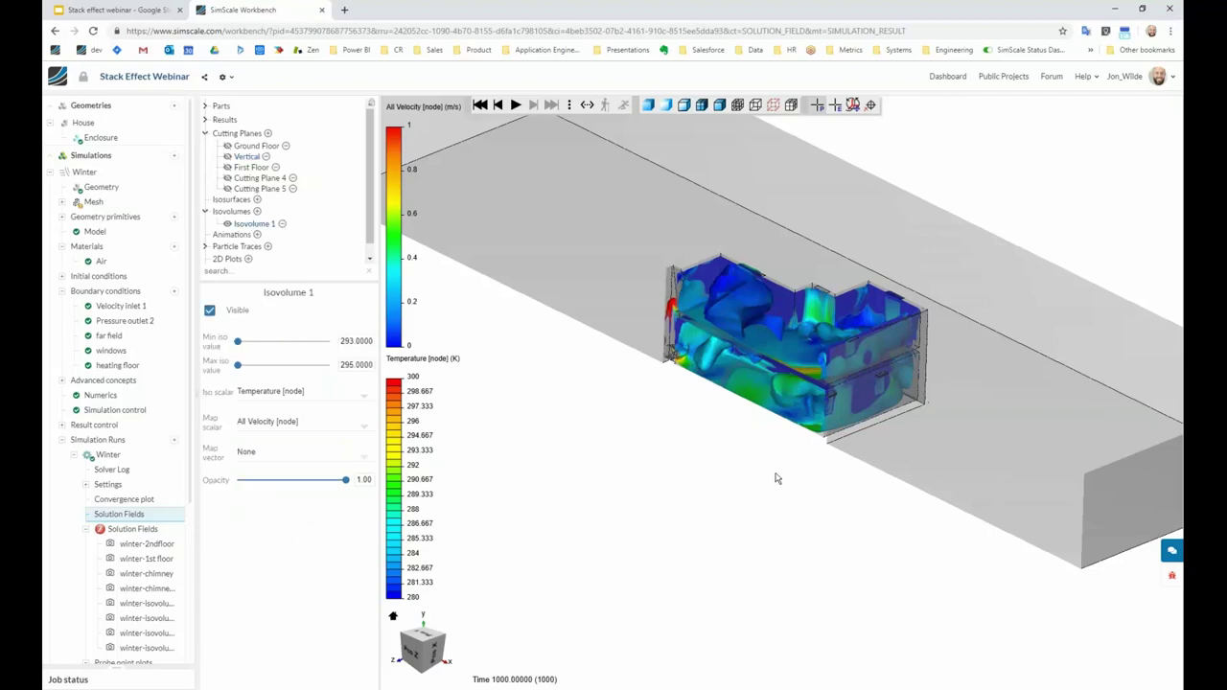
{"action": "scroll", "coordinate": [768, 481], "scroll_direction": "up", "scroll_amount": 5}
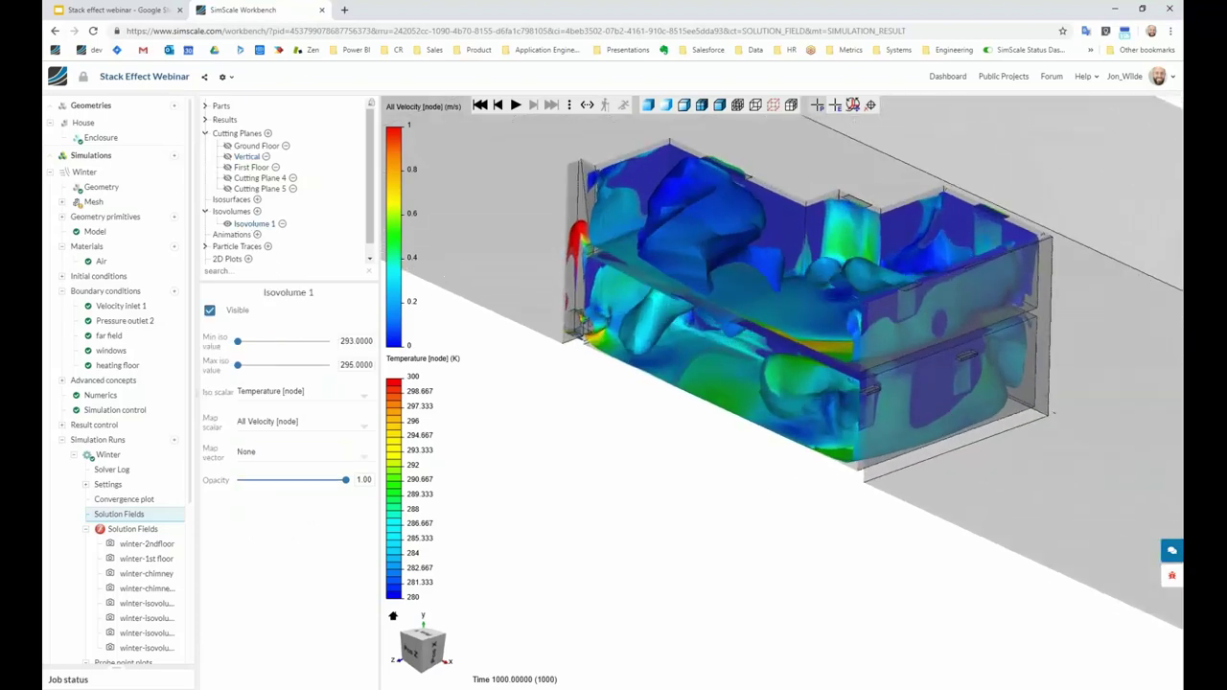
{"action": "left_click_drag", "start_coordinate": [790, 464], "coordinate": [959, 219]}
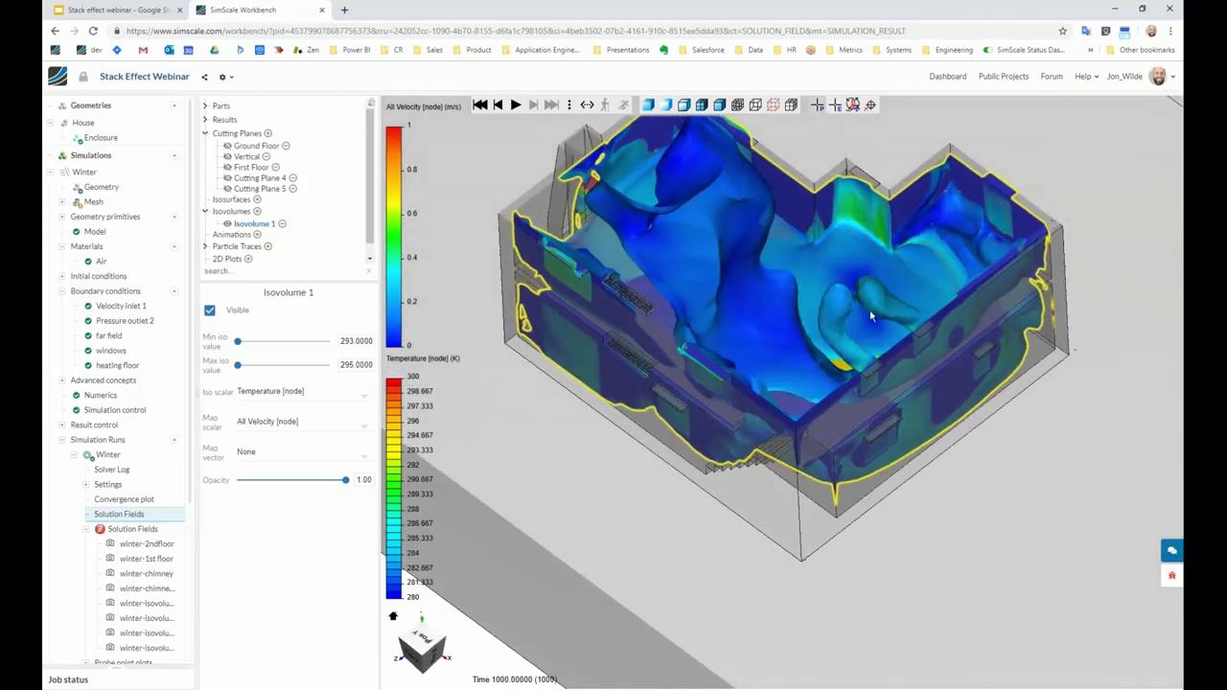
{"action": "left_click_drag", "start_coordinate": [784, 319], "coordinate": [655, 540]}
{"action": "left_click", "coordinate": [545, 638]}
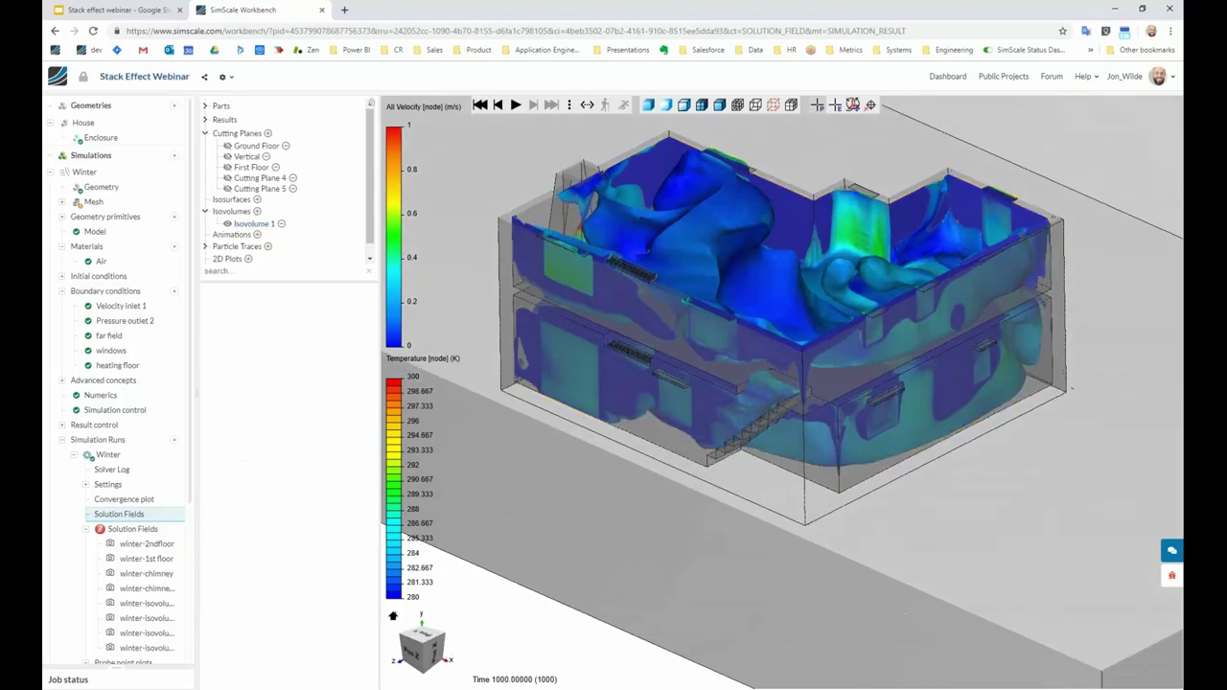
Review Isovolume 1's settings again and inspect the air jets and gaps in the upper-storey volume from above and the opposite side.
{"action": "left_click", "coordinate": [255, 223]}
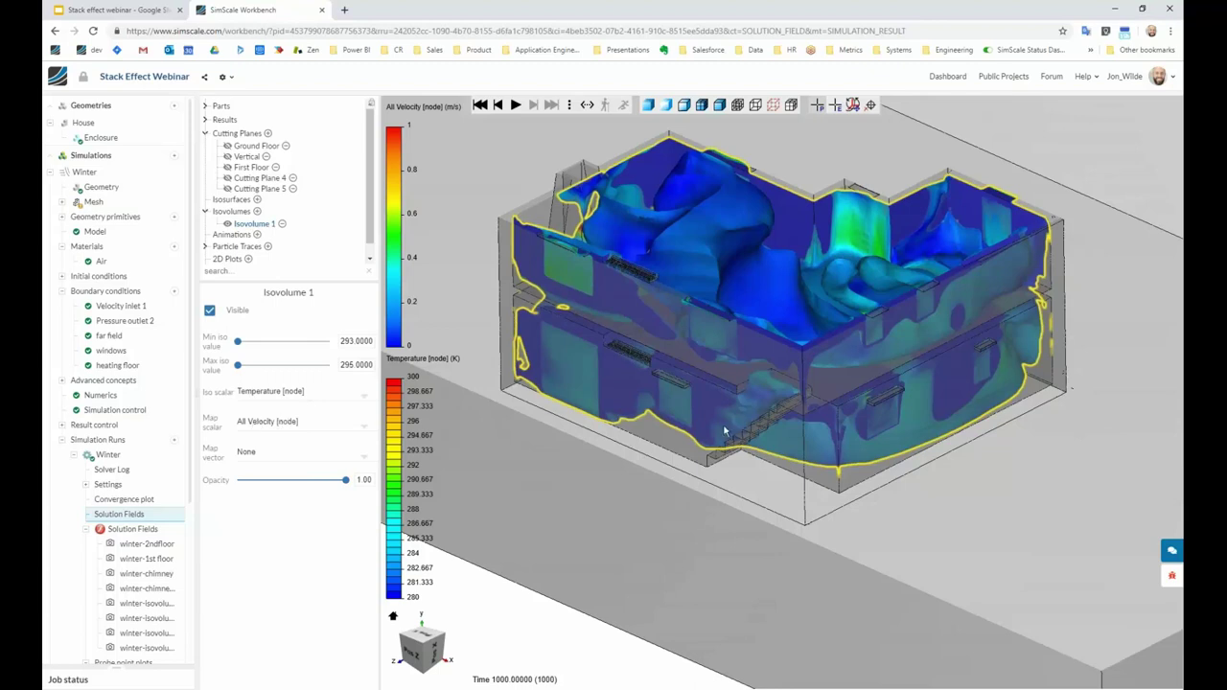
{"action": "scroll", "coordinate": [603, 409], "scroll_direction": "down", "scroll_amount": 1}
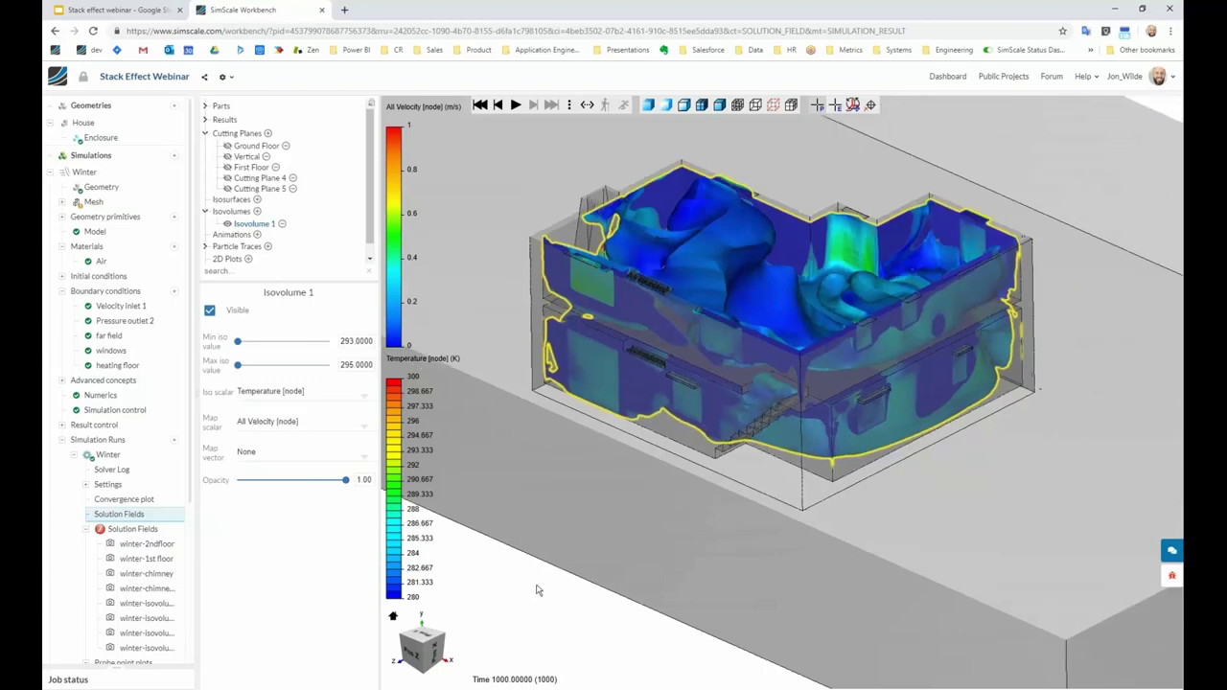
{"action": "left_click", "coordinate": [511, 568]}
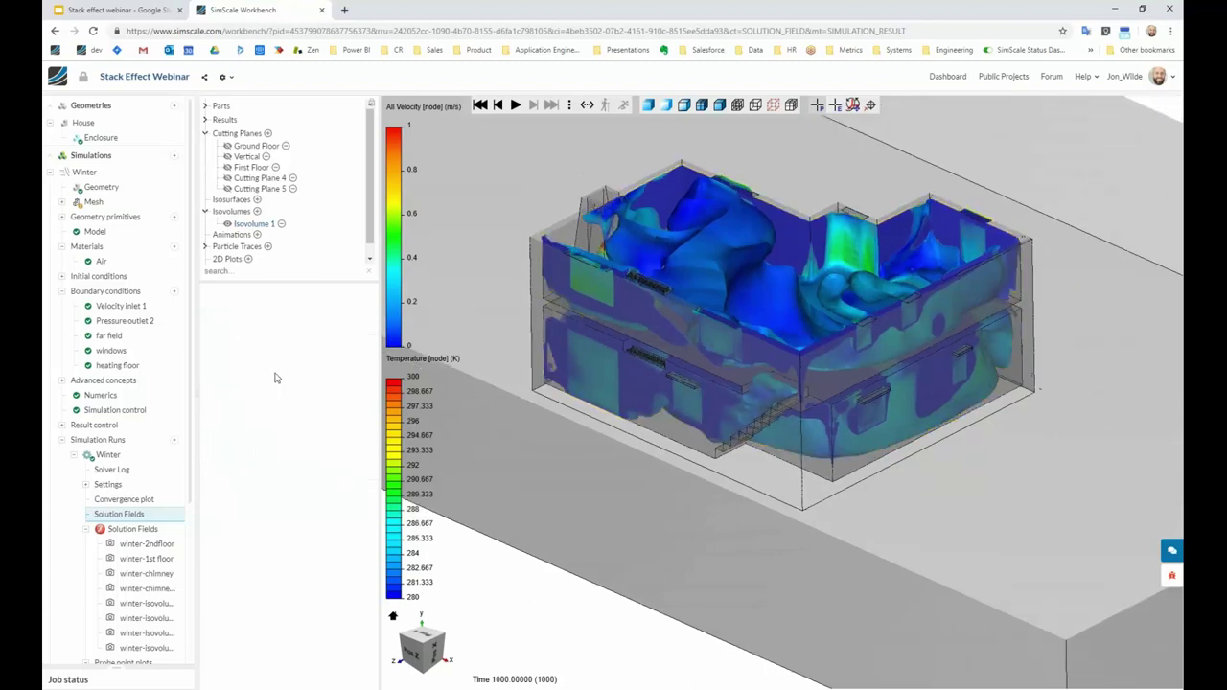
{"action": "left_click", "coordinate": [273, 225]}
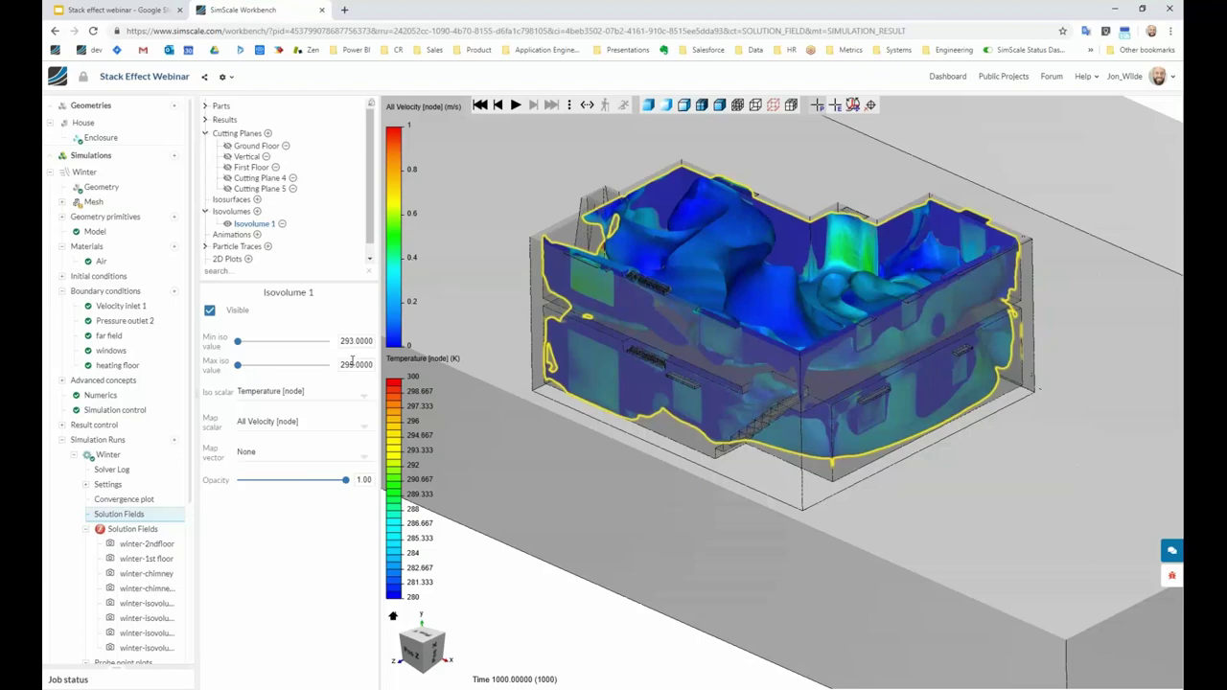
{"action": "left_click_drag", "start_coordinate": [622, 354], "coordinate": [741, 335]}
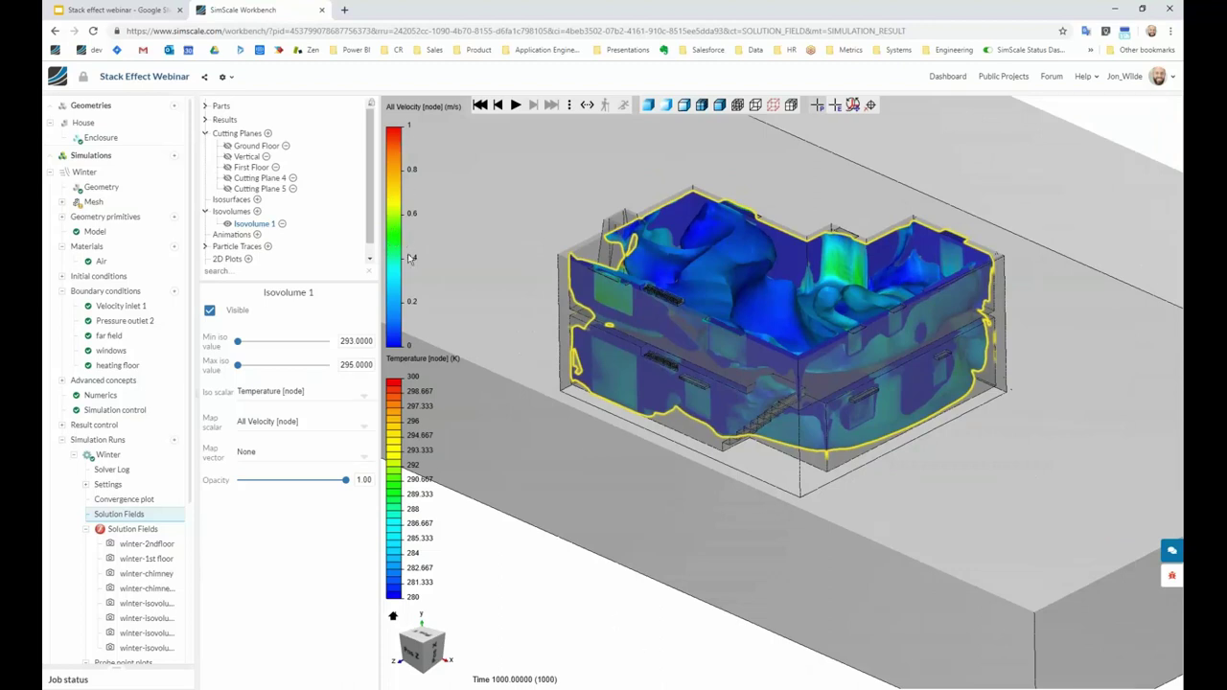
{"action": "left_click", "coordinate": [545, 591]}
{"action": "left_click_drag", "start_coordinate": [727, 372], "coordinate": [672, 361]}
{"action": "scroll", "coordinate": [549, 326], "scroll_direction": "up", "scroll_amount": 5}
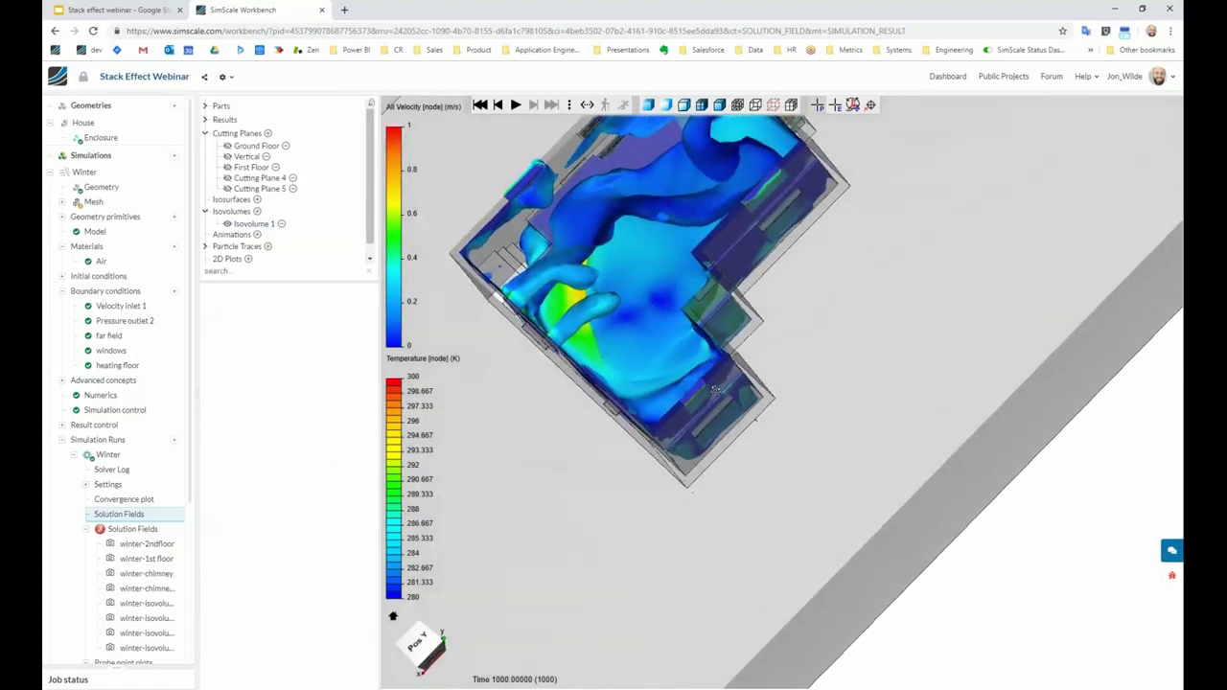
{"action": "scroll", "coordinate": [549, 326], "scroll_direction": "down", "scroll_amount": 5}
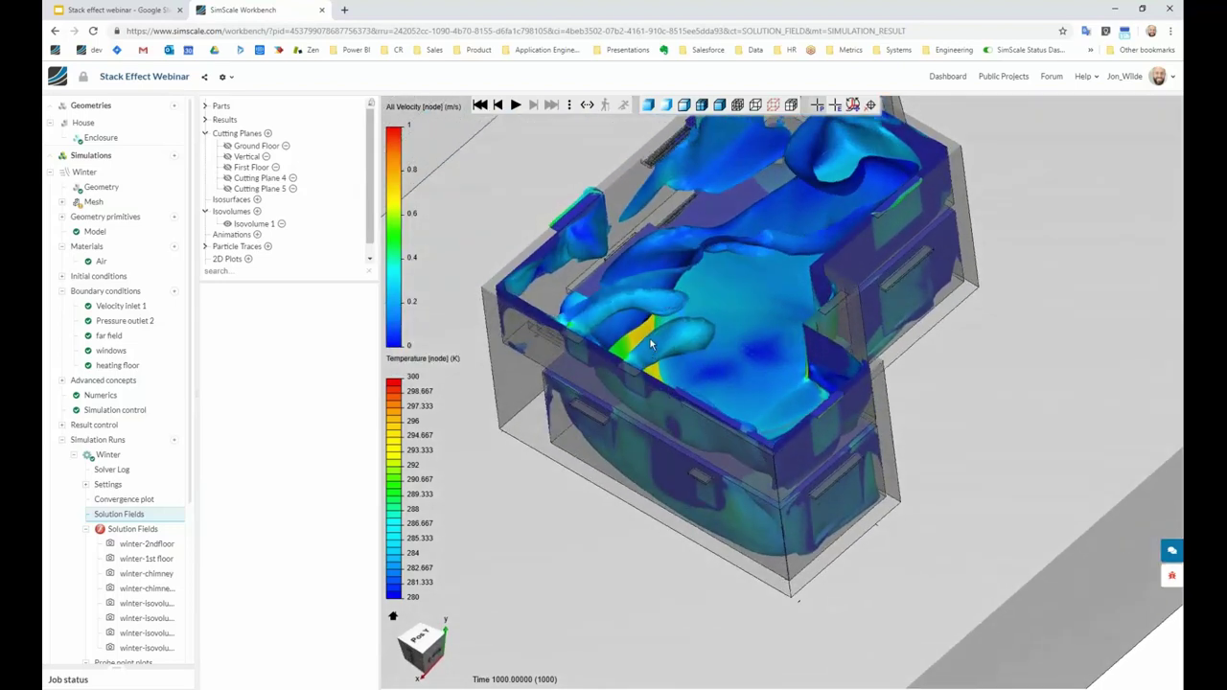
{"action": "left_click_drag", "start_coordinate": [650, 339], "coordinate": [632, 303]}
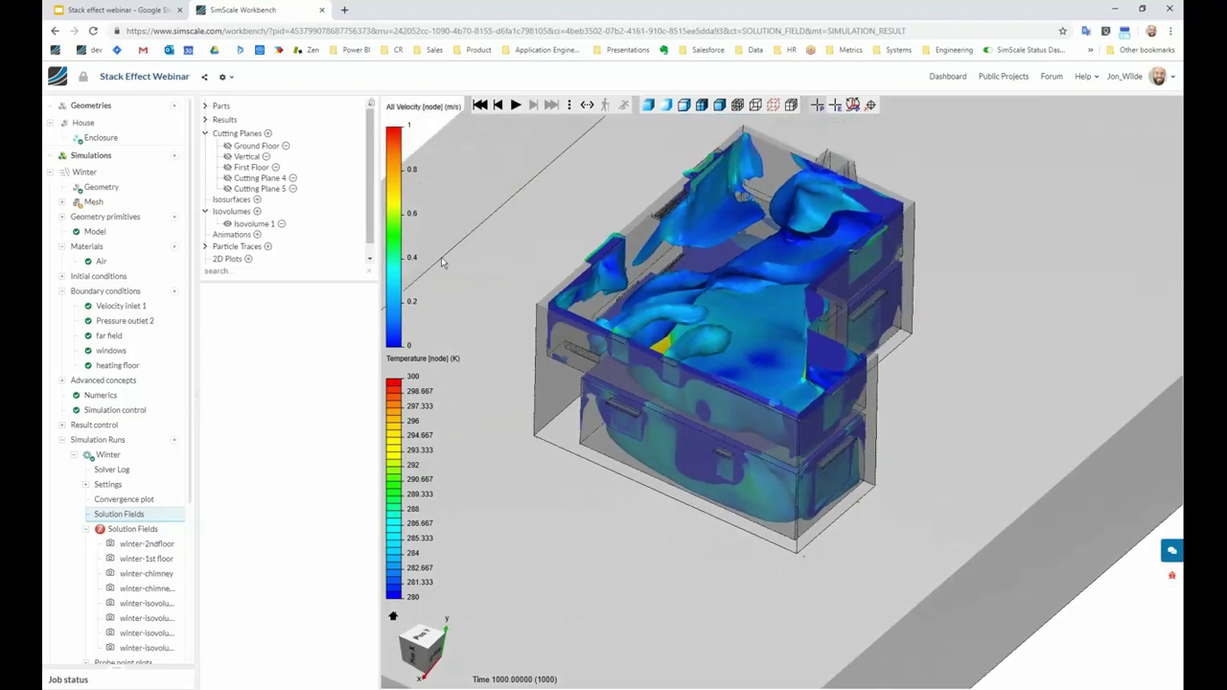
Replace Isovolume 1 in the view with Cutting Plane 5, with its normal along Y.
{"action": "left_click", "coordinate": [237, 223]}
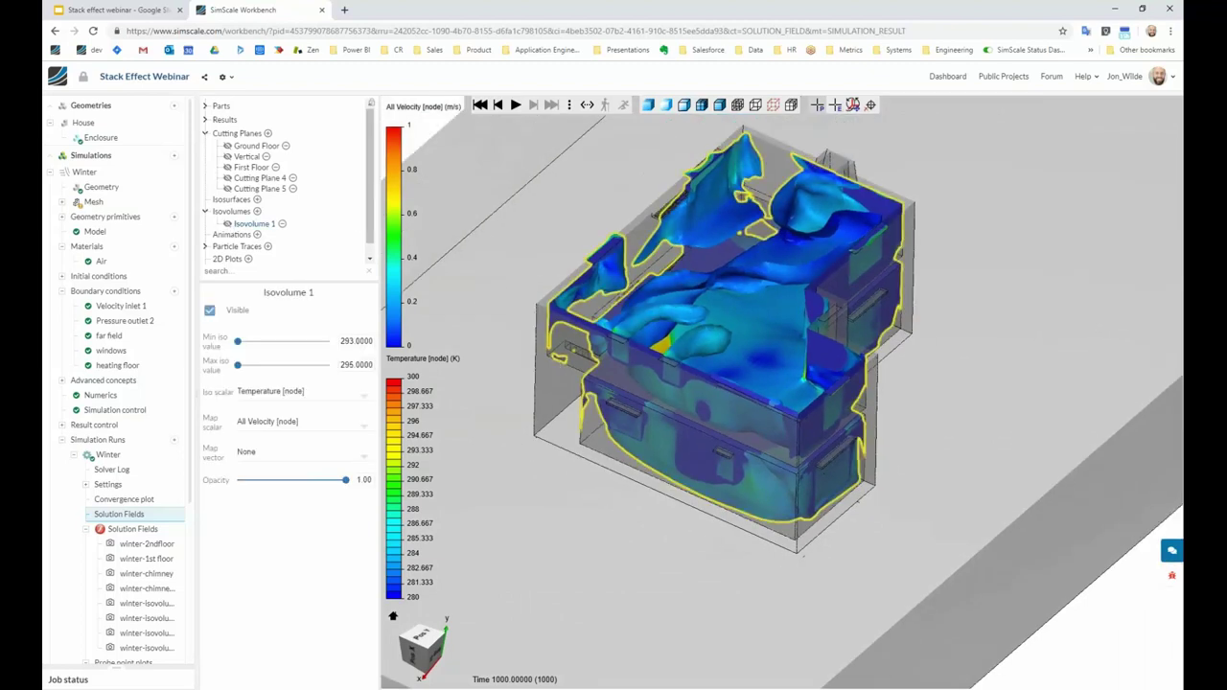
{"action": "left_click", "coordinate": [251, 189]}
{"action": "left_click", "coordinate": [210, 311]}
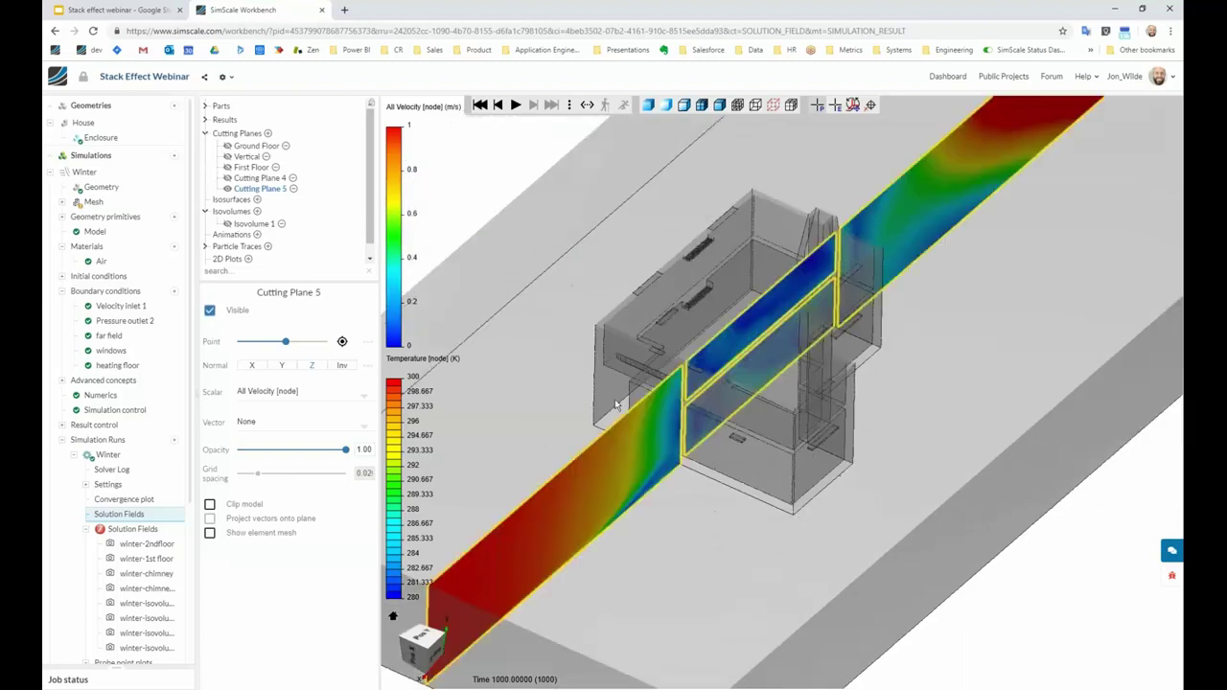
{"action": "left_click", "coordinate": [282, 365]}
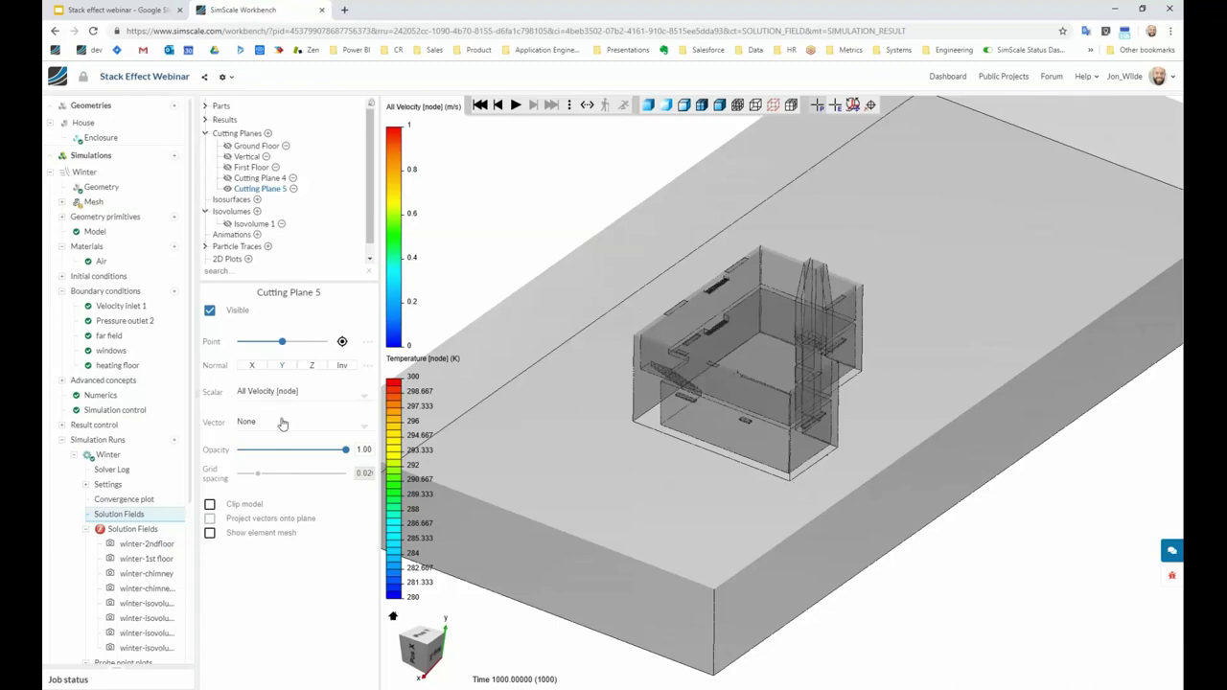
Lower Cutting Plane 5 so it slices horizontally through the house.
{"action": "scroll", "coordinate": [679, 437], "scroll_direction": "down", "scroll_amount": 3}
{"action": "left_click_drag", "start_coordinate": [724, 561], "coordinate": [727, 512]}
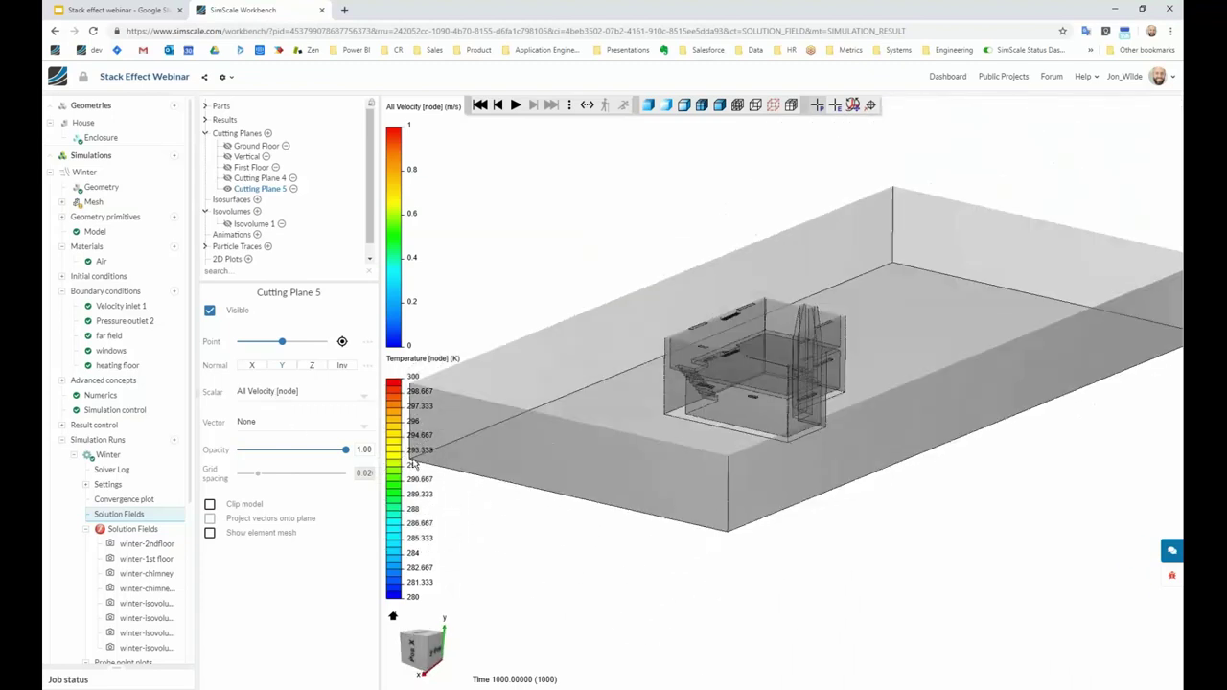
{"action": "left_click", "coordinate": [269, 343]}
{"action": "left_click_drag", "start_coordinate": [278, 347], "coordinate": [311, 342]}
{"action": "left_click", "coordinate": [243, 344]}
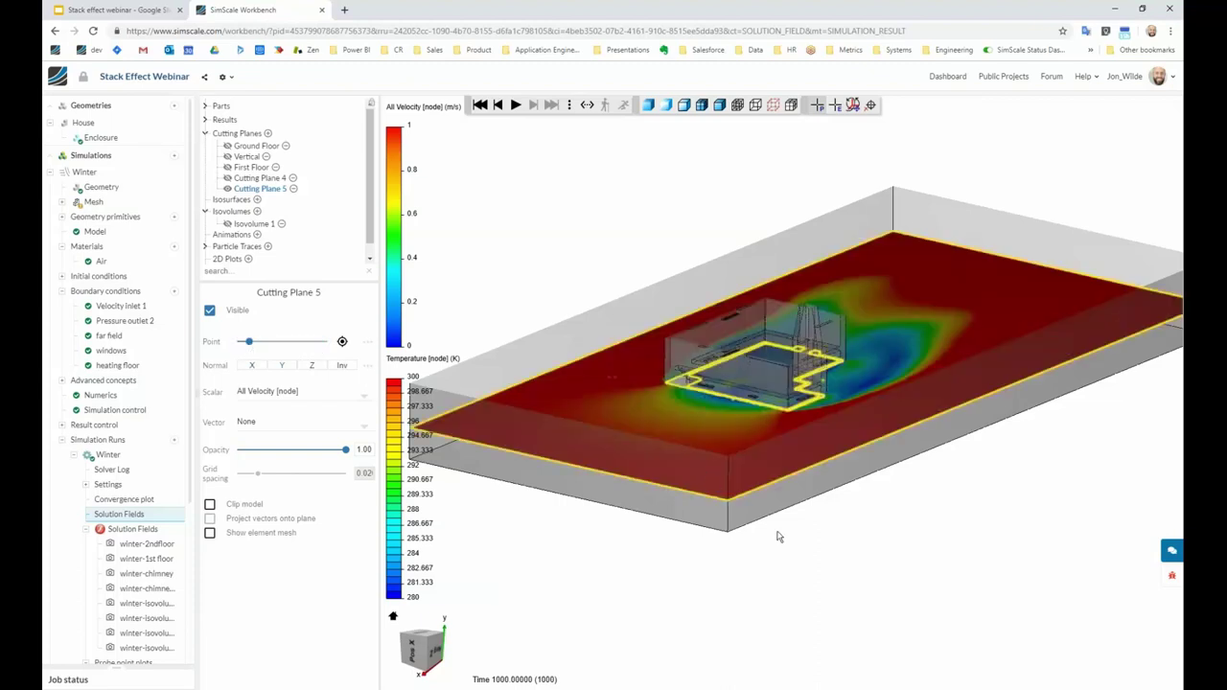
Fine-tune the height of Cutting Plane 5 so it cuts just above the floor slab between the two storeys.
{"action": "left_click_drag", "start_coordinate": [777, 536], "coordinate": [764, 592]}
{"action": "left_click", "coordinate": [256, 345]}
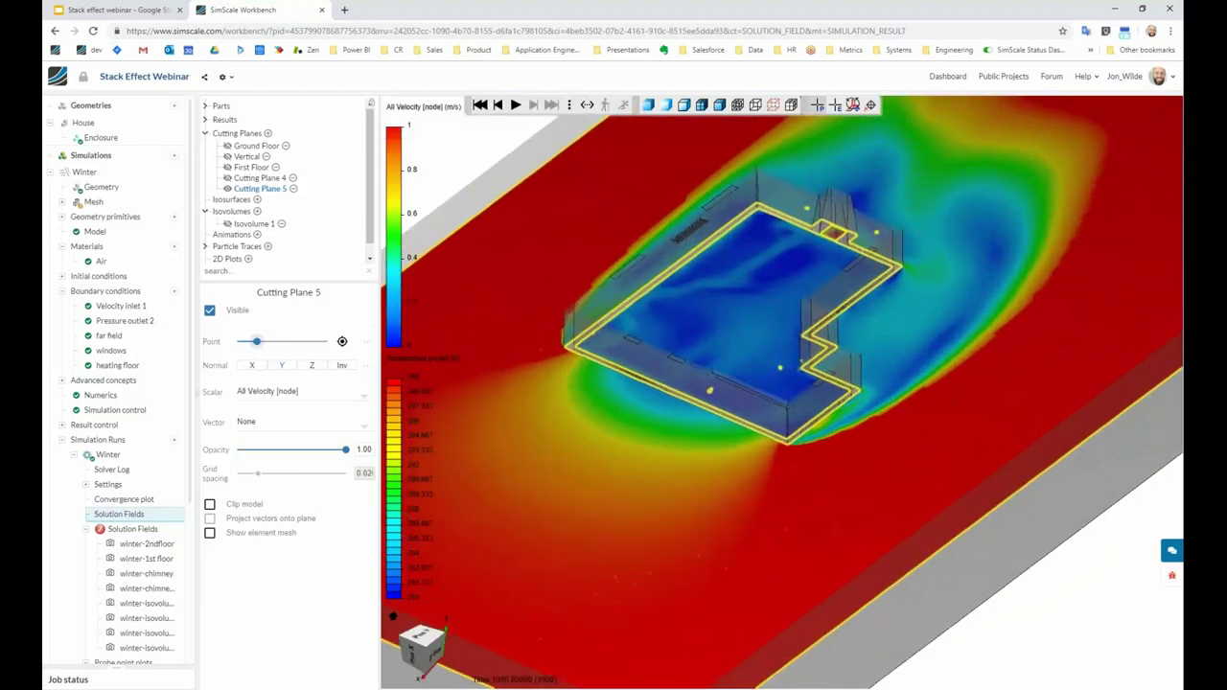
{"action": "left_click_drag", "start_coordinate": [767, 575], "coordinate": [767, 523]}
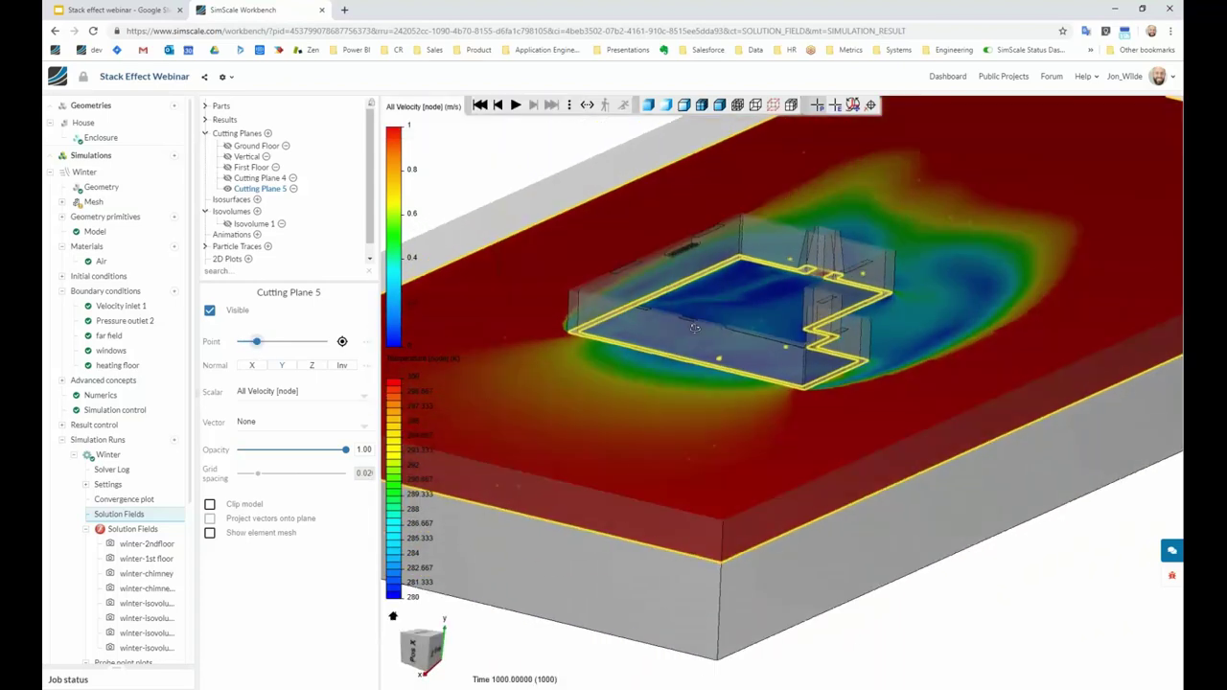
{"action": "left_click", "coordinate": [254, 342]}
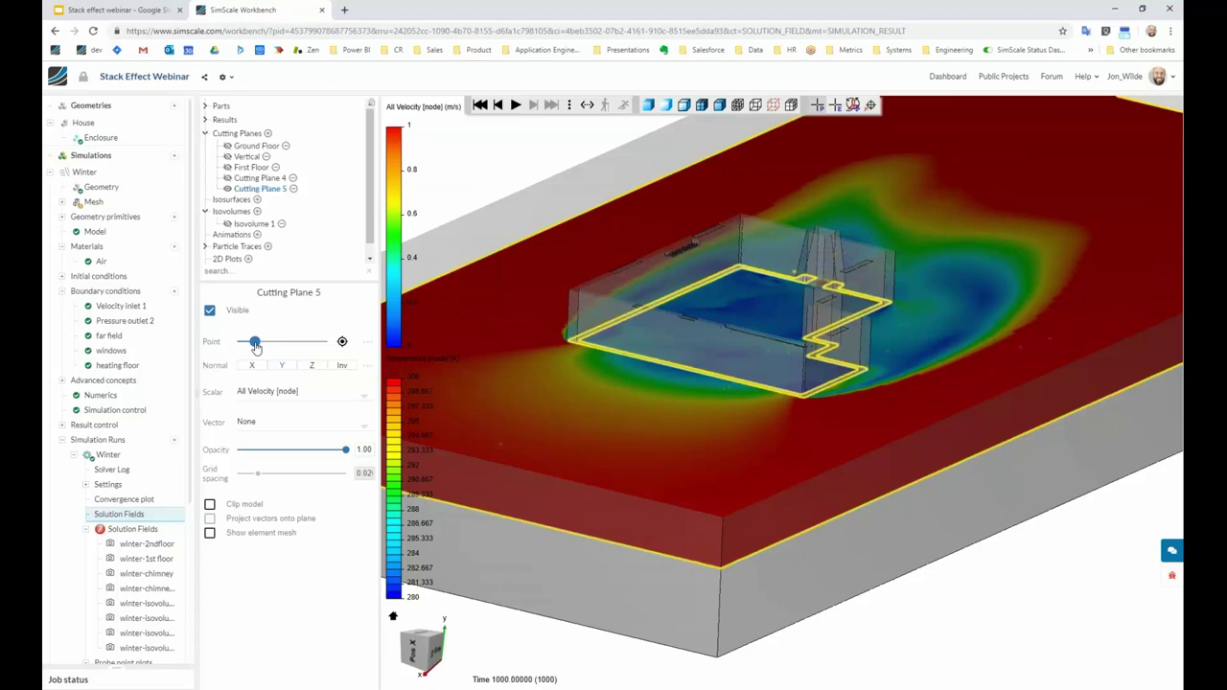
{"action": "left_click_drag", "start_coordinate": [256, 347], "coordinate": [253, 347]}
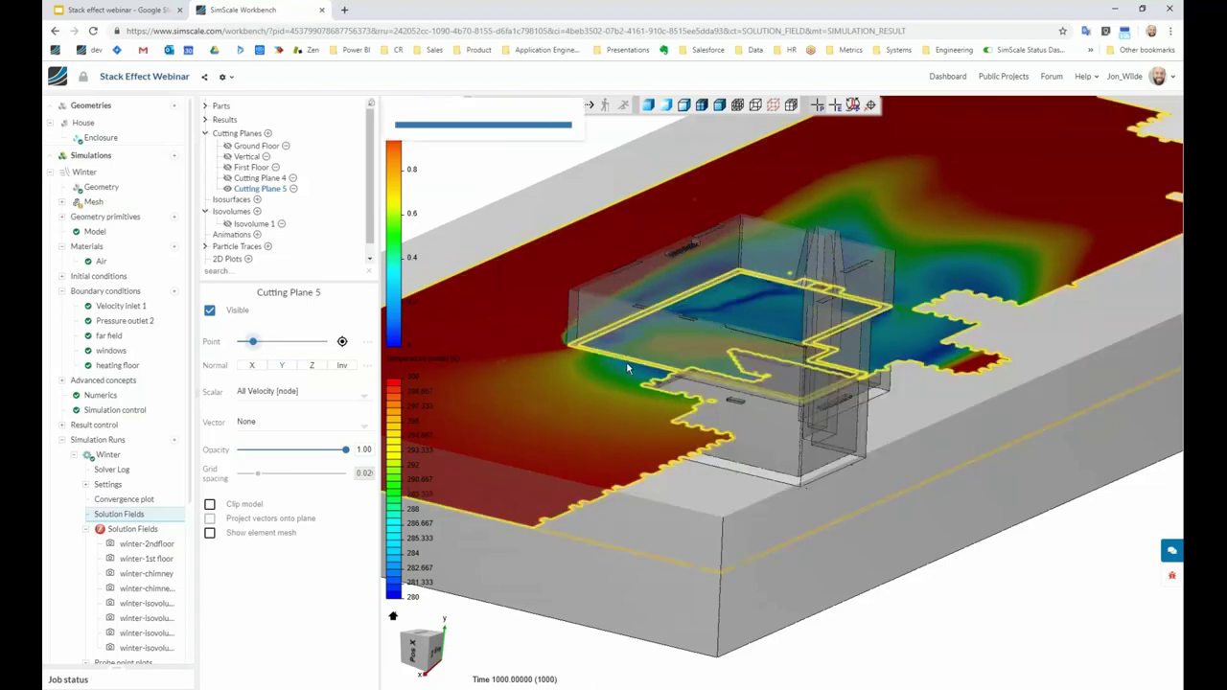
{"action": "left_click_drag", "start_coordinate": [628, 368], "coordinate": [619, 415]}
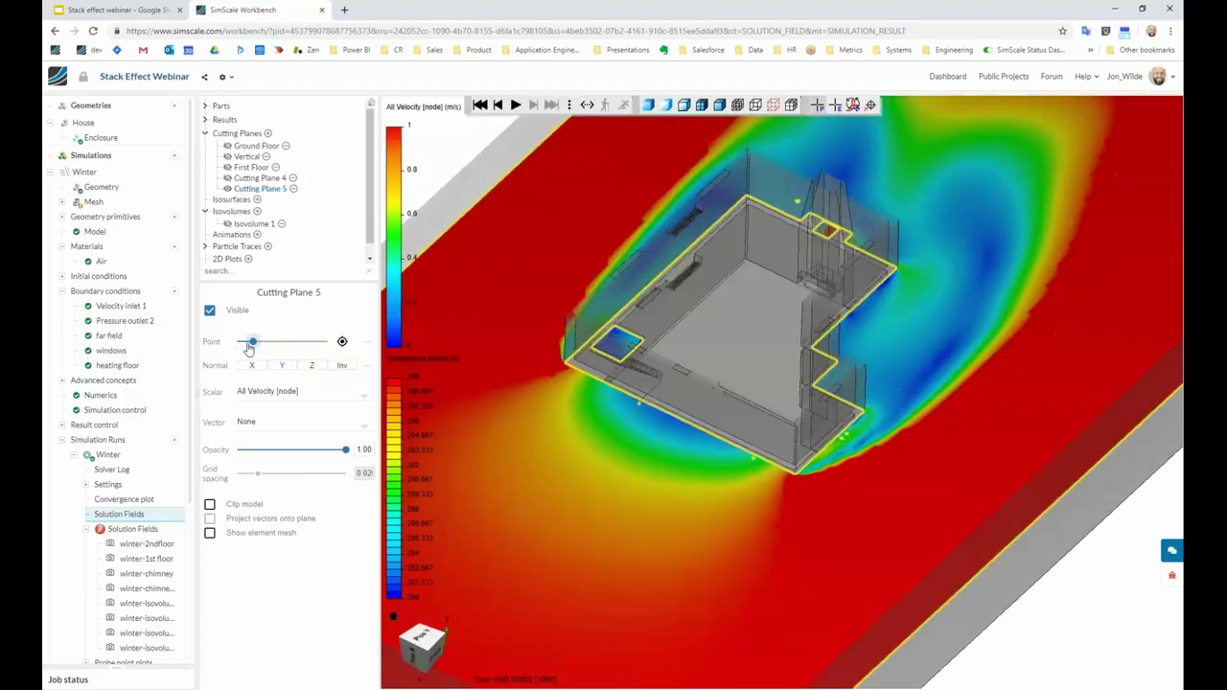
{"action": "left_click_drag", "start_coordinate": [253, 347], "coordinate": [255, 344]}
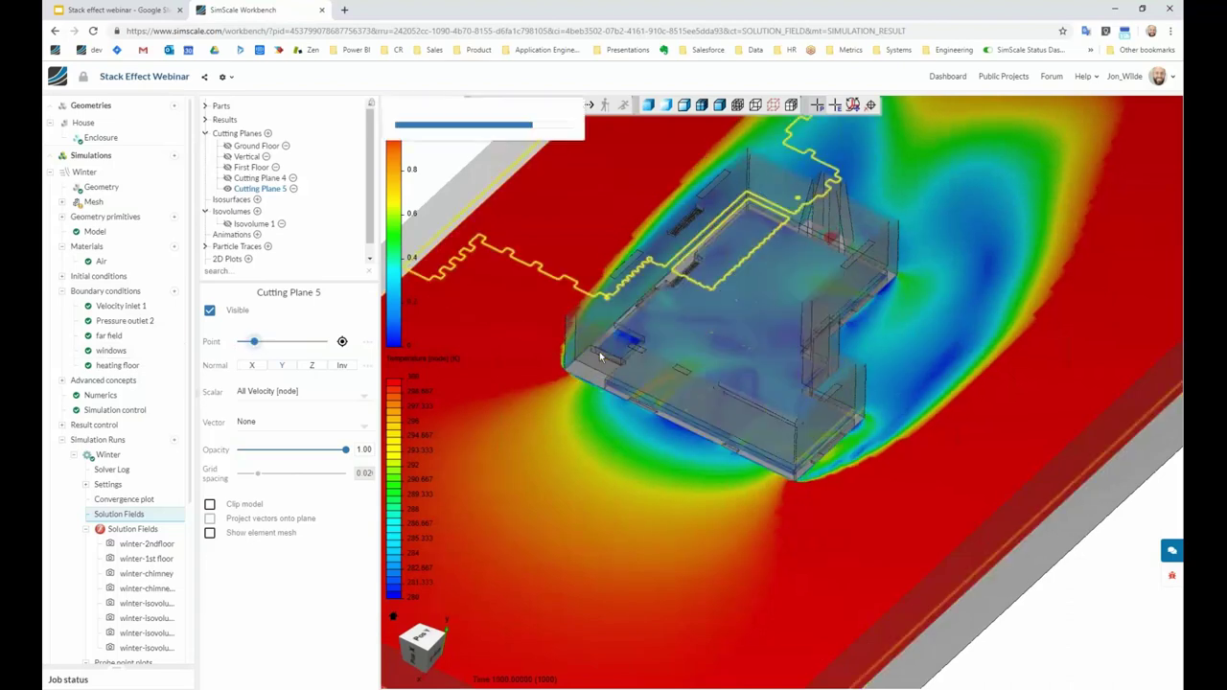
Examine the velocity jet crossing the upper storey on Cutting Plane 5 and the flow around the house.
{"action": "left_click_drag", "start_coordinate": [724, 410], "coordinate": [744, 427]}
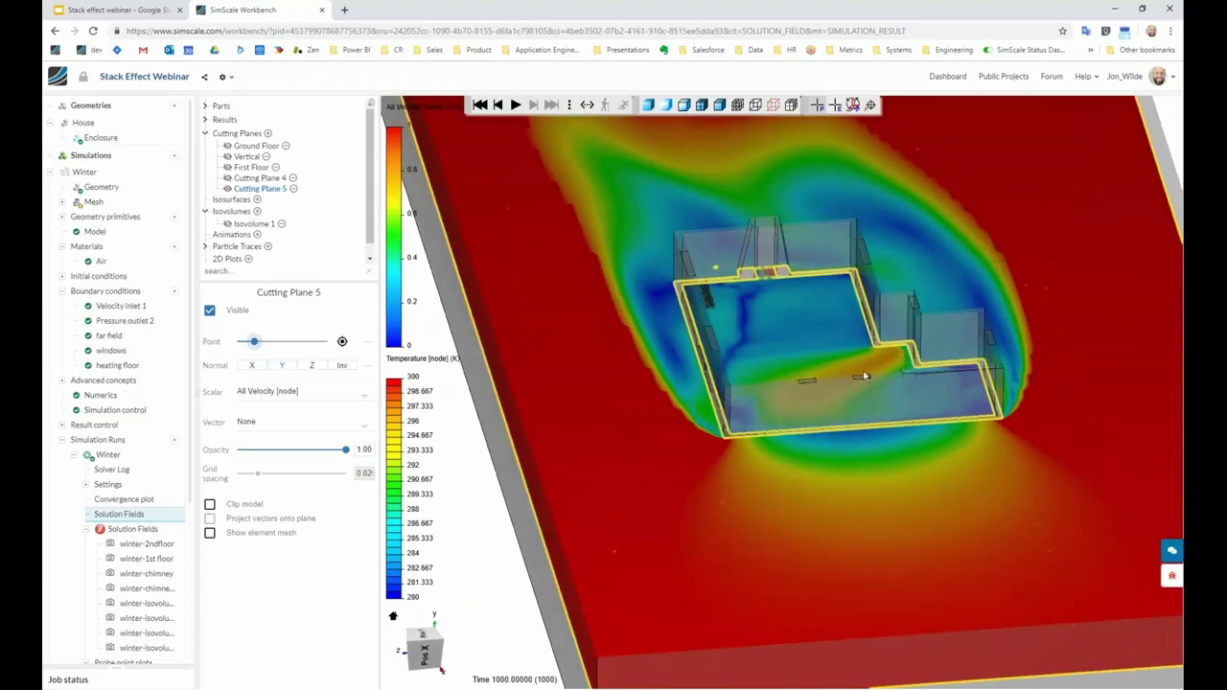
{"action": "left_click_drag", "start_coordinate": [865, 377], "coordinate": [891, 357]}
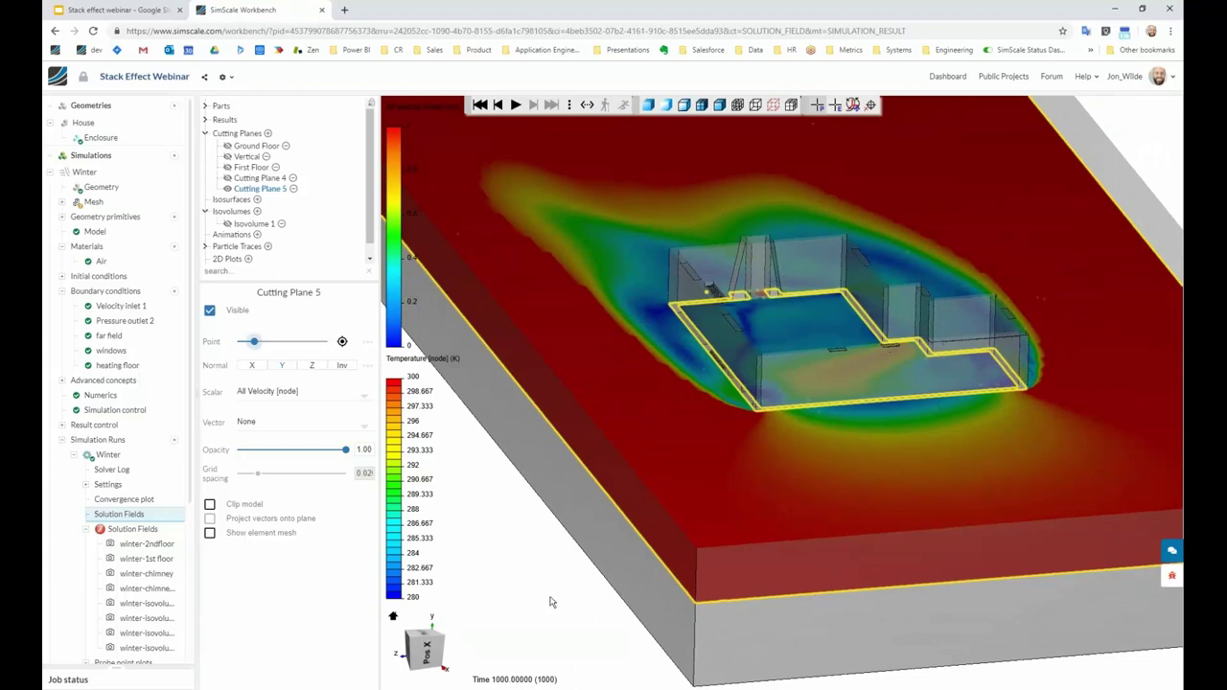
{"action": "left_click_drag", "start_coordinate": [551, 602], "coordinate": [838, 436]}
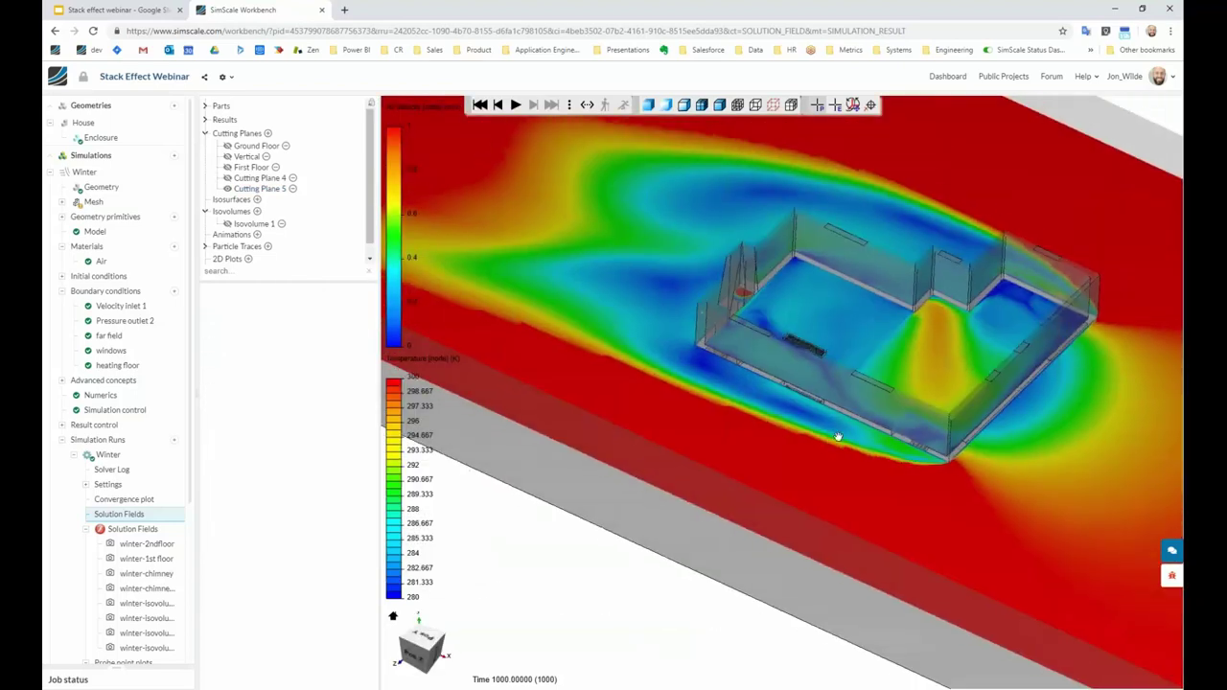
{"action": "left_click_drag", "start_coordinate": [855, 364], "coordinate": [796, 350]}
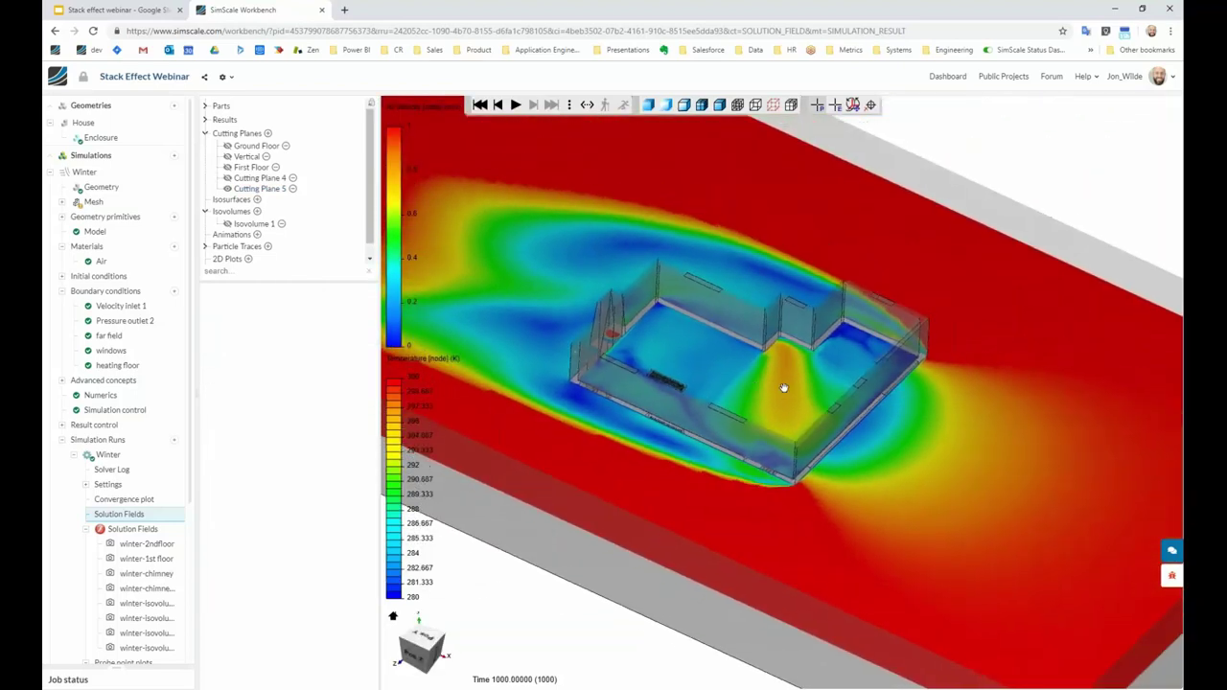
{"action": "scroll", "coordinate": [783, 388], "scroll_direction": "up", "scroll_amount": 3}
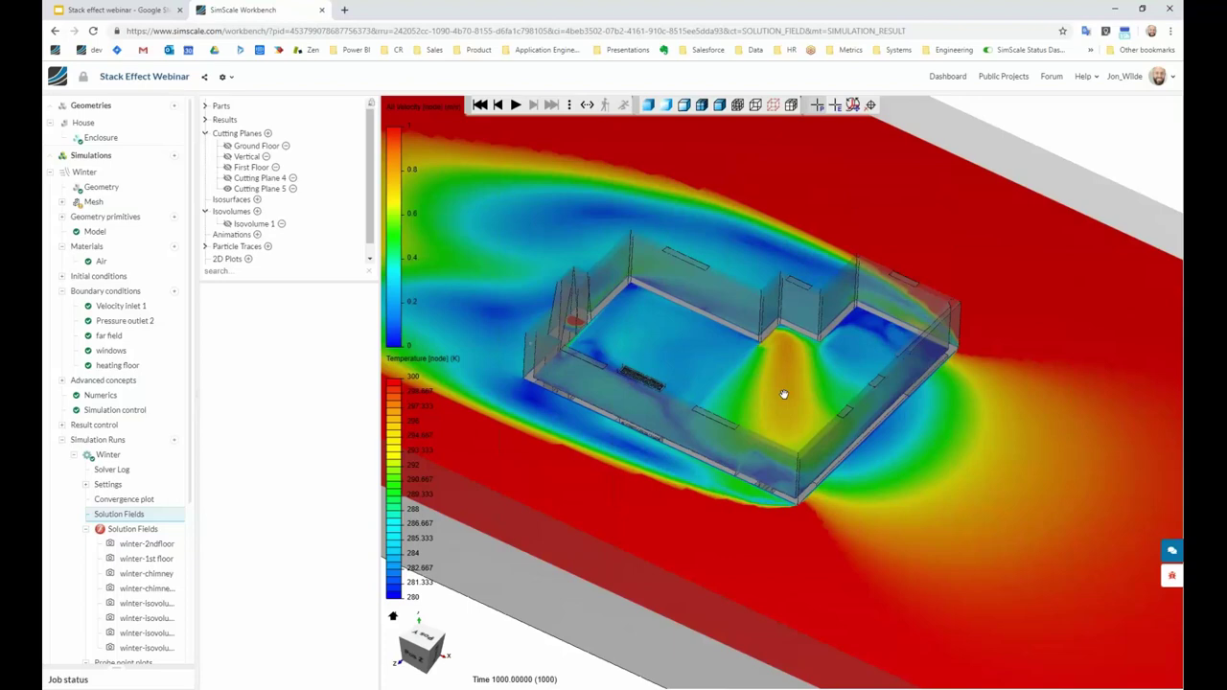
Display Cutting Plane 4 together with Cutting Plane 5 and shift it further back through the house, past the chimney.
{"action": "left_click_drag", "start_coordinate": [783, 394], "coordinate": [773, 385]}
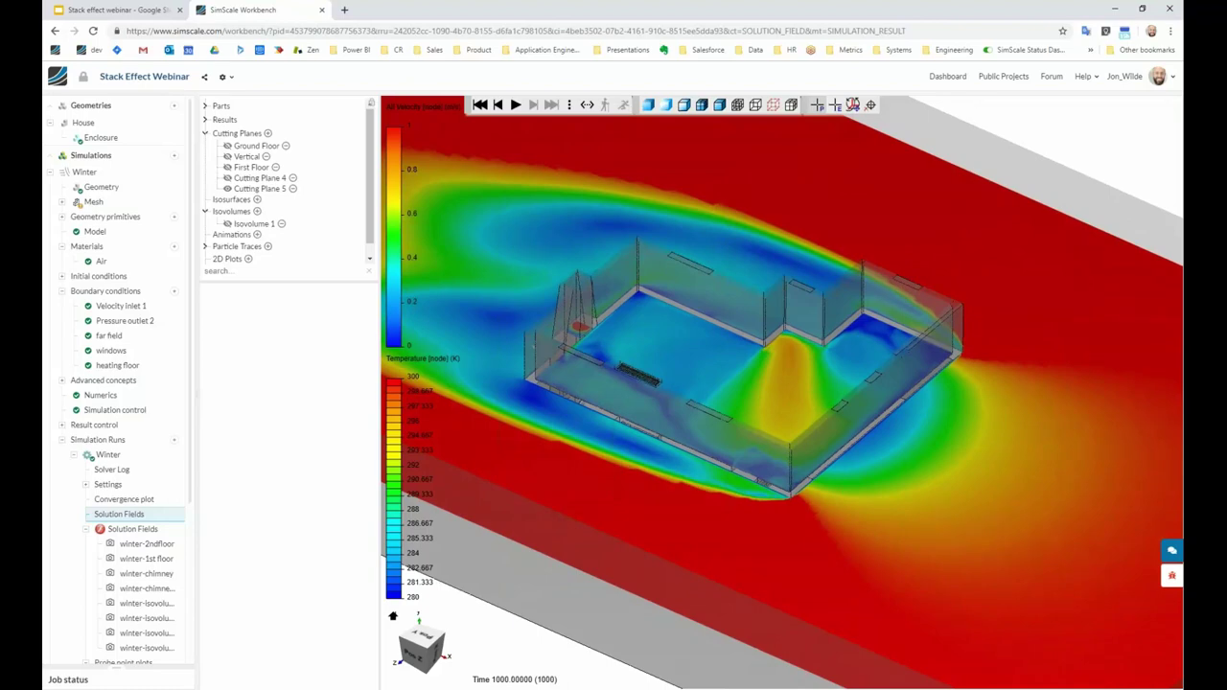
{"action": "left_click", "coordinate": [257, 180]}
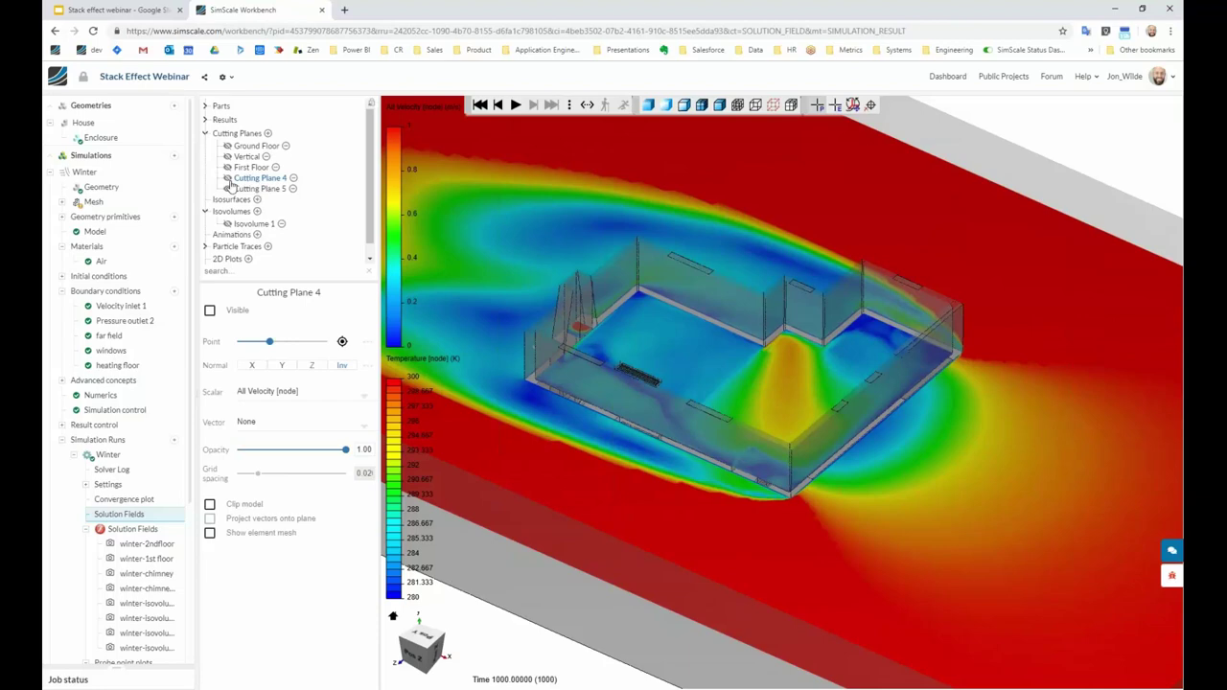
{"action": "left_click", "coordinate": [209, 310]}
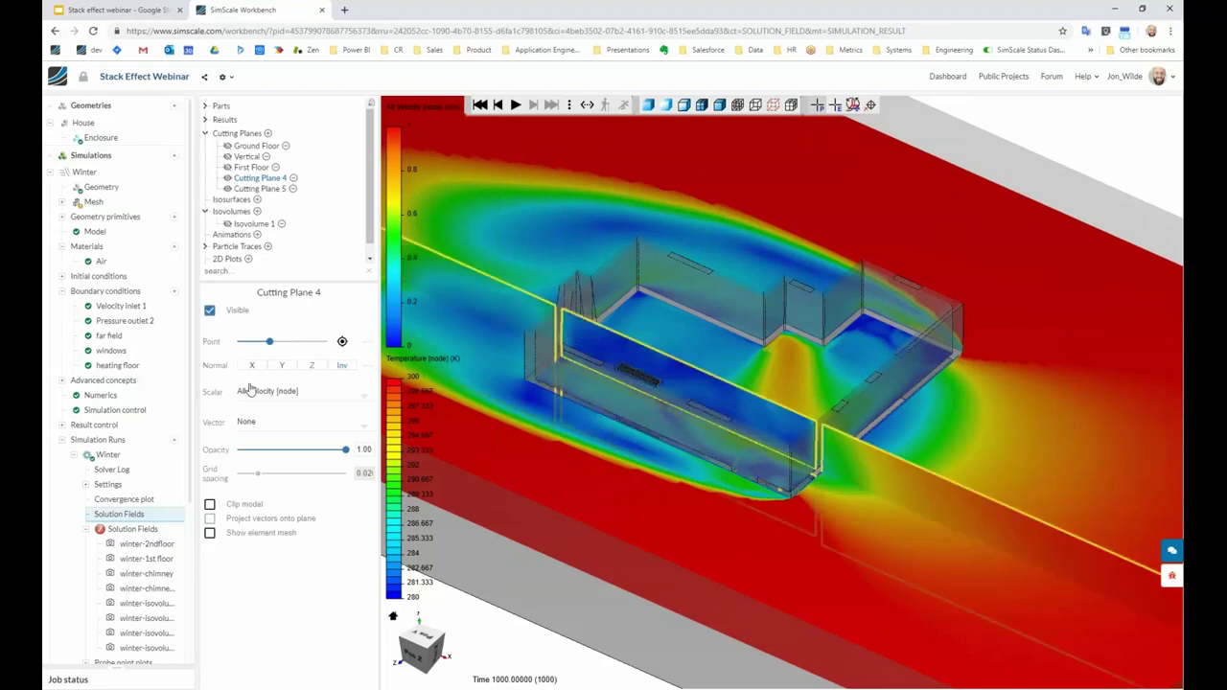
{"action": "left_click_drag", "start_coordinate": [269, 343], "coordinate": [277, 343]}
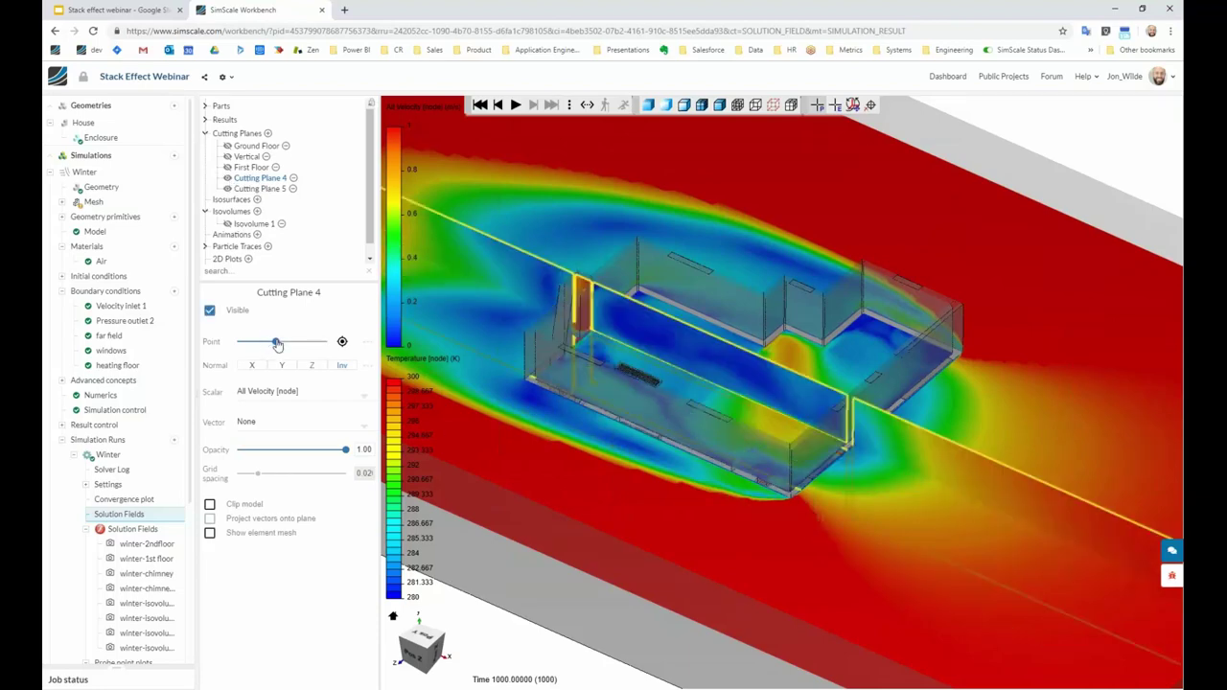
{"action": "left_click", "coordinate": [264, 189]}
{"action": "left_click", "coordinate": [266, 178]}
{"action": "left_click_drag", "start_coordinate": [283, 350], "coordinate": [289, 350]}
{"action": "left_click_drag", "start_coordinate": [589, 376], "coordinate": [735, 436]}
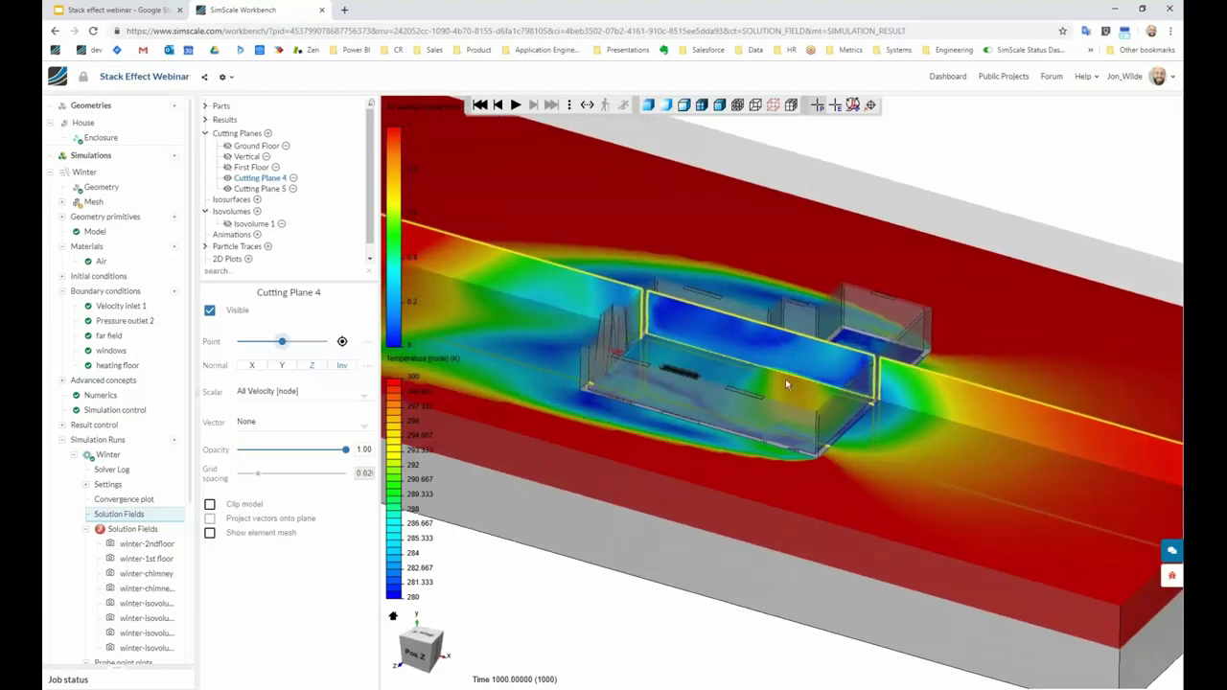
{"action": "left_click_drag", "start_coordinate": [796, 383], "coordinate": [801, 342]}
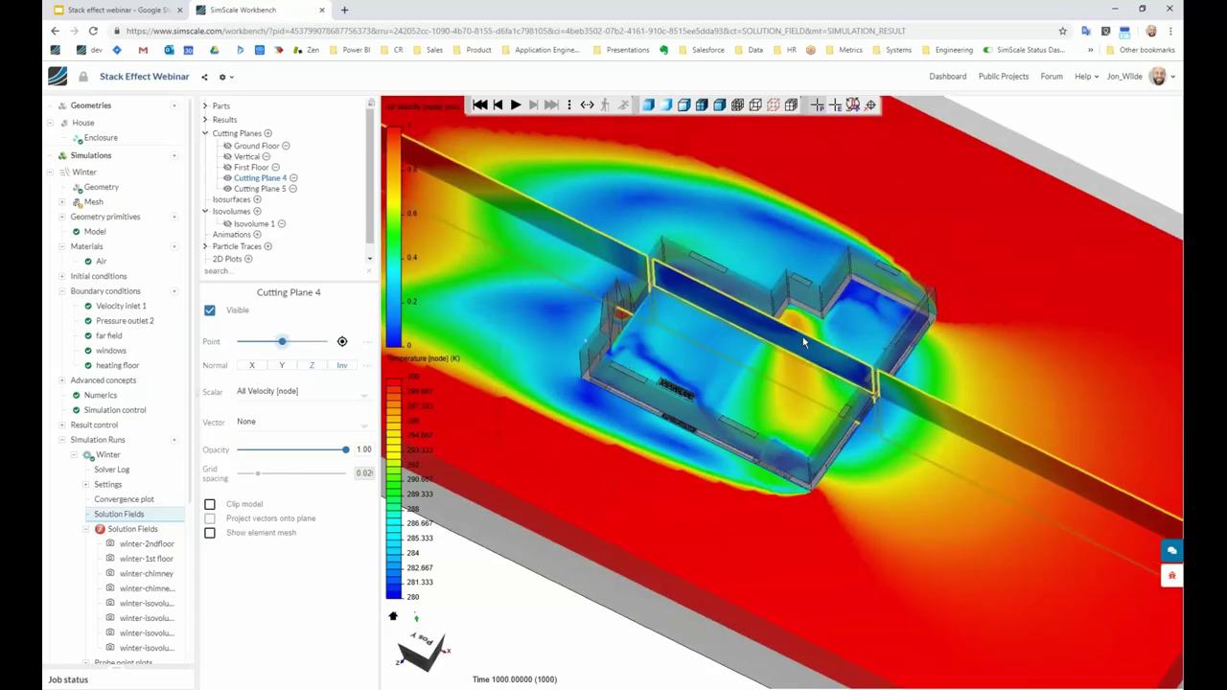
{"action": "left_click_drag", "start_coordinate": [795, 397], "coordinate": [823, 359]}
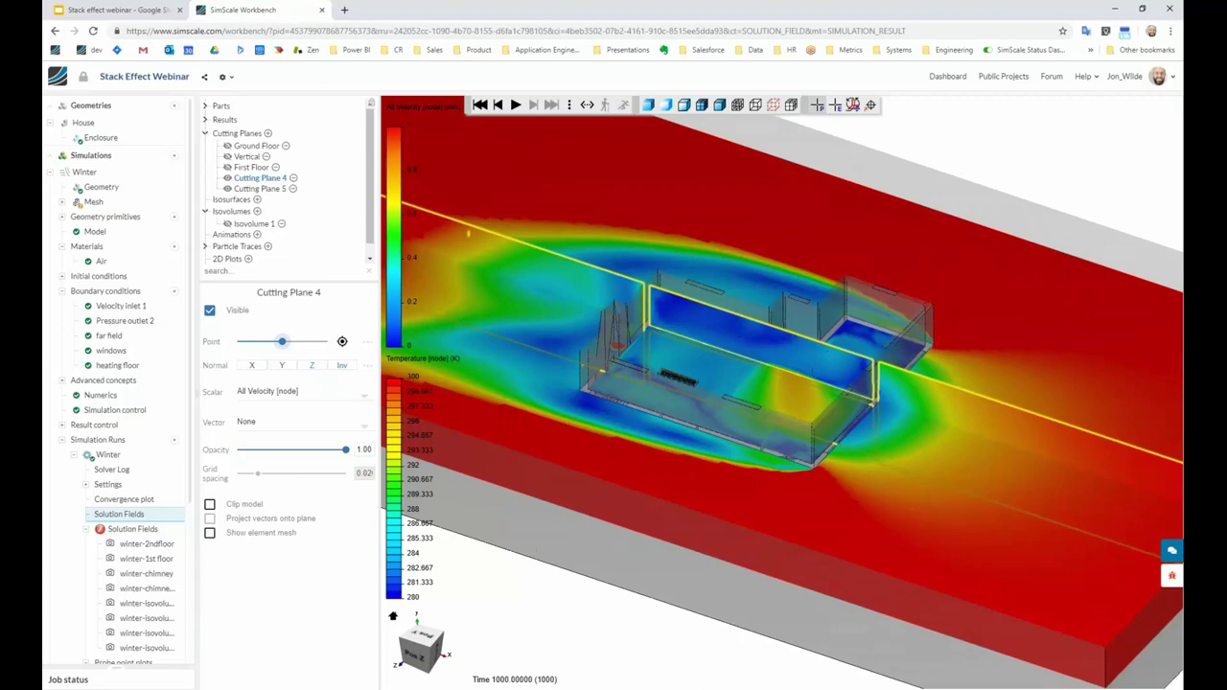
Hide Cutting Planes 4 and 5 and display the Vertical cutting plane with temperature and velocity vectors.
{"action": "left_click", "coordinate": [227, 179]}
{"action": "left_click", "coordinate": [228, 189]}
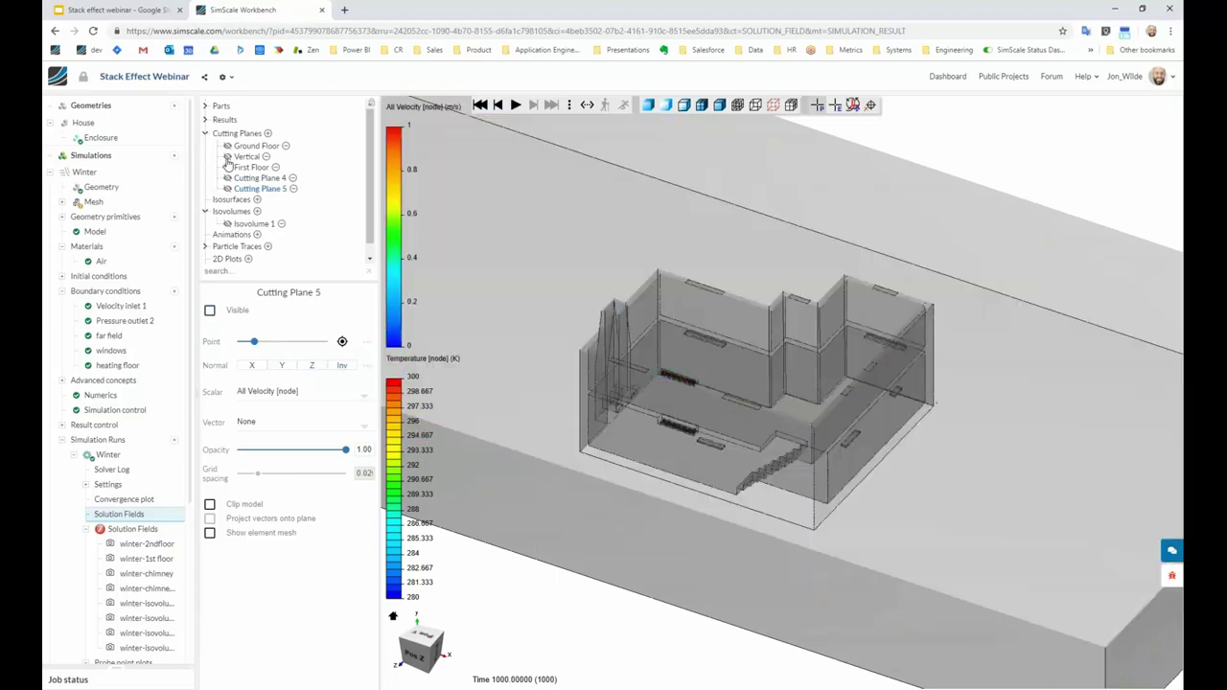
{"action": "left_click", "coordinate": [228, 157]}
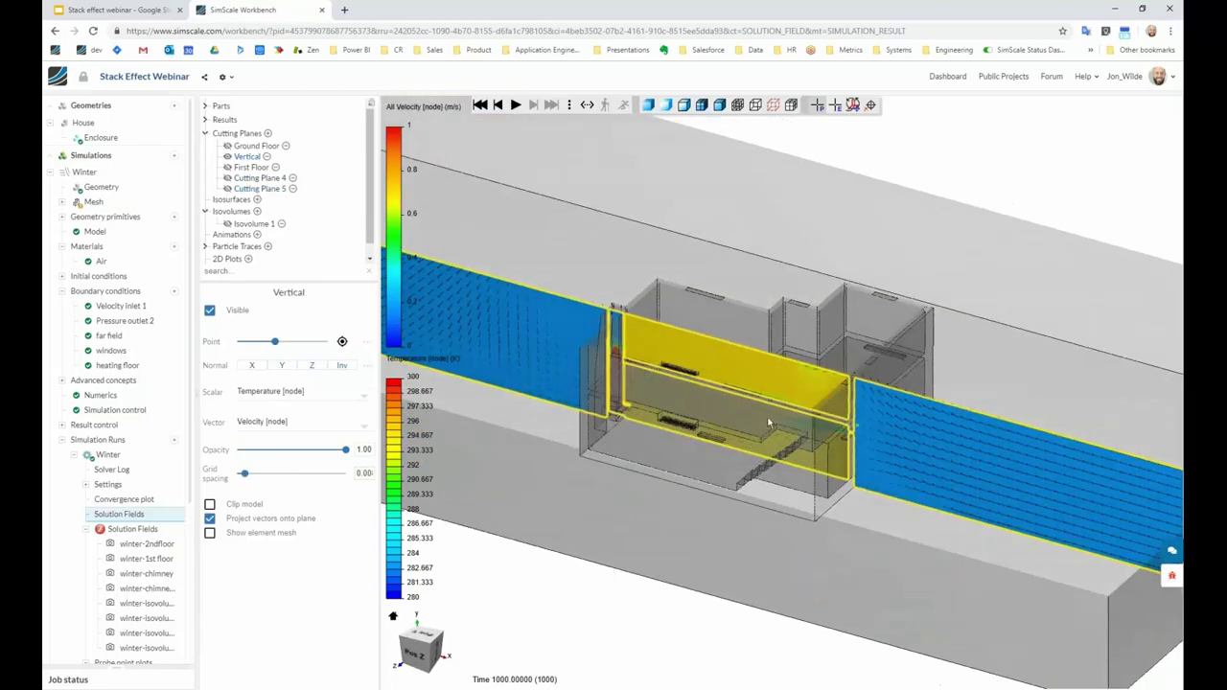
{"action": "scroll", "coordinate": [772, 420], "scroll_direction": "up", "scroll_amount": 5}
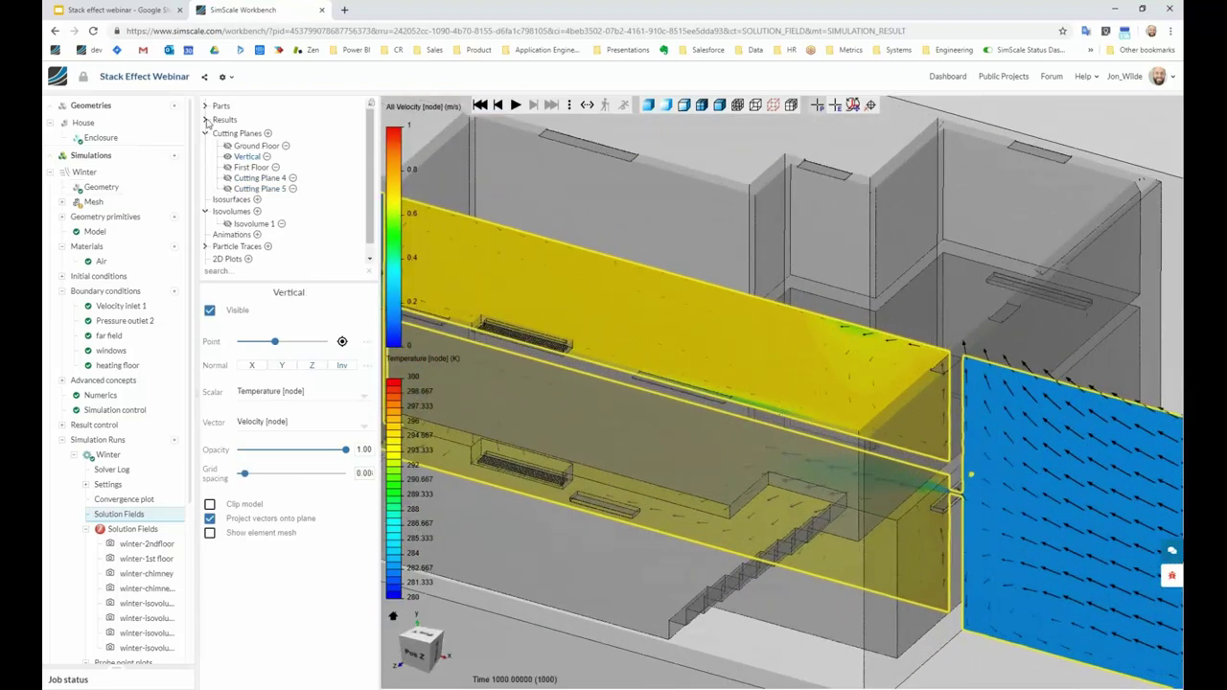
Reduce the vector grid spacing on the Vertical plane and inspect the denser arrows around the window openings.
{"action": "left_click_drag", "start_coordinate": [245, 473], "coordinate": [241, 474]}
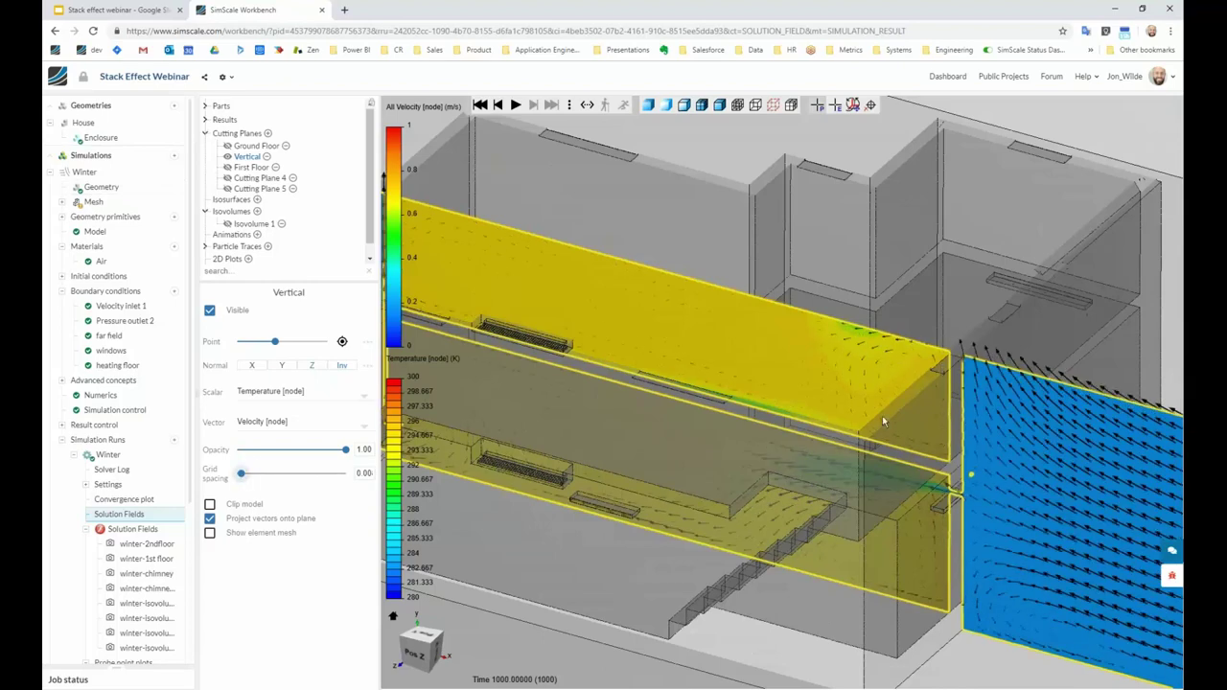
{"action": "scroll", "coordinate": [890, 360], "scroll_direction": "up", "scroll_amount": 5}
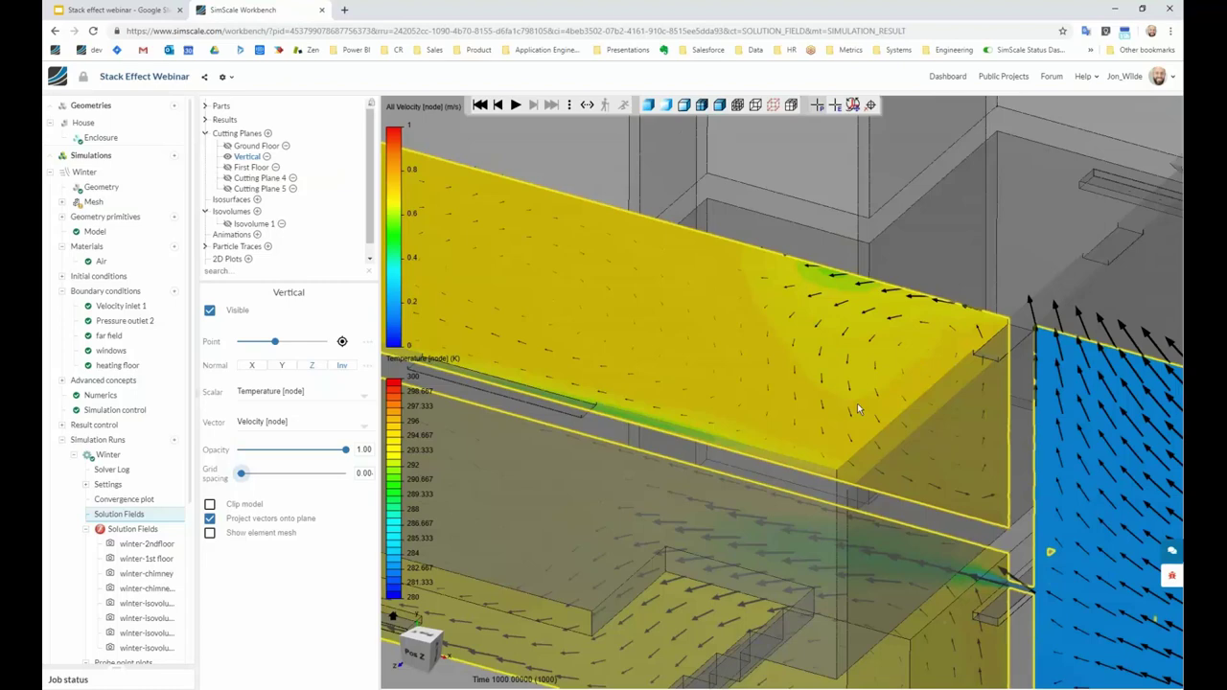
{"action": "scroll", "coordinate": [857, 410], "scroll_direction": "down", "scroll_amount": 3}
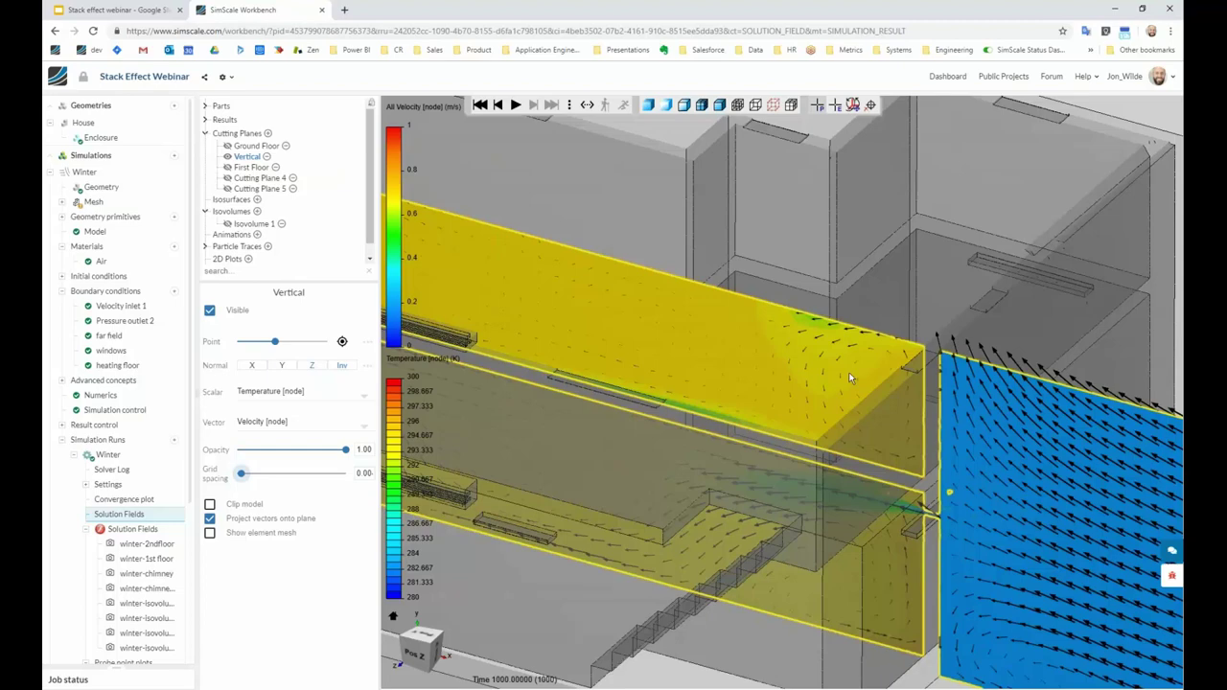
{"action": "scroll", "coordinate": [850, 378], "scroll_direction": "down", "scroll_amount": 3}
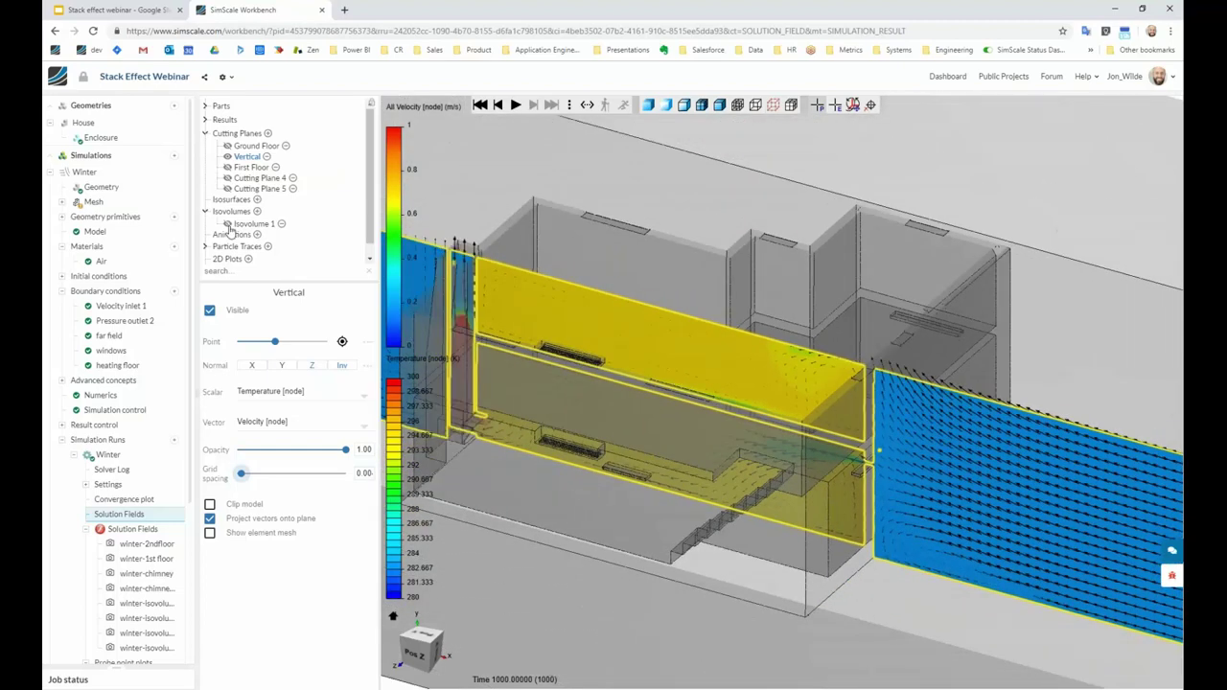
Hide the Vertical cutting plane and display the Traces from fire particle trace.
{"action": "left_click", "coordinate": [227, 156]}
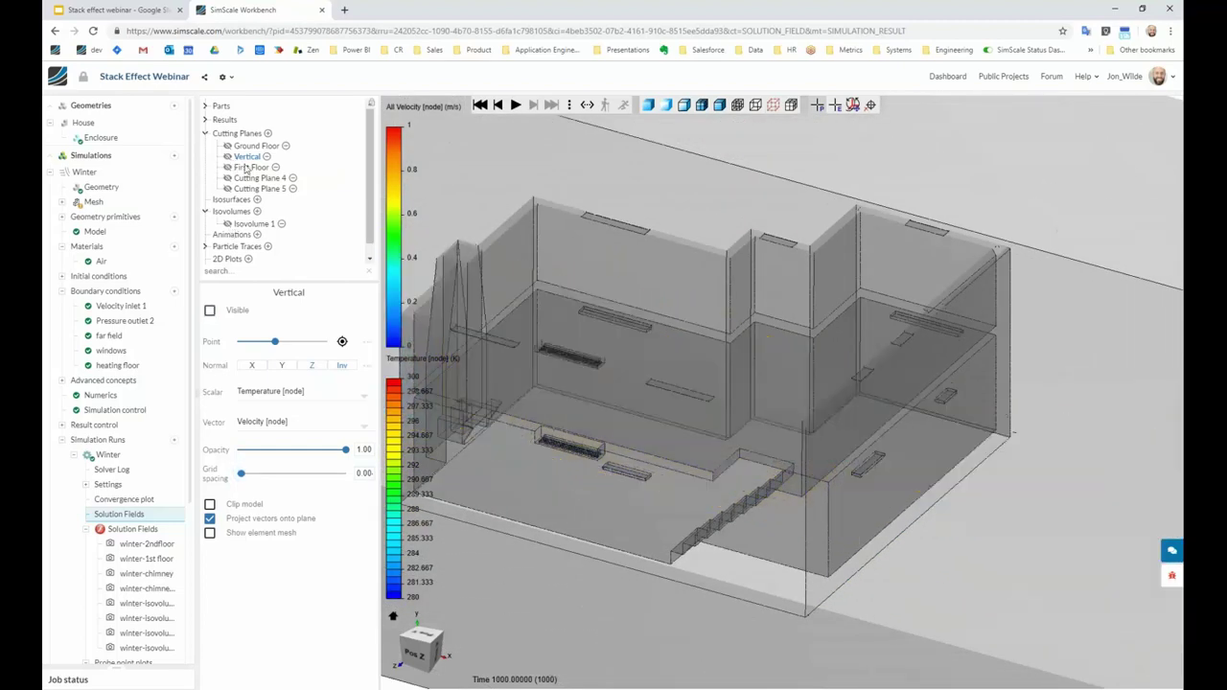
{"action": "left_click", "coordinate": [249, 167]}
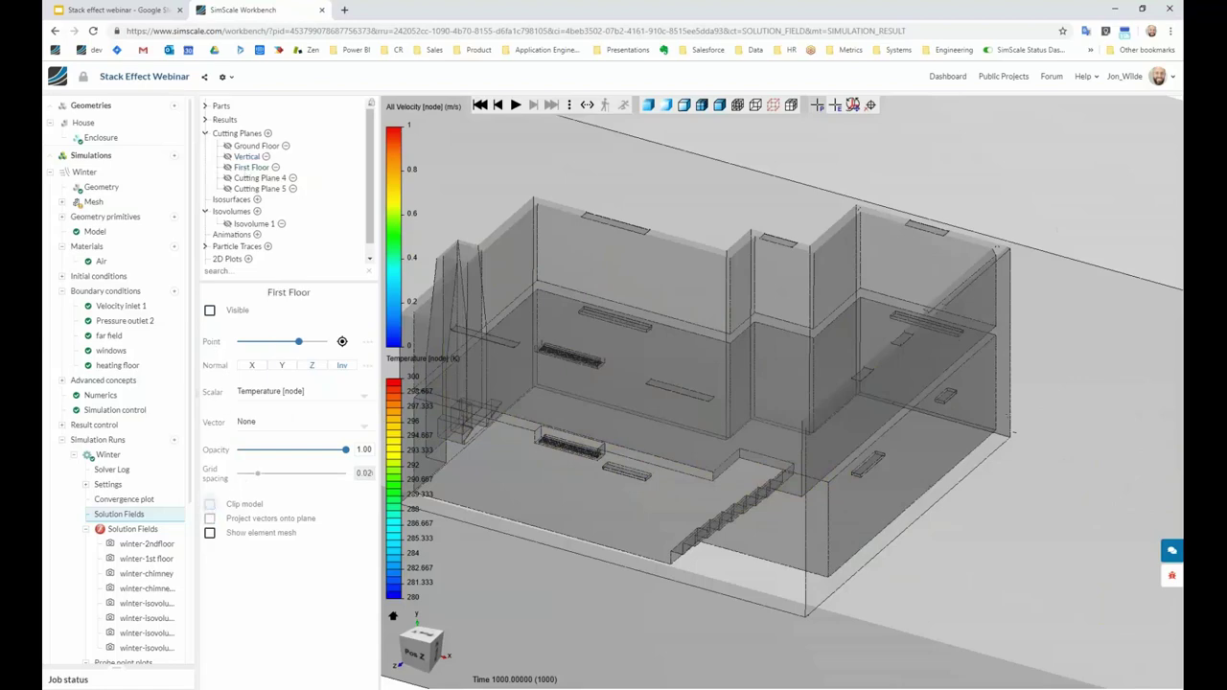
{"action": "left_click", "coordinate": [205, 247]}
{"action": "scroll", "coordinate": [754, 322], "scroll_direction": "down", "scroll_amount": 4}
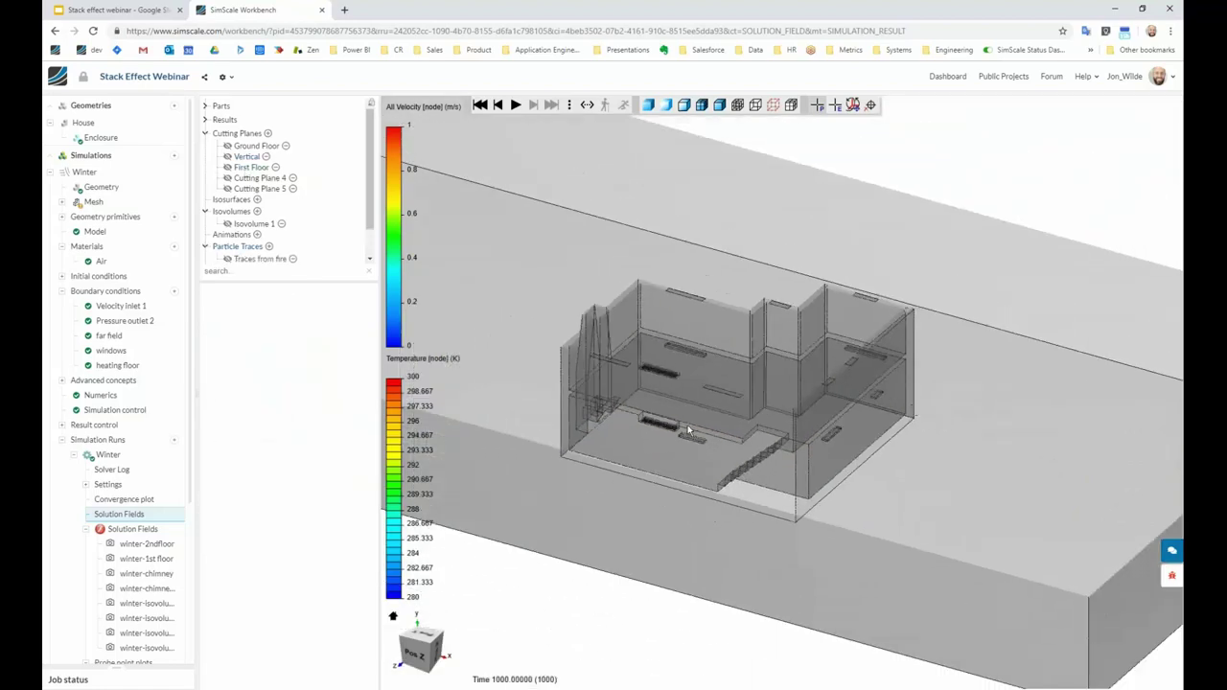
{"action": "left_click_drag", "start_coordinate": [687, 430], "coordinate": [658, 427]}
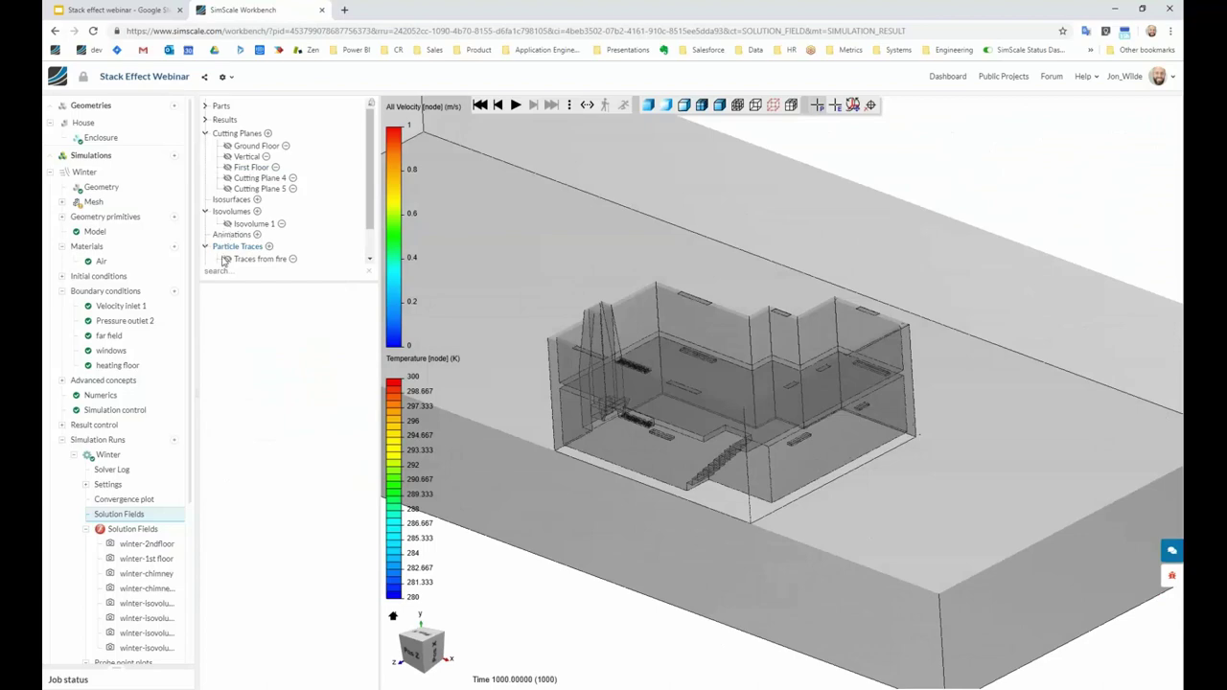
{"action": "left_click", "coordinate": [226, 259]}
{"action": "left_click", "coordinate": [247, 259]}
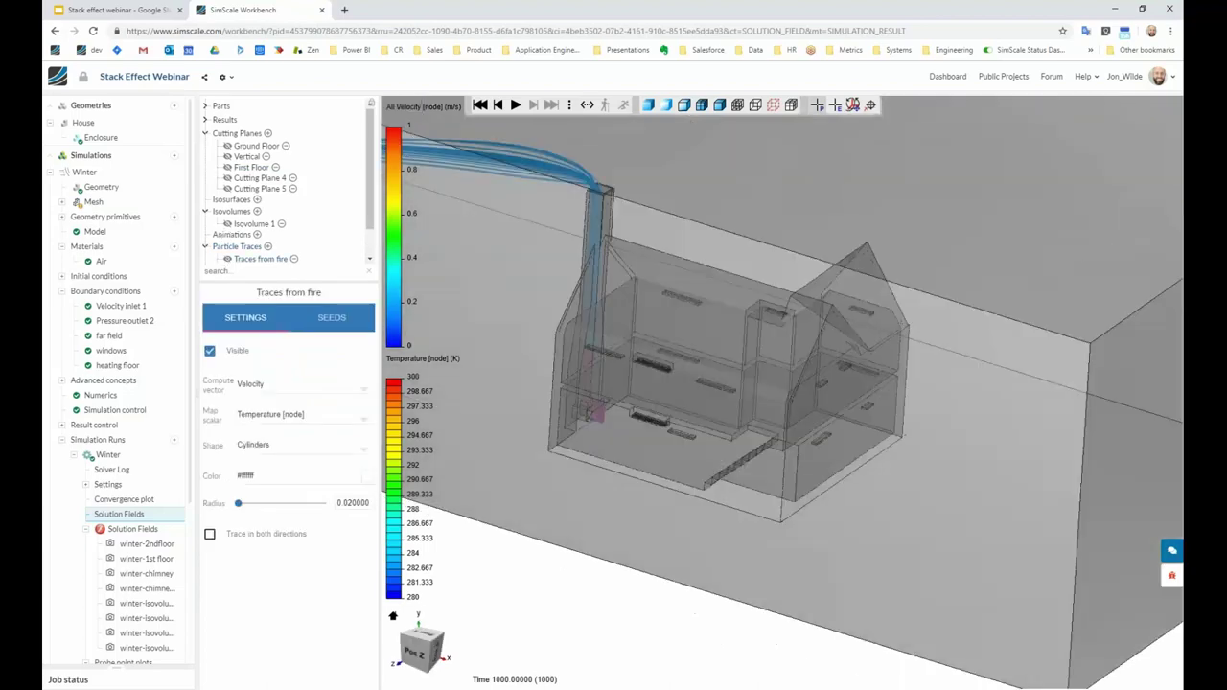
{"action": "left_click_drag", "start_coordinate": [672, 422], "coordinate": [614, 370]}
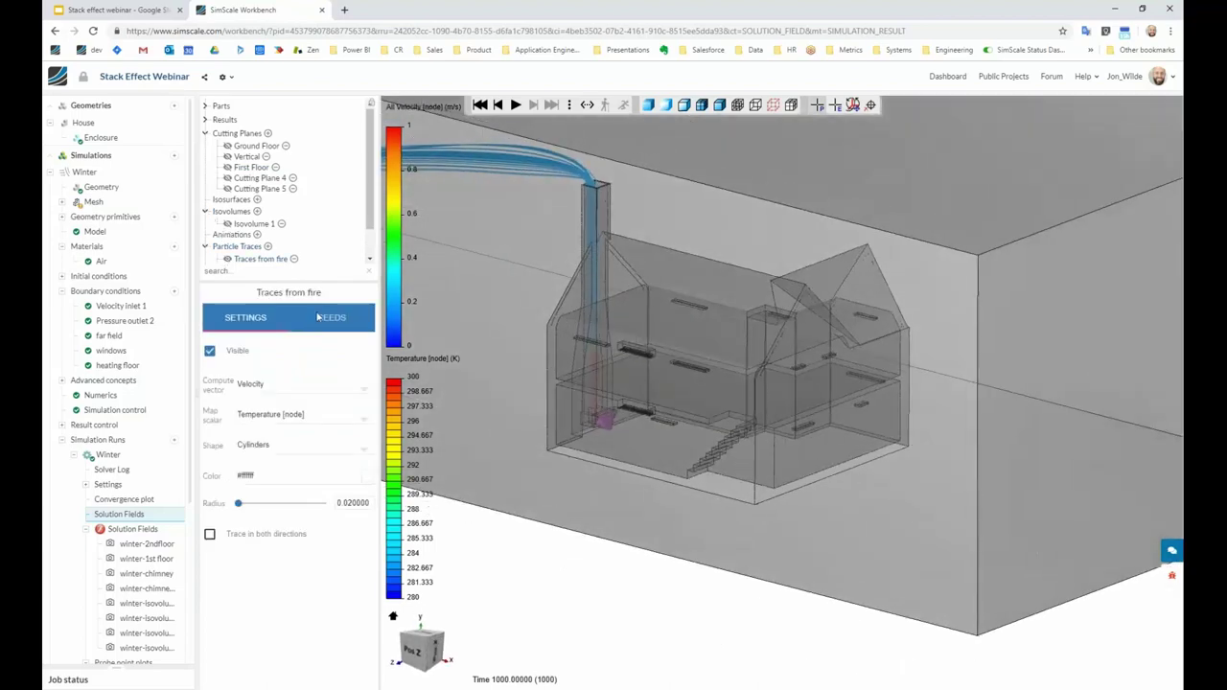
Examine the temperature-coloured particle traces from the fireplace, up through the chimney and out into the surrounding air.
{"action": "scroll", "coordinate": [758, 435], "scroll_direction": "up", "scroll_amount": 5}
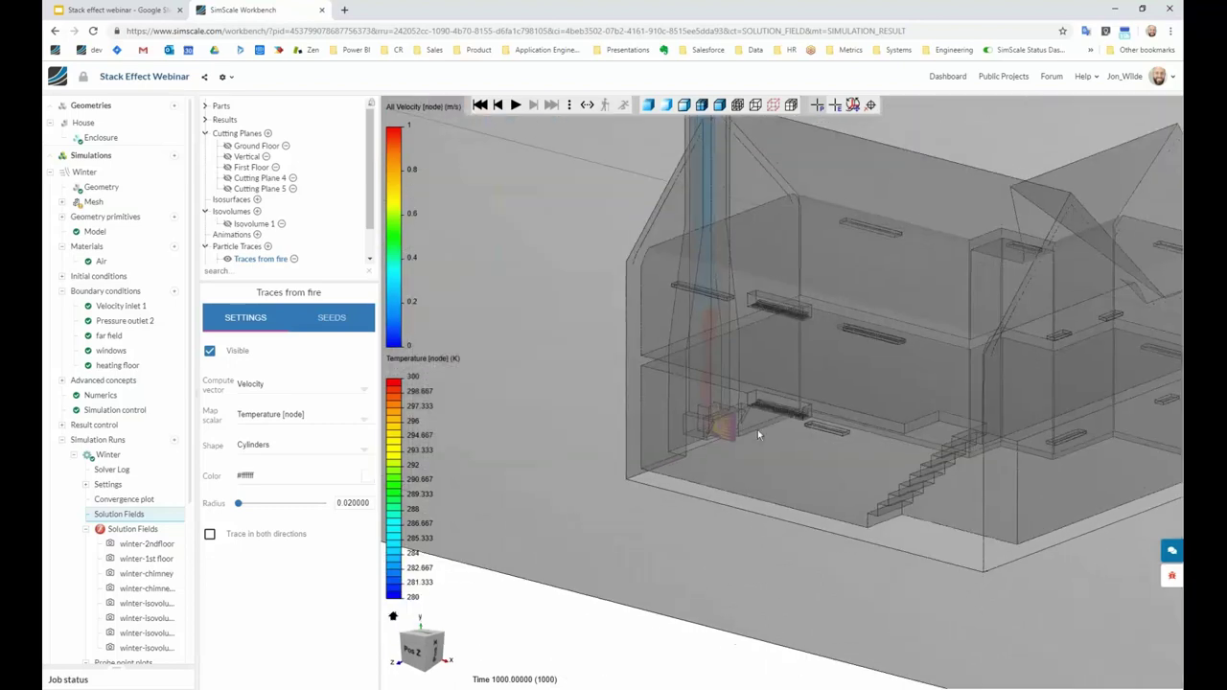
{"action": "scroll", "coordinate": [757, 434], "scroll_direction": "up", "scroll_amount": 2}
{"action": "scroll", "coordinate": [701, 452], "scroll_direction": "up", "scroll_amount": 3}
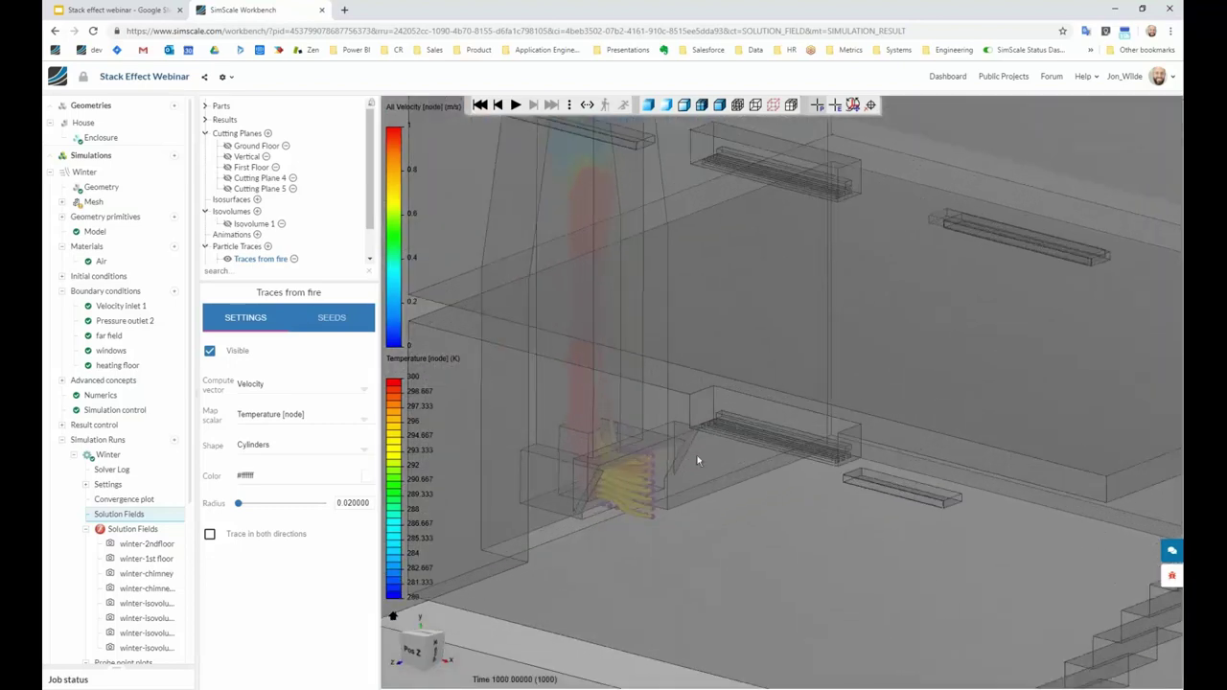
{"action": "scroll", "coordinate": [712, 435], "scroll_direction": "up", "scroll_amount": 3}
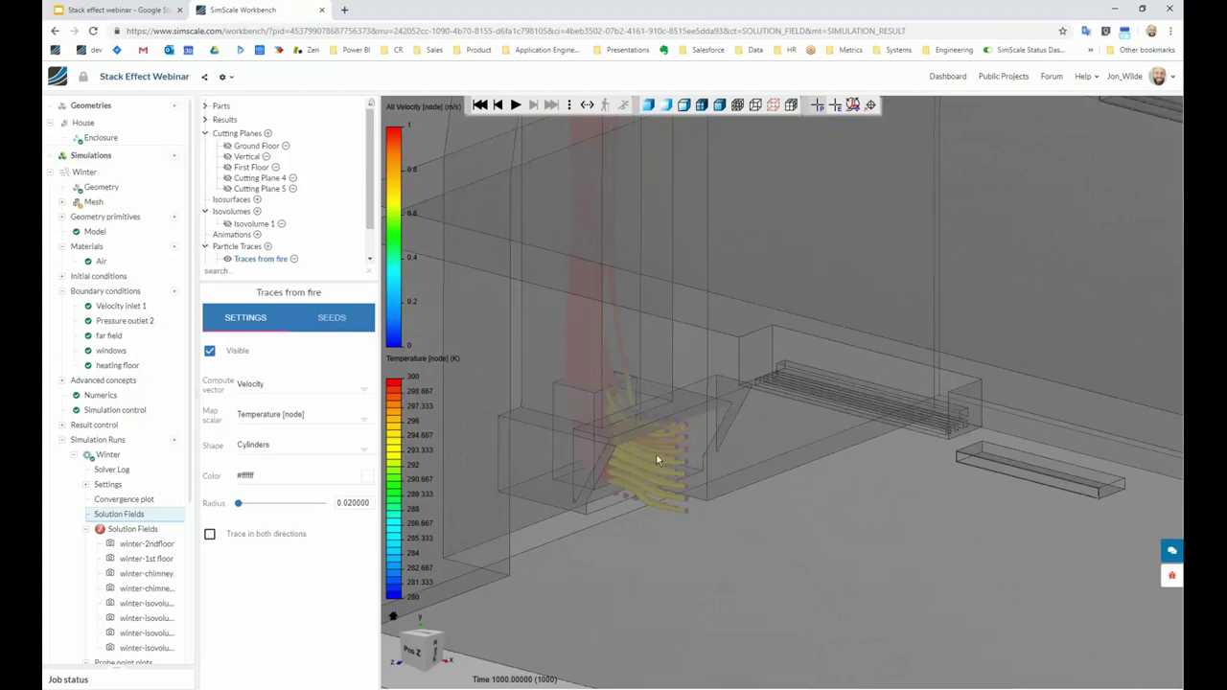
{"action": "scroll", "coordinate": [677, 439], "scroll_direction": "down", "scroll_amount": 2}
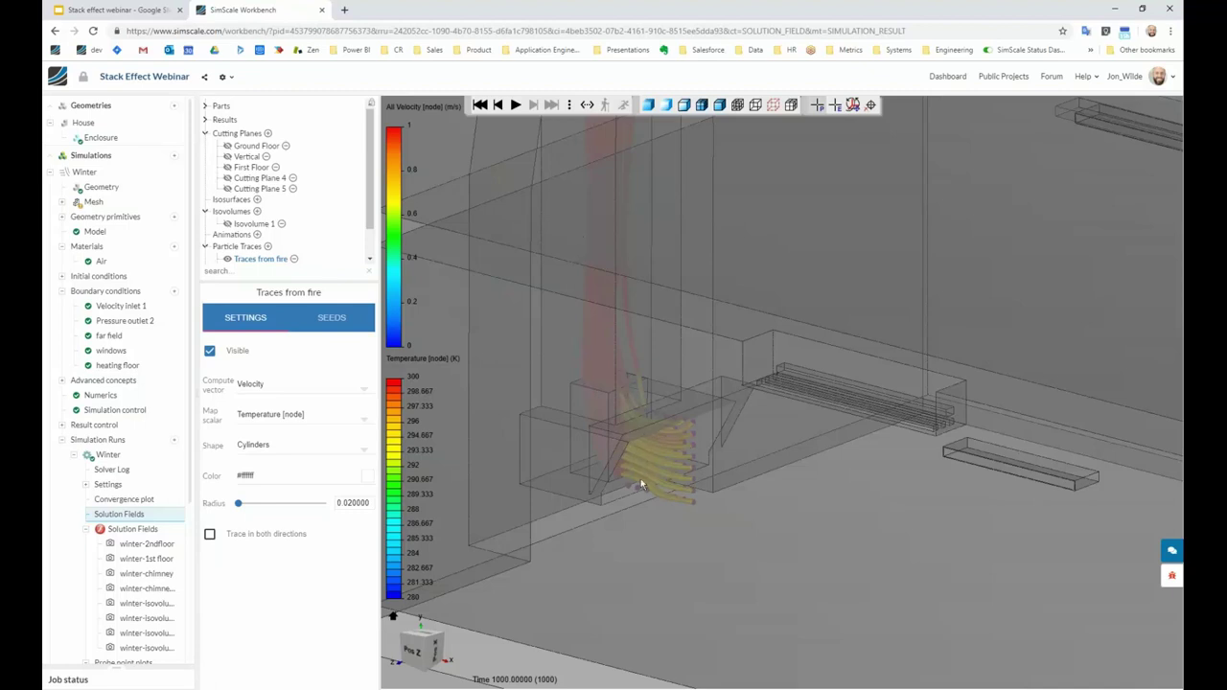
{"action": "mouse_move", "coordinate": [683, 418]}
{"action": "left_mouse_down"}
{"action": "mouse_move", "coordinate": [719, 418]}
{"action": "mouse_move", "coordinate": [676, 418]}
{"action": "left_mouse_up"}
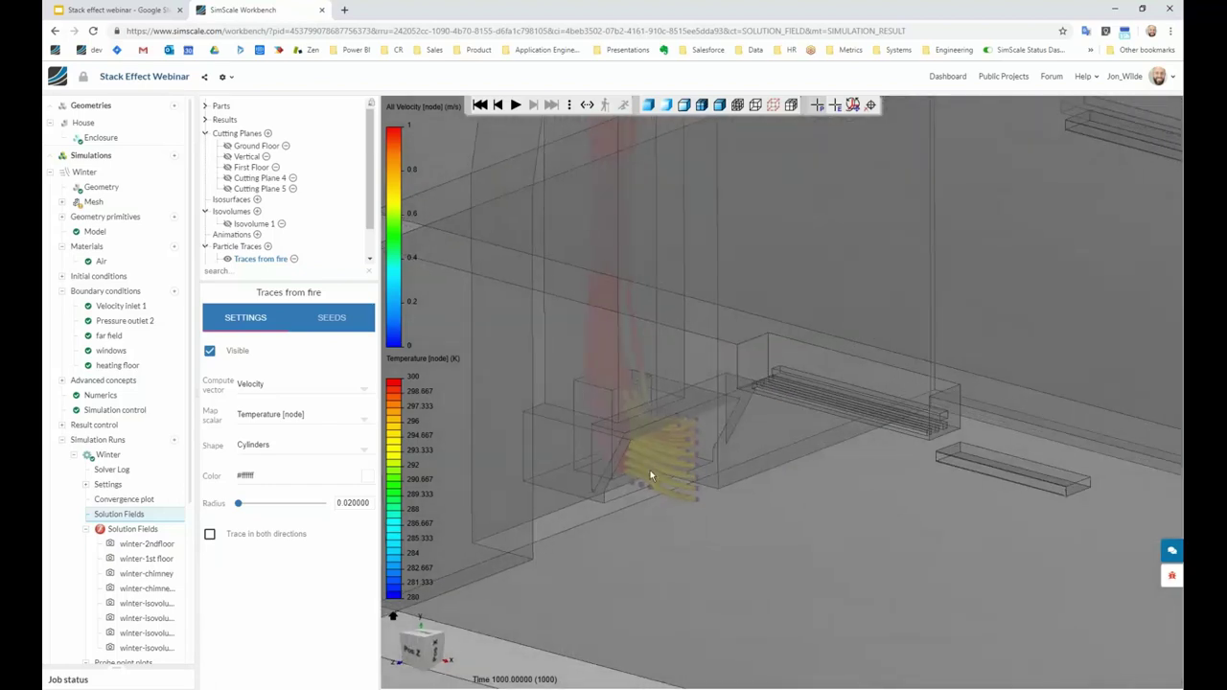
{"action": "scroll", "coordinate": [650, 471], "scroll_direction": "down", "scroll_amount": 6}
{"action": "right_click_drag", "start_coordinate": [714, 180], "coordinate": [701, 214]}
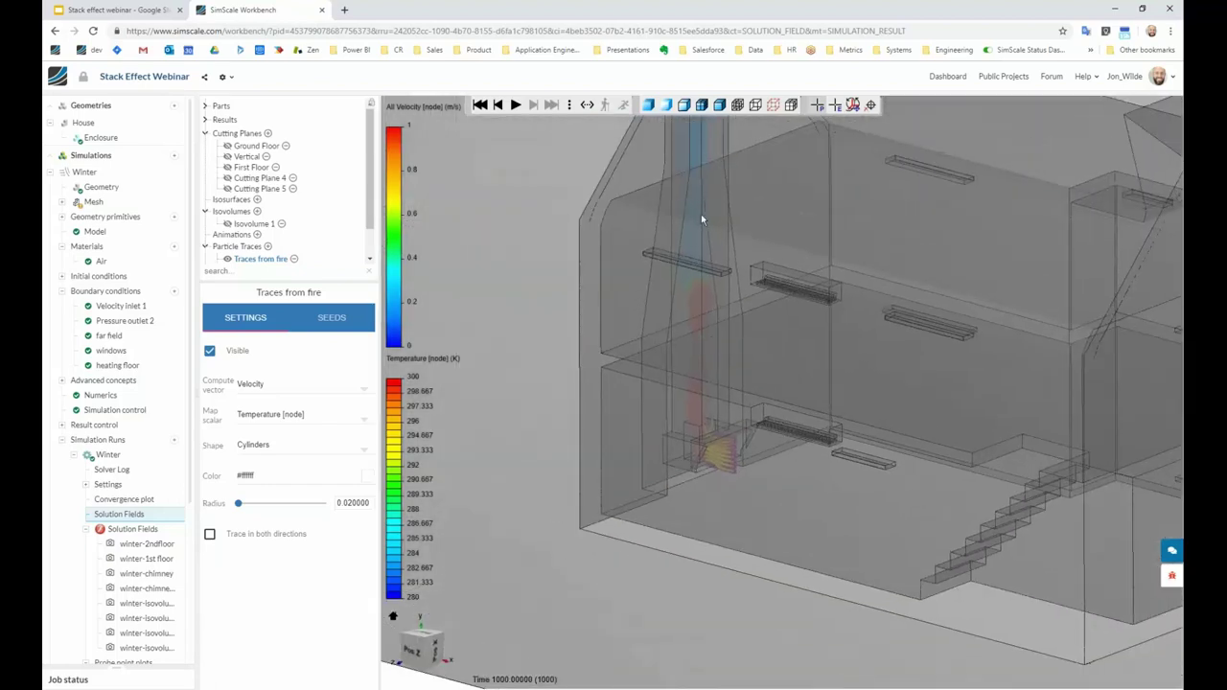
{"action": "left_click_drag", "start_coordinate": [710, 234], "coordinate": [764, 429]}
{"action": "scroll", "coordinate": [746, 498], "scroll_direction": "down", "scroll_amount": 3}
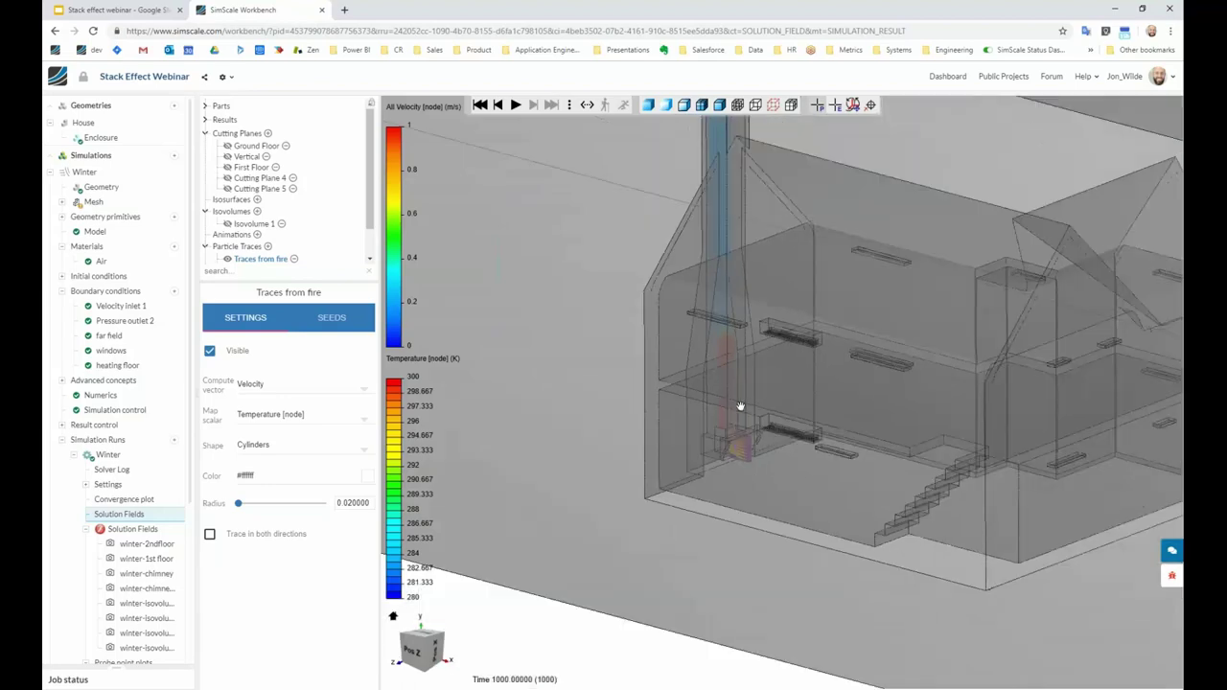
{"action": "middle_click_drag", "start_coordinate": [779, 134], "coordinate": [757, 433]}
{"action": "scroll", "coordinate": [835, 469], "scroll_direction": "down", "scroll_amount": 3}
{"action": "scroll", "coordinate": [835, 469], "scroll_direction": "down", "scroll_amount": 3}
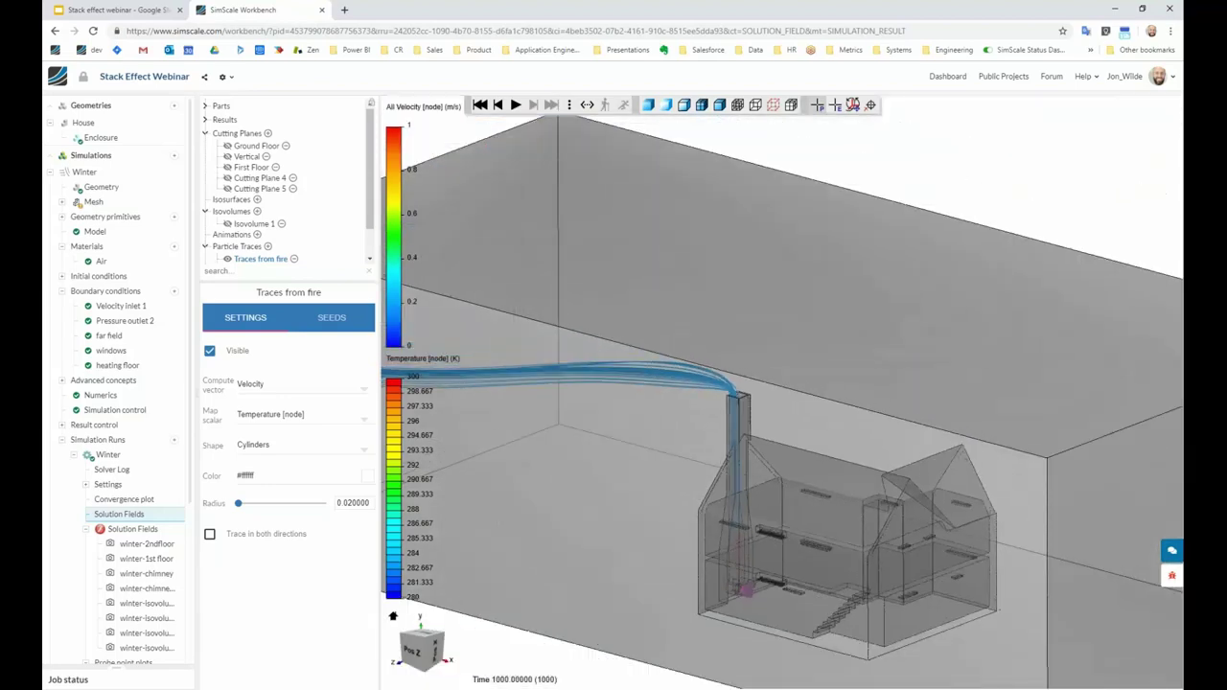
{"action": "mouse_move", "coordinate": [835, 470]}
{"action": "left_mouse_down"}
{"action": "mouse_move", "coordinate": [729, 472]}
{"action": "mouse_move", "coordinate": [687, 503]}
{"action": "mouse_move", "coordinate": [792, 472]}
{"action": "mouse_move", "coordinate": [850, 432]}
{"action": "mouse_move", "coordinate": [839, 451]}
{"action": "left_mouse_up"}
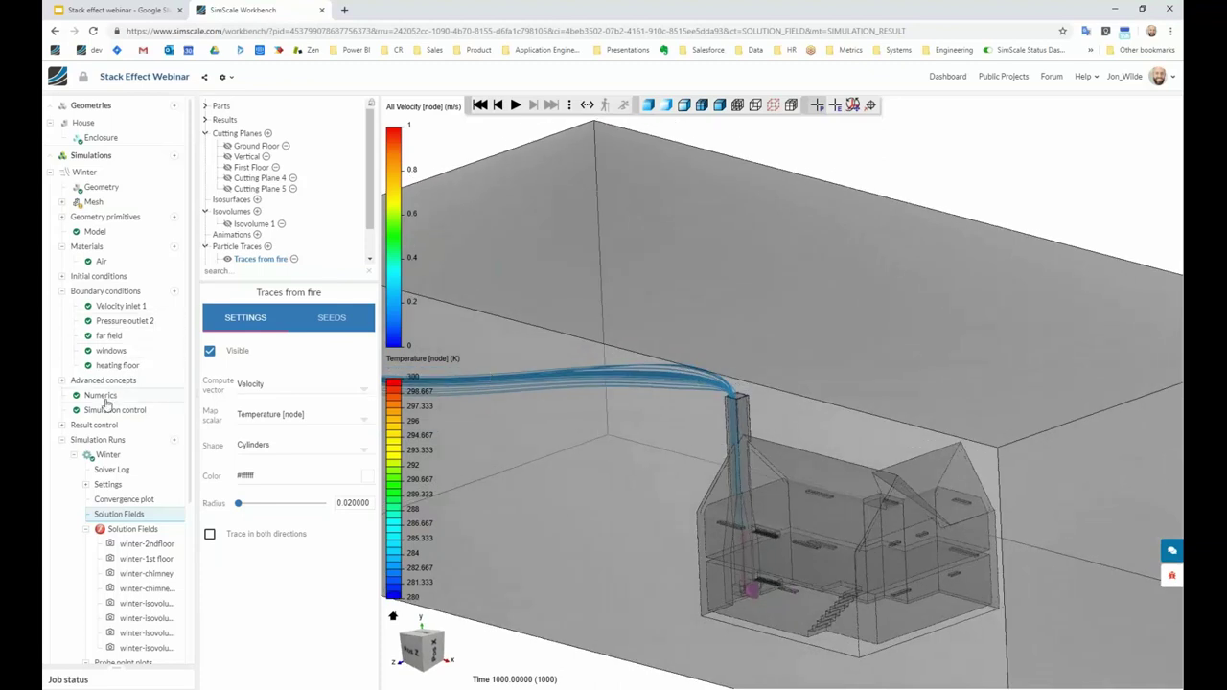
Open the solution fields of the Summer run and view the cutting plane and house from both sides.
{"action": "left_click", "coordinate": [51, 174]}
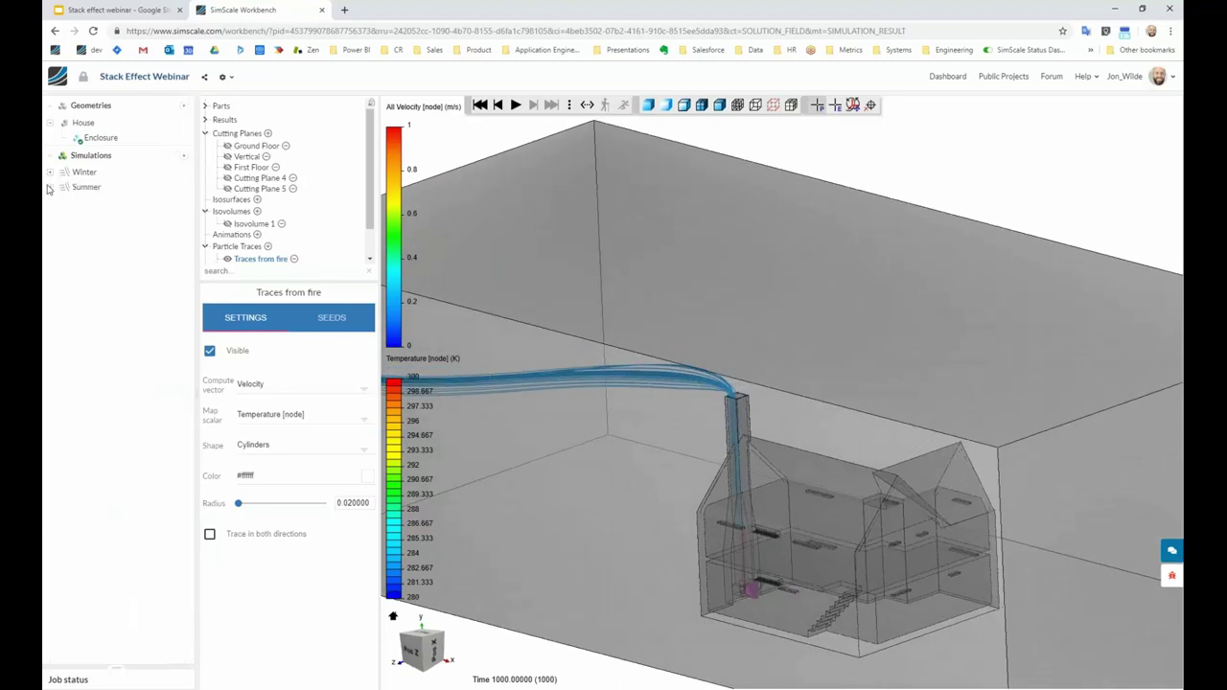
{"action": "left_click", "coordinate": [50, 186]}
{"action": "scroll", "coordinate": [111, 437], "scroll_direction": "down", "scroll_amount": 2}
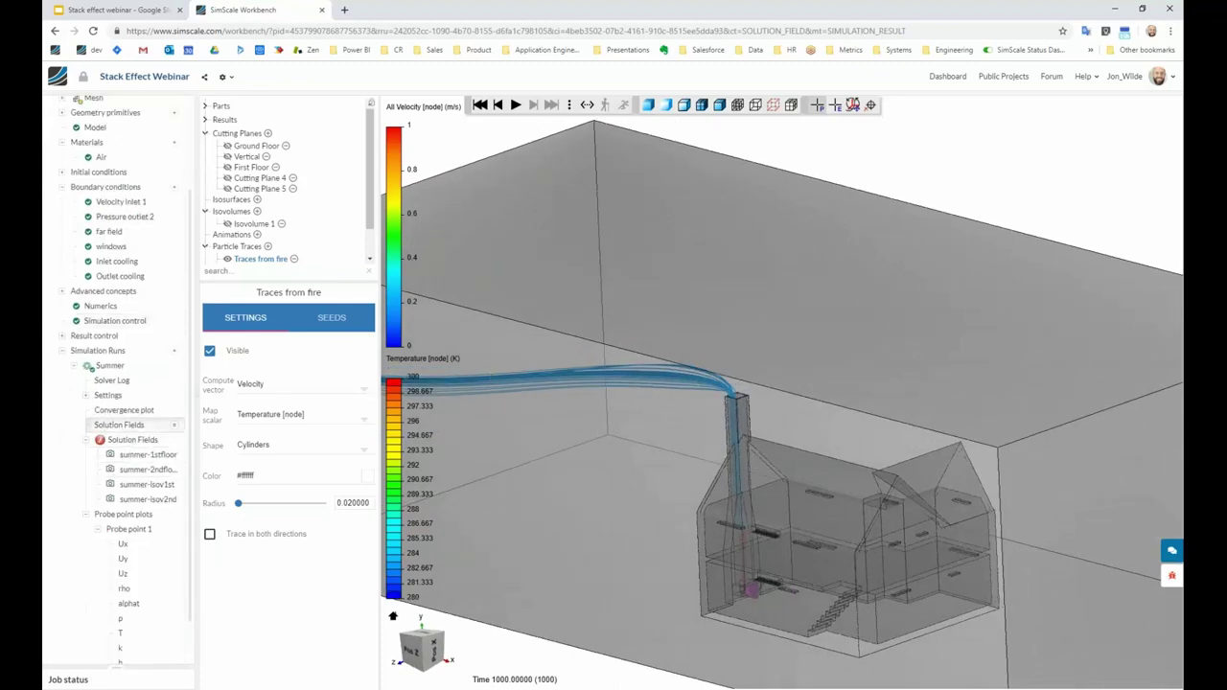
{"action": "left_click", "coordinate": [126, 426]}
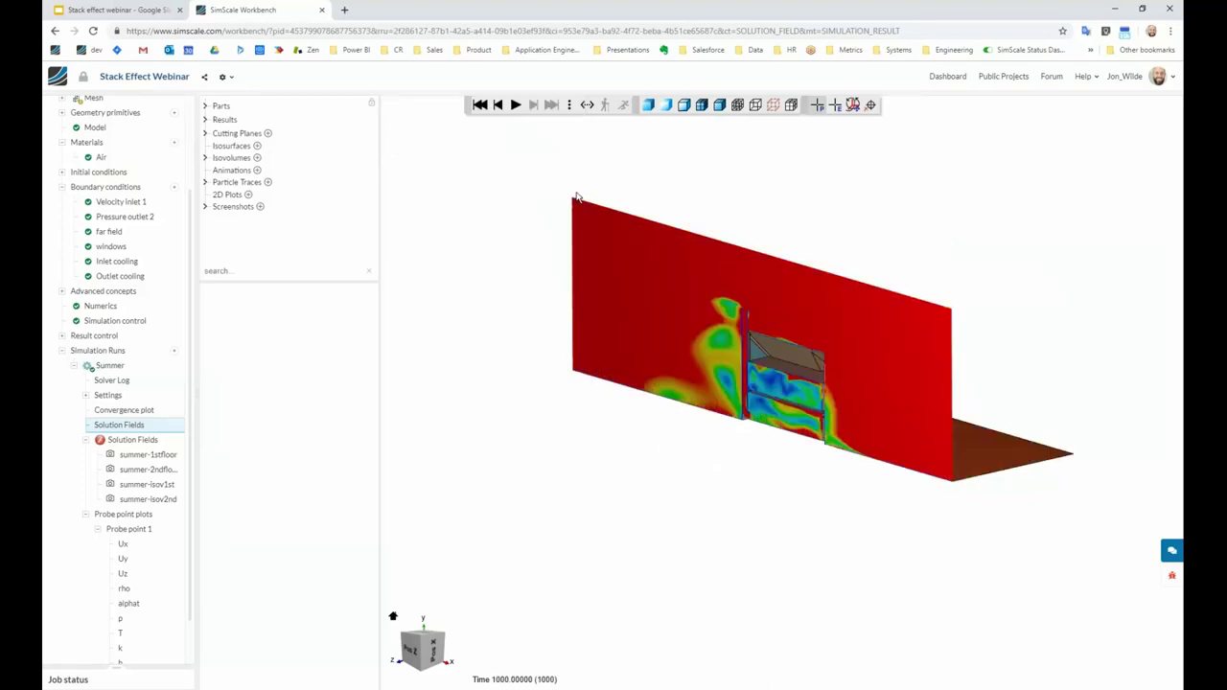
{"action": "scroll", "coordinate": [848, 361], "scroll_direction": "up", "scroll_amount": 5}
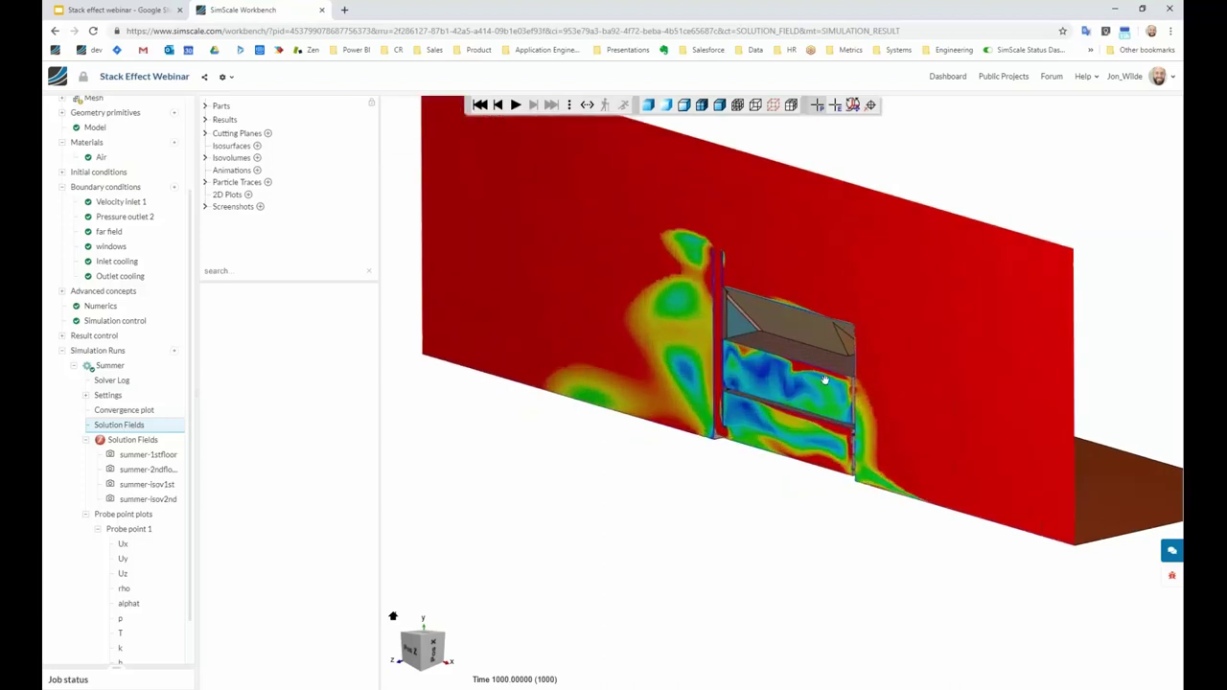
{"action": "left_click_drag", "start_coordinate": [717, 434], "coordinate": [499, 431]}
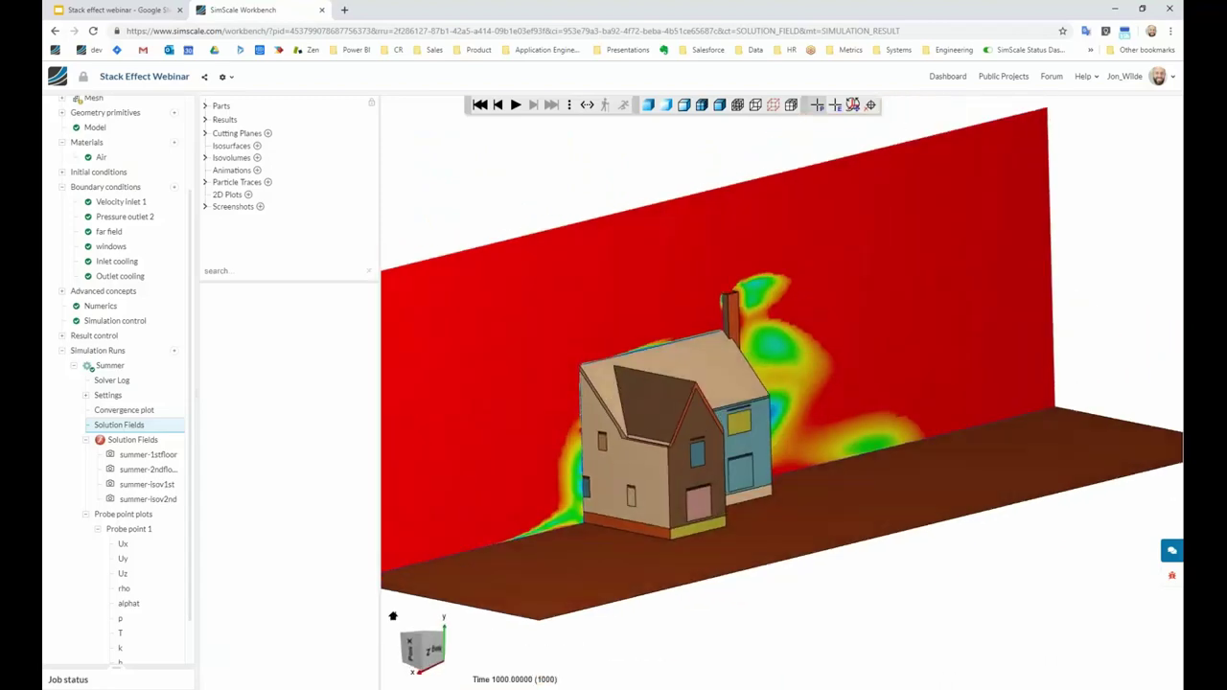
{"action": "left_click_drag", "start_coordinate": [518, 499], "coordinate": [840, 499]}
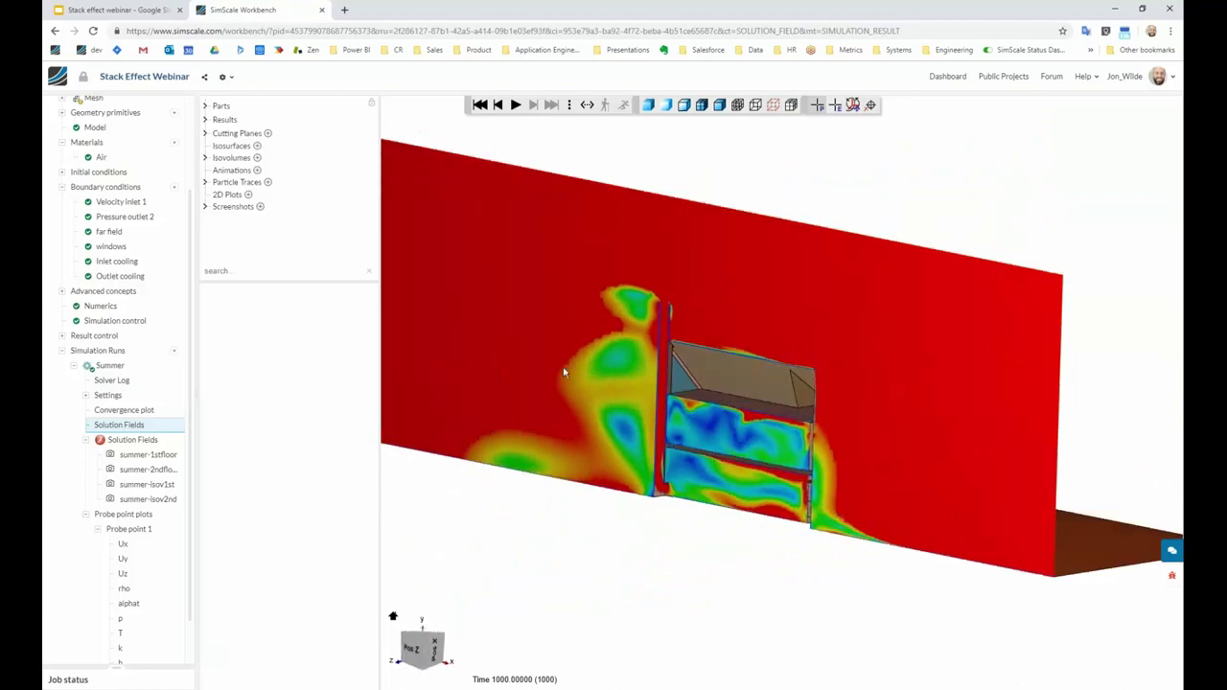
Open the settings of Cutting Plane 5 and examine its All Velocity [node] distribution through the house section.
{"action": "left_click", "coordinate": [205, 133]}
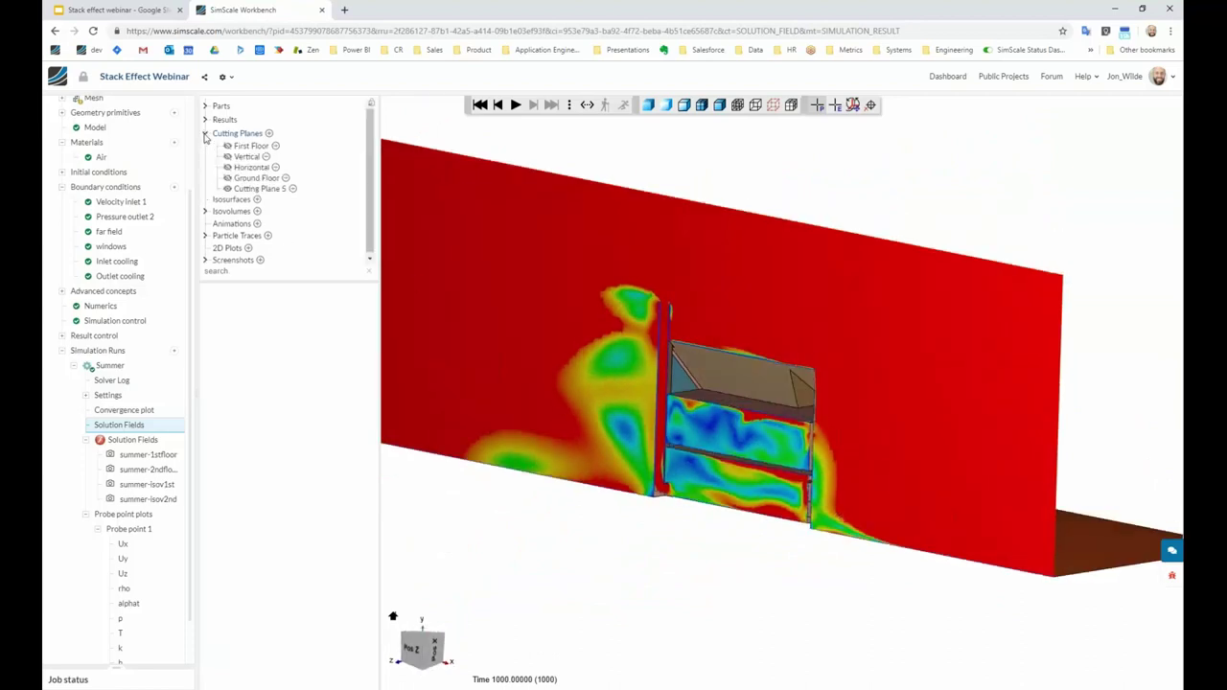
{"action": "left_click", "coordinate": [247, 189]}
{"action": "left_click_drag", "start_coordinate": [553, 417], "coordinate": [542, 431]}
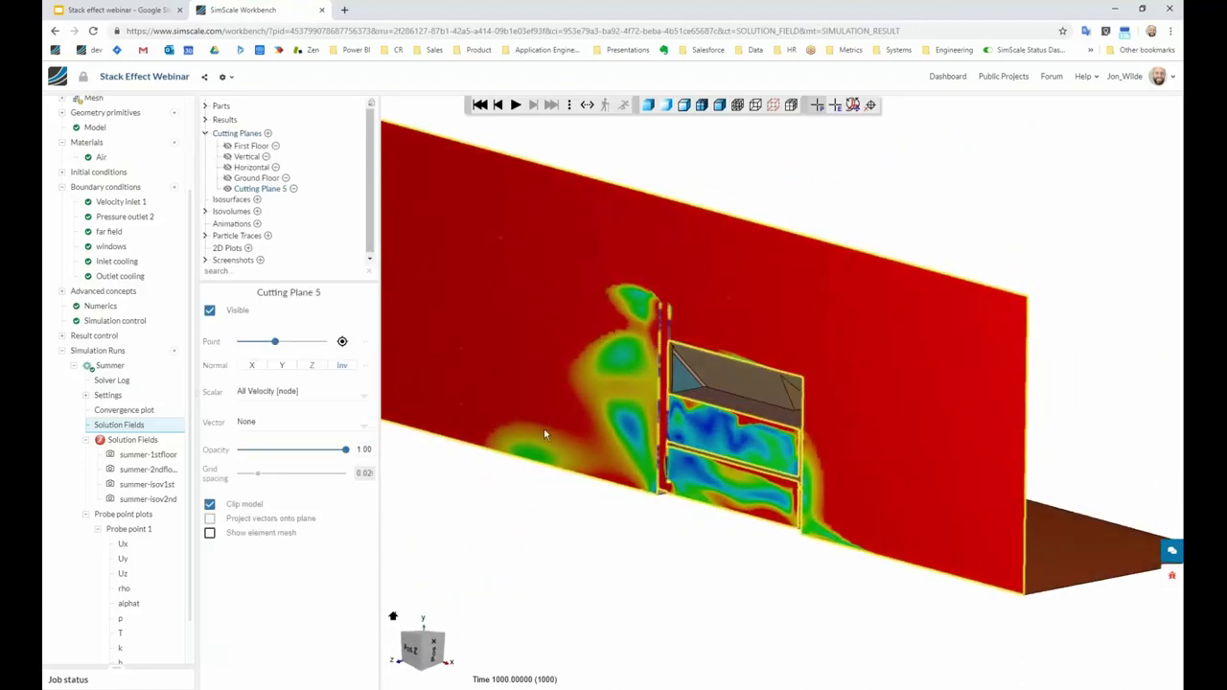
{"action": "scroll", "coordinate": [561, 493], "scroll_direction": "up", "scroll_amount": 2}
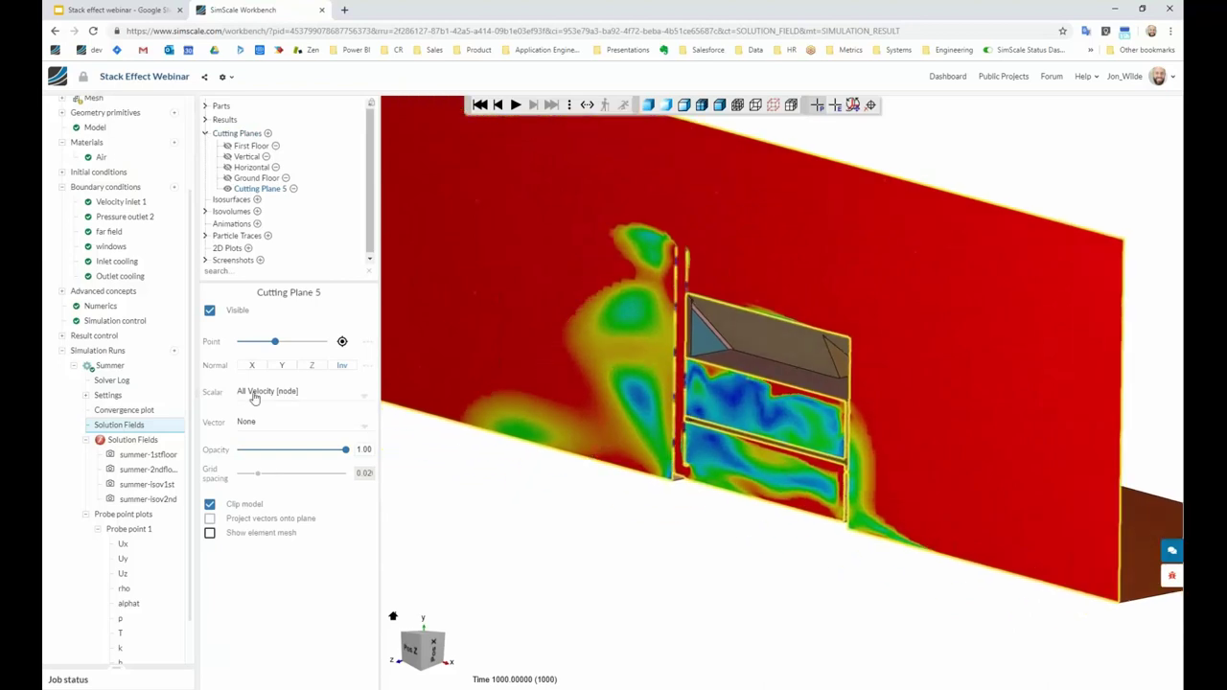
{"action": "left_click_drag", "start_coordinate": [547, 534], "coordinate": [649, 521]}
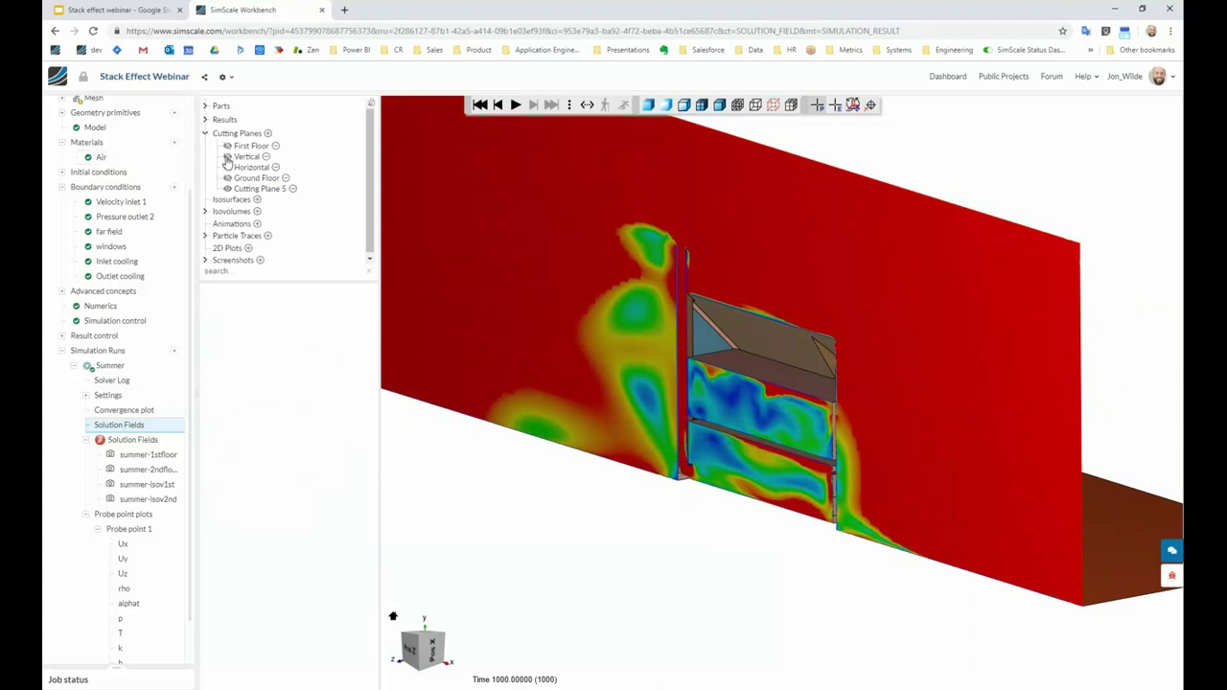
{"action": "left_click", "coordinate": [230, 189]}
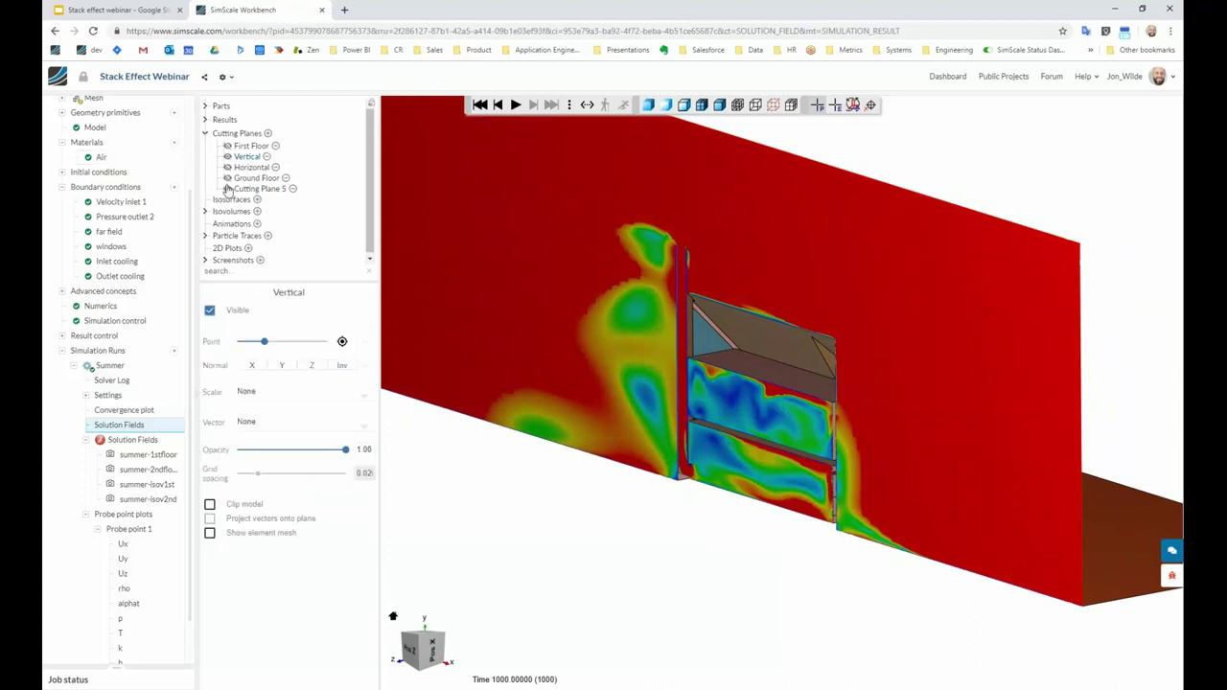
{"action": "left_click", "coordinate": [485, 496]}
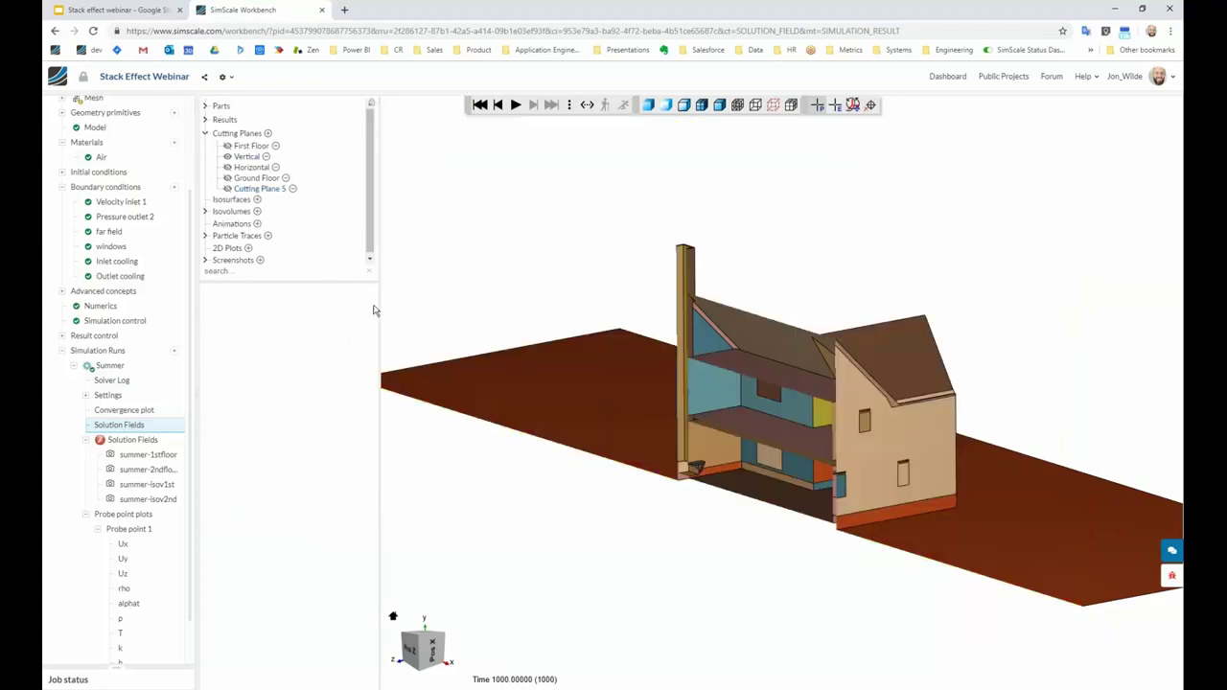
{"action": "left_click", "coordinate": [247, 157]}
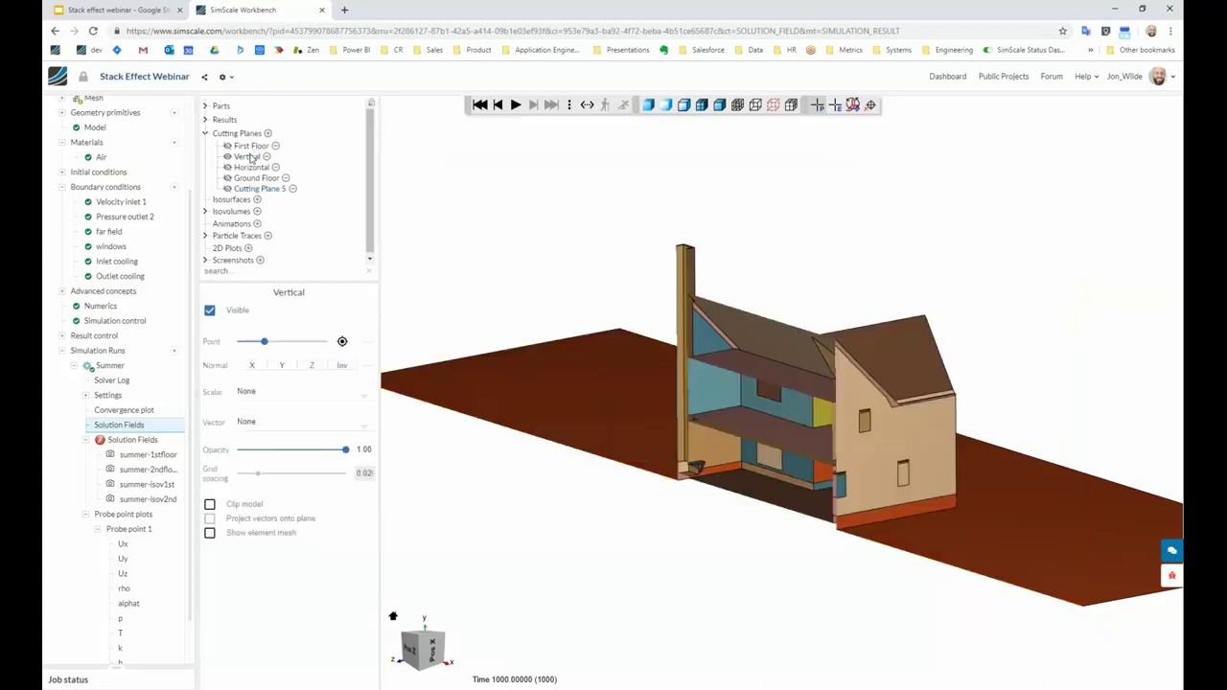
{"action": "left_click", "coordinate": [228, 156]}
{"action": "left_click", "coordinate": [227, 188]}
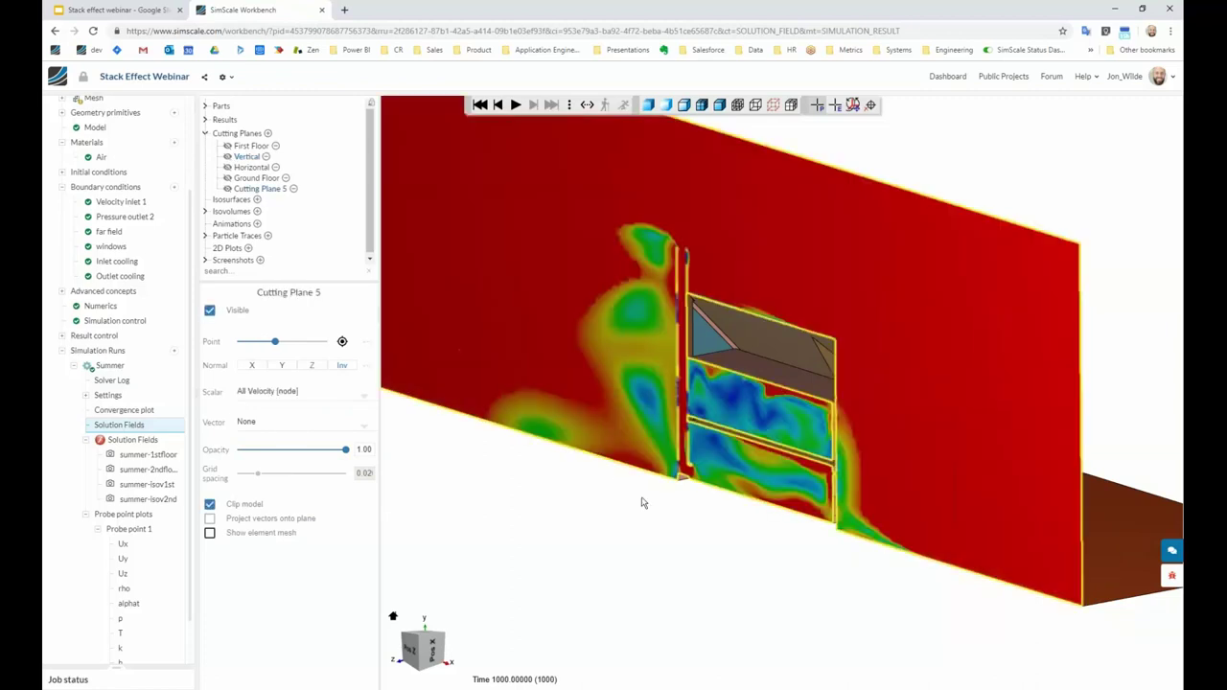
Set the scalar of Cutting Plane 5 to Temperature [node] and view the section through both floors.
{"action": "scroll", "coordinate": [793, 513], "scroll_direction": "up", "scroll_amount": 4}
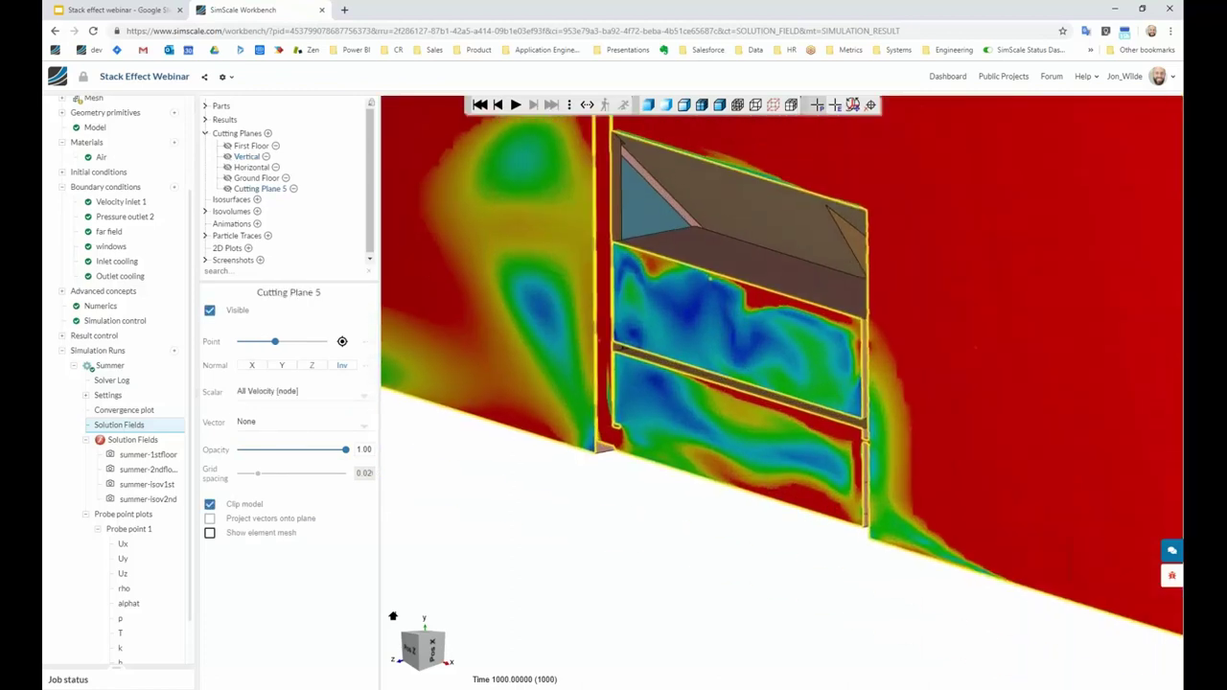
{"action": "left_click", "coordinate": [274, 392]}
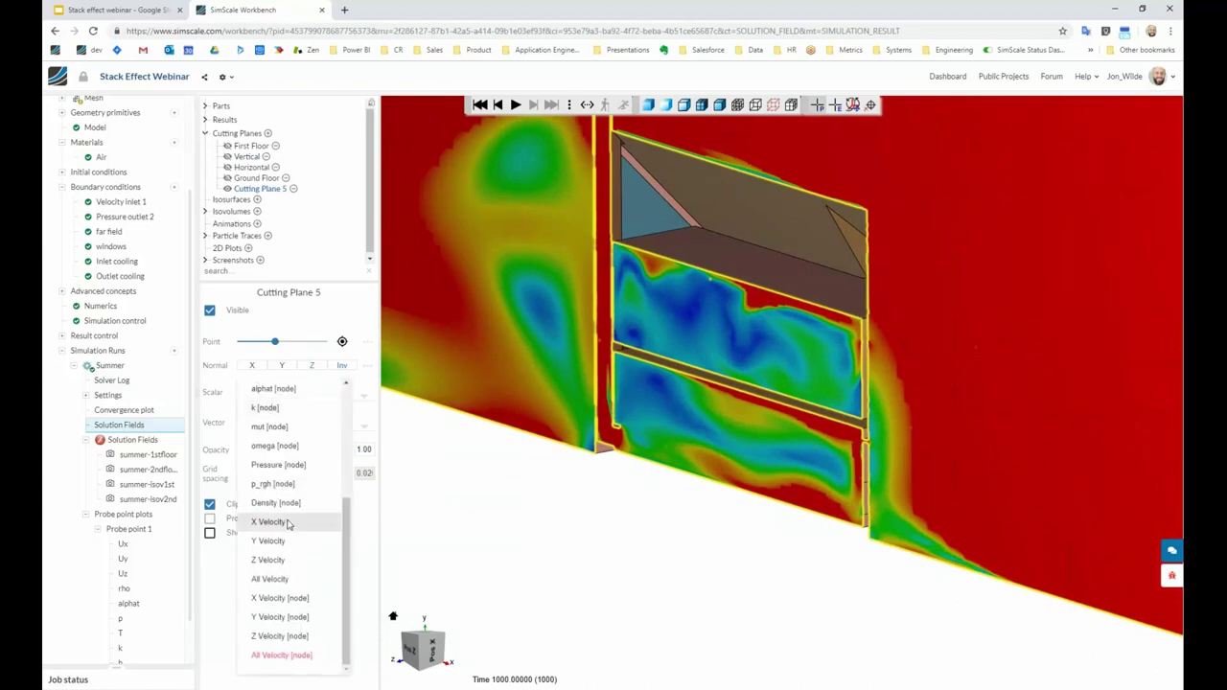
{"action": "scroll", "coordinate": [290, 522], "scroll_direction": "up", "scroll_amount": 1}
{"action": "left_click", "coordinate": [284, 429]}
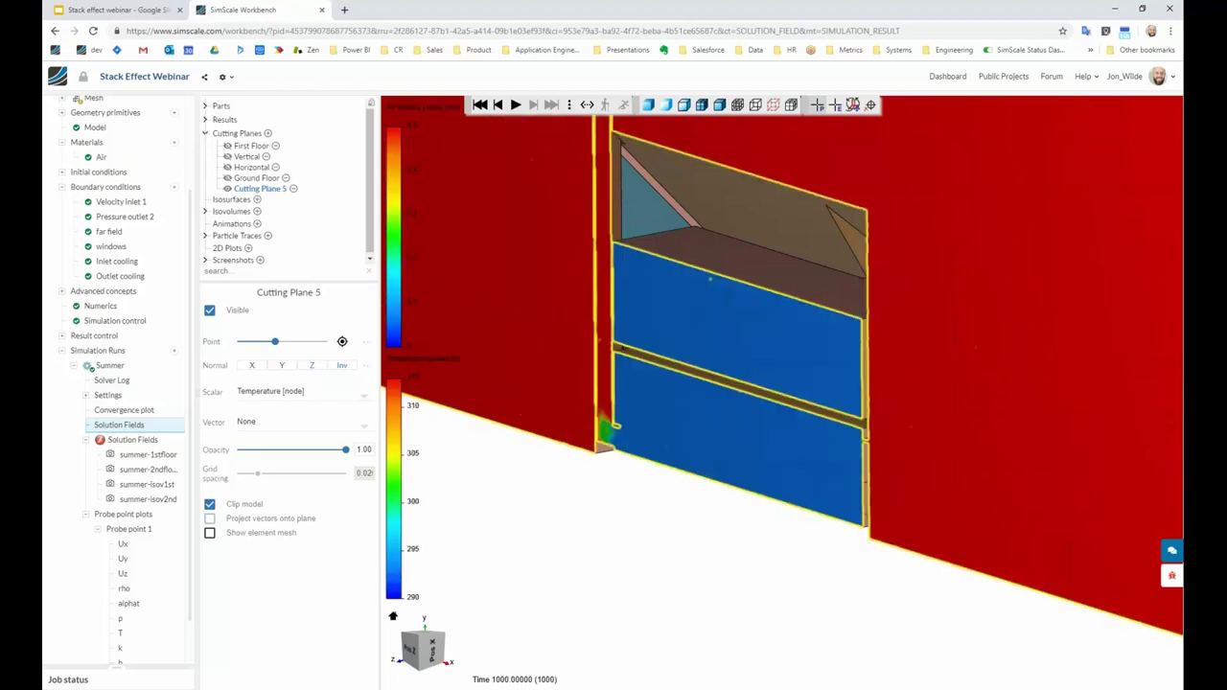
{"action": "scroll", "coordinate": [737, 521], "scroll_direction": "down", "scroll_amount": 2}
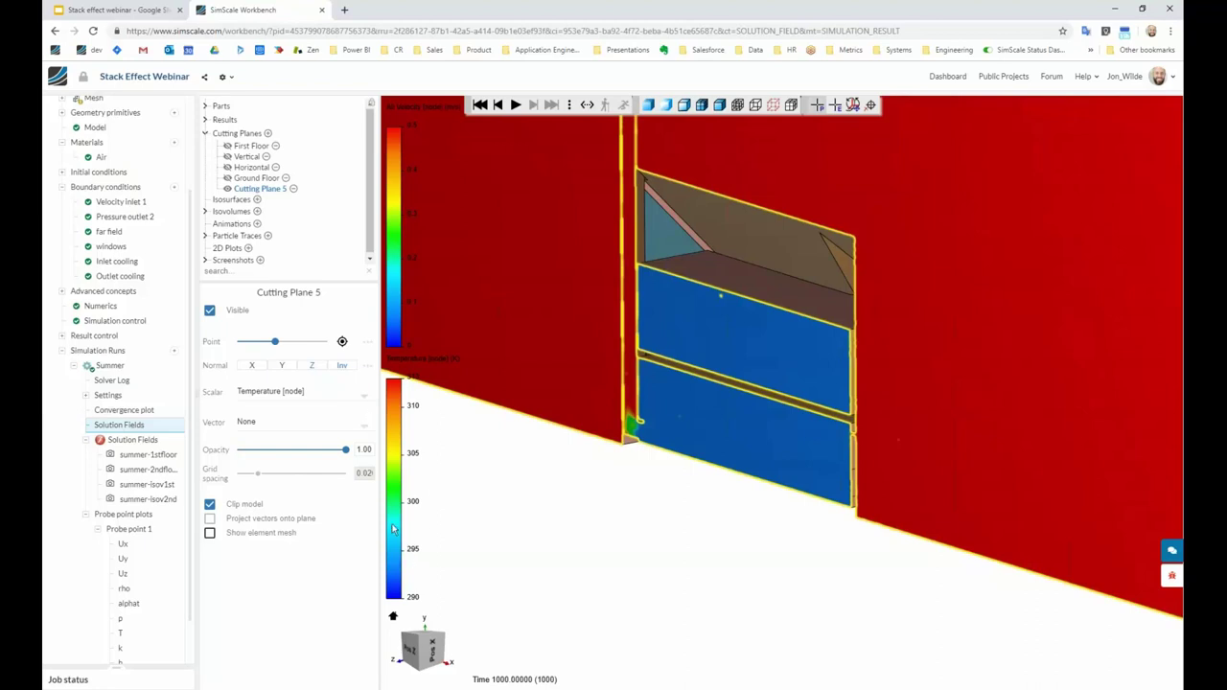
Set the maximum of the Temperature [node] color range to 295 and inspect the indoor temperatures on the section.
{"action": "left_click", "coordinate": [204, 118]}
{"action": "left_click", "coordinate": [254, 132]}
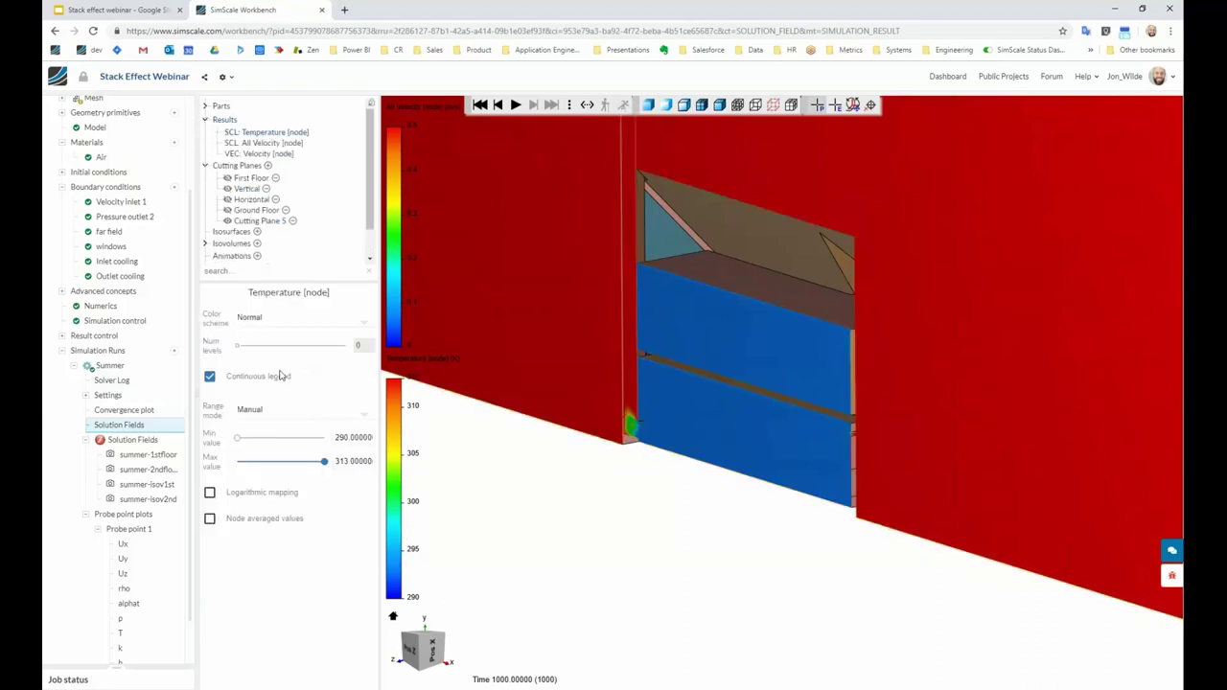
{"action": "double_click", "coordinate": [361, 461]}
{"action": "type", "text": "295"}
{"action": "key", "text": "Return"}
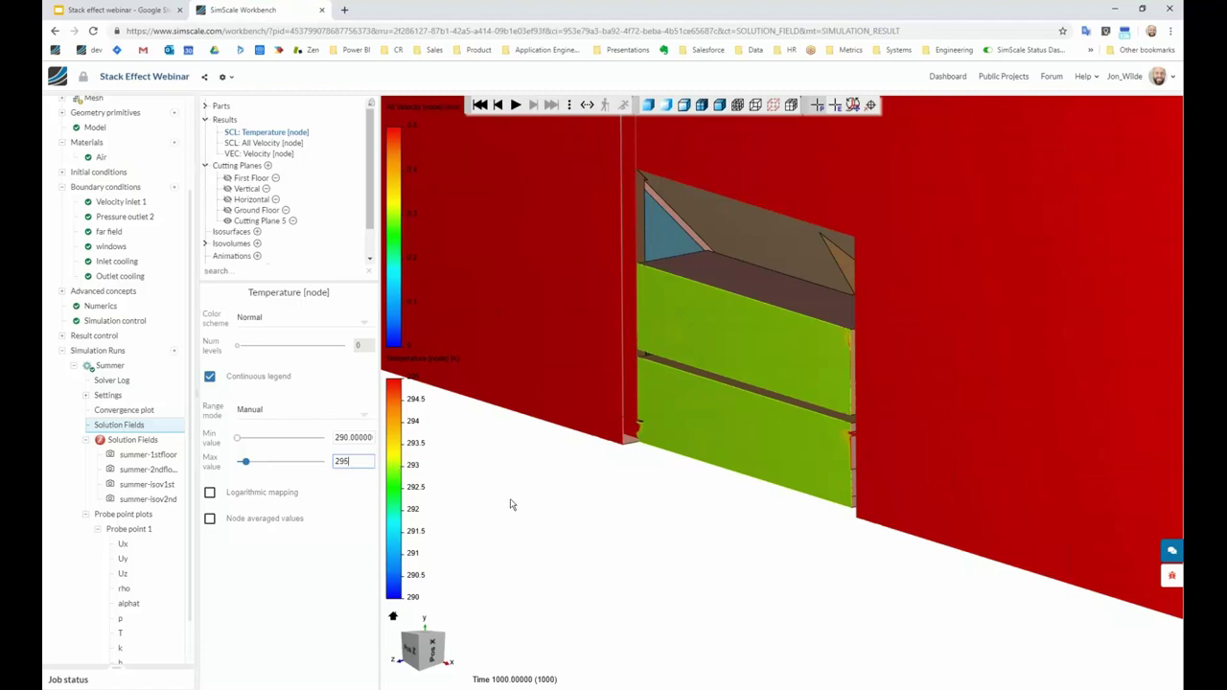
{"action": "scroll", "coordinate": [685, 429], "scroll_direction": "up", "scroll_amount": 3}
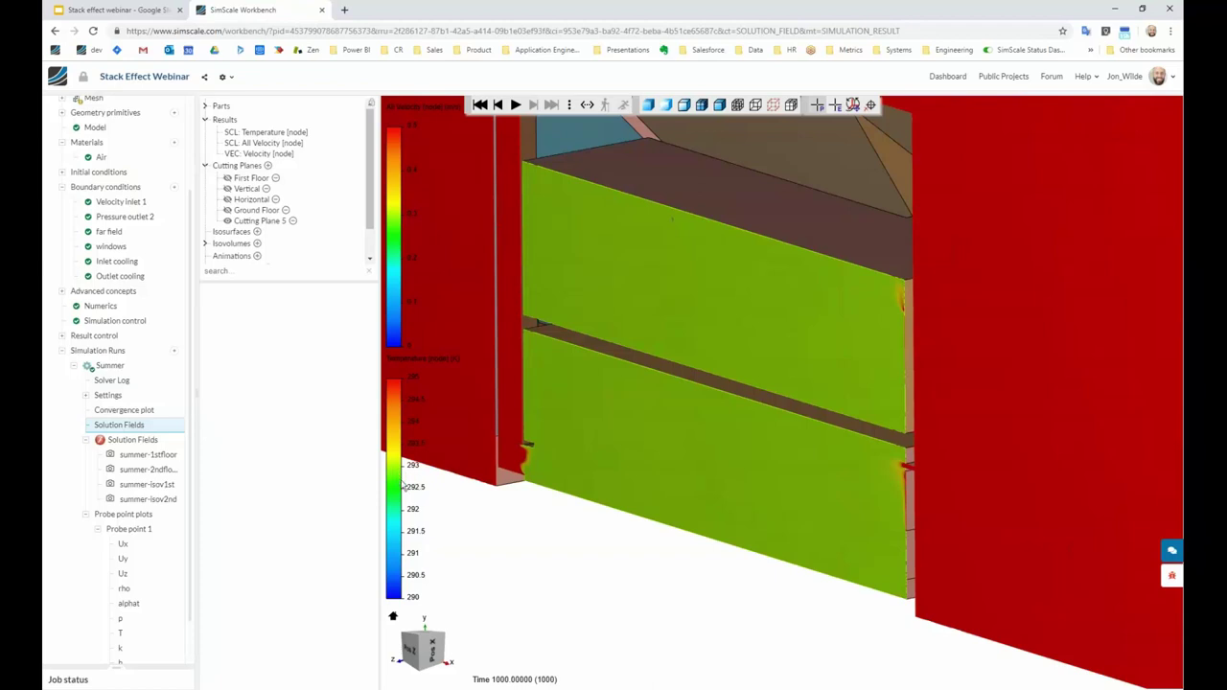
{"action": "scroll", "coordinate": [695, 457], "scroll_direction": "down", "scroll_amount": 5}
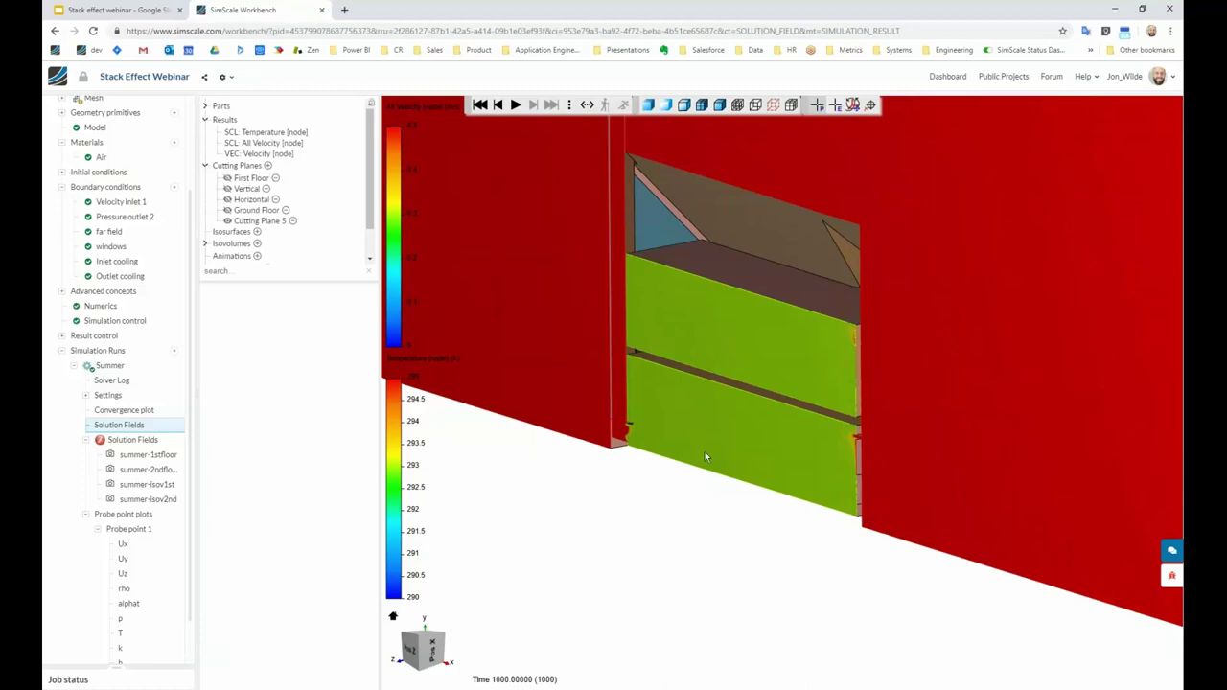
{"action": "scroll", "coordinate": [705, 456], "scroll_direction": "down", "scroll_amount": 5}
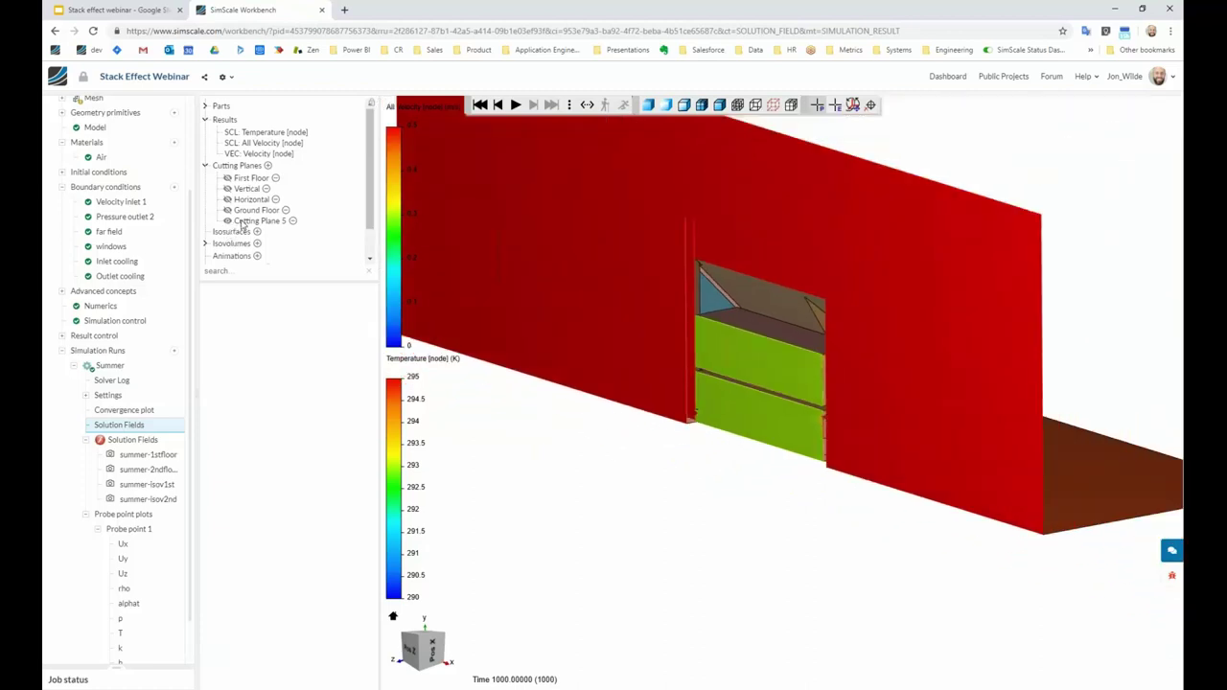
Hide Cutting Plane 5, display the Horizontal cutting plane instead, and clip the model at it.
{"action": "left_click", "coordinate": [244, 221]}
{"action": "left_click", "coordinate": [243, 507]}
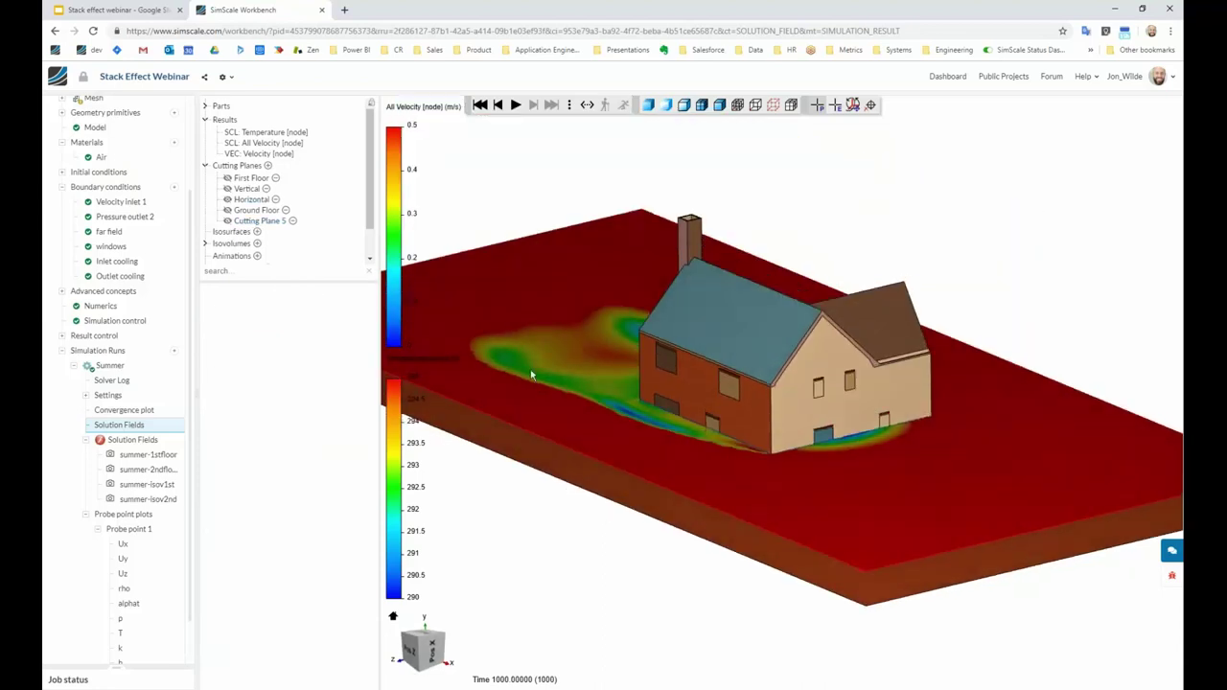
{"action": "left_click", "coordinate": [249, 199]}
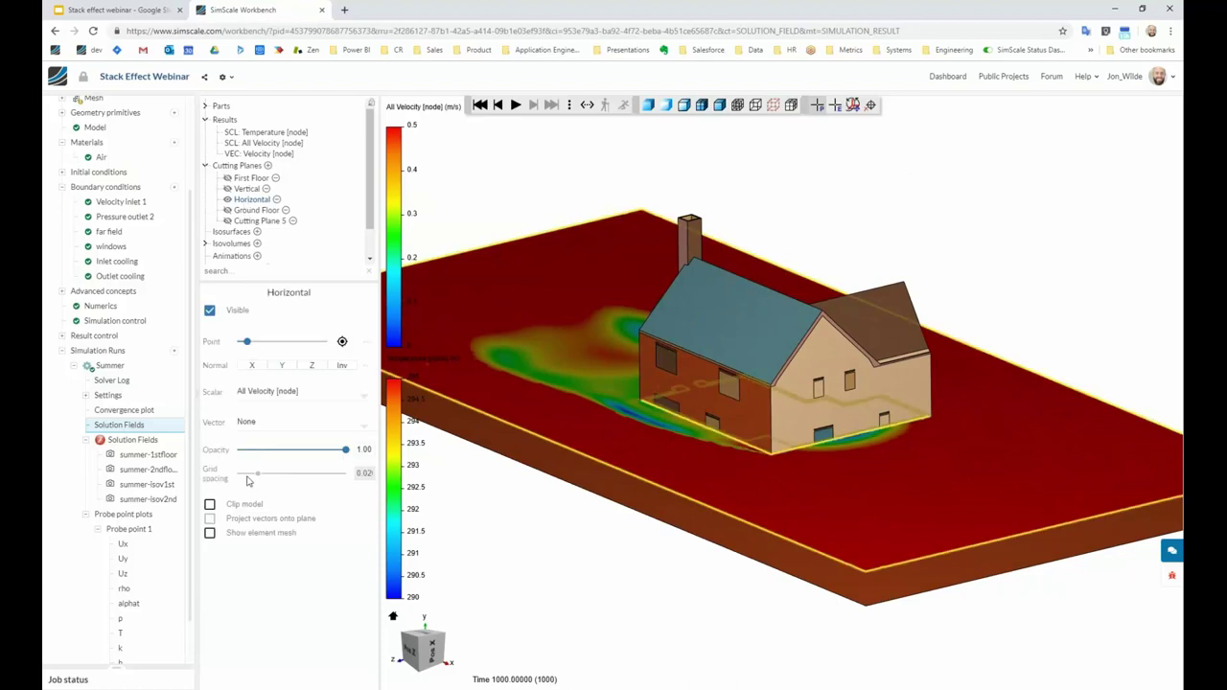
{"action": "left_click_drag", "start_coordinate": [629, 289], "coordinate": [628, 327]}
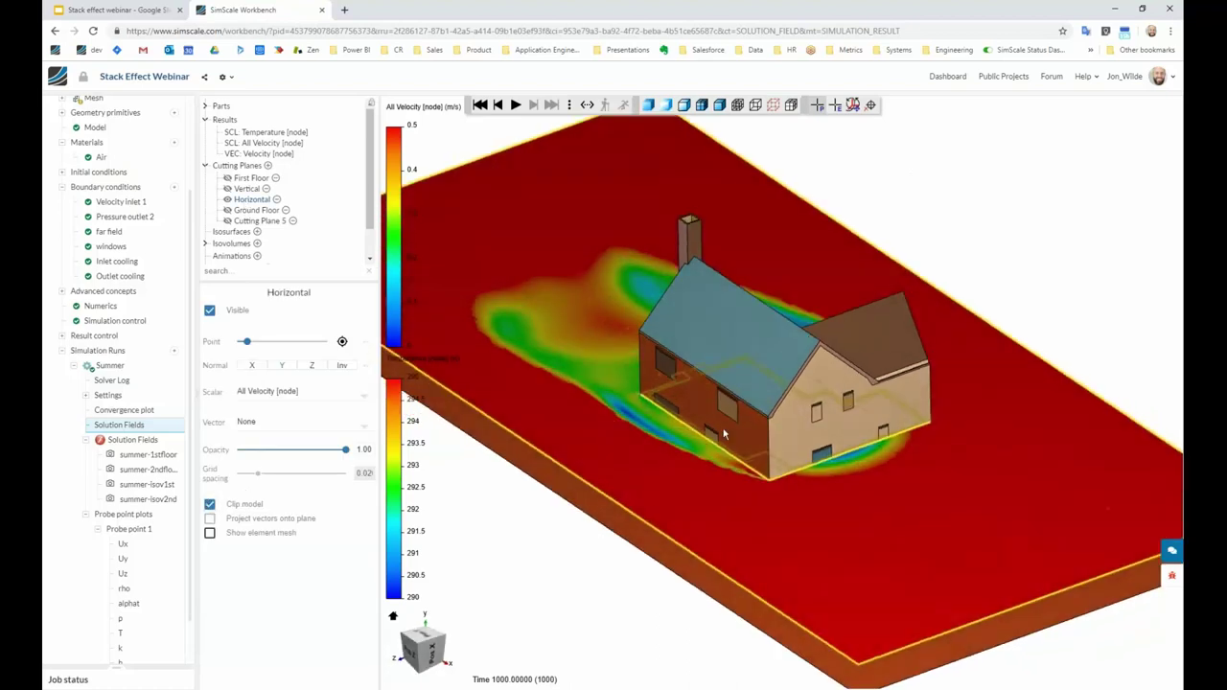
{"action": "left_click_drag", "start_coordinate": [611, 516], "coordinate": [575, 501]}
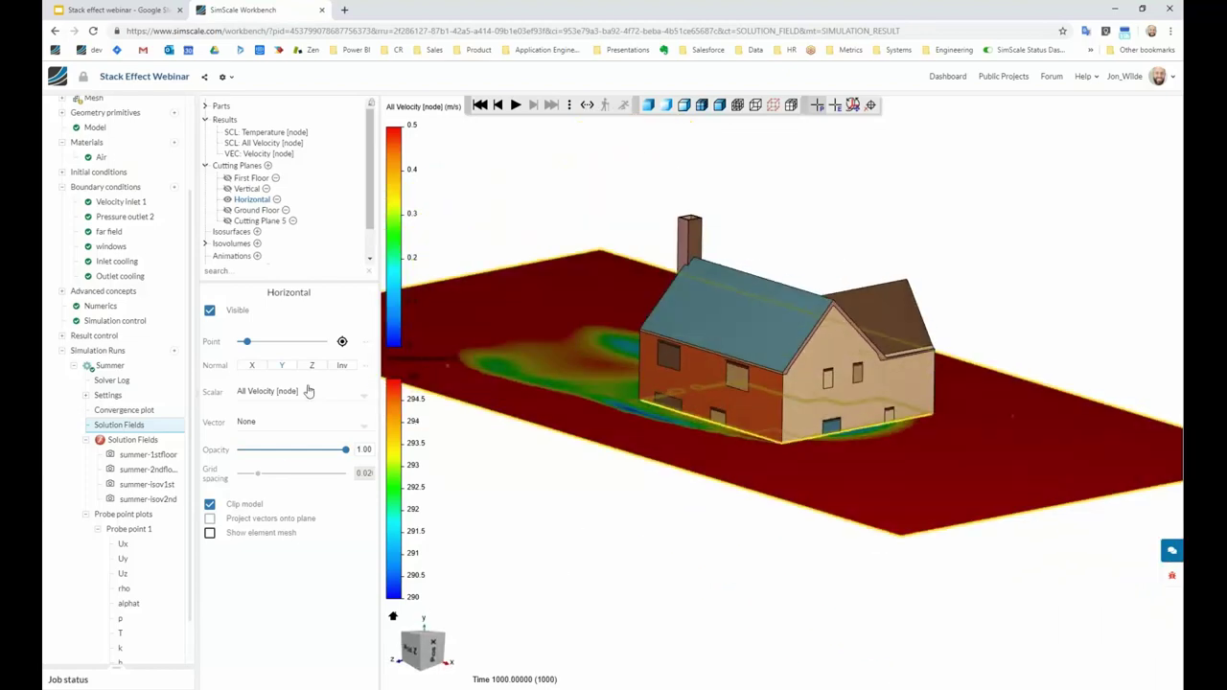
Invert the normal of the Horizontal cutting plane and inspect the velocities inside and around the house from above.
{"action": "left_click", "coordinate": [337, 366]}
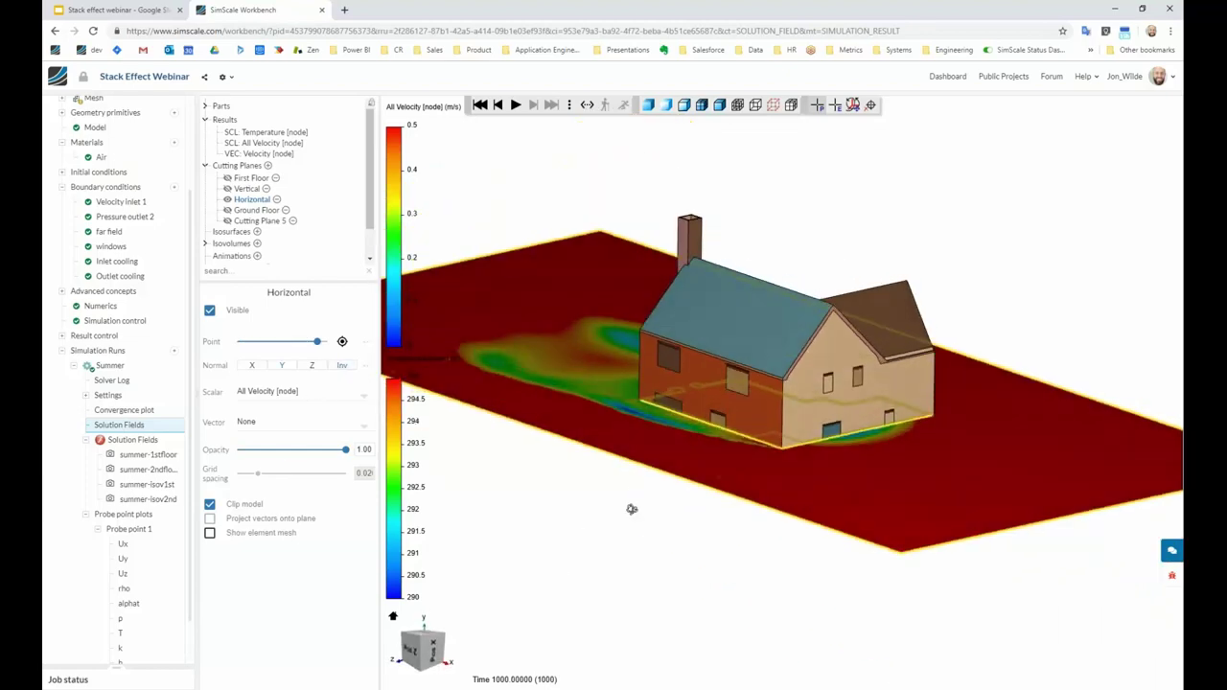
{"action": "scroll", "coordinate": [703, 420], "scroll_direction": "up", "scroll_amount": 5}
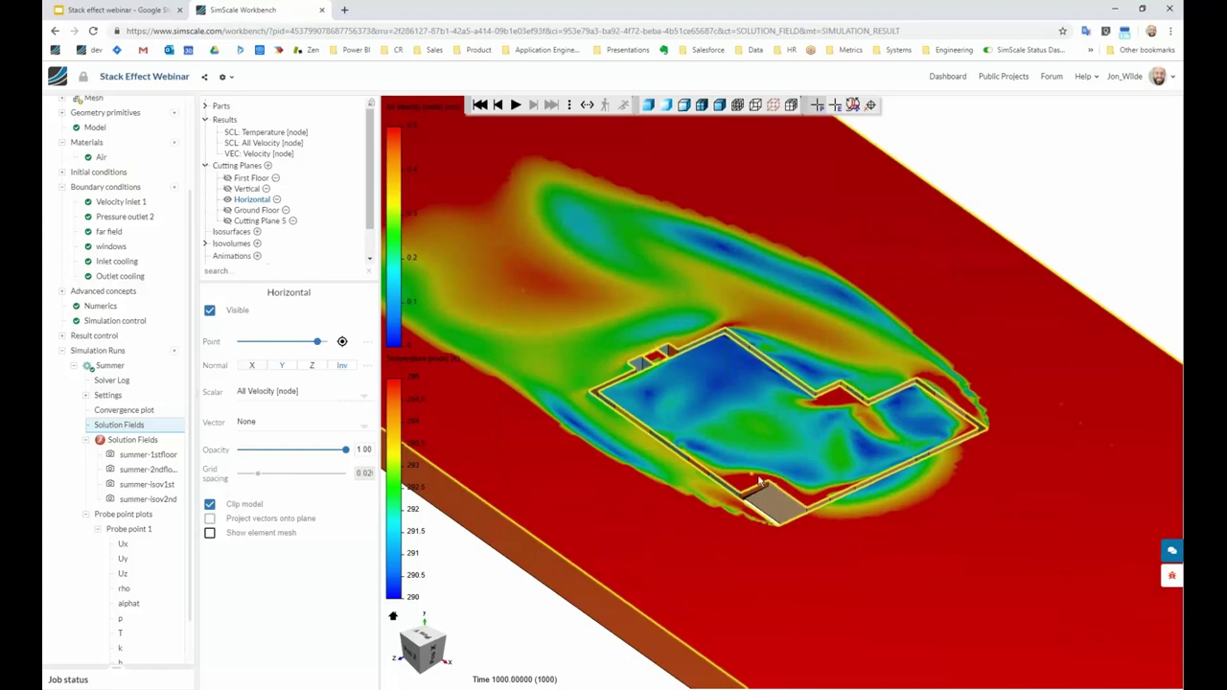
{"action": "left_click_drag", "start_coordinate": [759, 483], "coordinate": [759, 458]}
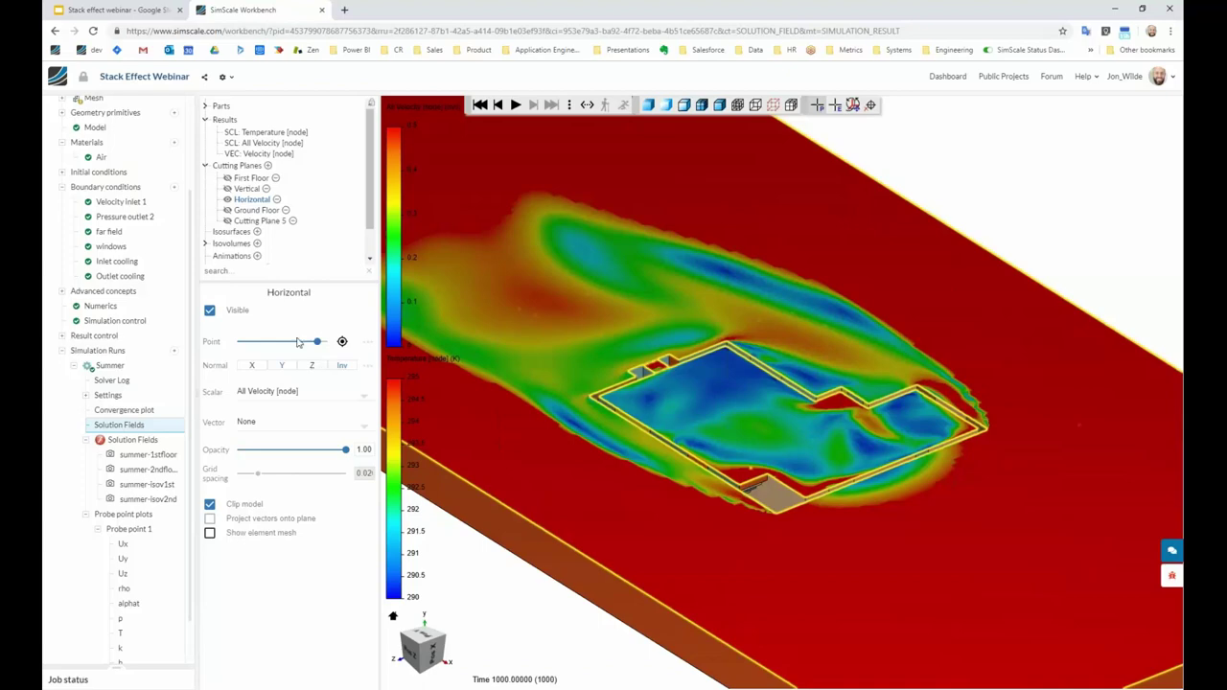
Set the normal of the Horizontal cutting plane to X and view the resulting cross-section of the house.
{"action": "left_click", "coordinate": [252, 366]}
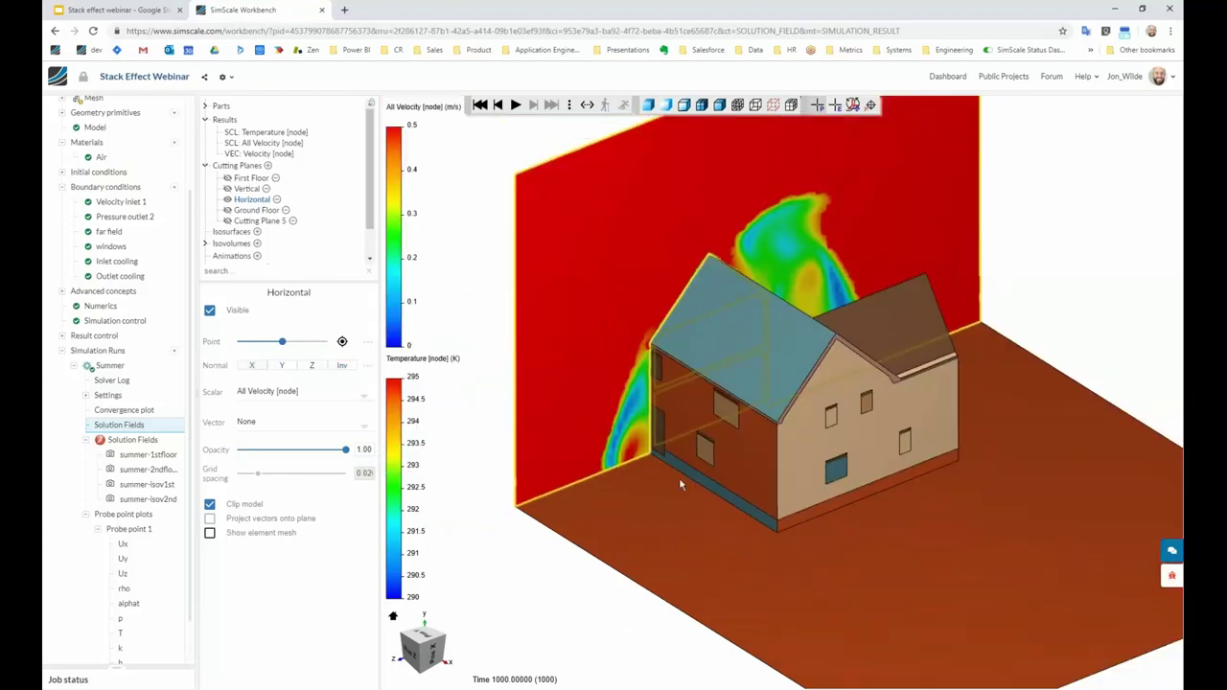
{"action": "left_click_drag", "start_coordinate": [680, 484], "coordinate": [942, 449]}
{"action": "scroll", "coordinate": [767, 402], "scroll_direction": "up", "scroll_amount": 3}
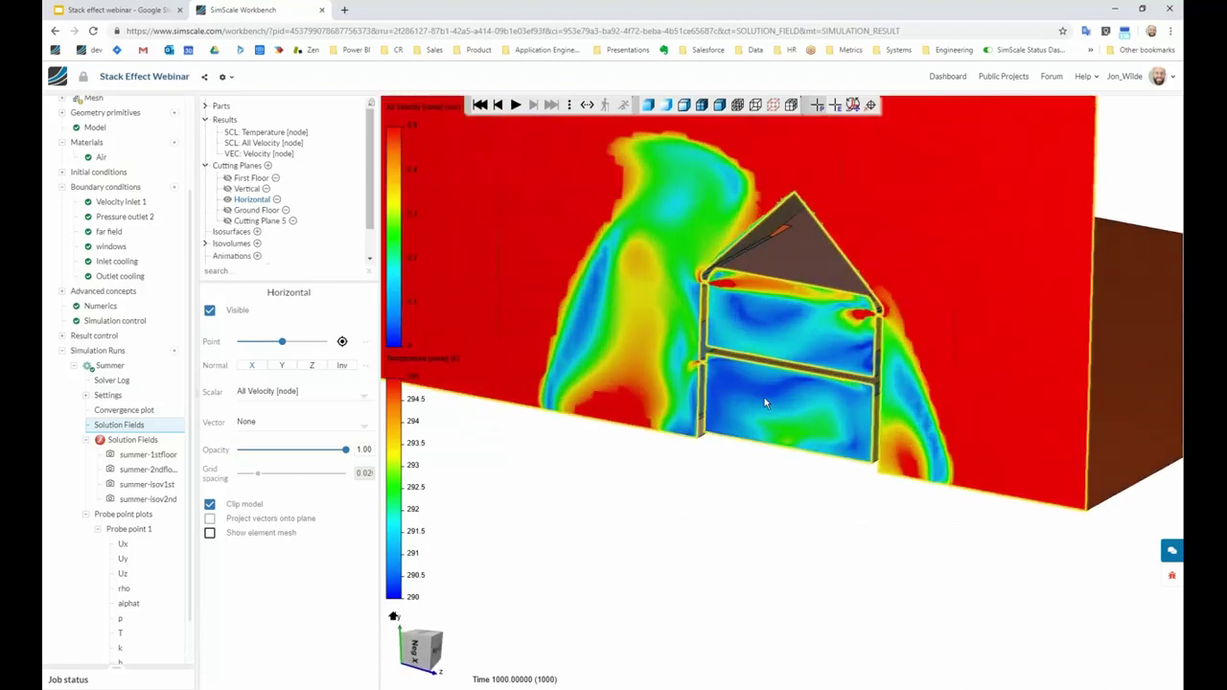
Move the X-normal cutting plane along the house and turn off model clipping to view the exterior with the chimney.
{"action": "left_click_drag", "start_coordinate": [283, 342], "coordinate": [291, 342]}
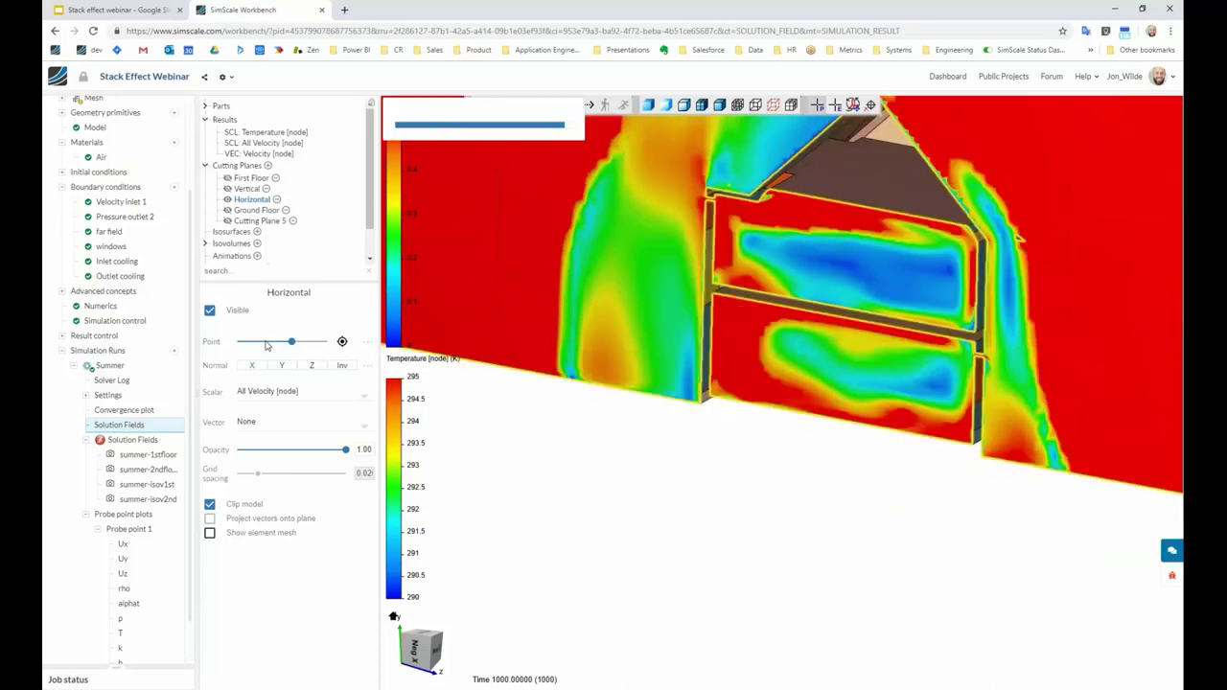
{"action": "left_click", "coordinate": [251, 505]}
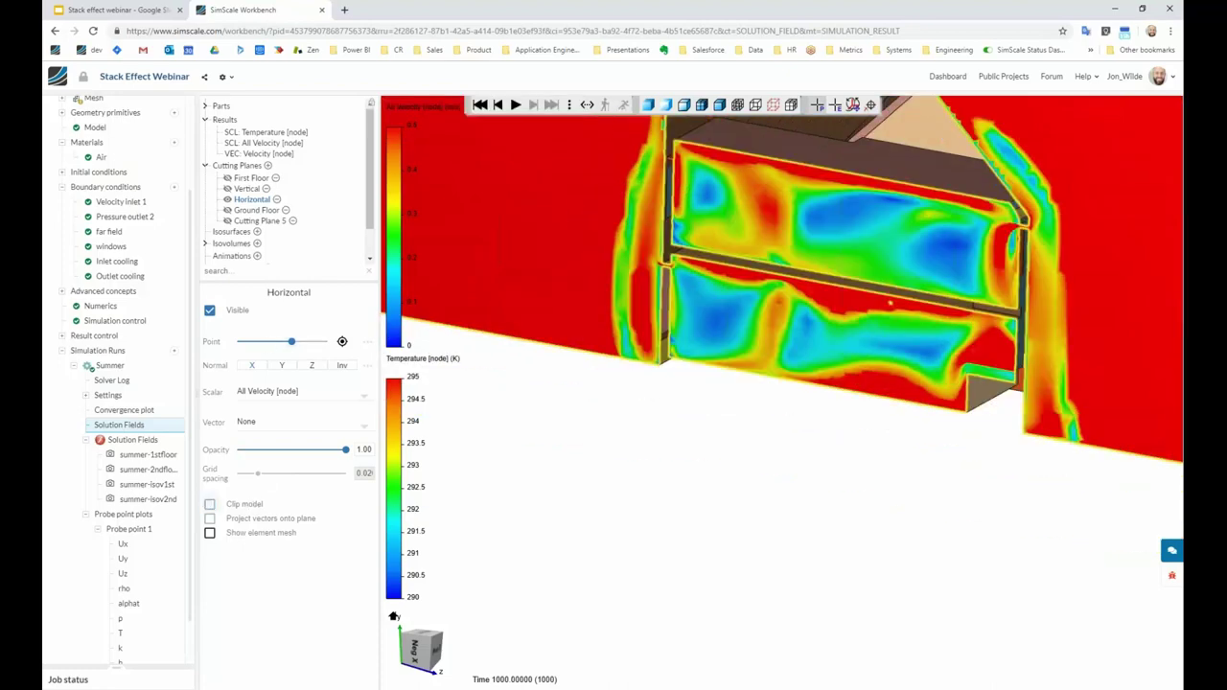
{"action": "left_click_drag", "start_coordinate": [779, 345], "coordinate": [725, 381]}
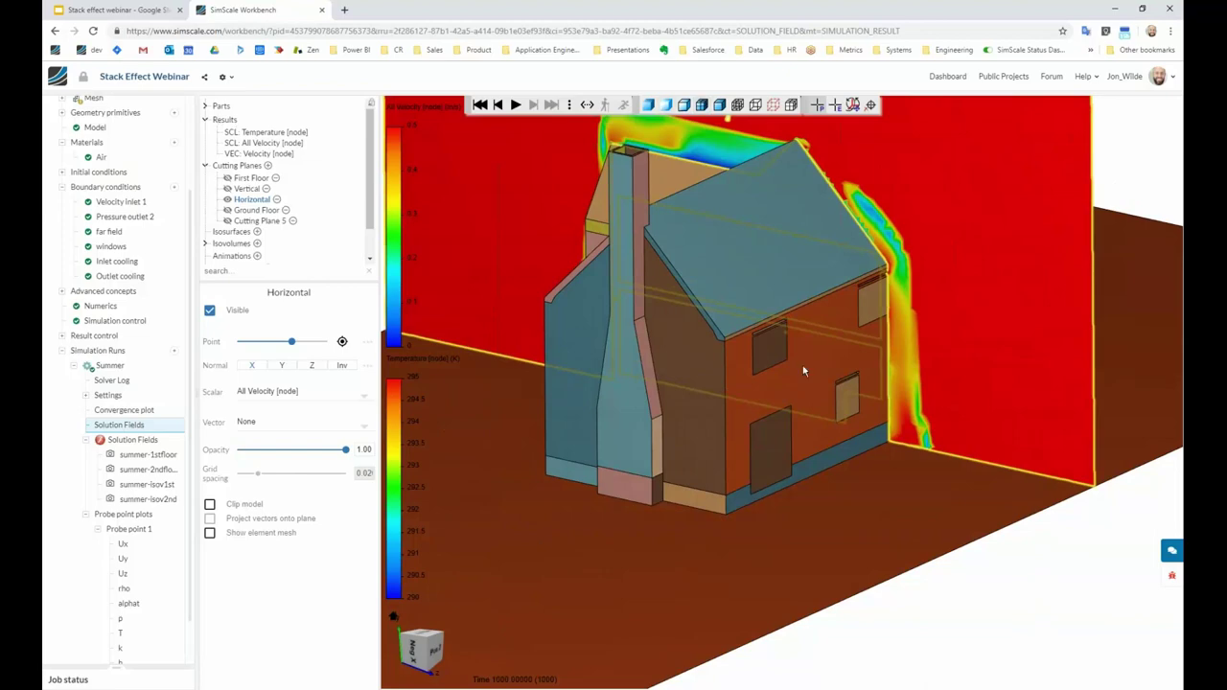
Move the X-normal cutting plane back, clip the model at it again, and inspect the wall near the cooling unit.
{"action": "left_click_drag", "start_coordinate": [291, 341], "coordinate": [284, 341]}
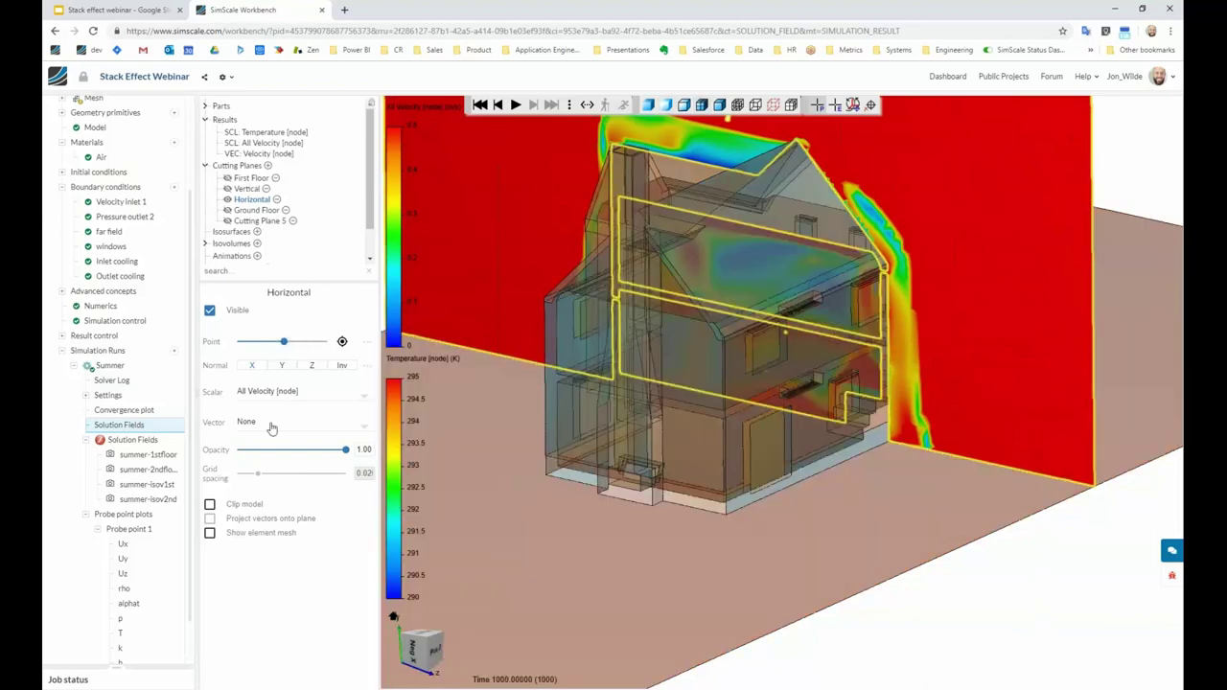
{"action": "left_click", "coordinate": [210, 505]}
{"action": "scroll", "coordinate": [813, 432], "scroll_direction": "up", "scroll_amount": 5}
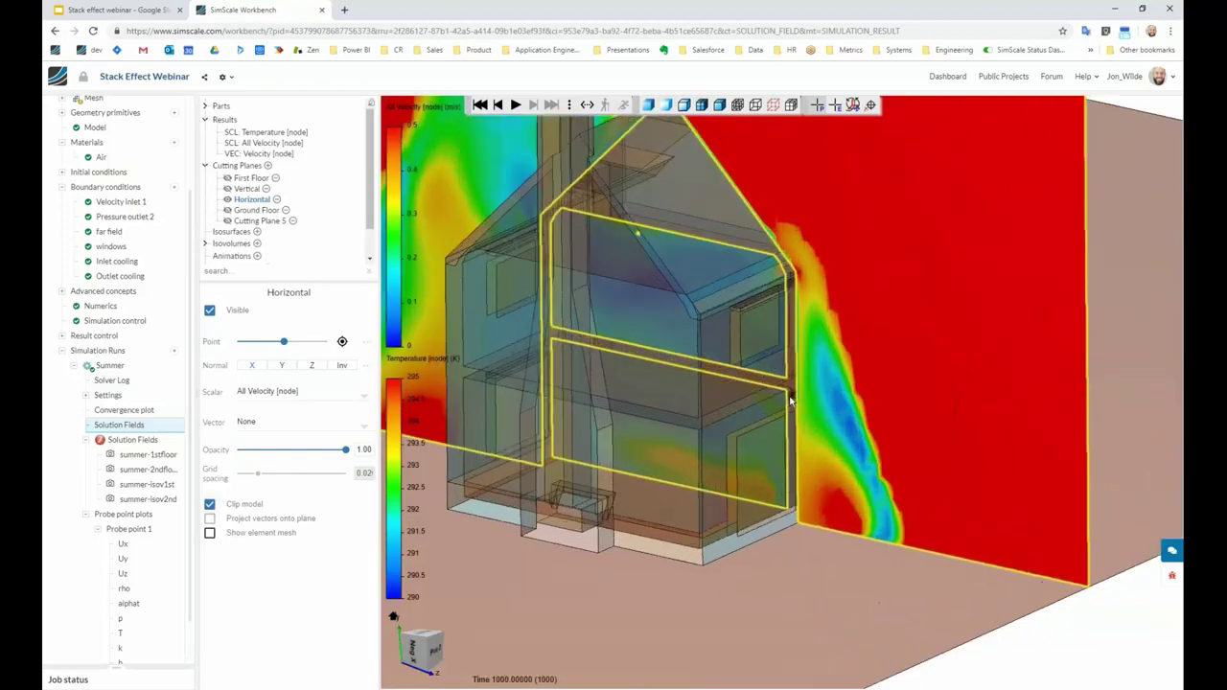
{"action": "scroll", "coordinate": [795, 422], "scroll_direction": "up", "scroll_amount": 5}
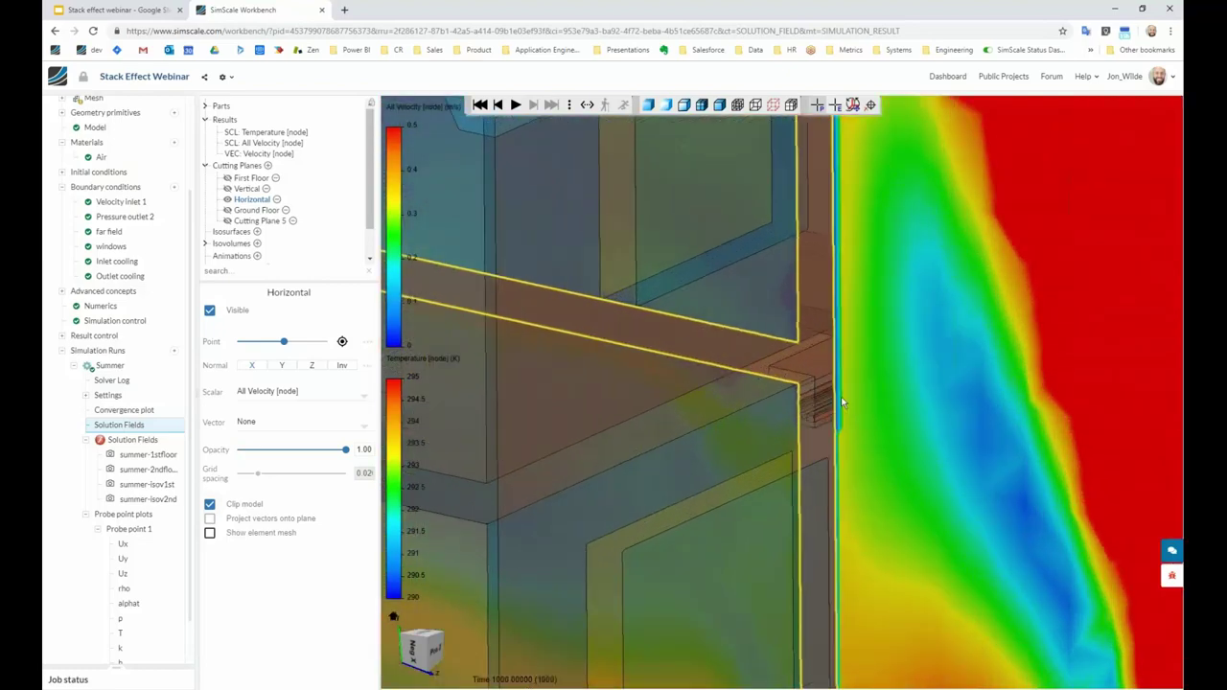
{"action": "scroll", "coordinate": [823, 404], "scroll_direction": "down", "scroll_amount": 10}
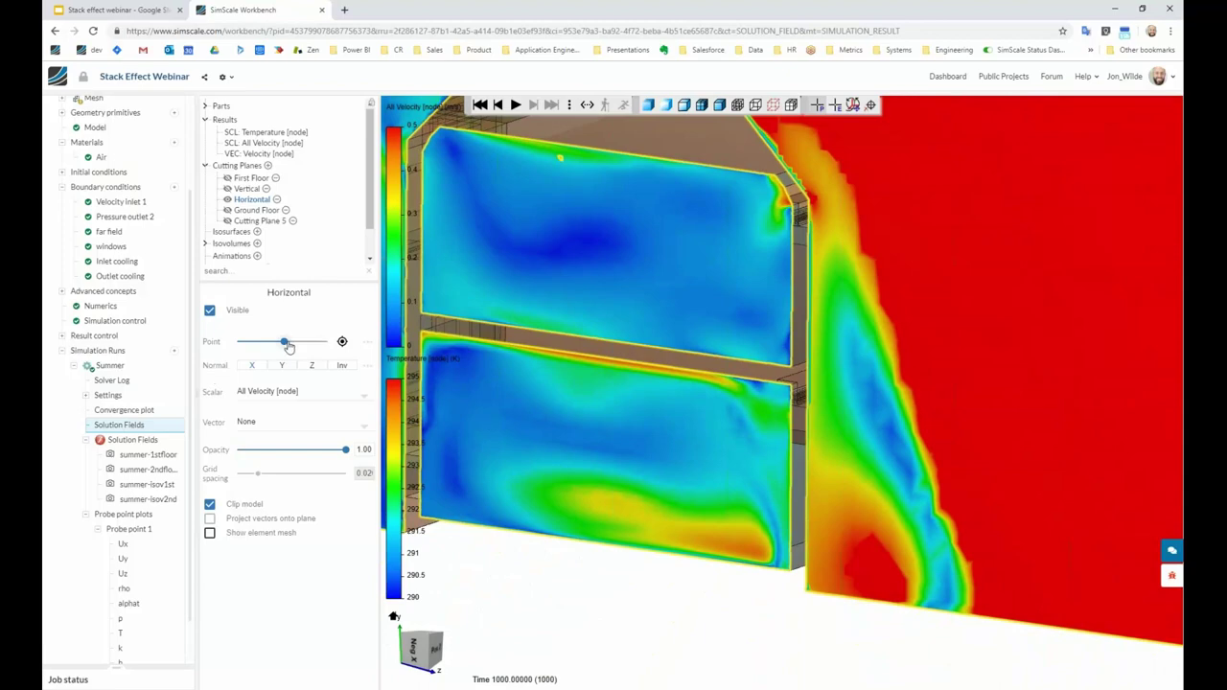
Shift the X-normal cutting plane slightly so it cuts through the wall-mounted cooling units, and inspect the velocities at the lower one.
{"action": "left_click", "coordinate": [288, 342]}
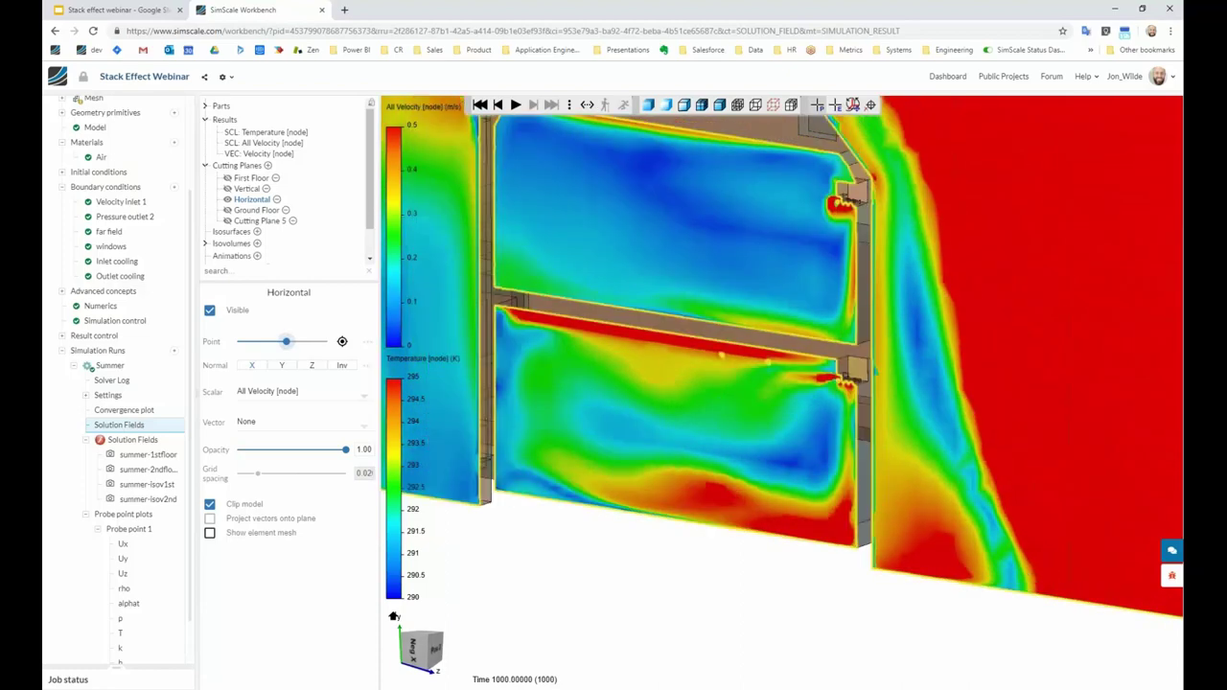
{"action": "left_click_drag", "start_coordinate": [841, 419], "coordinate": [855, 382]}
{"action": "scroll", "coordinate": [891, 404], "scroll_direction": "up", "scroll_amount": 2}
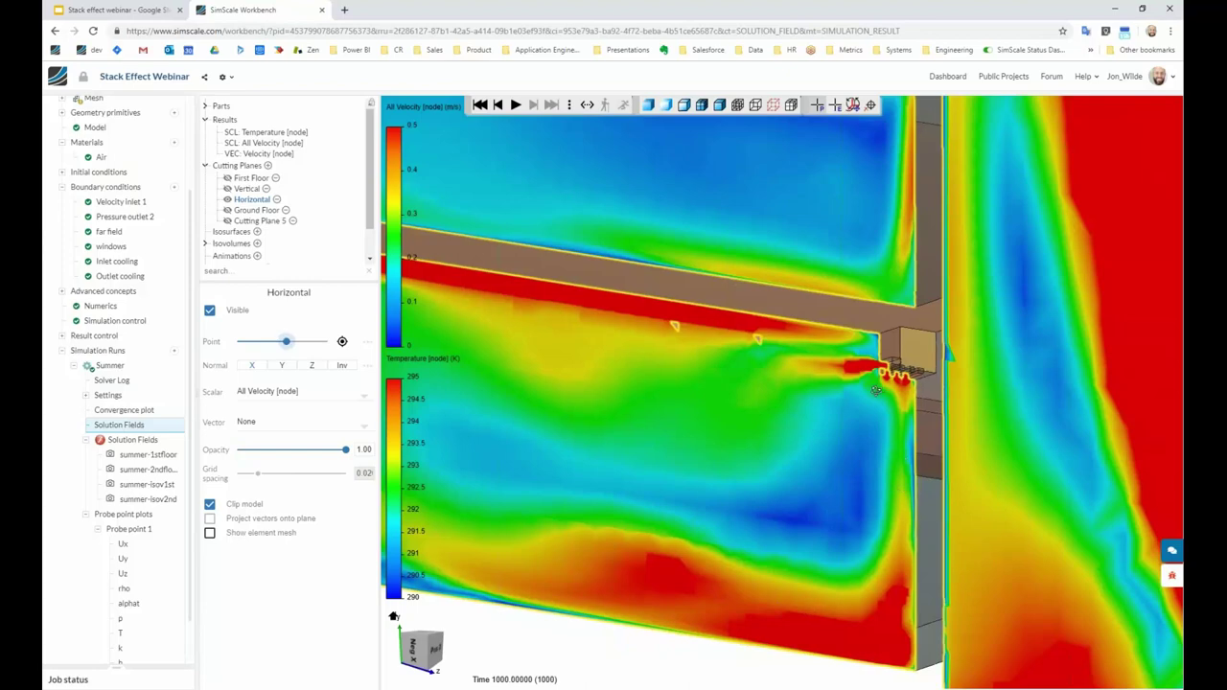
Colour the Horizontal cutting plane by Temperature [node] and view the temperatures on both floors of the house.
{"action": "left_click_drag", "start_coordinate": [892, 376], "coordinate": [909, 381]}
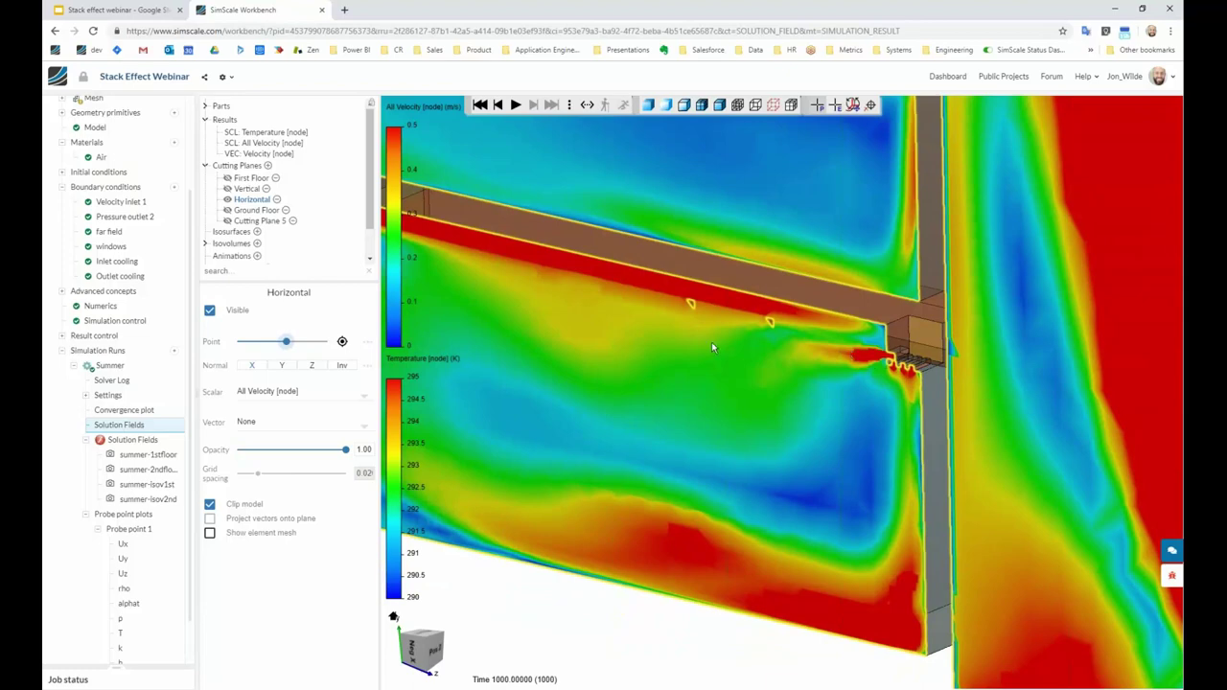
{"action": "left_click", "coordinate": [284, 394]}
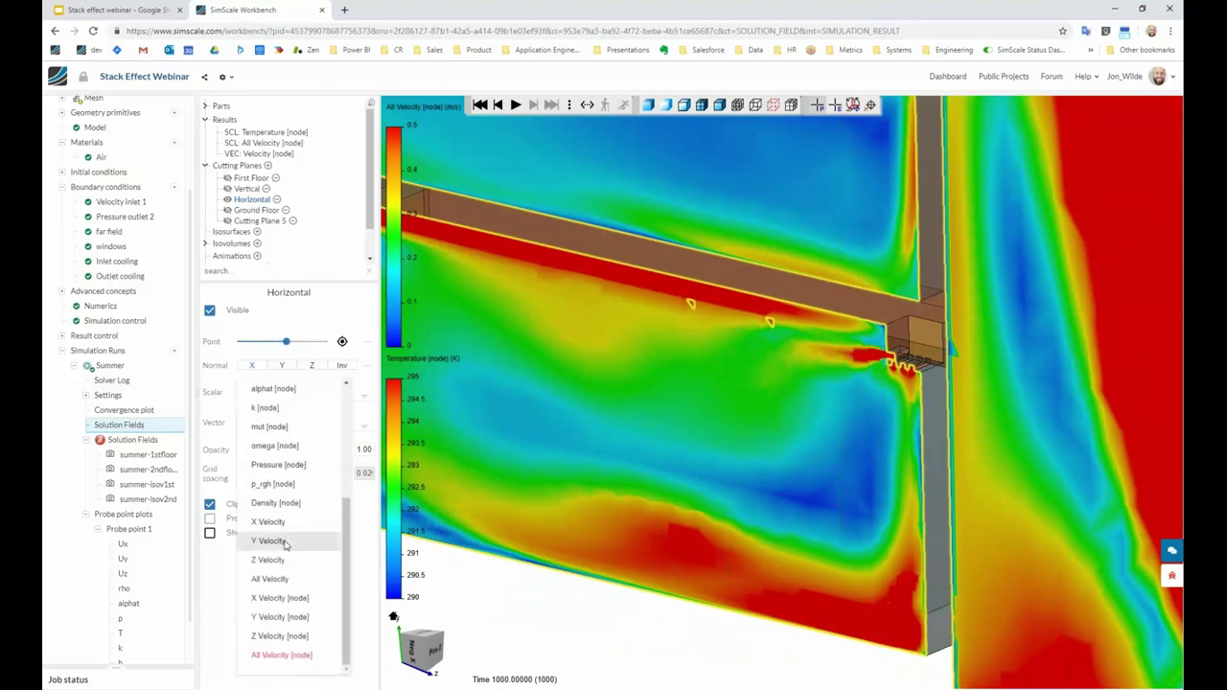
{"action": "scroll", "coordinate": [286, 520], "scroll_direction": "up", "scroll_amount": 3}
{"action": "left_click", "coordinate": [275, 570]}
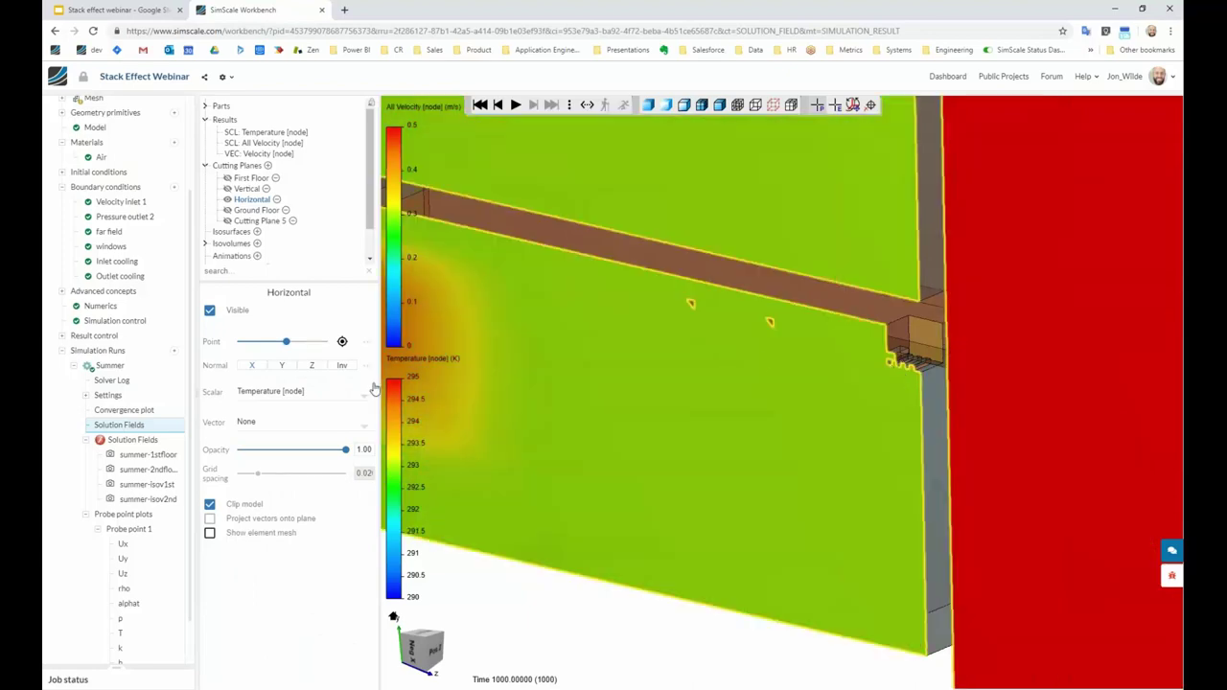
{"action": "scroll", "coordinate": [965, 364], "scroll_direction": "down", "scroll_amount": 2}
{"action": "left_click_drag", "start_coordinate": [863, 408], "coordinate": [875, 387]}
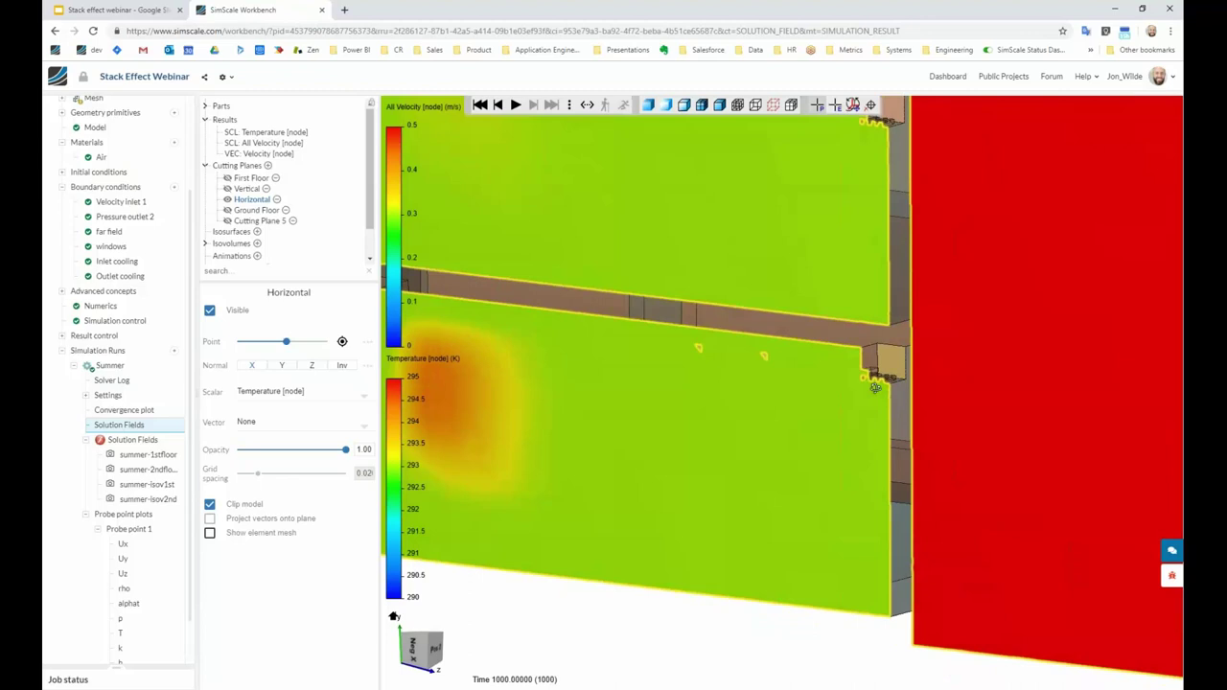
{"action": "scroll", "coordinate": [820, 392], "scroll_direction": "down", "scroll_amount": 2}
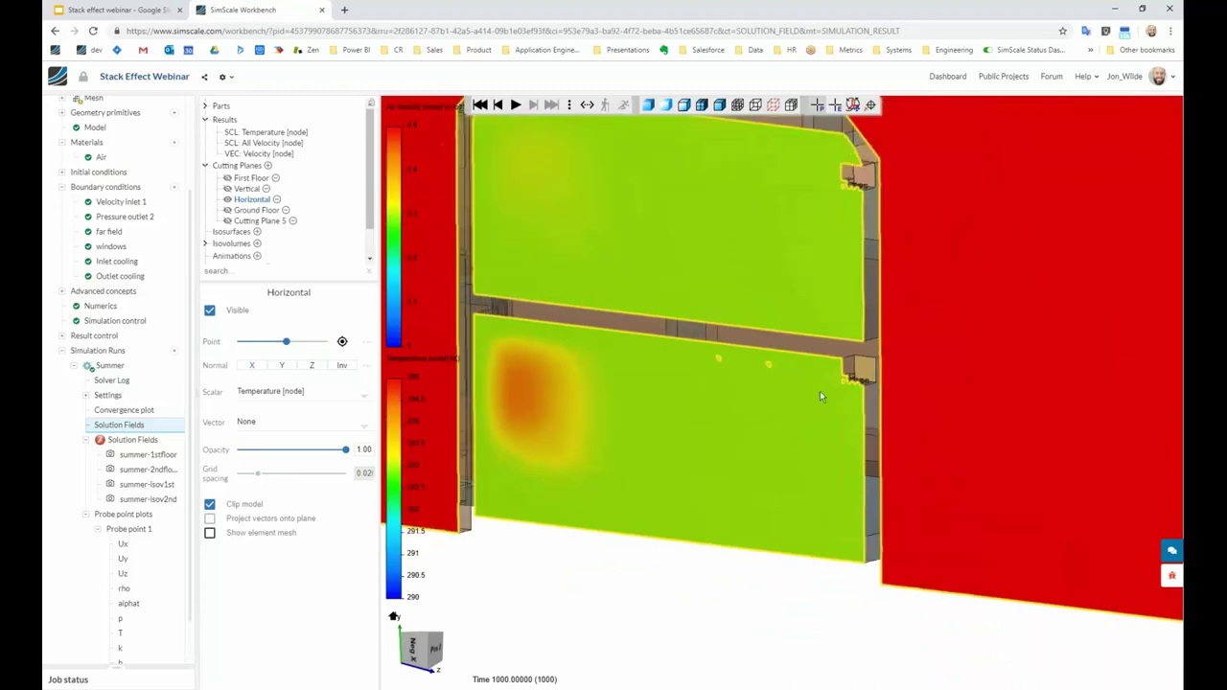
{"action": "left_click_drag", "start_coordinate": [820, 392], "coordinate": [812, 394]}
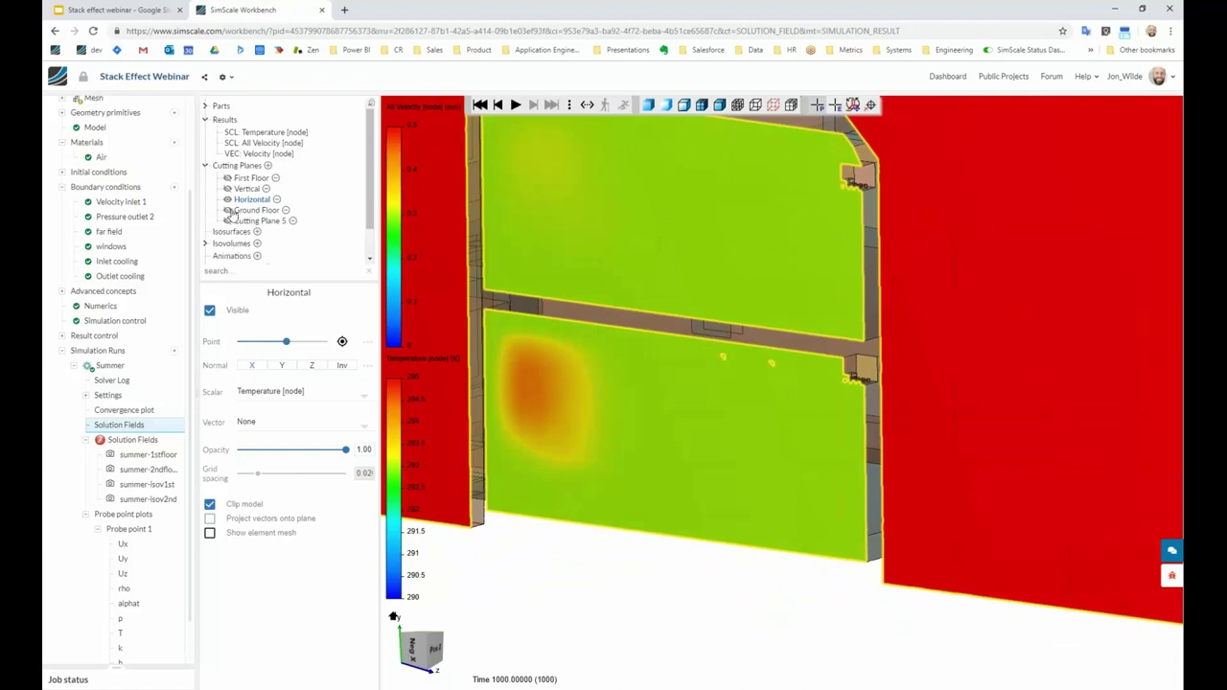
Hide the Horizontal cutting plane and show Particle Trace 2 in the house.
{"action": "left_click", "coordinate": [227, 199]}
{"action": "scroll", "coordinate": [206, 243], "scroll_direction": "down", "scroll_amount": 1}
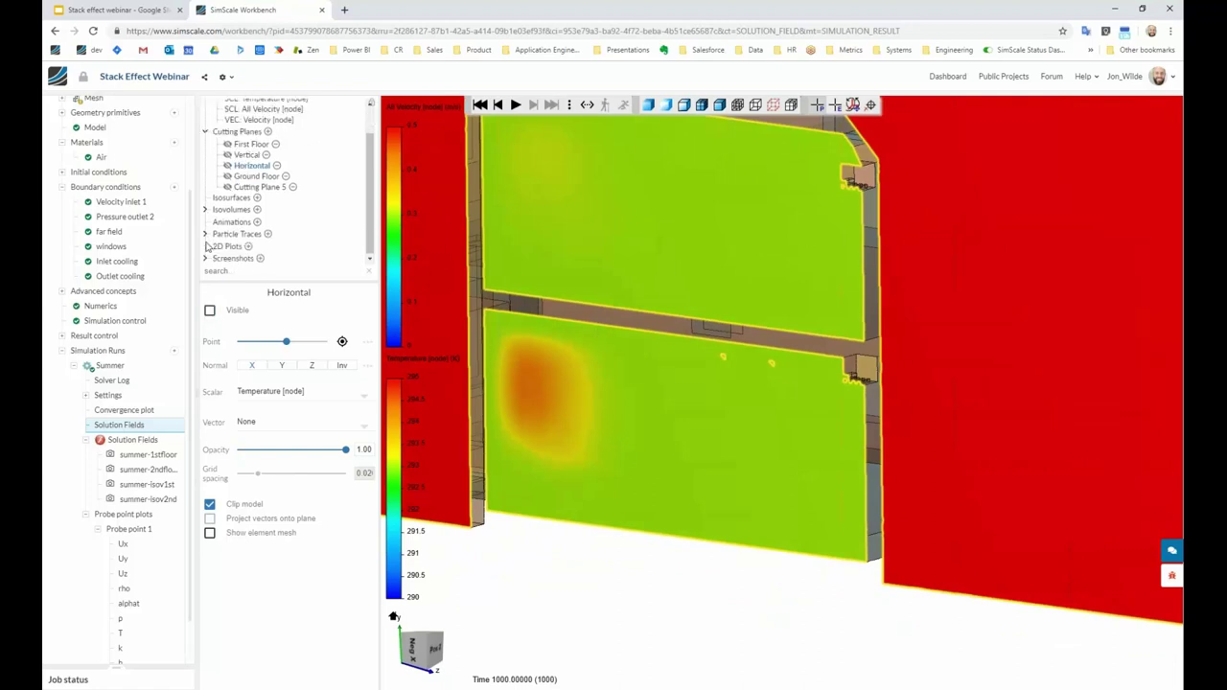
{"action": "left_click", "coordinate": [205, 235]}
{"action": "scroll", "coordinate": [596, 372], "scroll_direction": "down", "scroll_amount": 7}
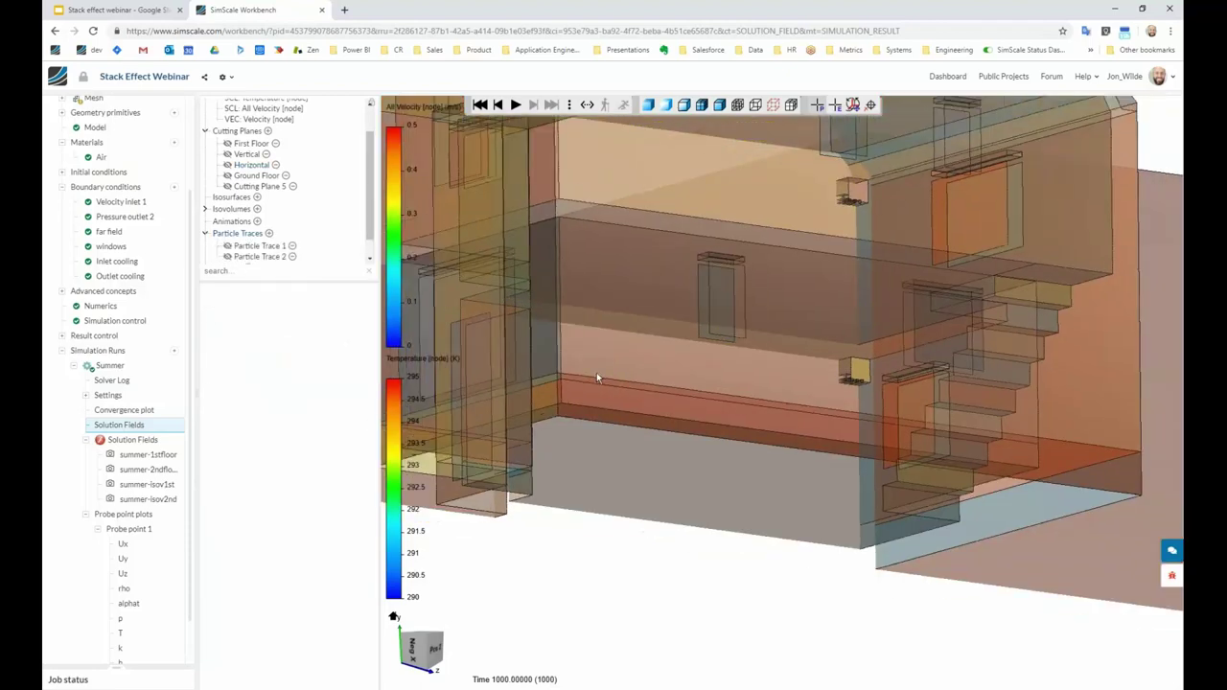
{"action": "left_click_drag", "start_coordinate": [712, 485], "coordinate": [697, 515]}
{"action": "left_click", "coordinate": [228, 257]}
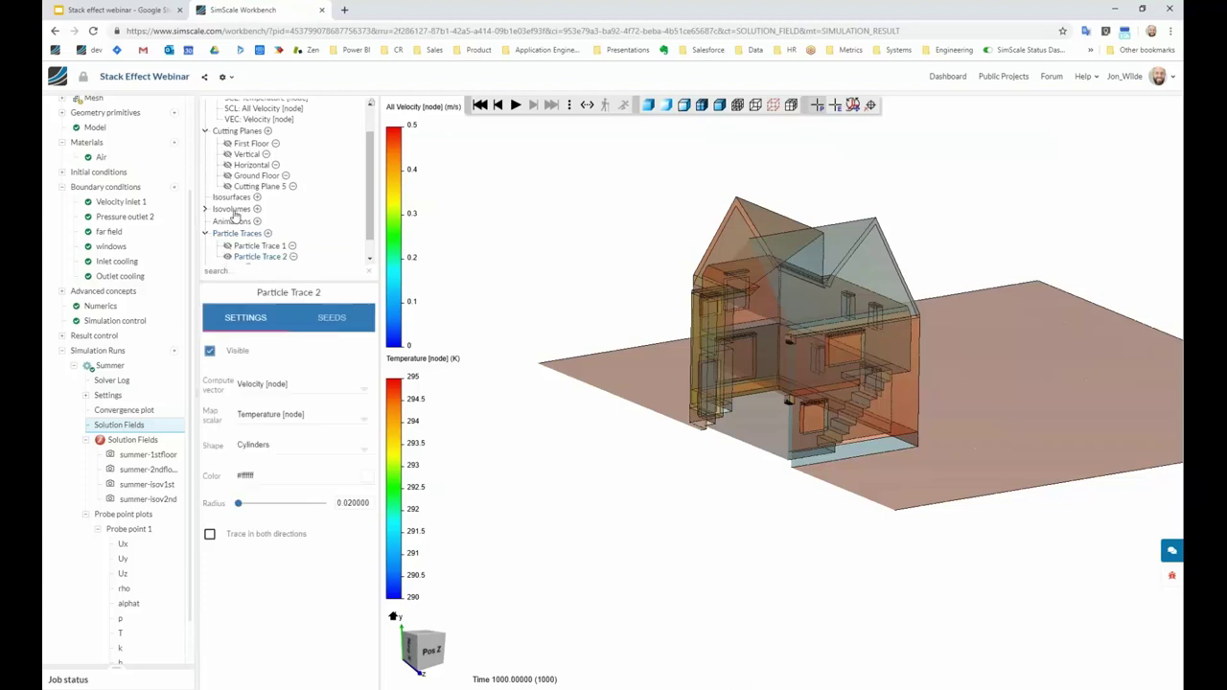
Turn off model clipping for the Horizontal cutting plane and inspect Particle Trace 2 around the complete house.
{"action": "left_click", "coordinate": [245, 187]}
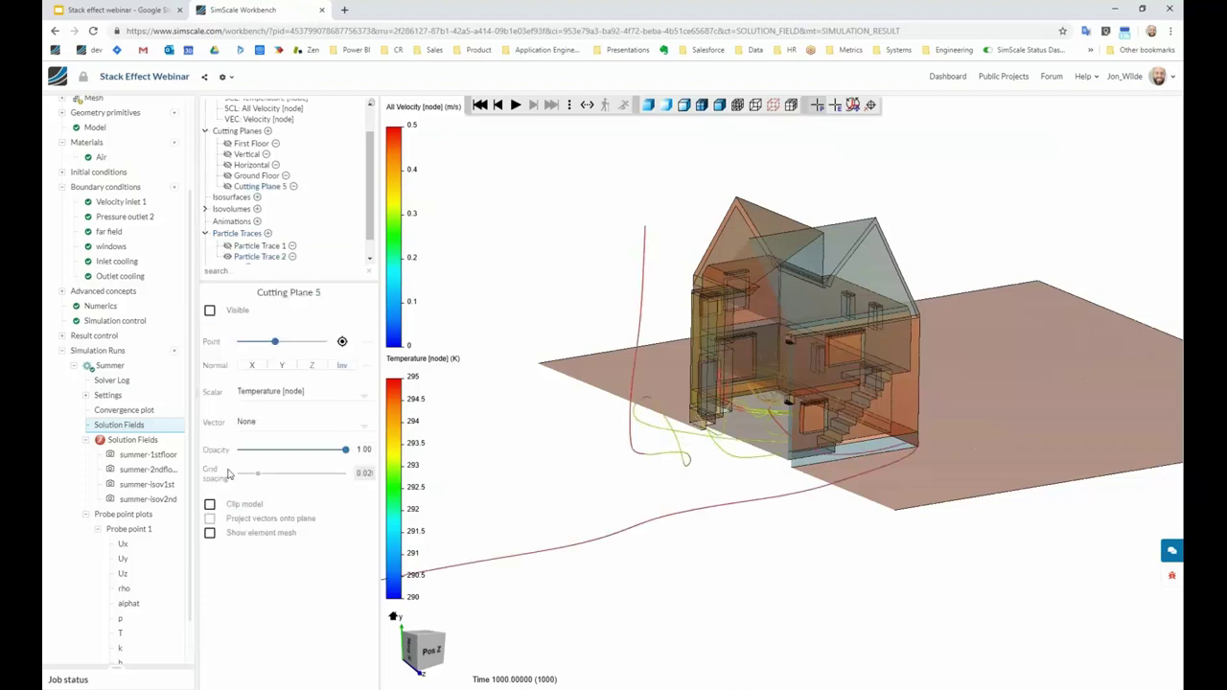
{"action": "left_click", "coordinate": [247, 177]}
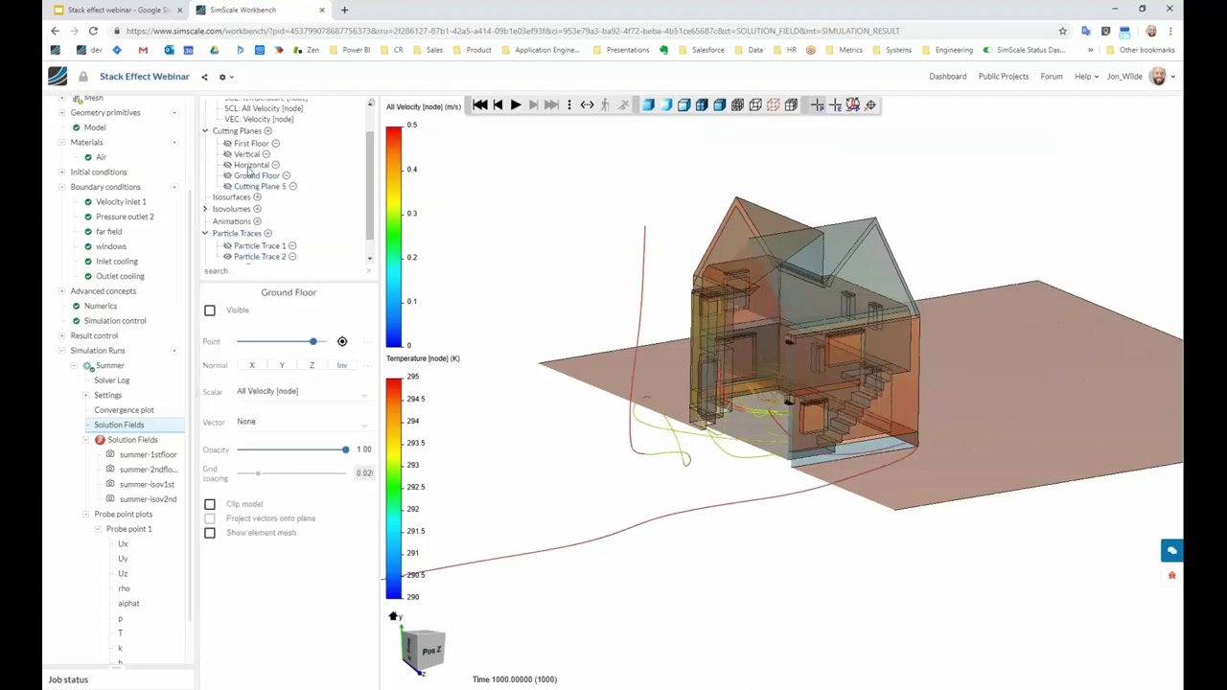
{"action": "left_click", "coordinate": [249, 166]}
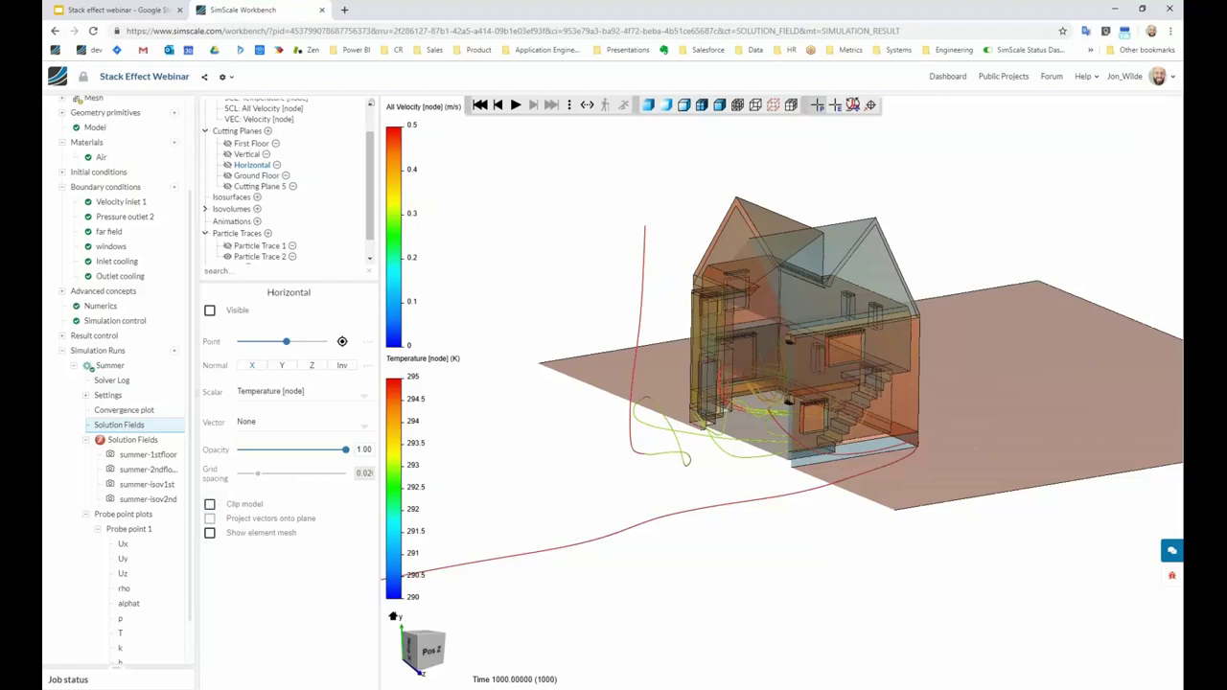
{"action": "left_click_drag", "start_coordinate": [788, 401], "coordinate": [750, 438]}
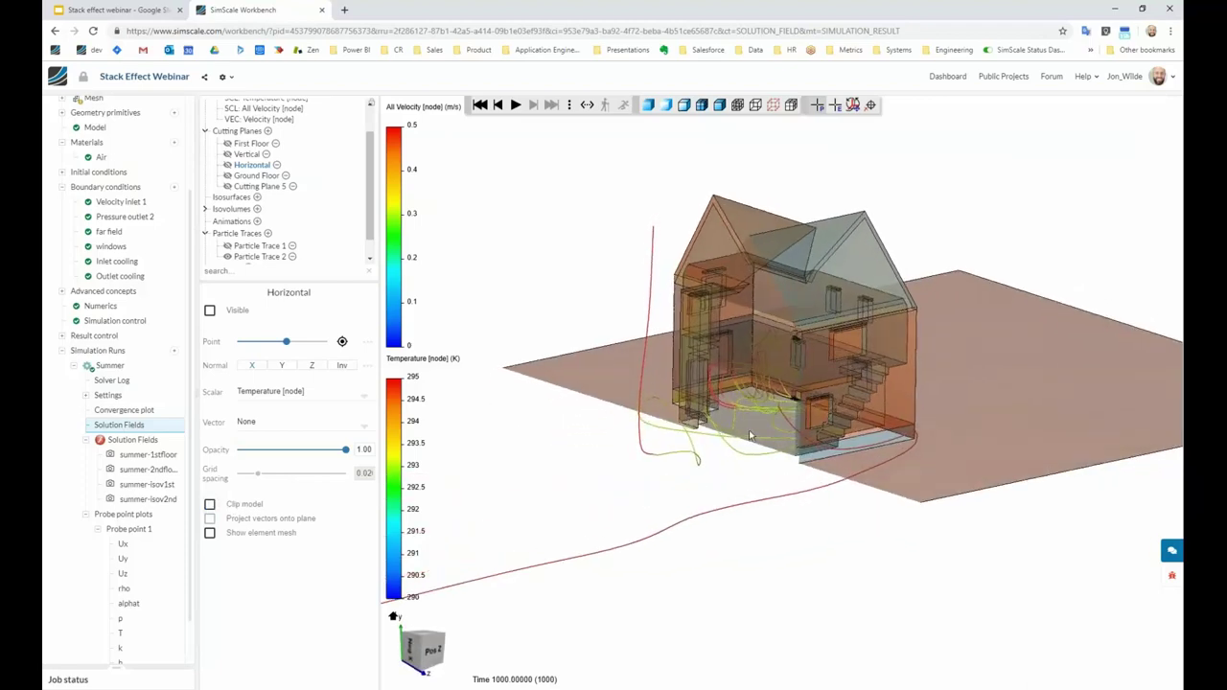
{"action": "scroll", "coordinate": [750, 437], "scroll_direction": "up", "scroll_amount": 5}
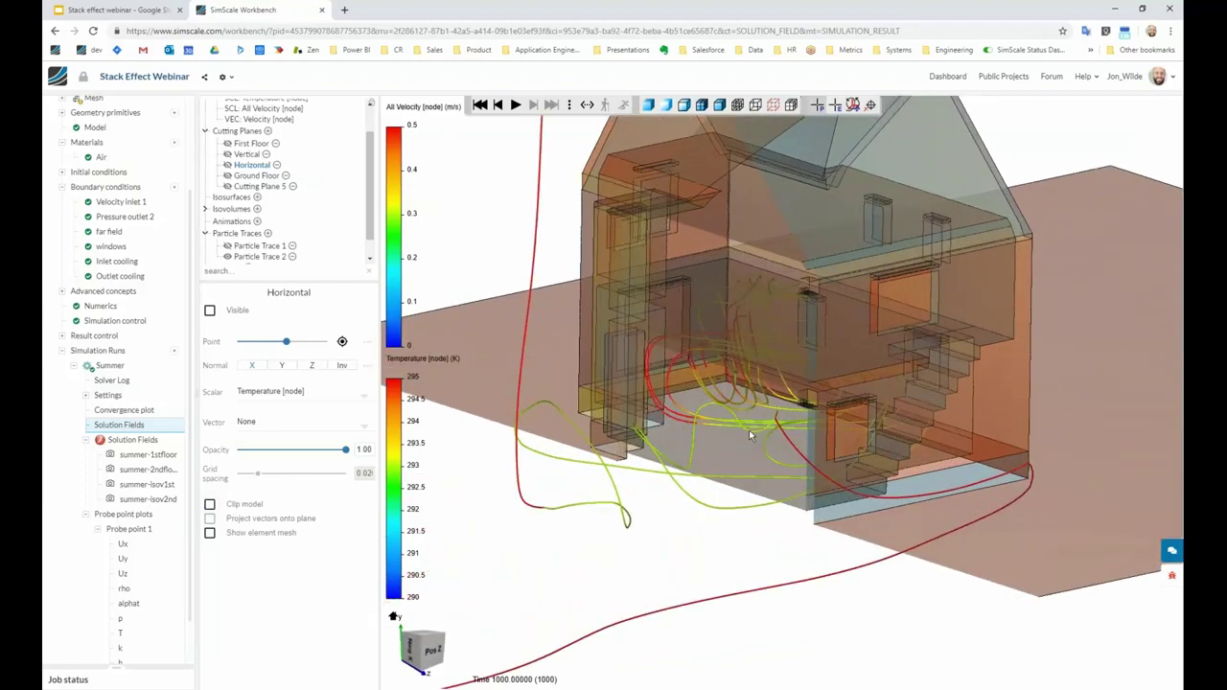
{"action": "mouse_move", "coordinate": [750, 430]}
{"action": "left_mouse_down"}
{"action": "mouse_move", "coordinate": [744, 414]}
{"action": "mouse_move", "coordinate": [739, 432]}
{"action": "left_mouse_up"}
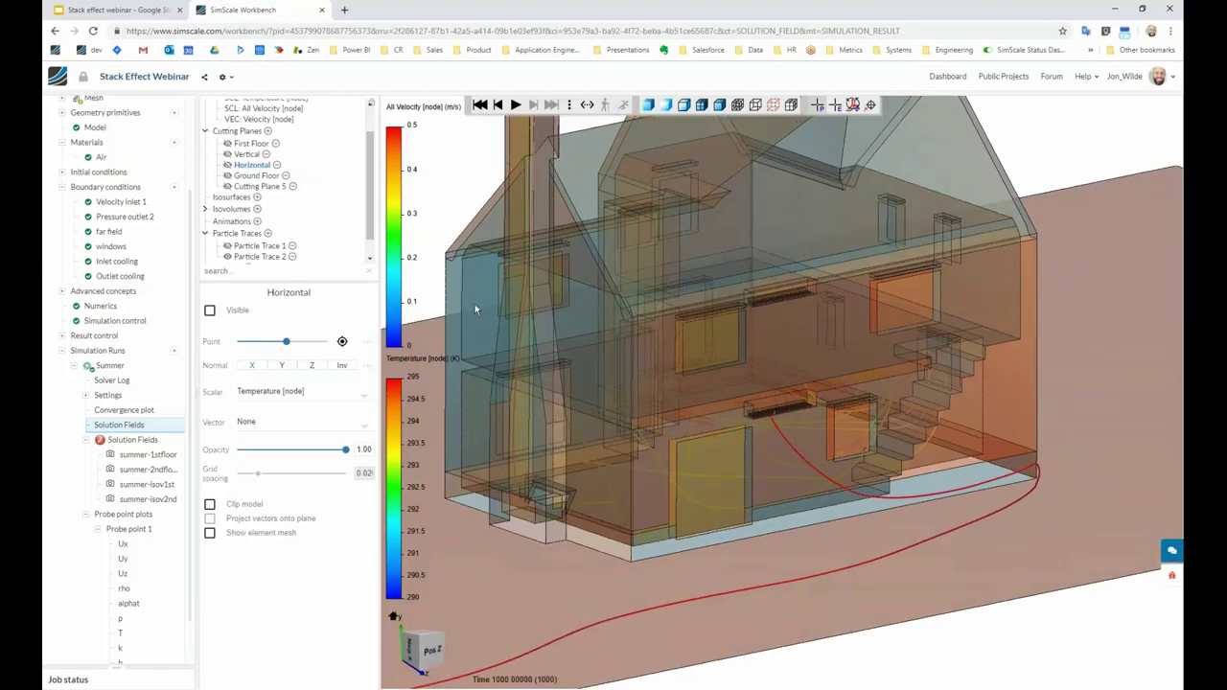
Lower the opacity of the Flow region part to 0.34 and look at the house and traces through it.
{"action": "left_click", "coordinate": [257, 258]}
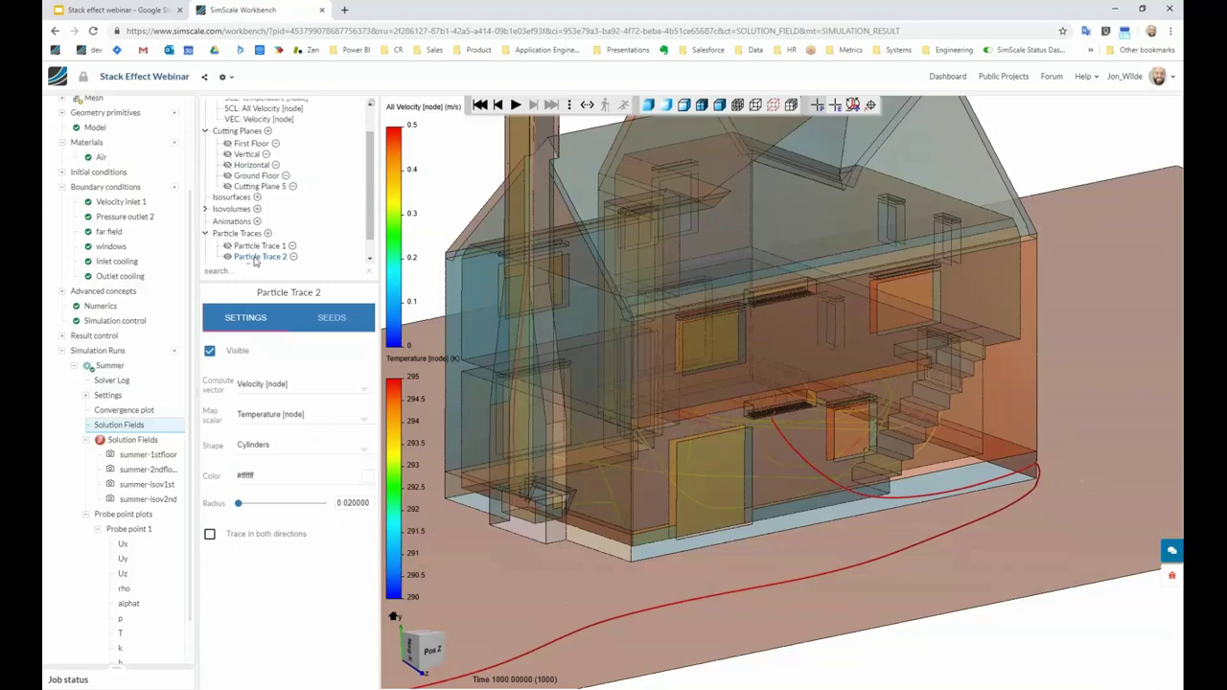
{"action": "scroll", "coordinate": [238, 141], "scroll_direction": "up", "scroll_amount": 2}
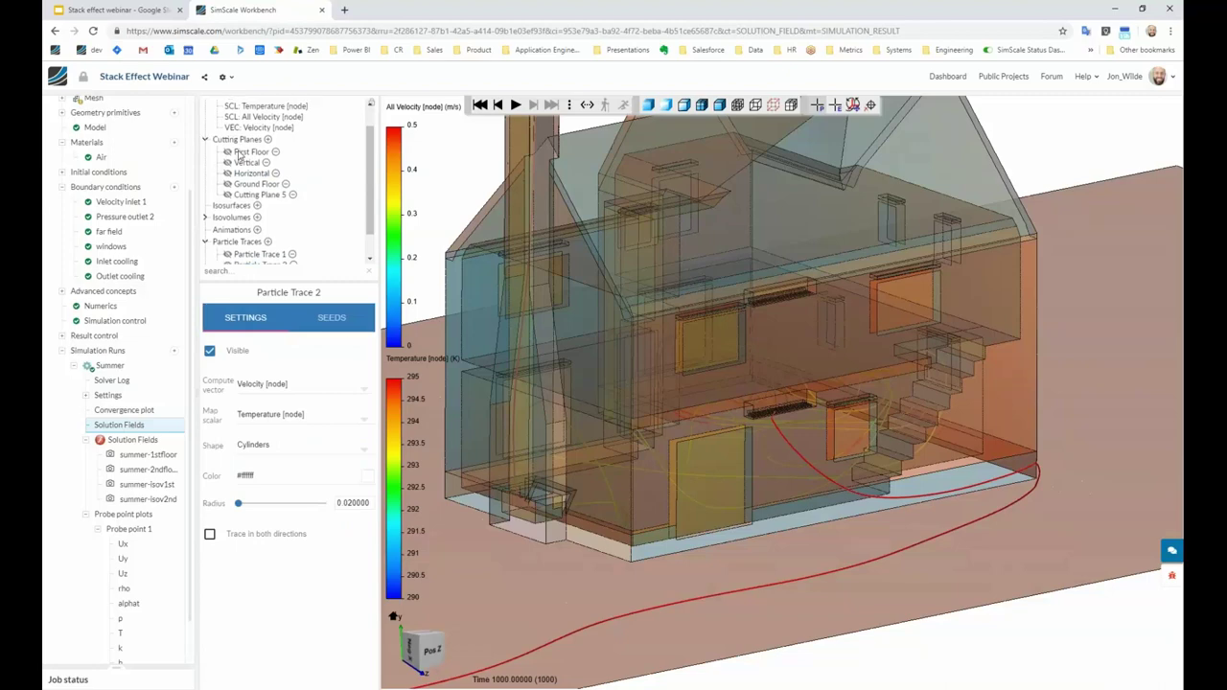
{"action": "left_click", "coordinate": [205, 106]}
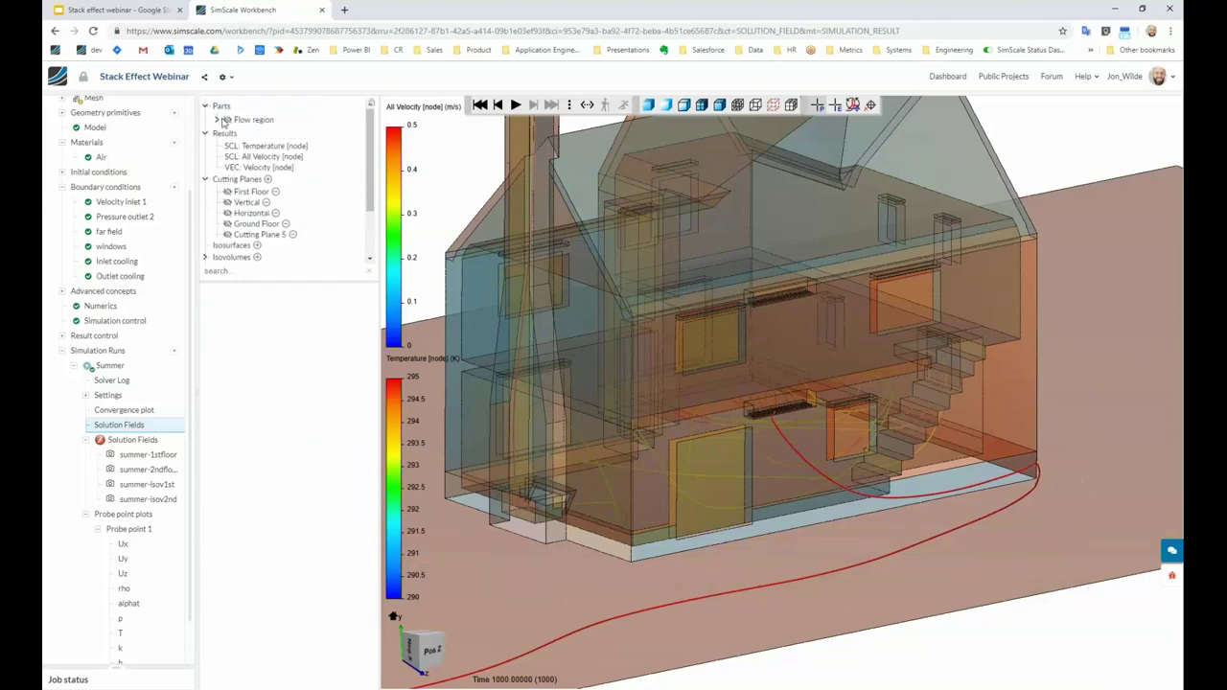
{"action": "left_click", "coordinate": [248, 120]}
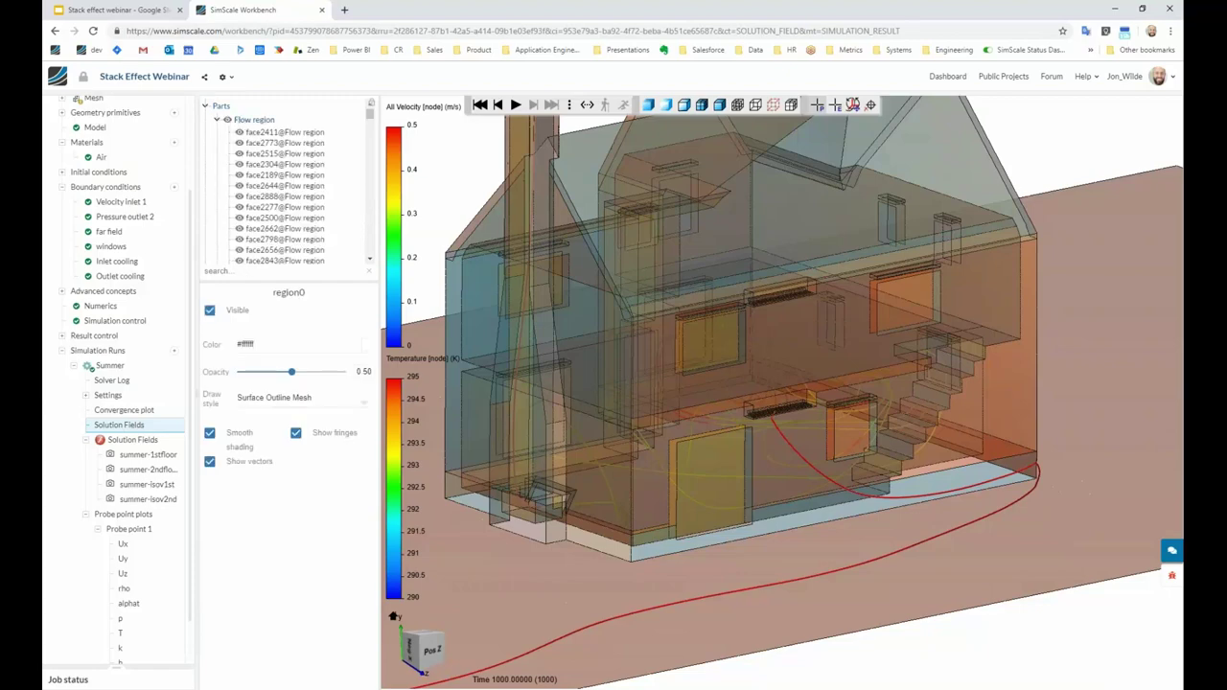
{"action": "left_click", "coordinate": [241, 120]}
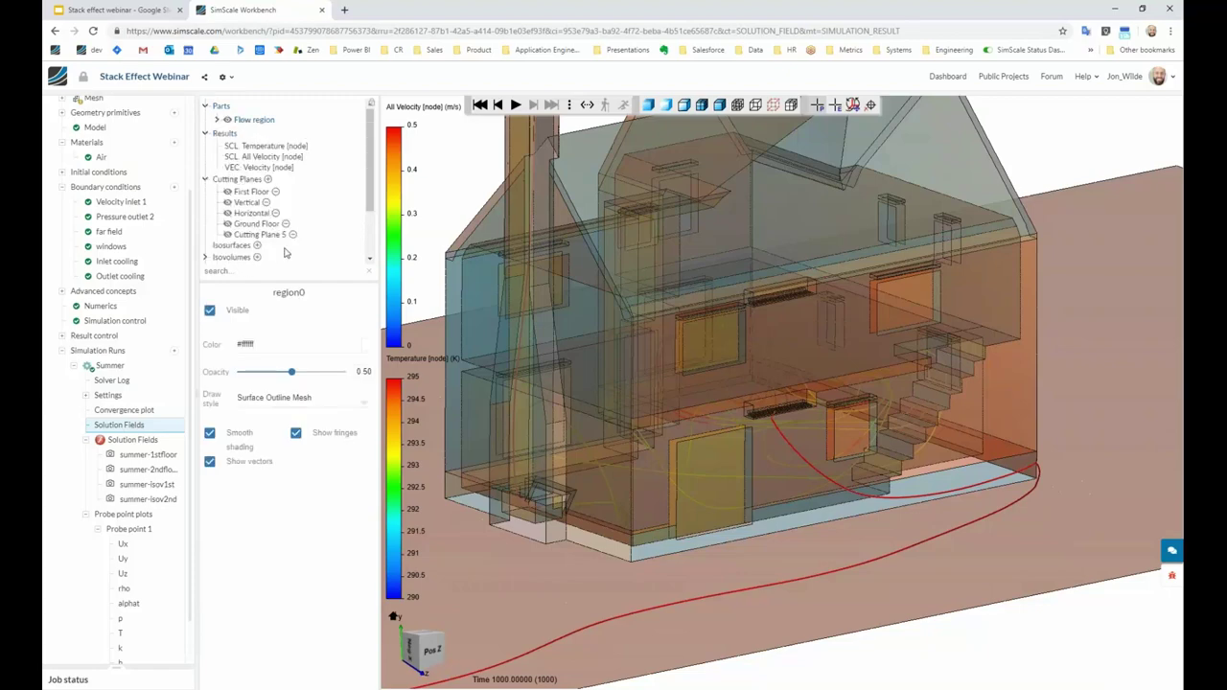
{"action": "left_click", "coordinate": [275, 373]}
{"action": "scroll", "coordinate": [827, 428], "scroll_direction": "down", "scroll_amount": 5}
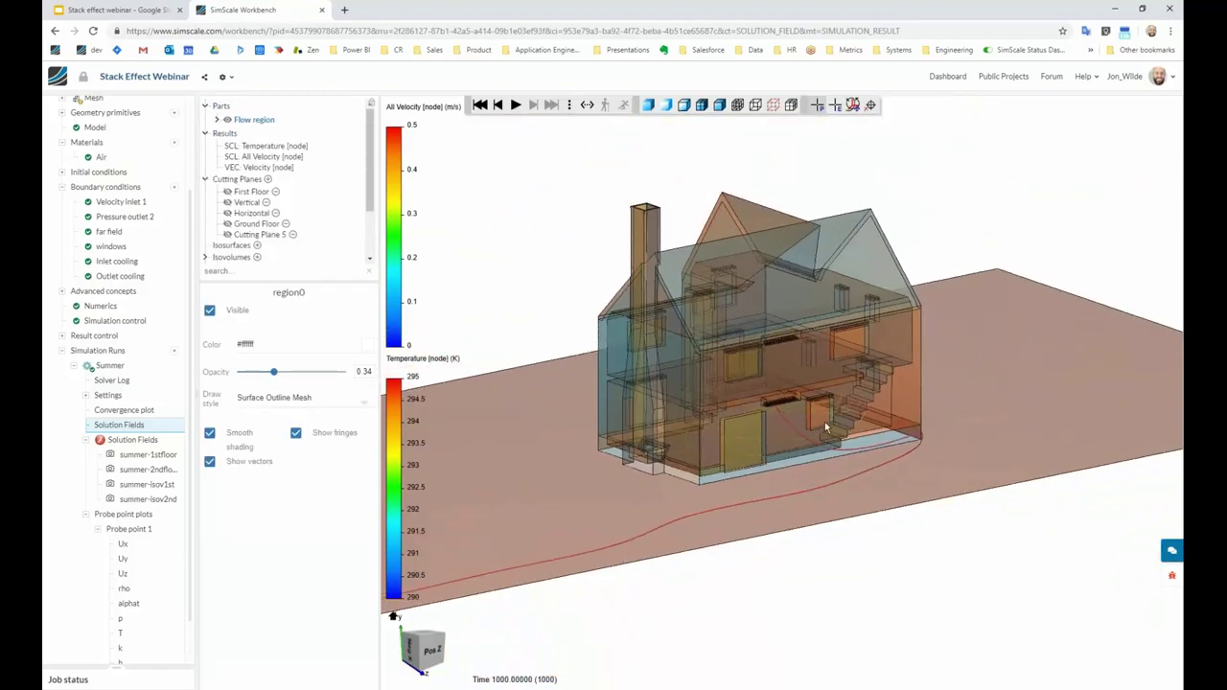
{"action": "scroll", "coordinate": [824, 427], "scroll_direction": "up", "scroll_amount": 6}
{"action": "scroll", "coordinate": [755, 422], "scroll_direction": "down", "scroll_amount": 3}
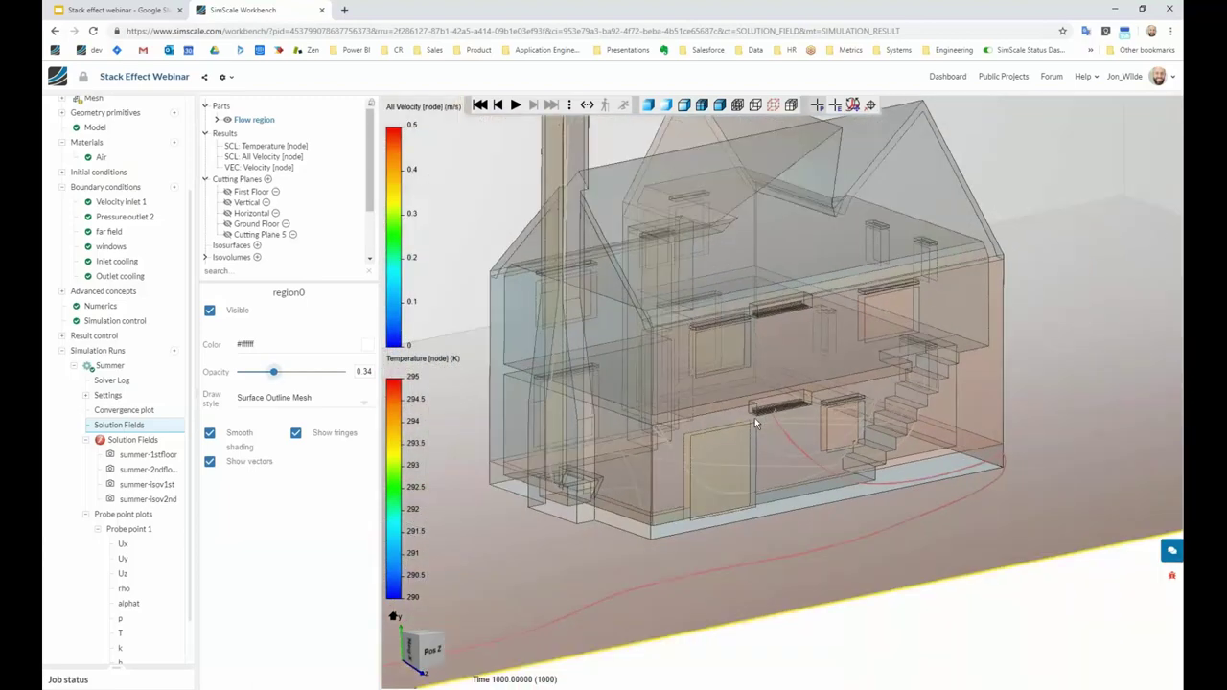
{"action": "scroll", "coordinate": [754, 417], "scroll_direction": "down", "scroll_amount": 3}
Show the Horizontal cutting plane, clip the model at it and hide the plane again.
{"action": "left_click", "coordinate": [247, 214]}
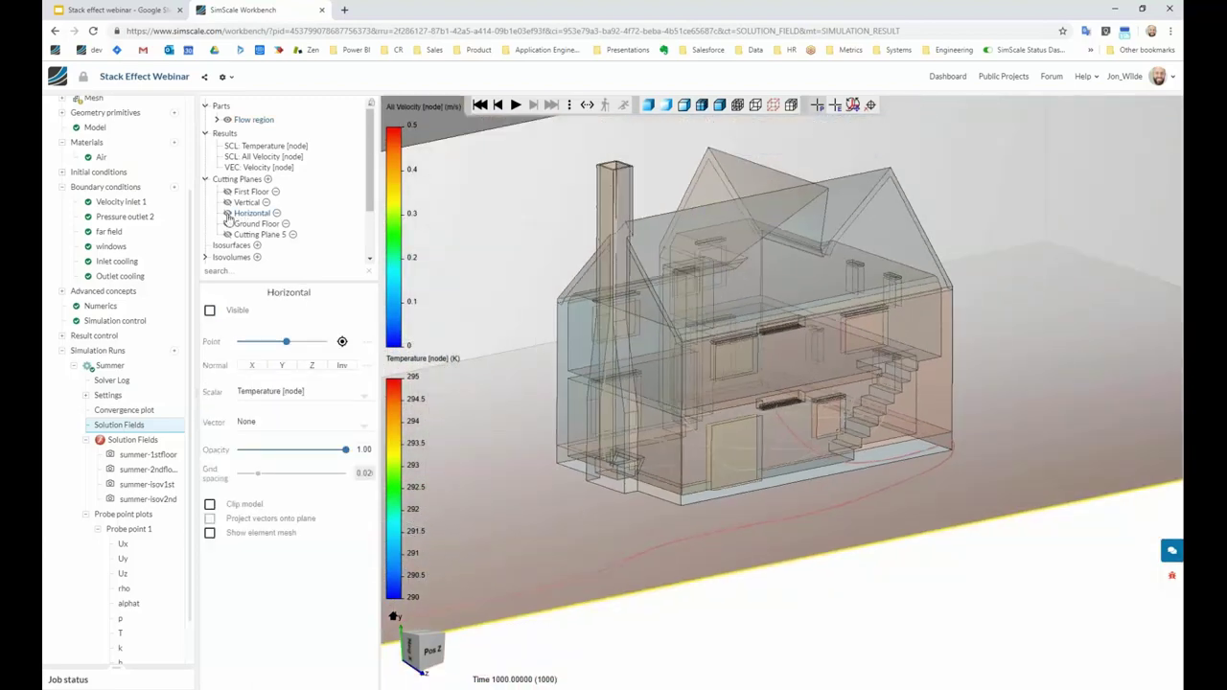
{"action": "left_click", "coordinate": [229, 216]}
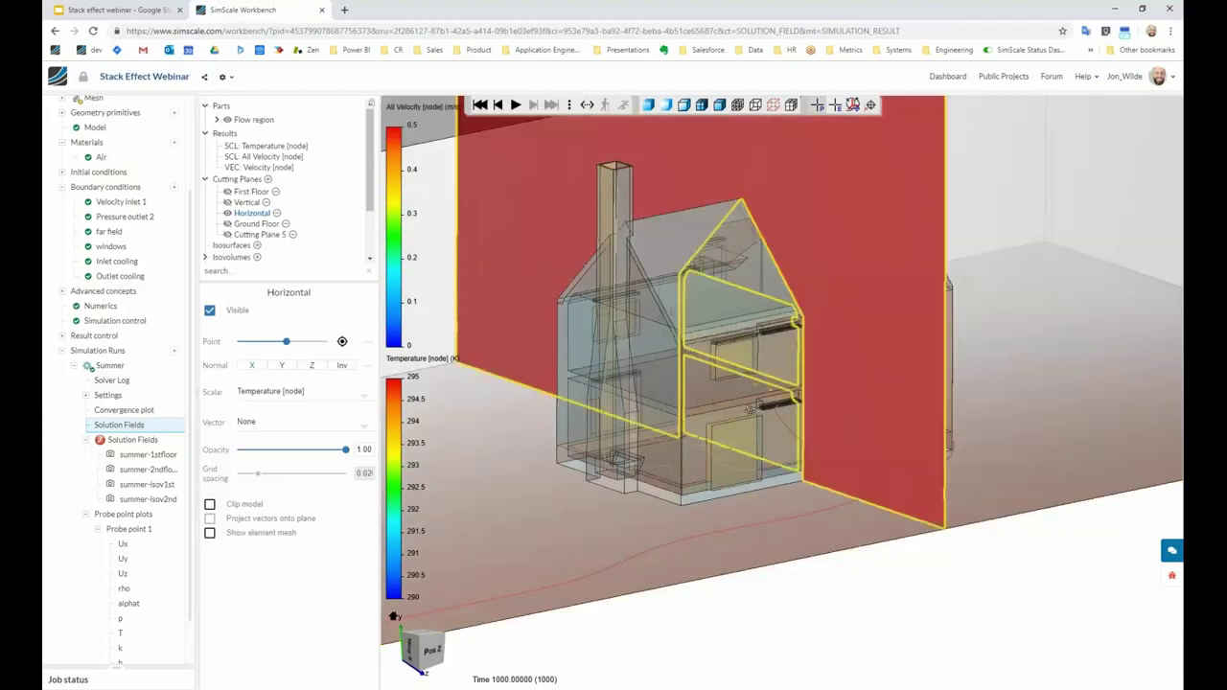
{"action": "left_click_drag", "start_coordinate": [751, 410], "coordinate": [527, 402]}
{"action": "left_click", "coordinate": [241, 506]}
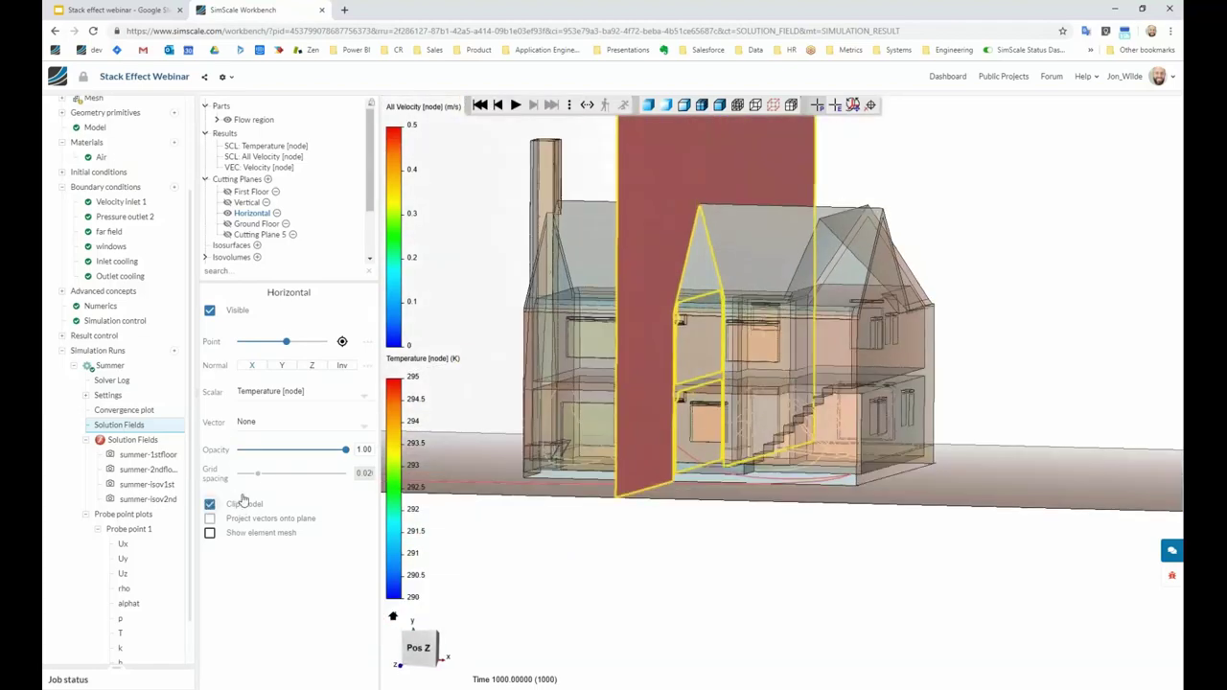
{"action": "left_click_drag", "start_coordinate": [649, 535], "coordinate": [832, 552]}
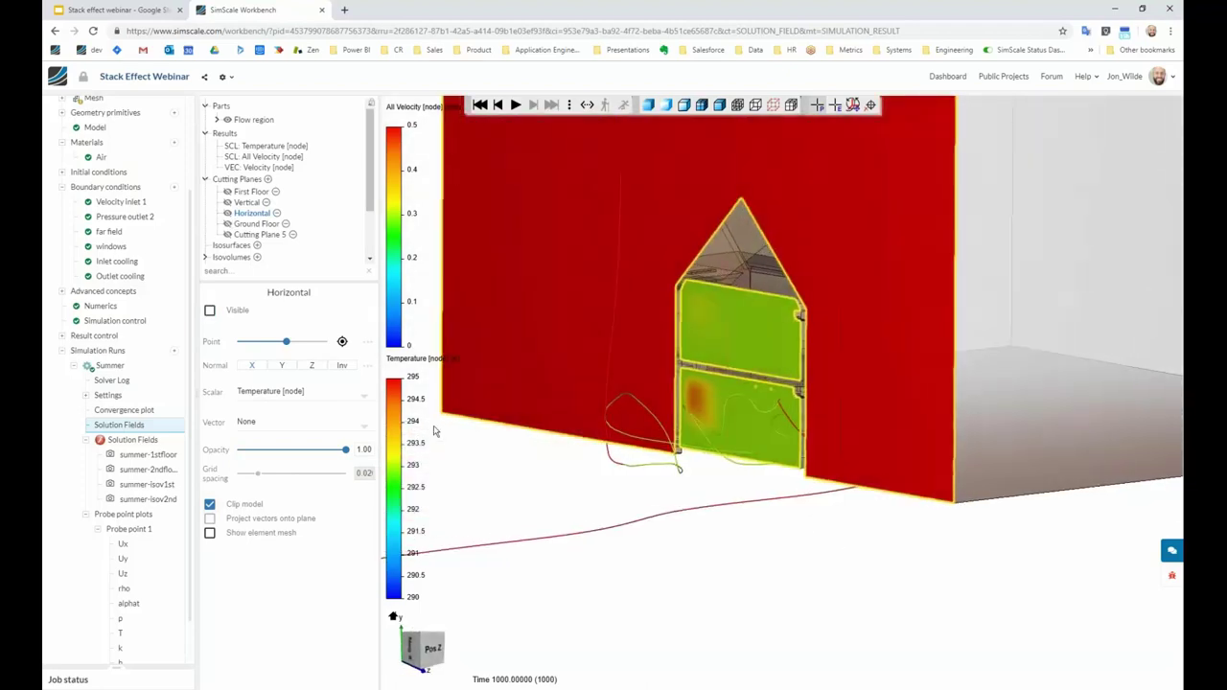
Inspect the traces inside the clipped house and shift the hidden Horizontal plane to clip the model closer to the chimney end.
{"action": "left_click_drag", "start_coordinate": [710, 419], "coordinate": [746, 399]}
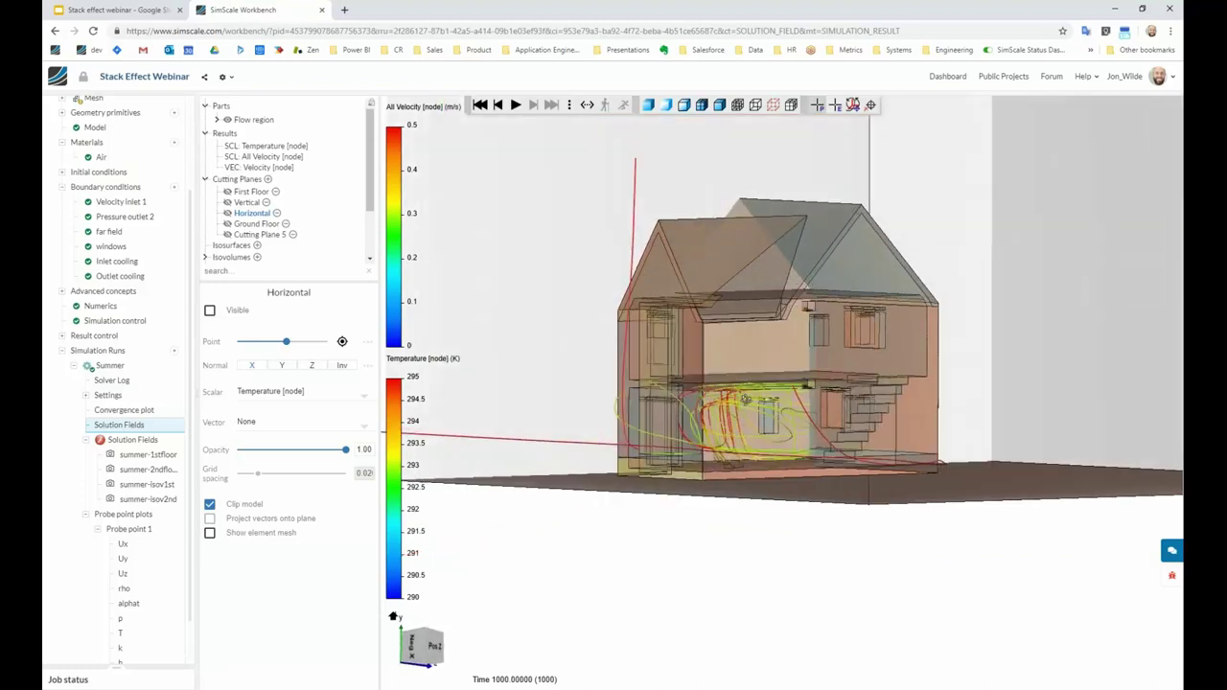
{"action": "scroll", "coordinate": [746, 398], "scroll_direction": "up", "scroll_amount": 6}
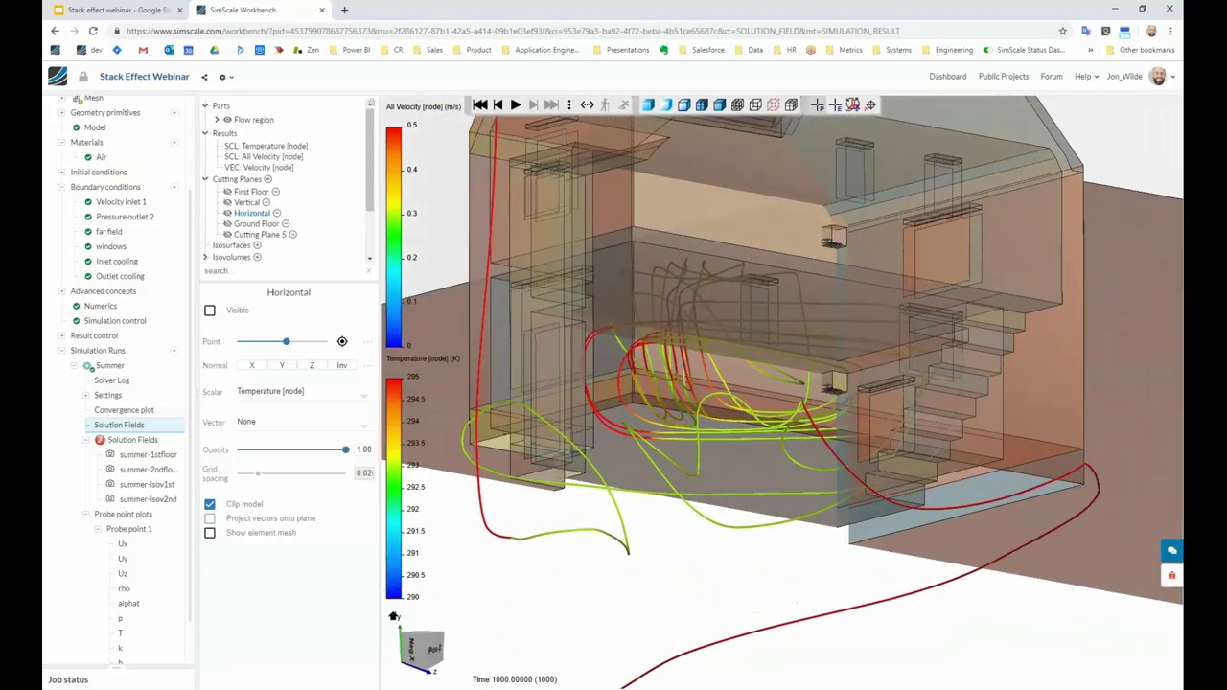
{"action": "left_click_drag", "start_coordinate": [742, 442], "coordinate": [504, 406]}
{"action": "left_click_drag", "start_coordinate": [286, 342], "coordinate": [273, 342]}
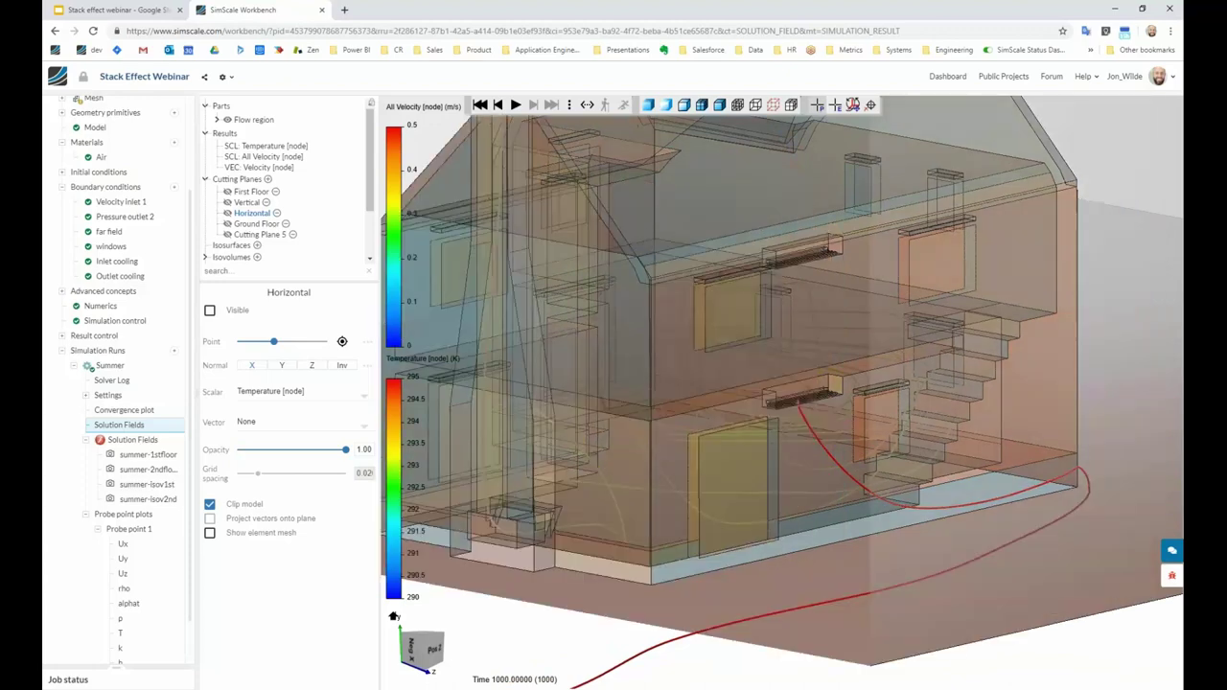
{"action": "left_click_drag", "start_coordinate": [273, 341], "coordinate": [280, 341]}
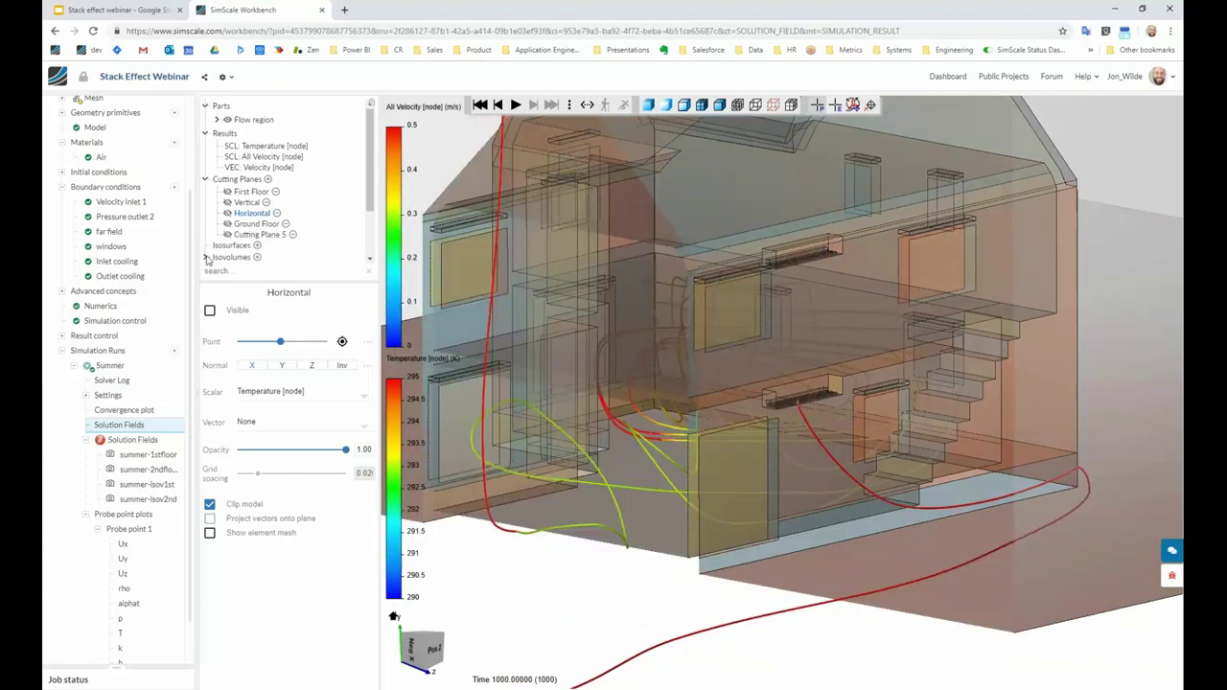
Show Particle Trace 1 as well and inspect both traces in the ground-floor room and outside the house from several angles.
{"action": "scroll", "coordinate": [207, 255], "scroll_direction": "down", "scroll_amount": 2}
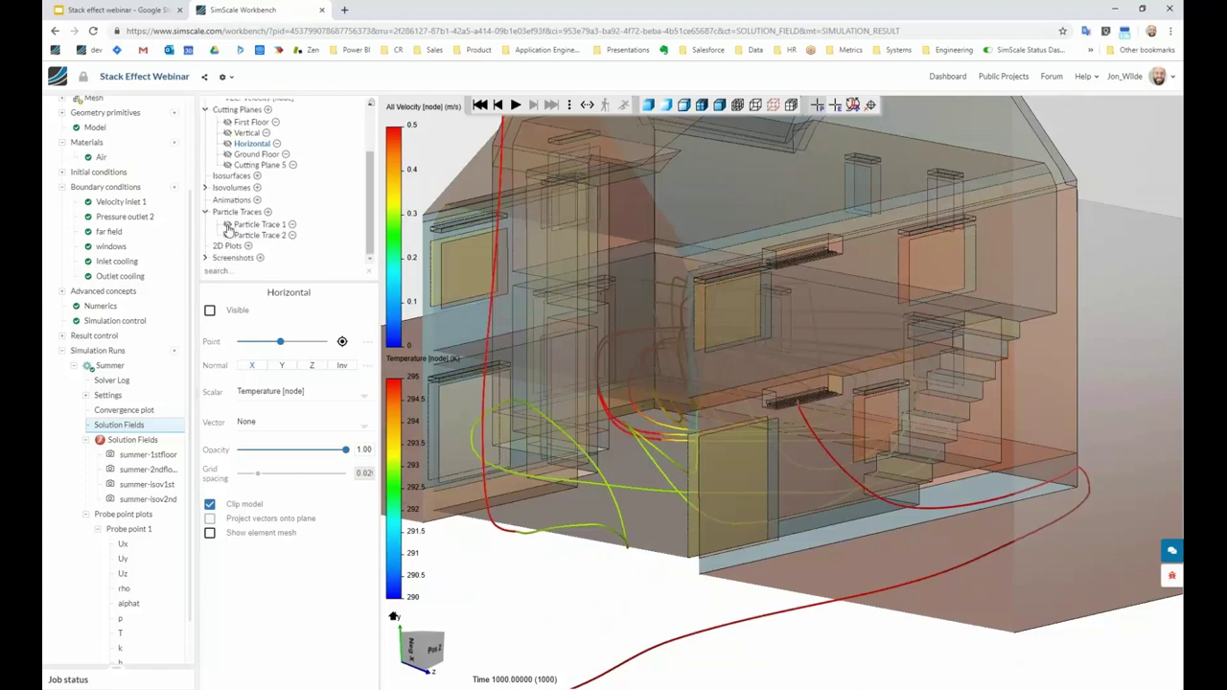
{"action": "left_click", "coordinate": [235, 226]}
{"action": "left_click_drag", "start_coordinate": [682, 517], "coordinate": [786, 602]}
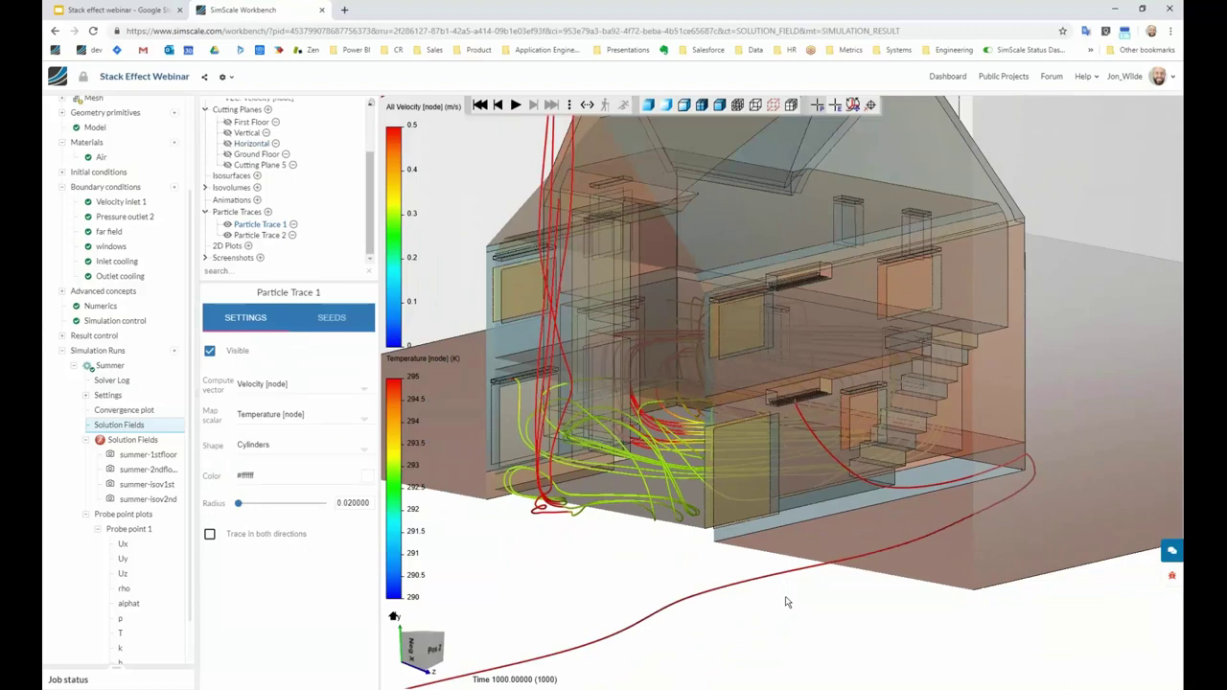
{"action": "left_click_drag", "start_coordinate": [799, 598], "coordinate": [647, 529]}
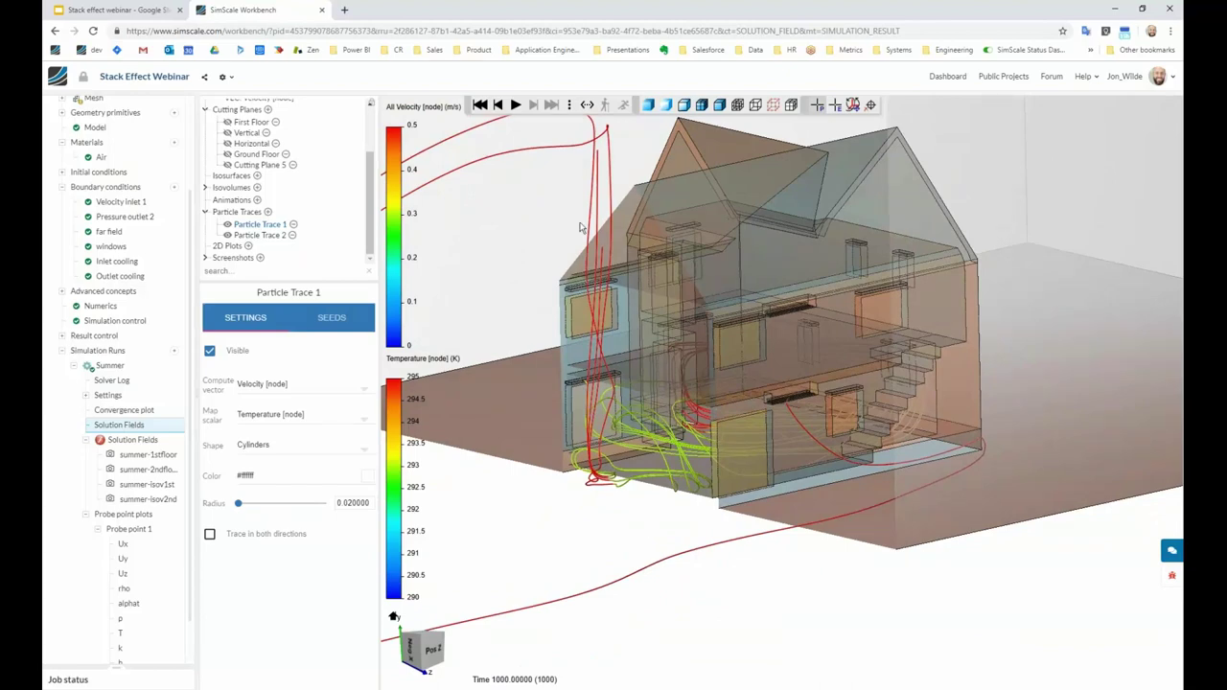
{"action": "left_click_drag", "start_coordinate": [729, 508], "coordinate": [755, 384]}
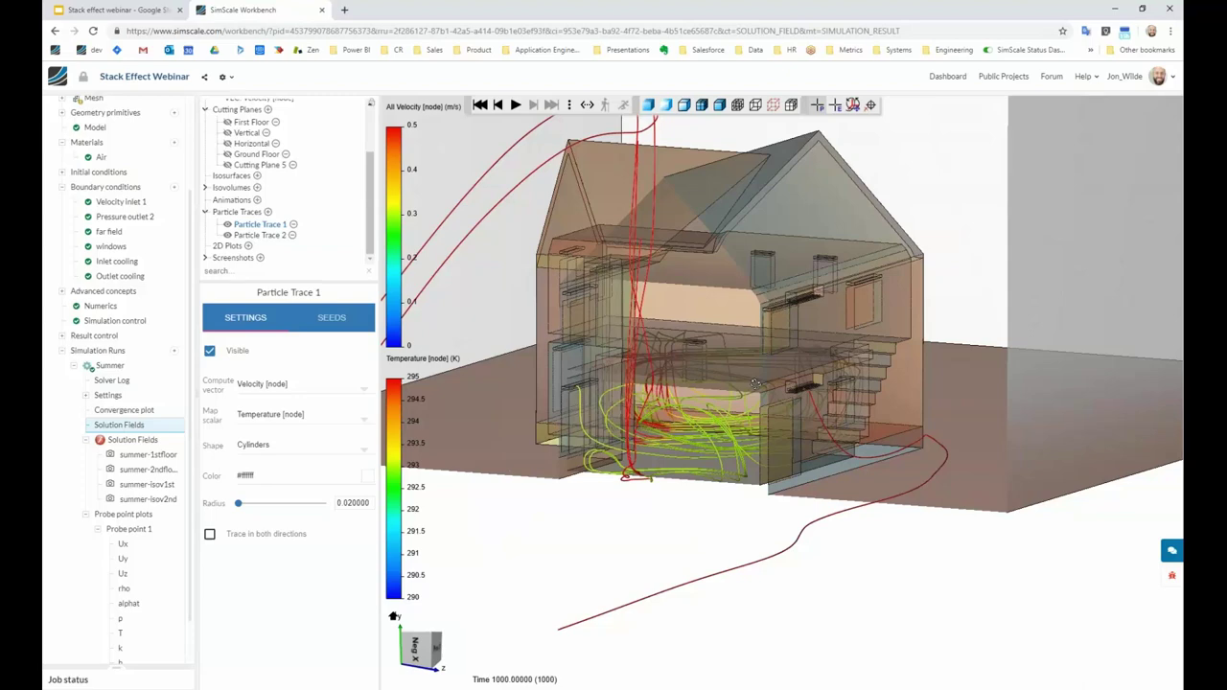
Switch to the Stack effect webinar deck in Google Slides, present it from the Results Summary slide and advance one slide.
{"action": "left_click", "coordinate": [113, 9]}
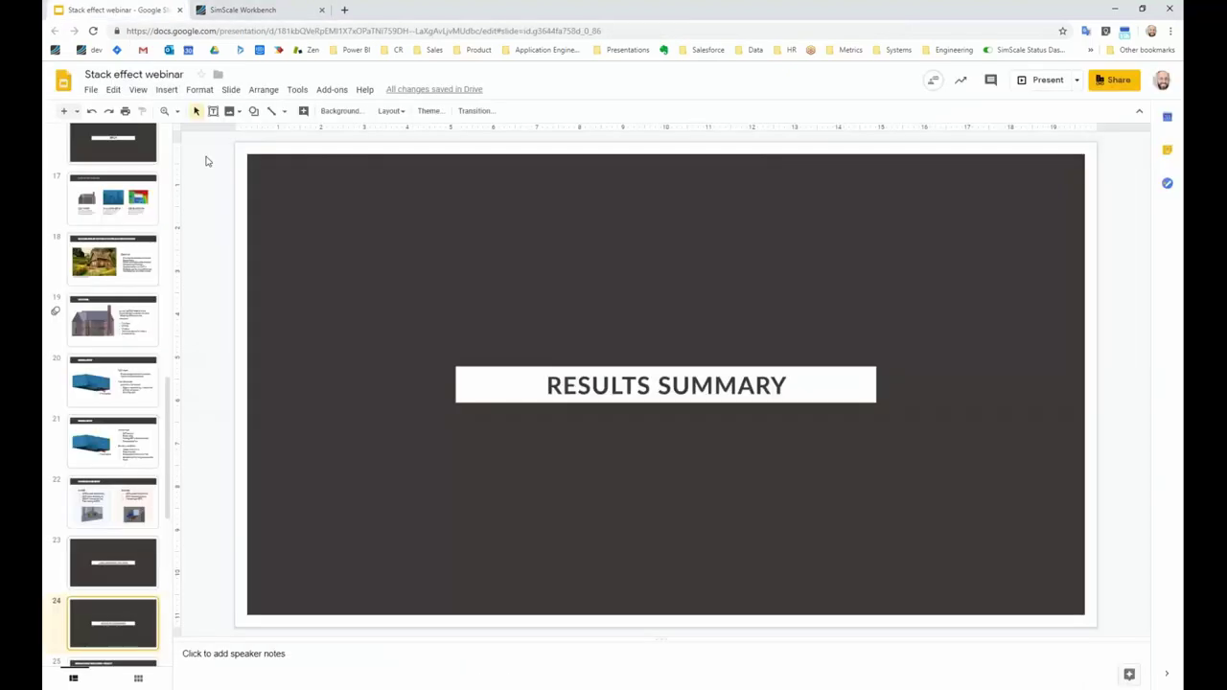
{"action": "left_click", "coordinate": [1040, 81]}
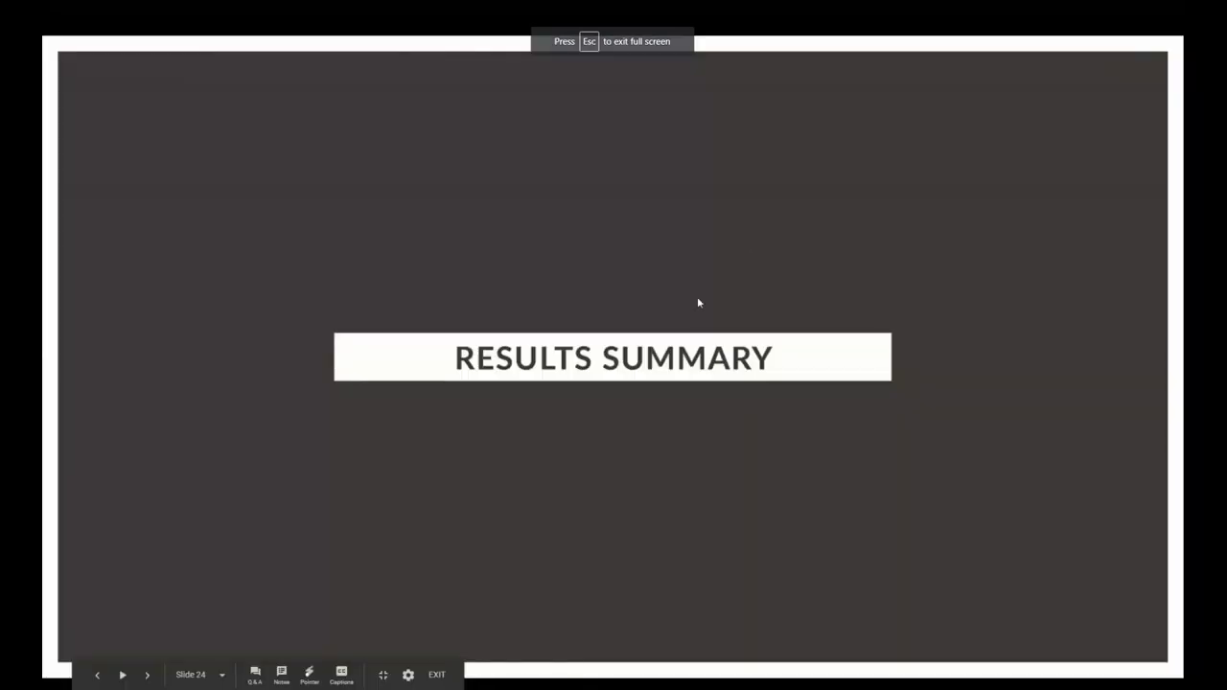
{"action": "key", "text": "Right"}
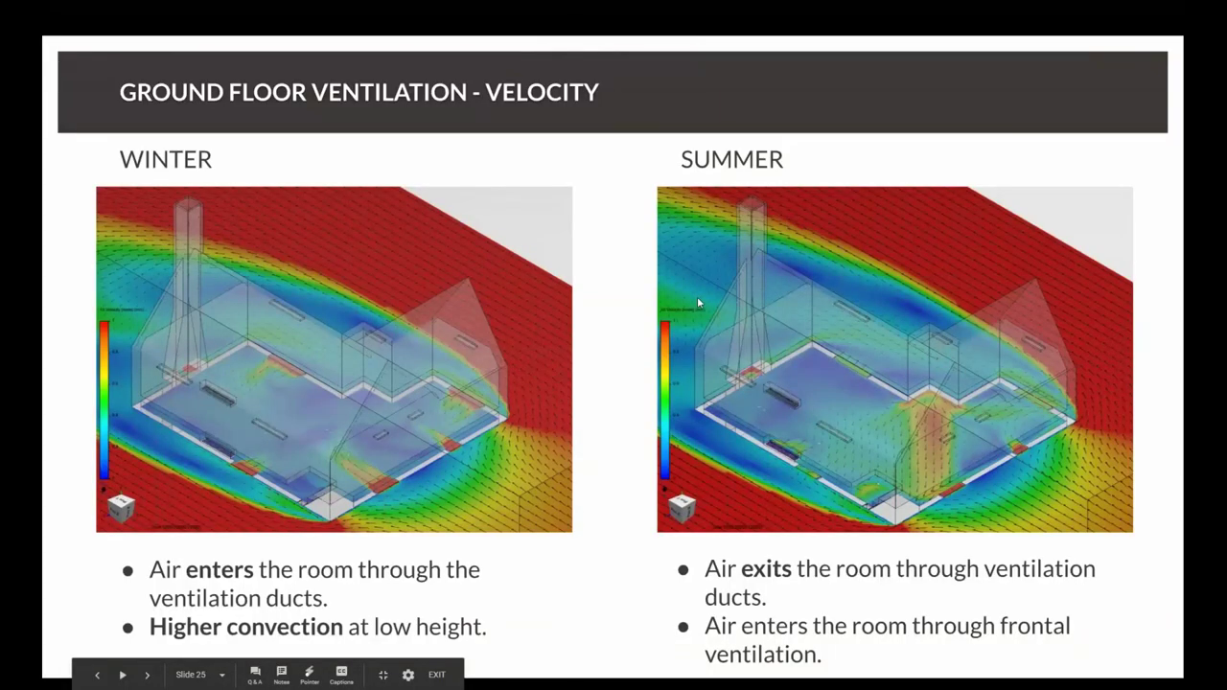